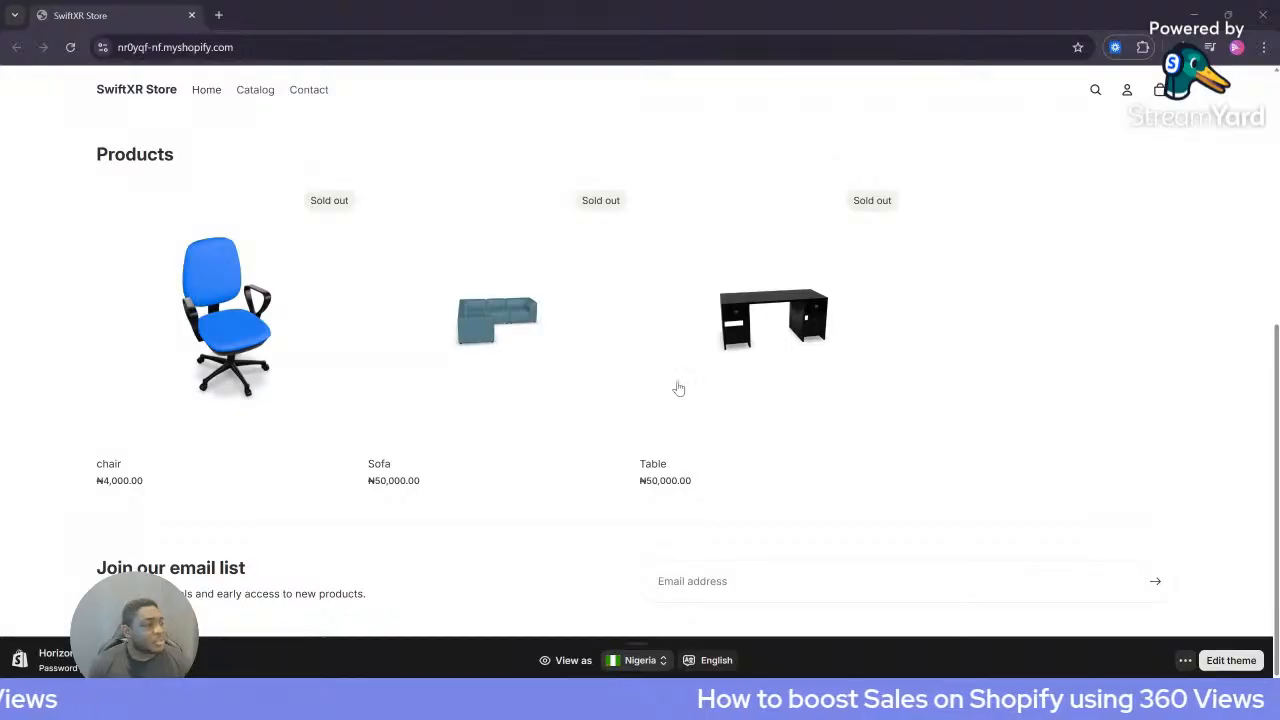
Open the chair product from the store's full product list, rotate its 3D view and look through the page
scroll(690, 380, "up", 5)
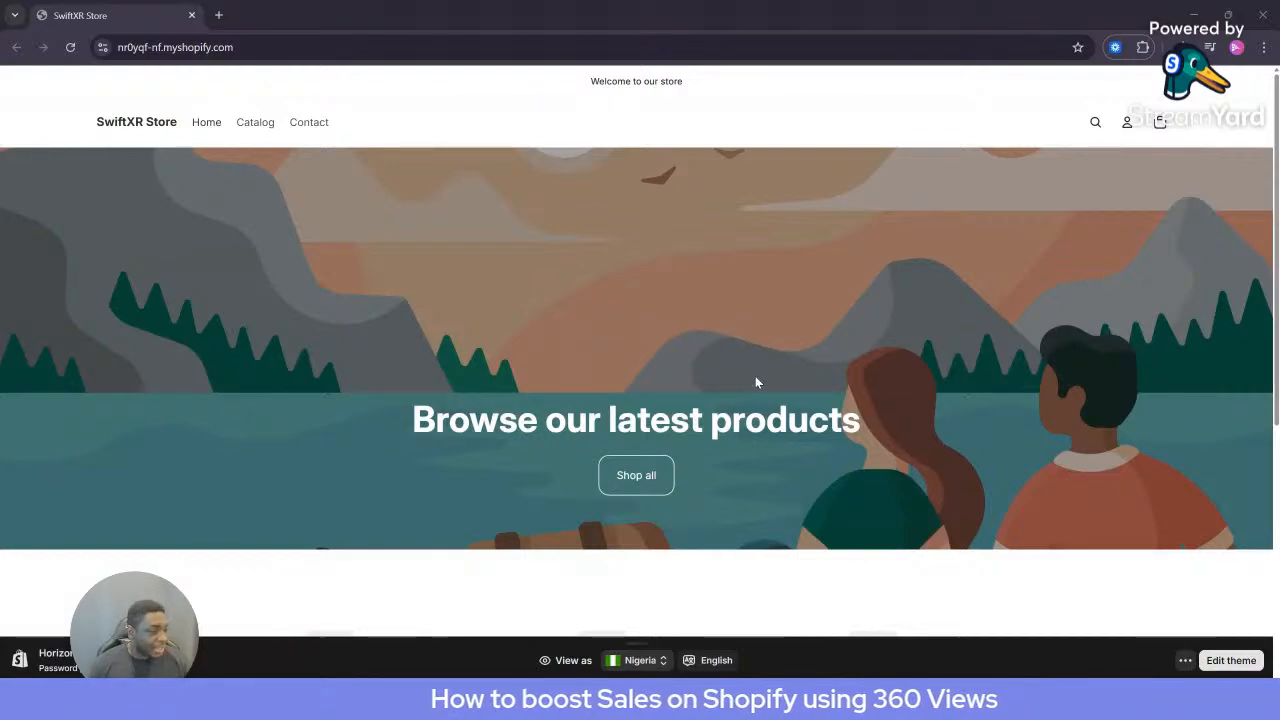
left_click(660, 482)
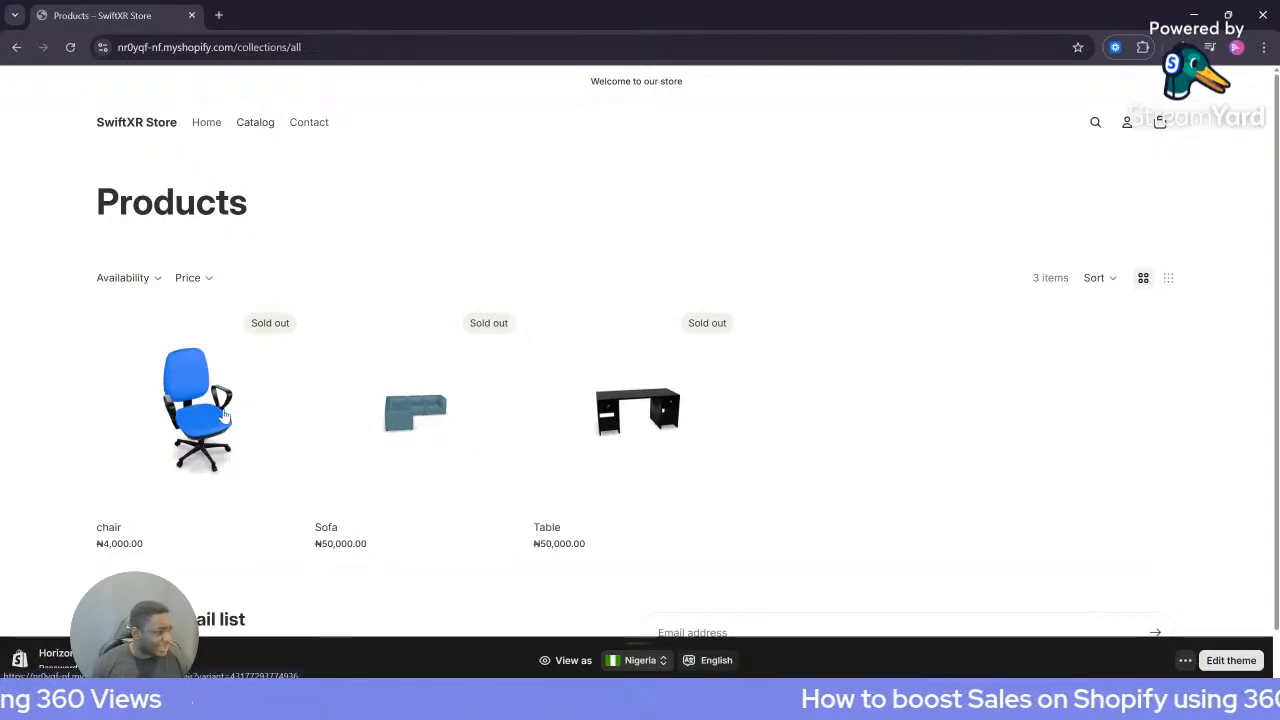
left_click(150, 405)
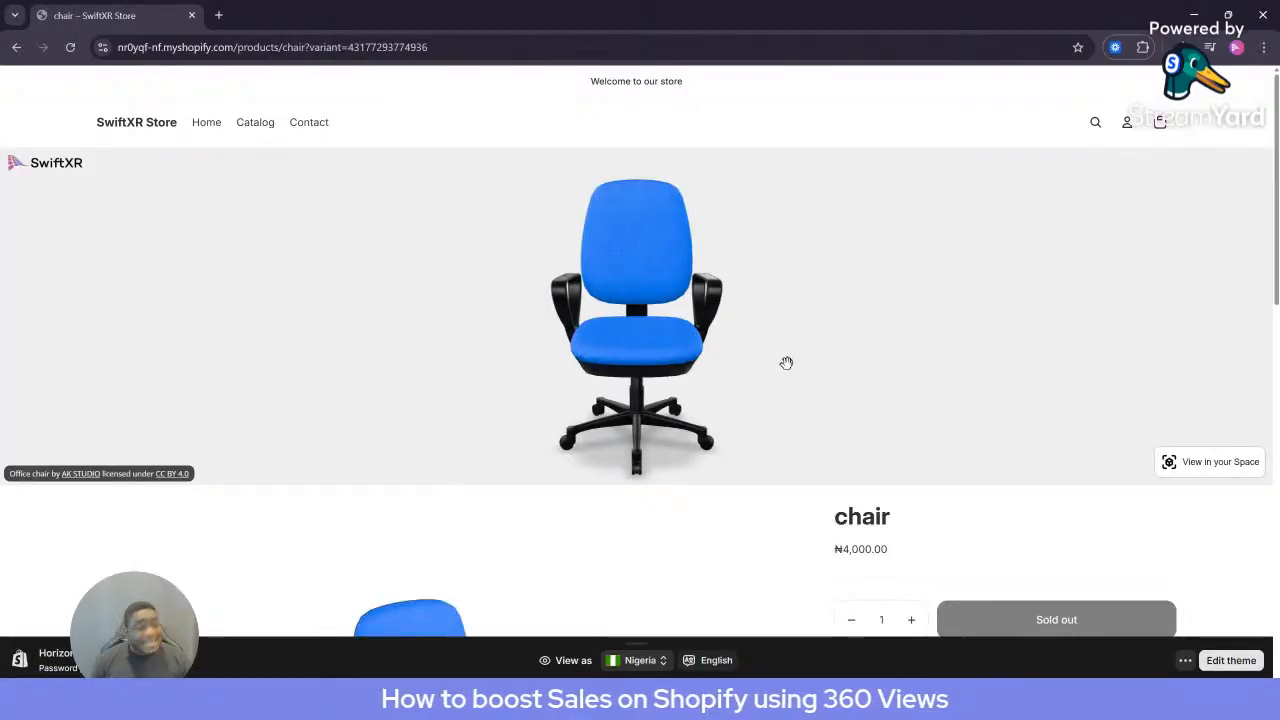
mouse_move(786, 363)
left_mouse_down()
mouse_move(726, 354)
mouse_move(815, 308)
mouse_move(771, 351)
mouse_move(676, 380)
mouse_move(797, 363)
mouse_move(821, 347)
mouse_move(662, 390)
mouse_move(750, 343)
mouse_move(769, 377)
mouse_move(732, 379)
mouse_move(804, 350)
left_mouse_up()
scroll(660, 553, "down", 1)
scroll(670, 545, "down", 2)
scroll(643, 477, "up", 3)
Check the chair's View in your Space augmented-reality QR code and rotate the chair's 3D model
left_click(1234, 464)
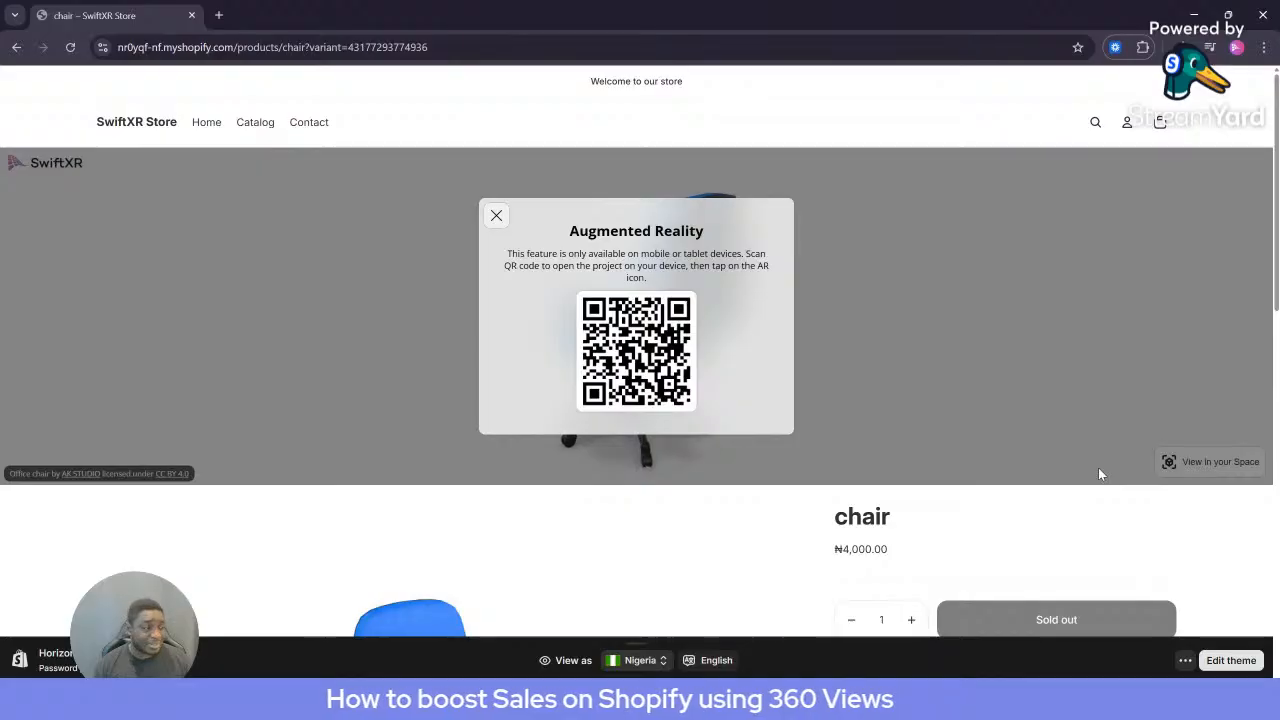
left_click(496, 217)
left_click_drag(991, 314, 930, 371)
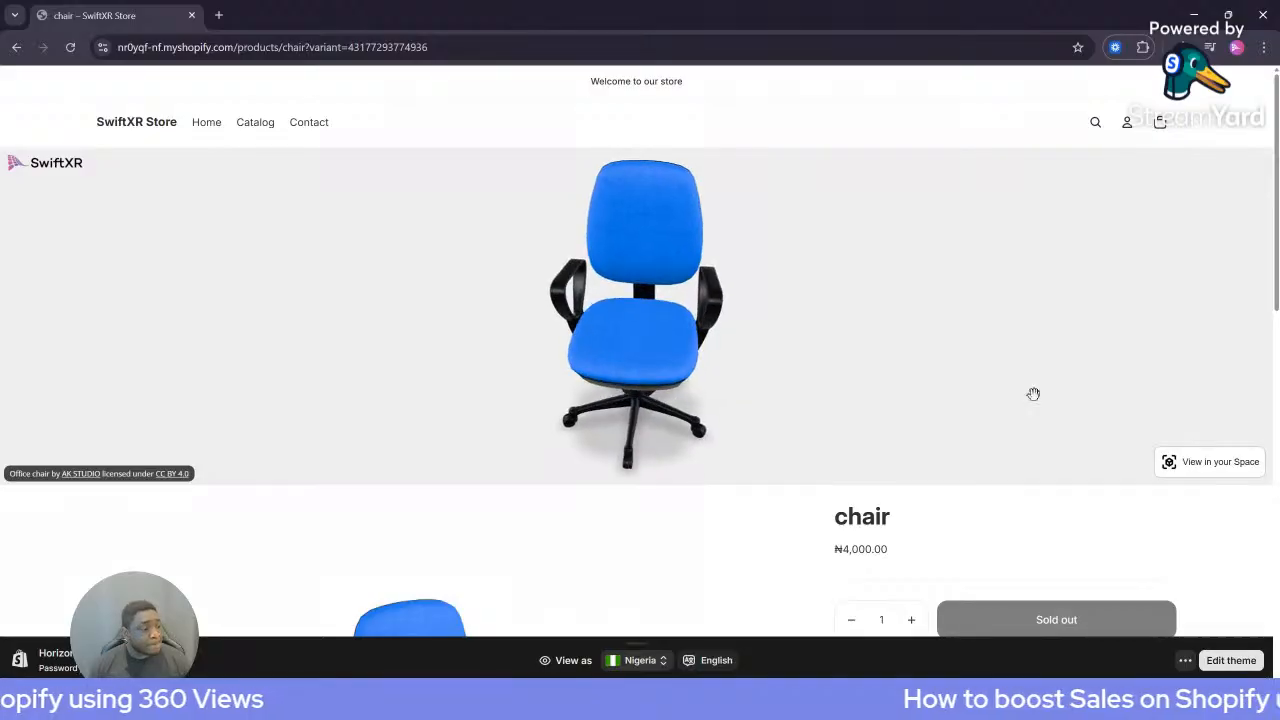
left_click(1192, 472)
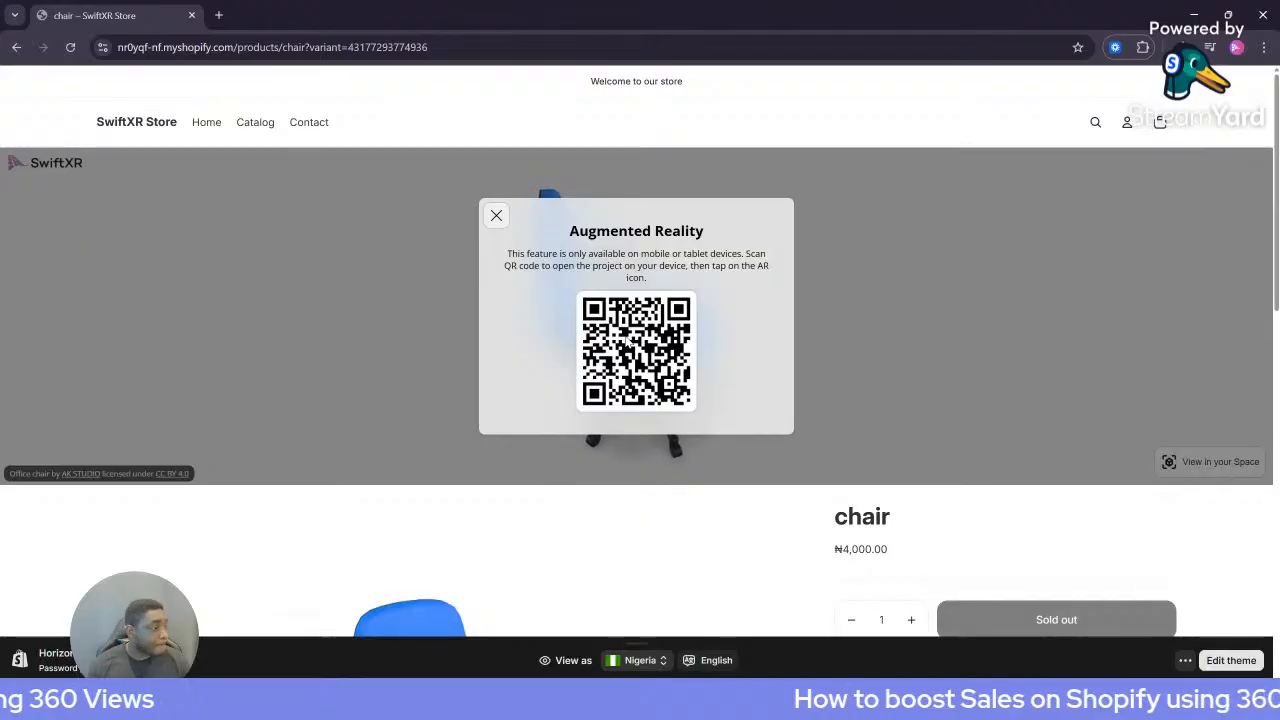
left_click(496, 215)
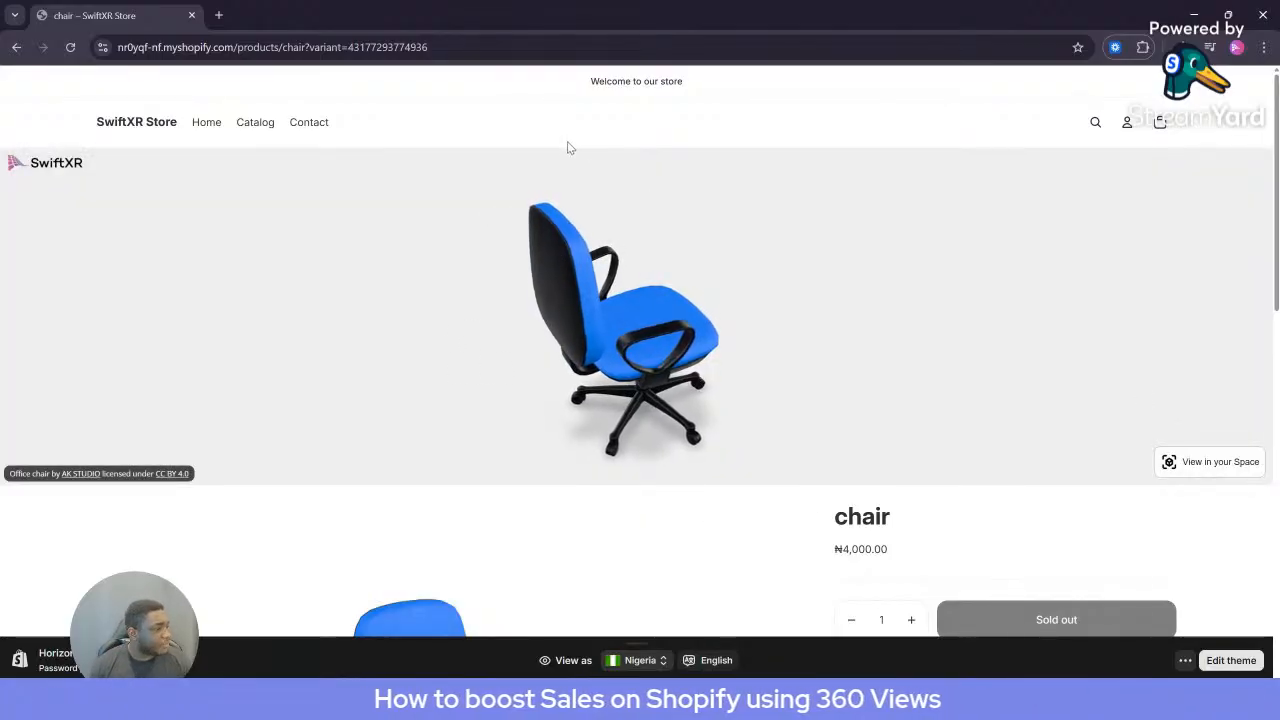
Return to the product list, open the Sofa product and examine its 3D model from several angles
key("alt+Left")
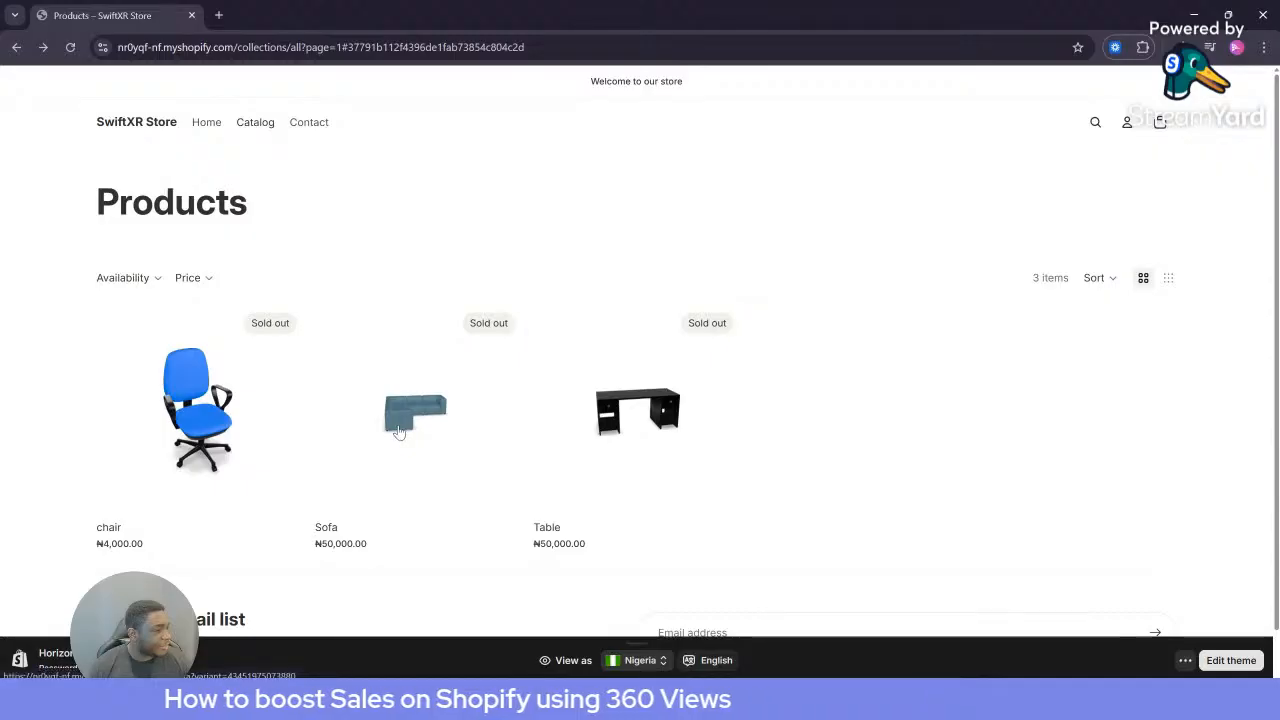
left_click(441, 421)
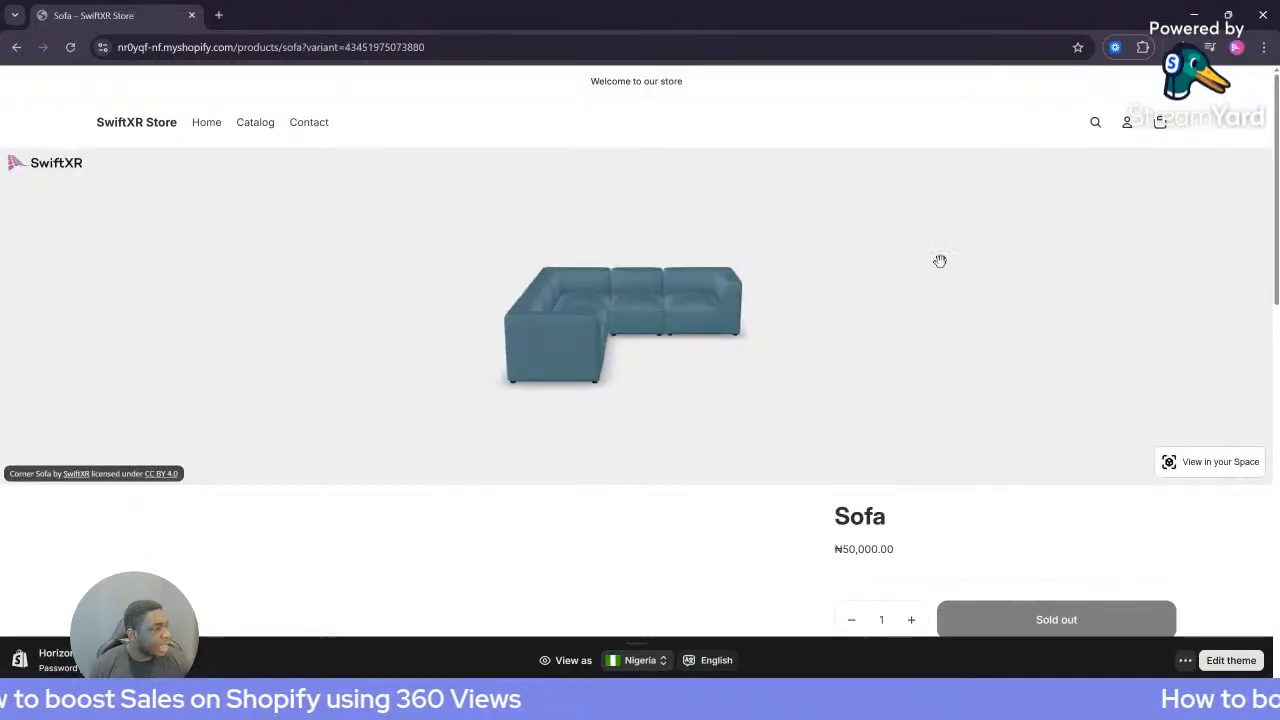
left_click_drag(820, 380, 788, 400)
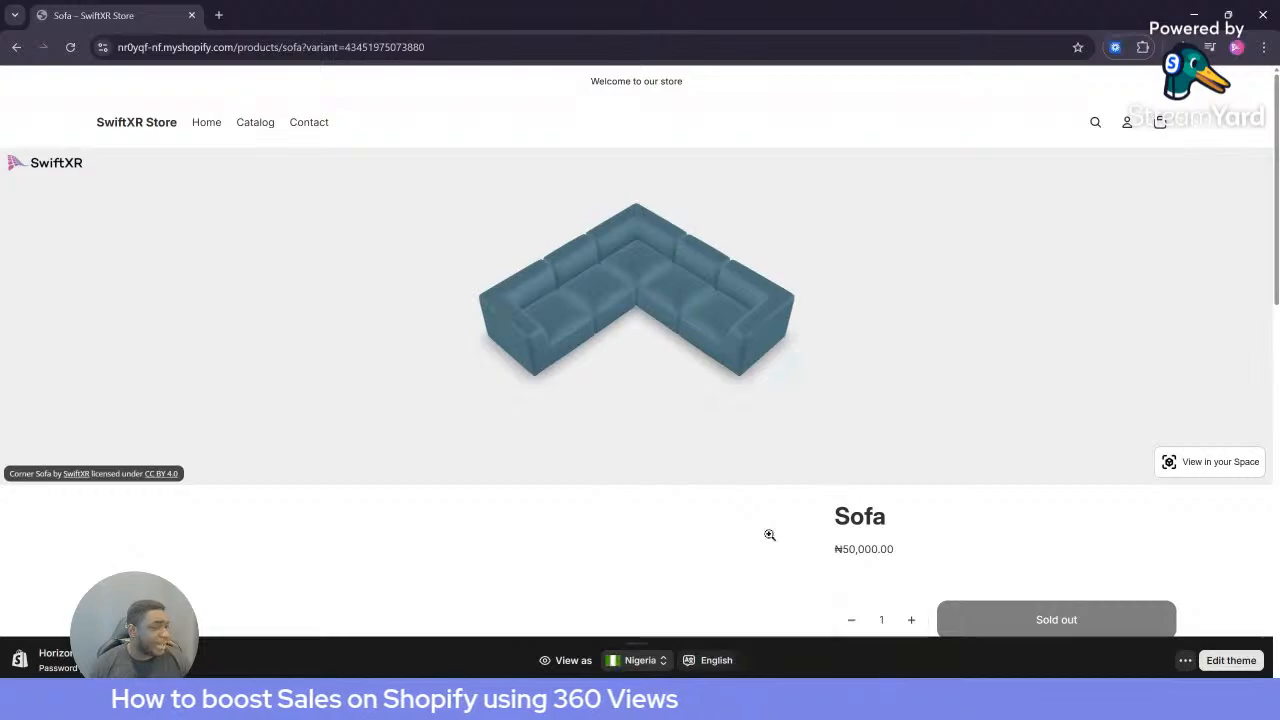
scroll(768, 538, "down", 2)
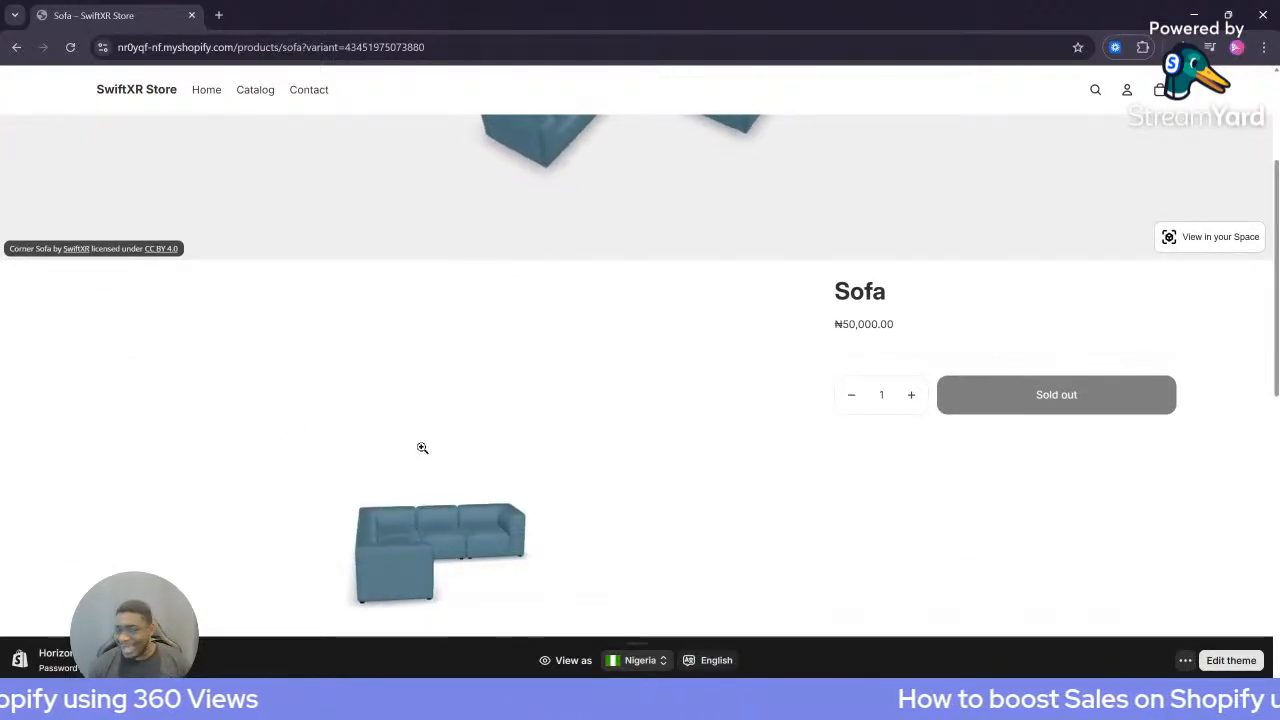
scroll(451, 442, "up", 2)
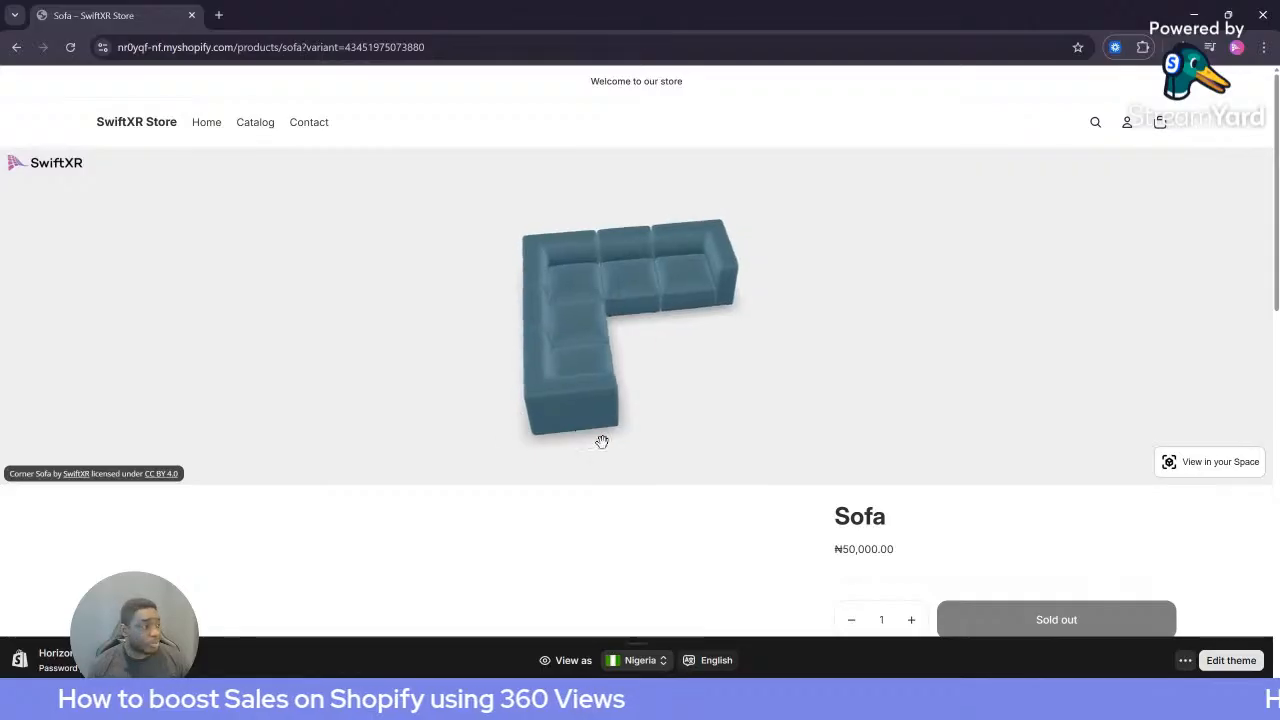
left_click_drag(734, 411, 698, 384)
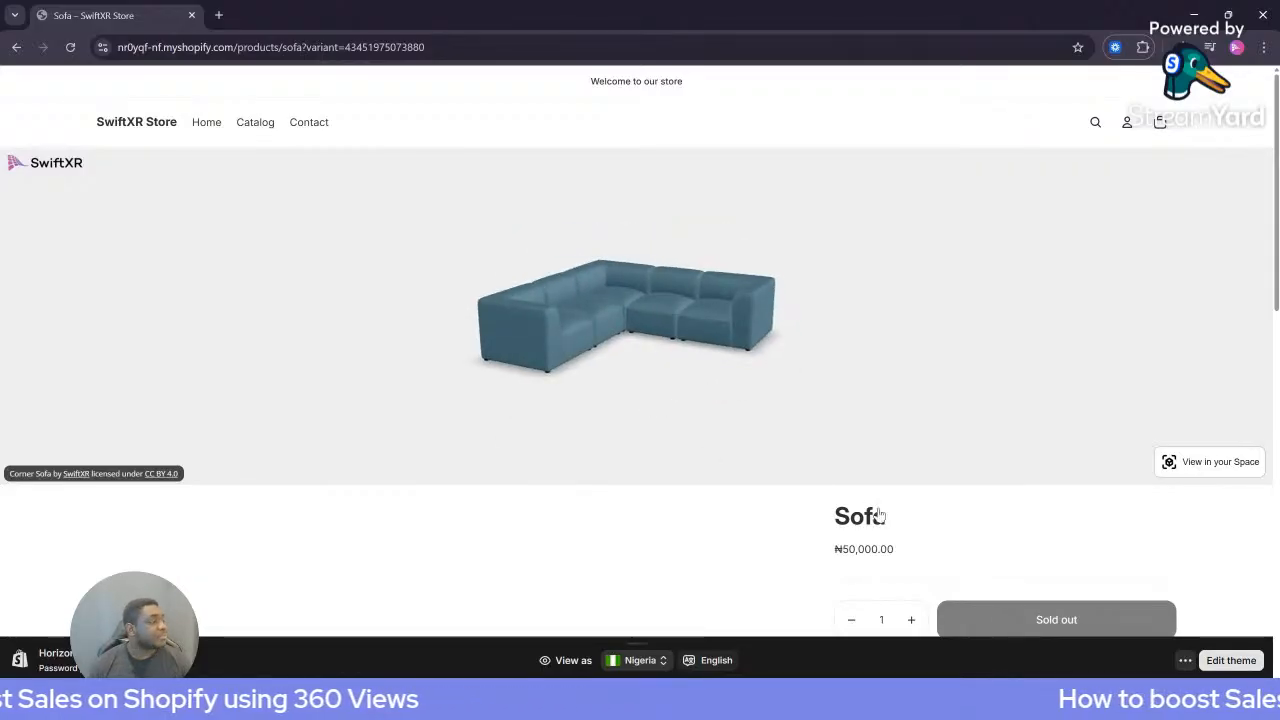
Return to the product list, open the Table product and examine its enlarged image and the rest of its page
key("alt+Left")
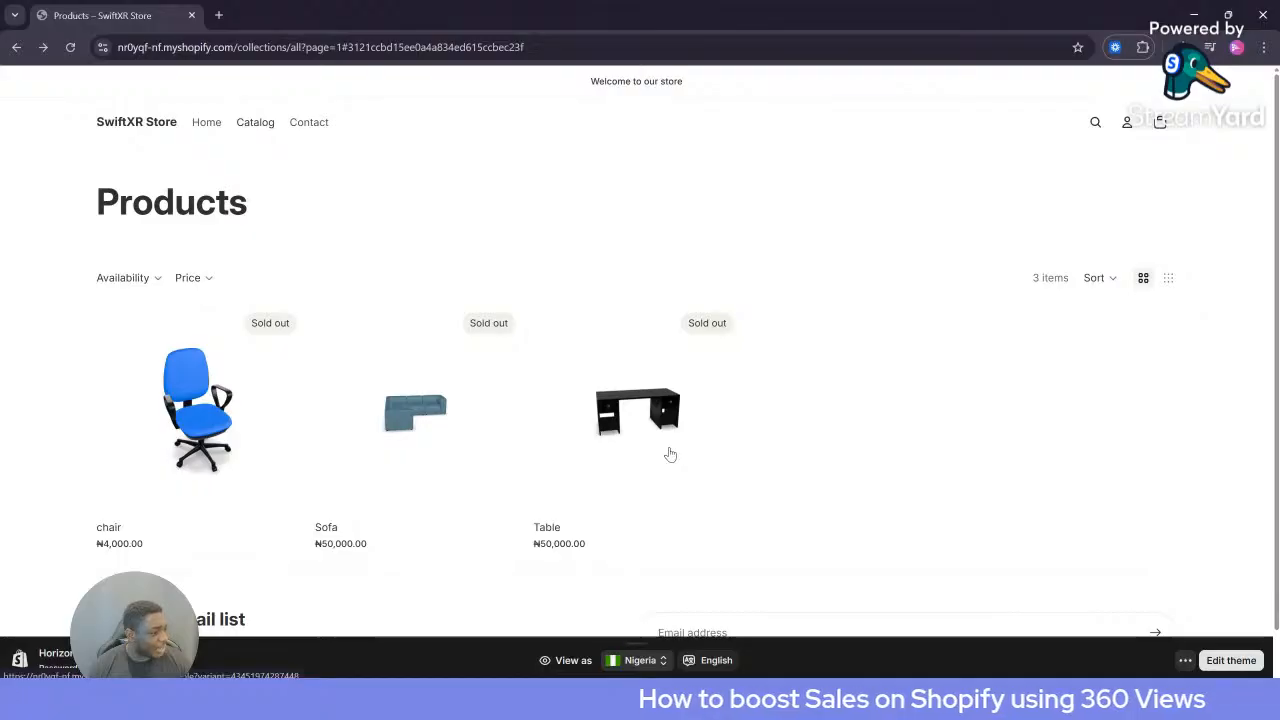
left_click(665, 441)
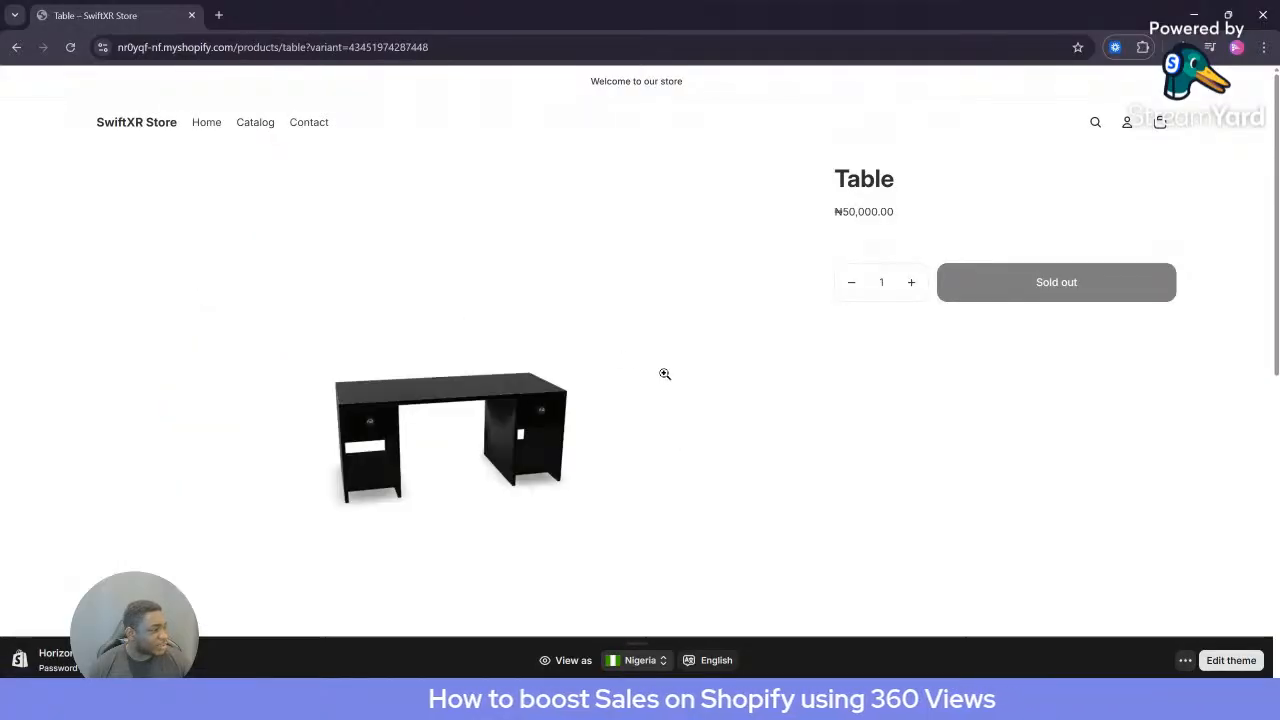
scroll(580, 409, "down", 3)
scroll(640, 366, "up", 2)
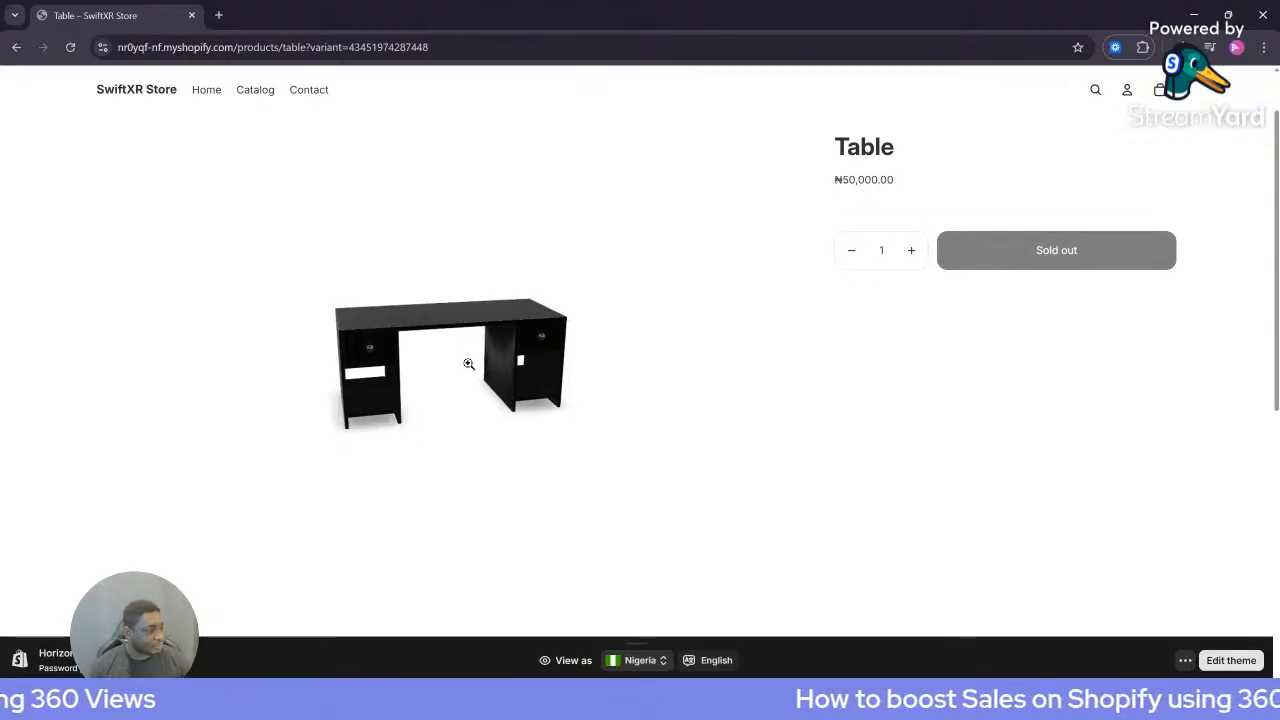
scroll(468, 363, "up", 1)
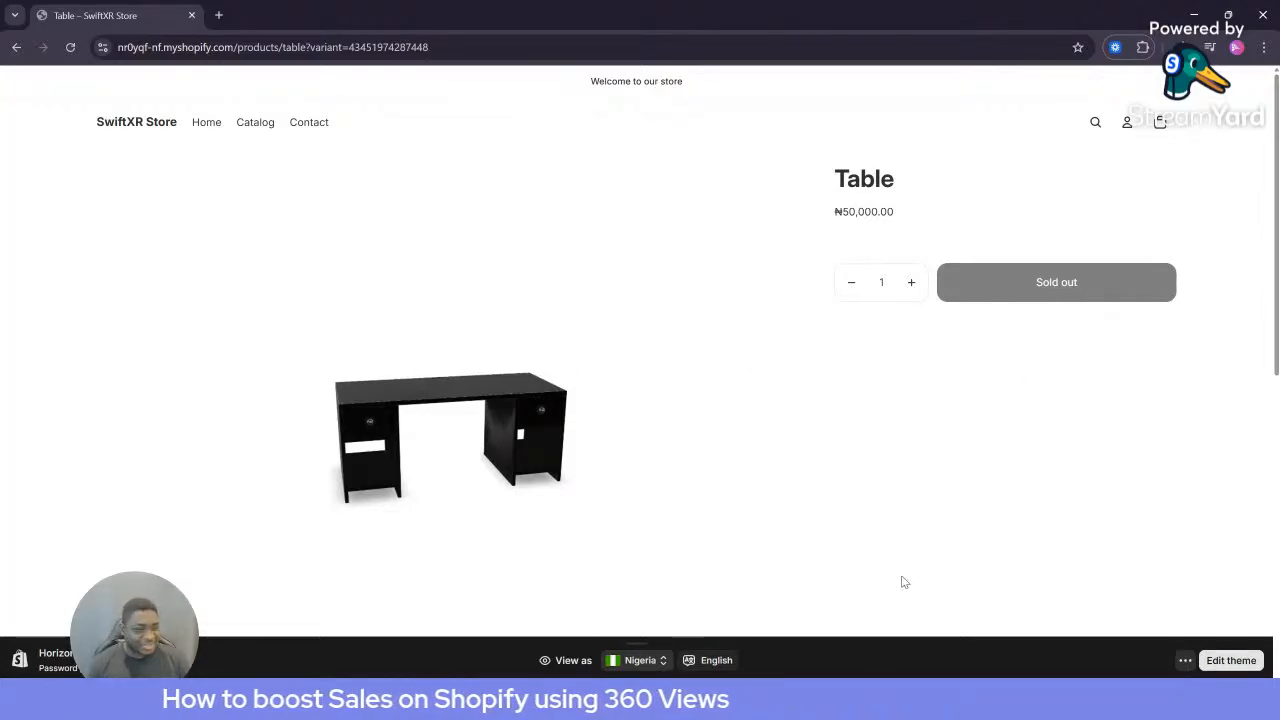
left_click(482, 428)
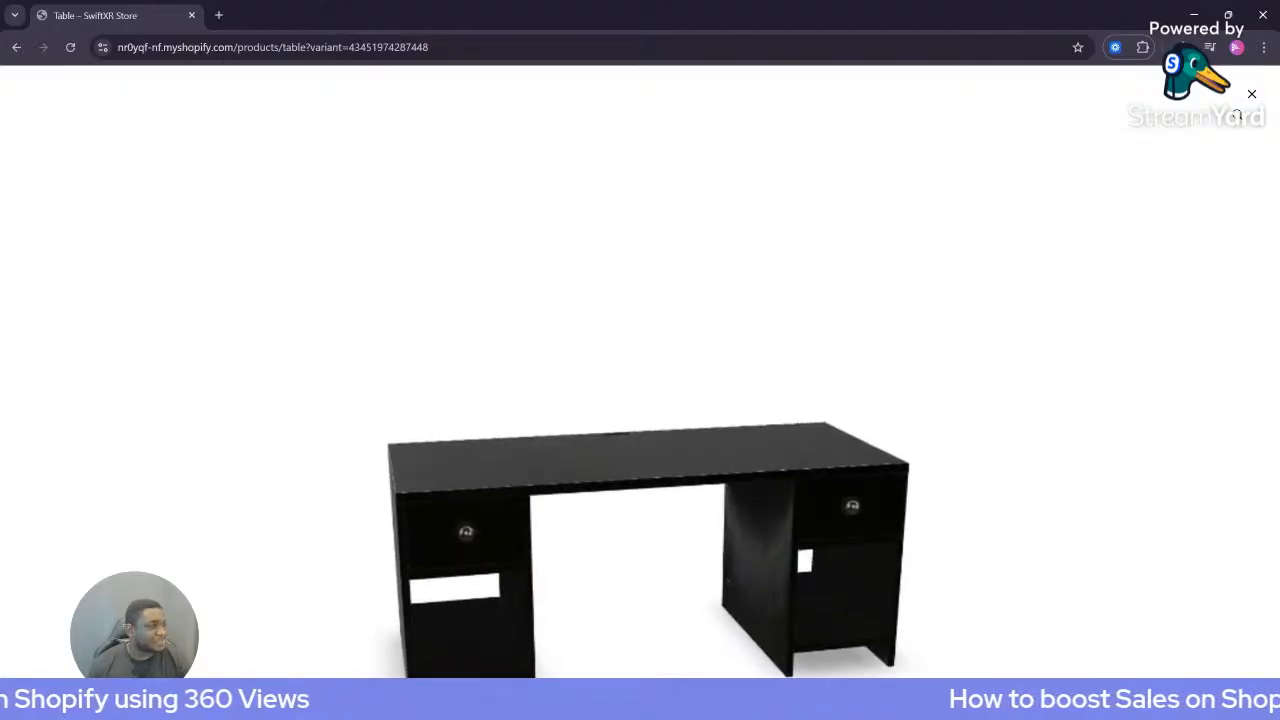
left_click(1251, 94)
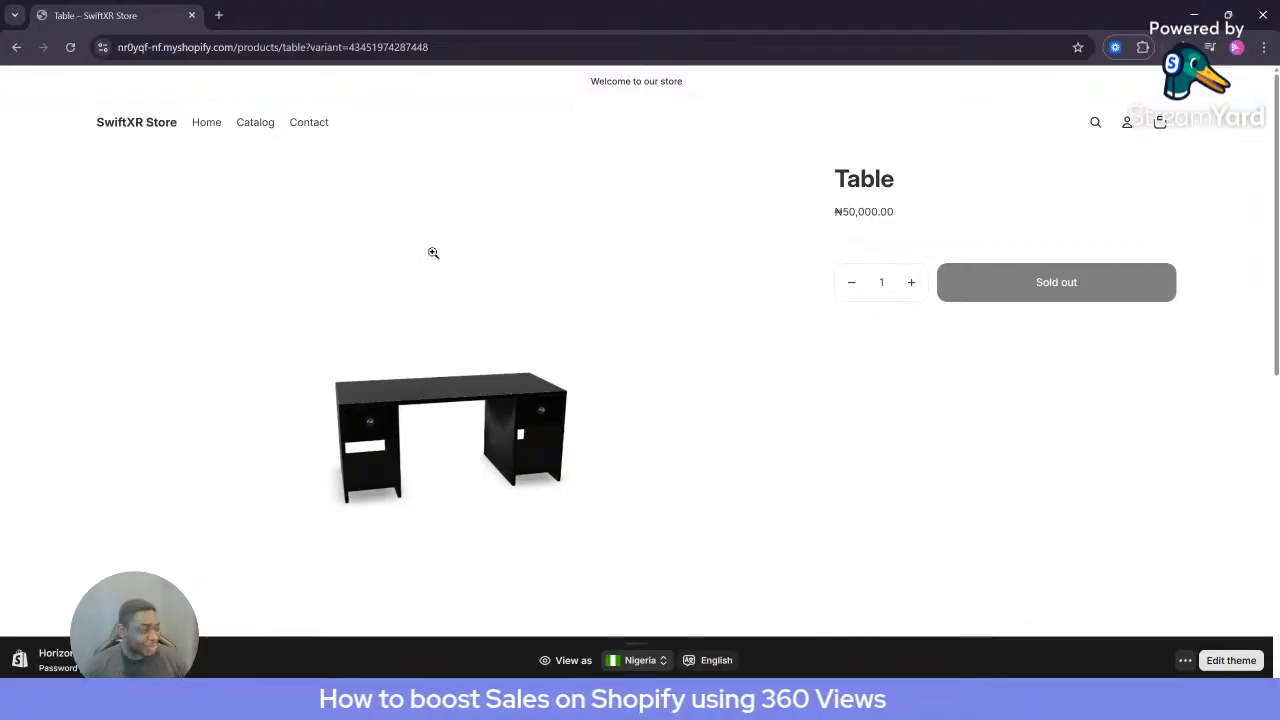
scroll(373, 326, "down", 1)
scroll(256, 334, "down", 3)
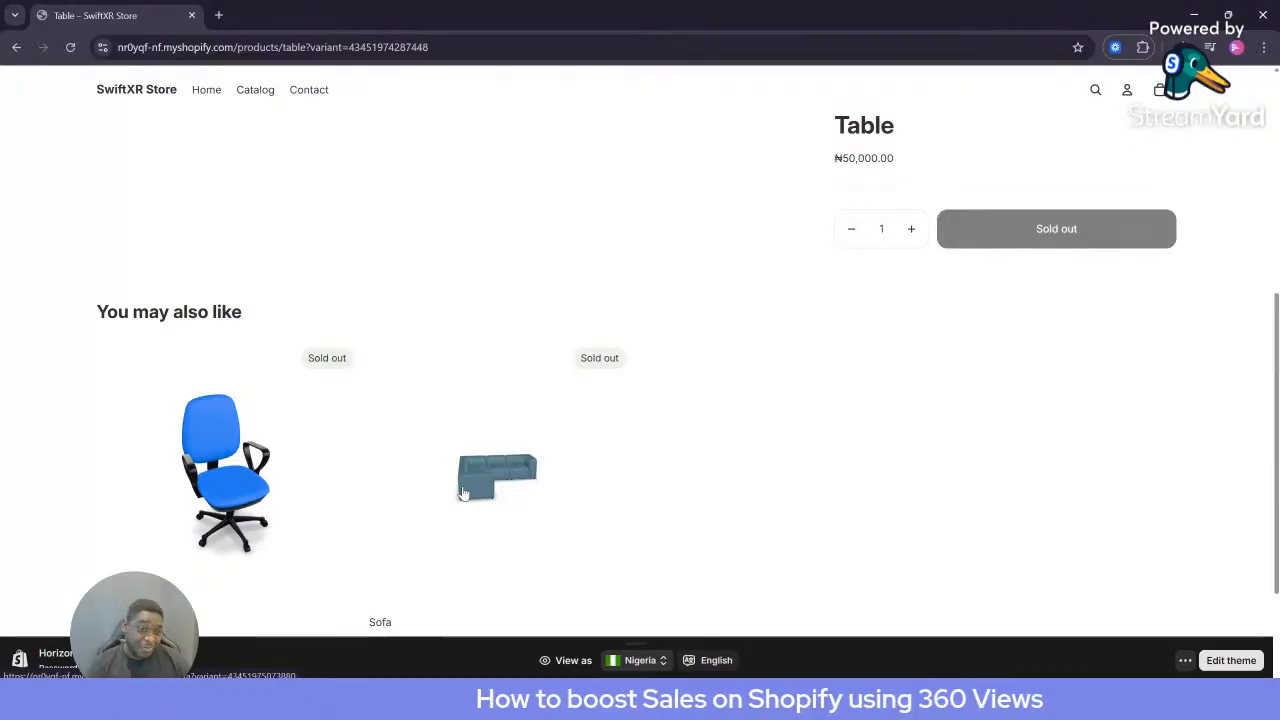
scroll(520, 514, "up", 5)
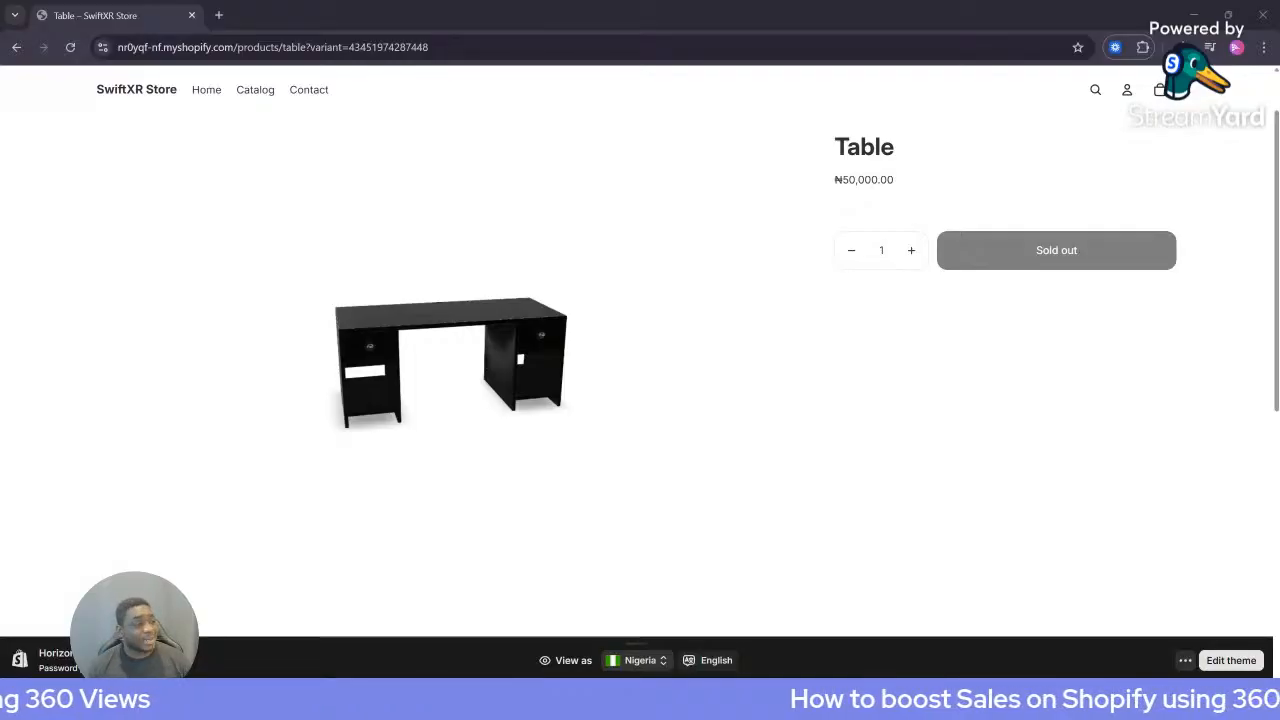
Switch to the Shopify admin, open the chair product and review its media, inventory, shipping and variant details
left_click_drag(1279, 290, 350, 18)
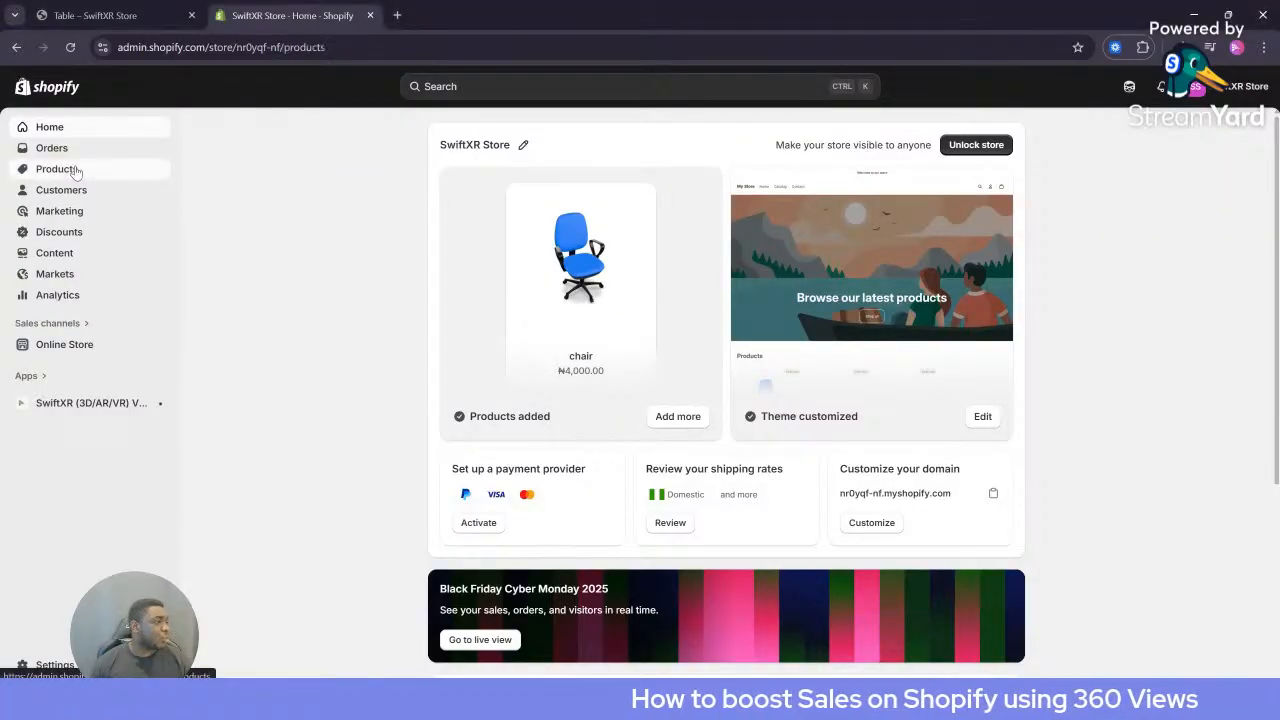
left_click(75, 170)
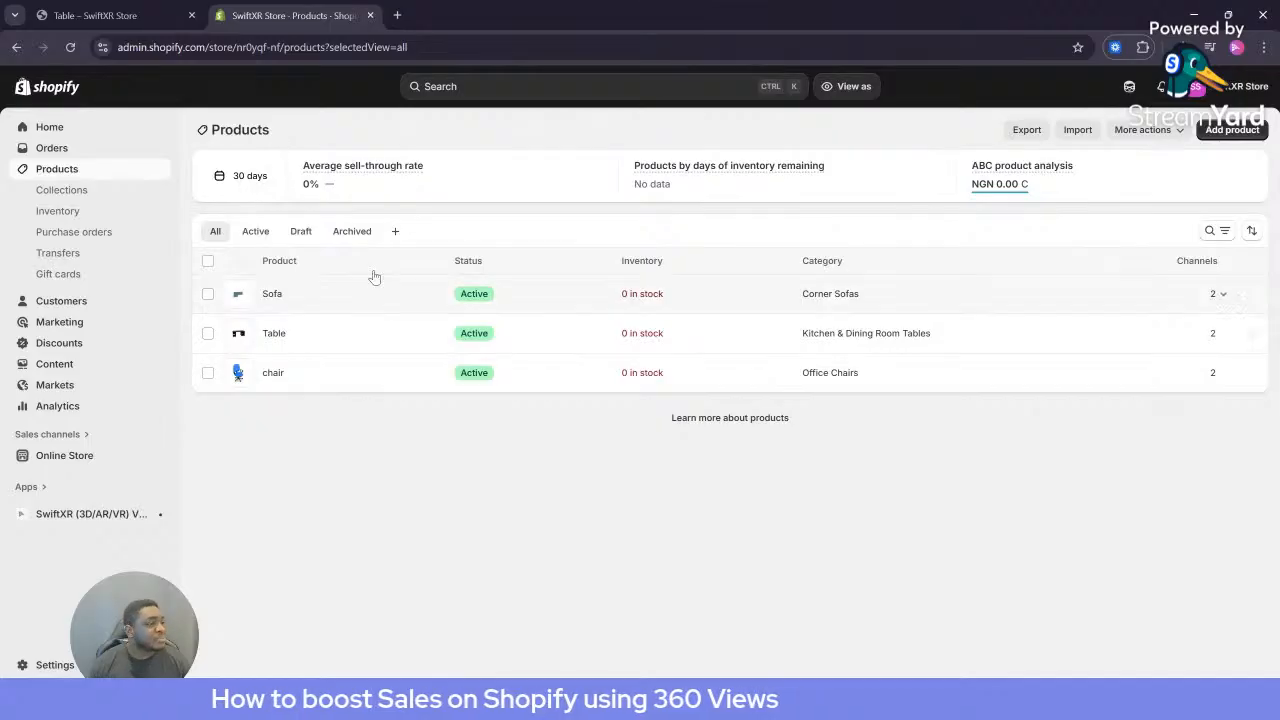
left_click(281, 375)
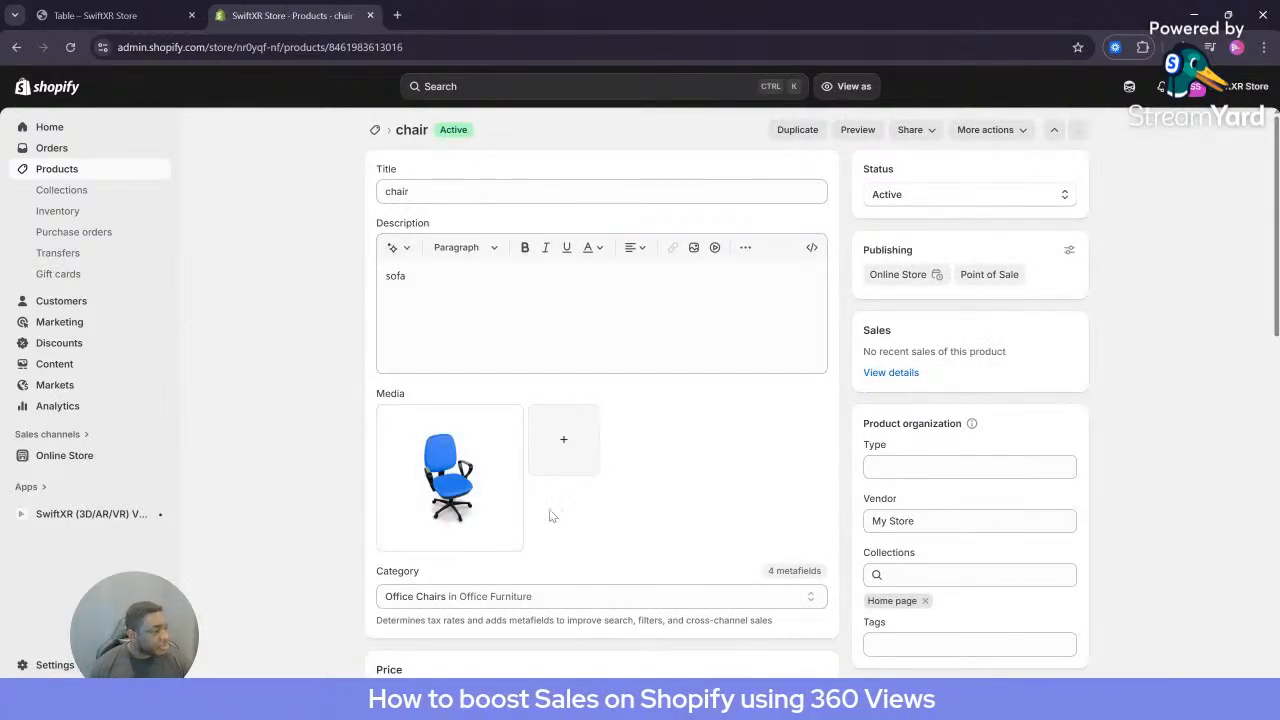
scroll(686, 431, "down", 2)
scroll(686, 431, "down", 5)
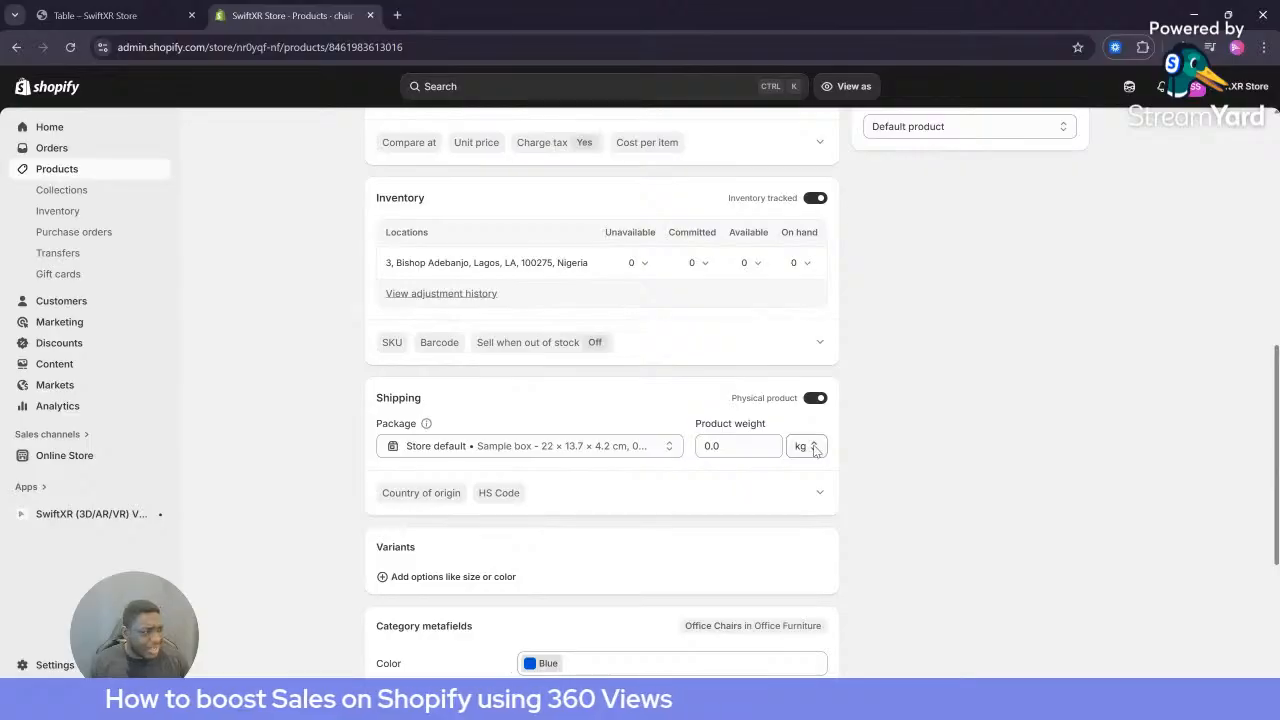
Search the store's apps for "swiftxr", open SwiftXR (3D/AR/VR) Viewer and view its plugin settings
left_click(48, 488)
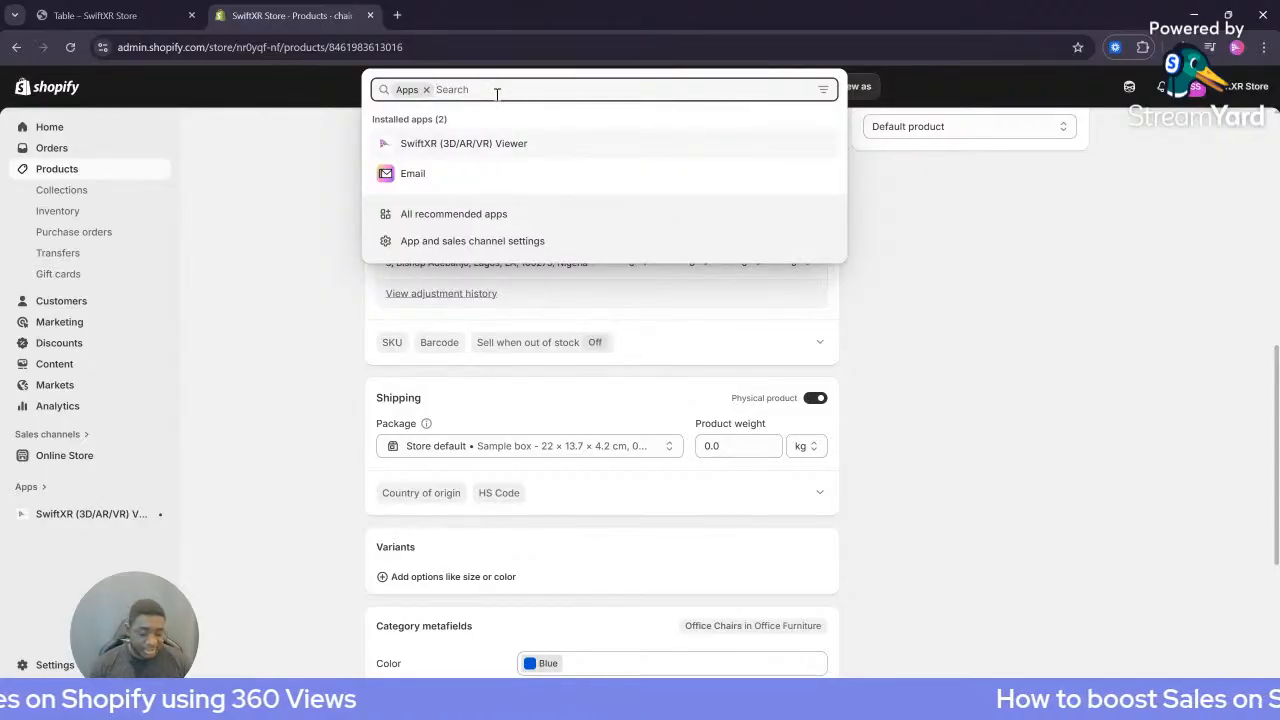
type("swiftxr")
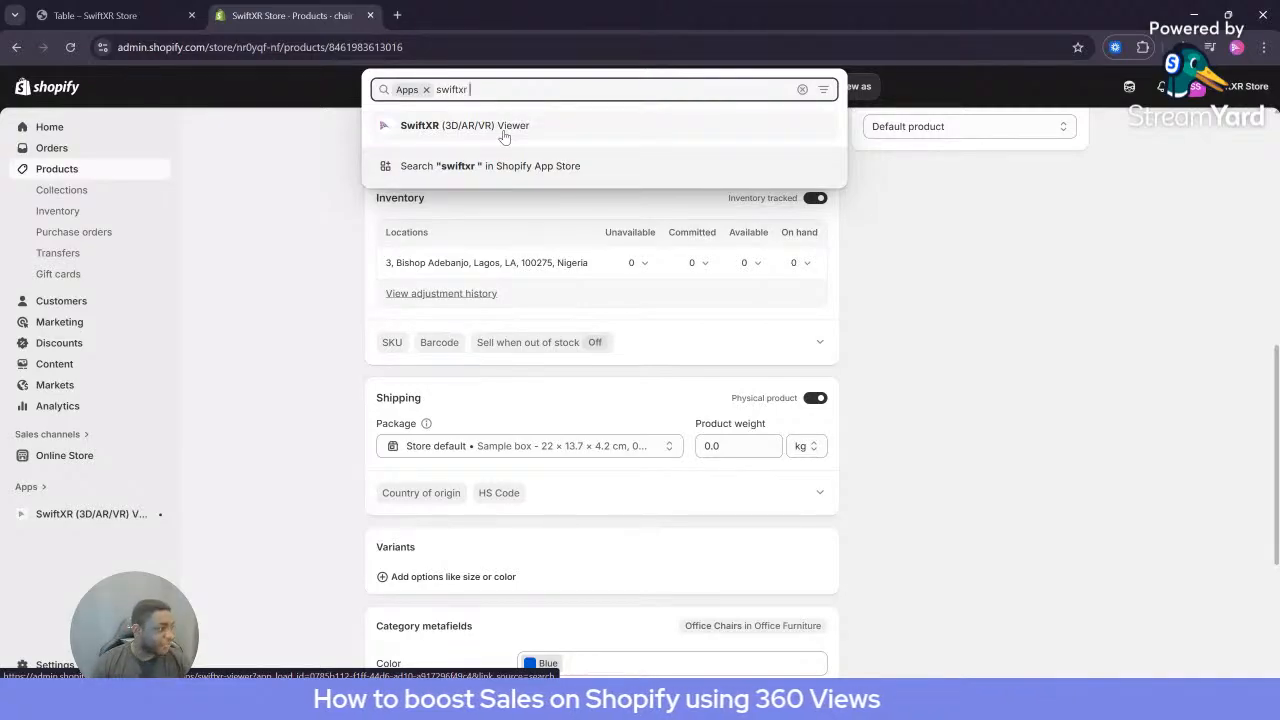
left_click(457, 127)
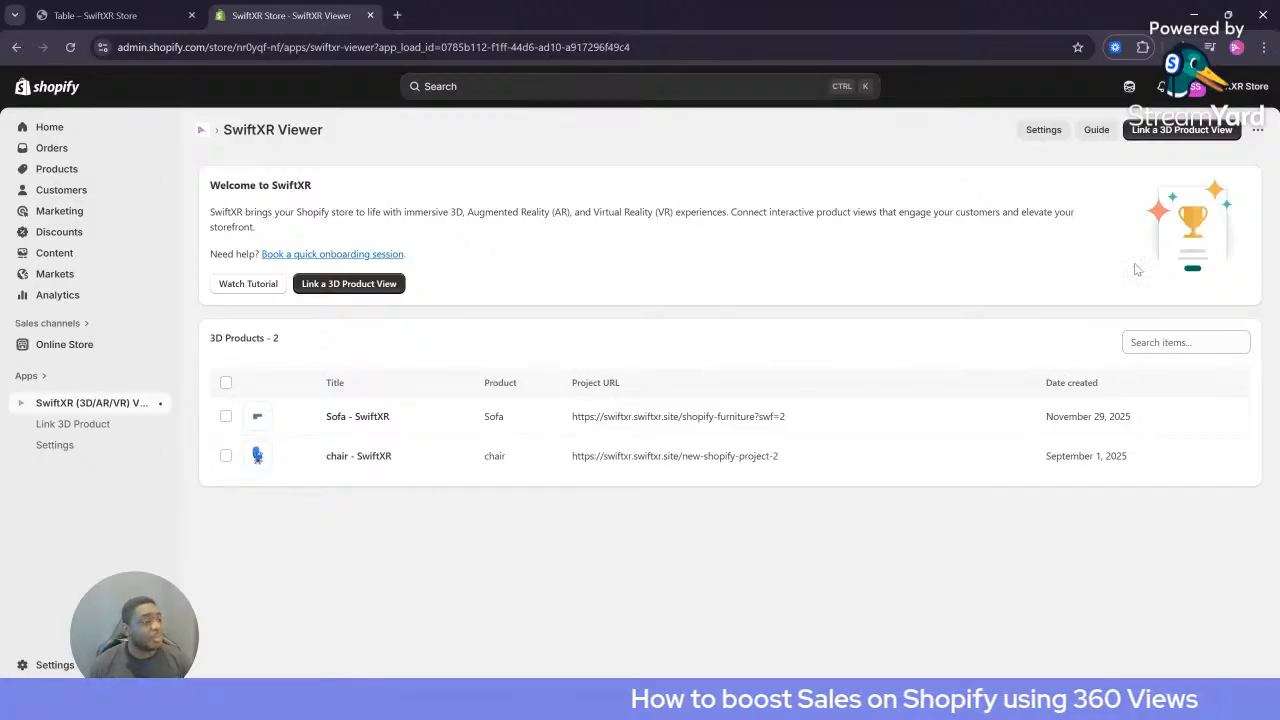
left_click(1040, 130)
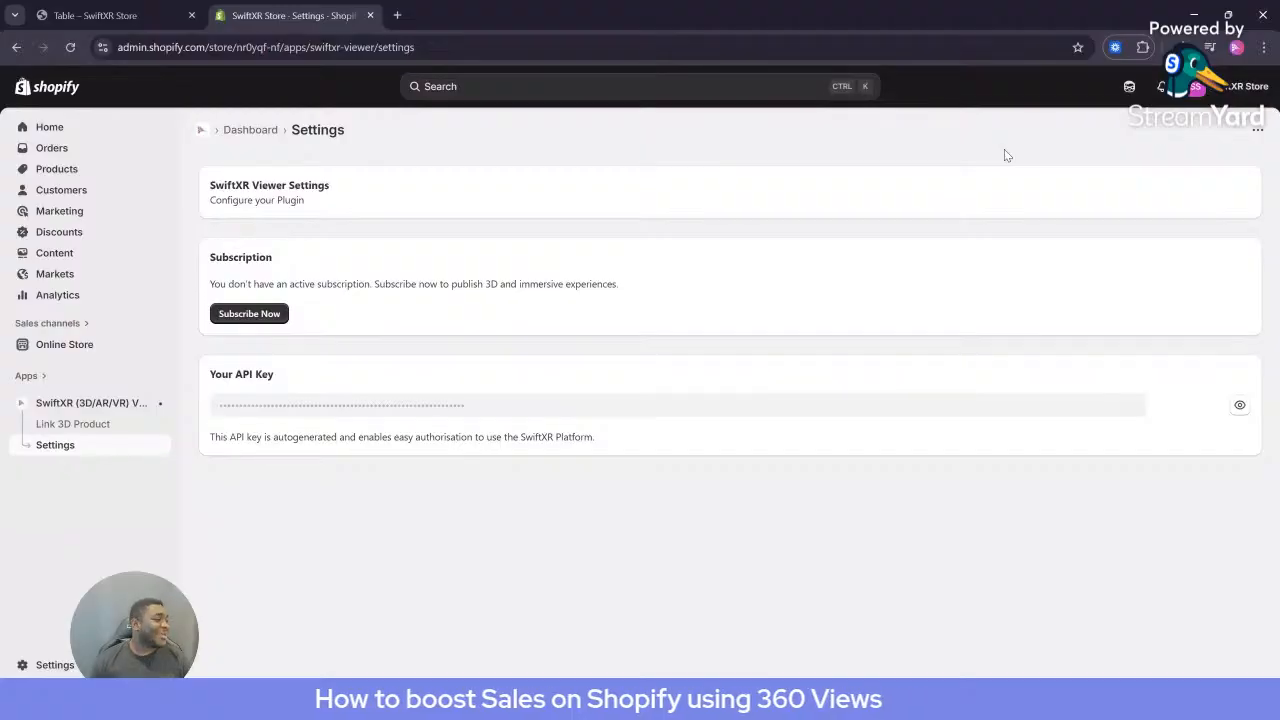
Open swiftxr.io in a new browser tab, go through sign-in to the hub and list the cloud projects
left_click(397, 16)
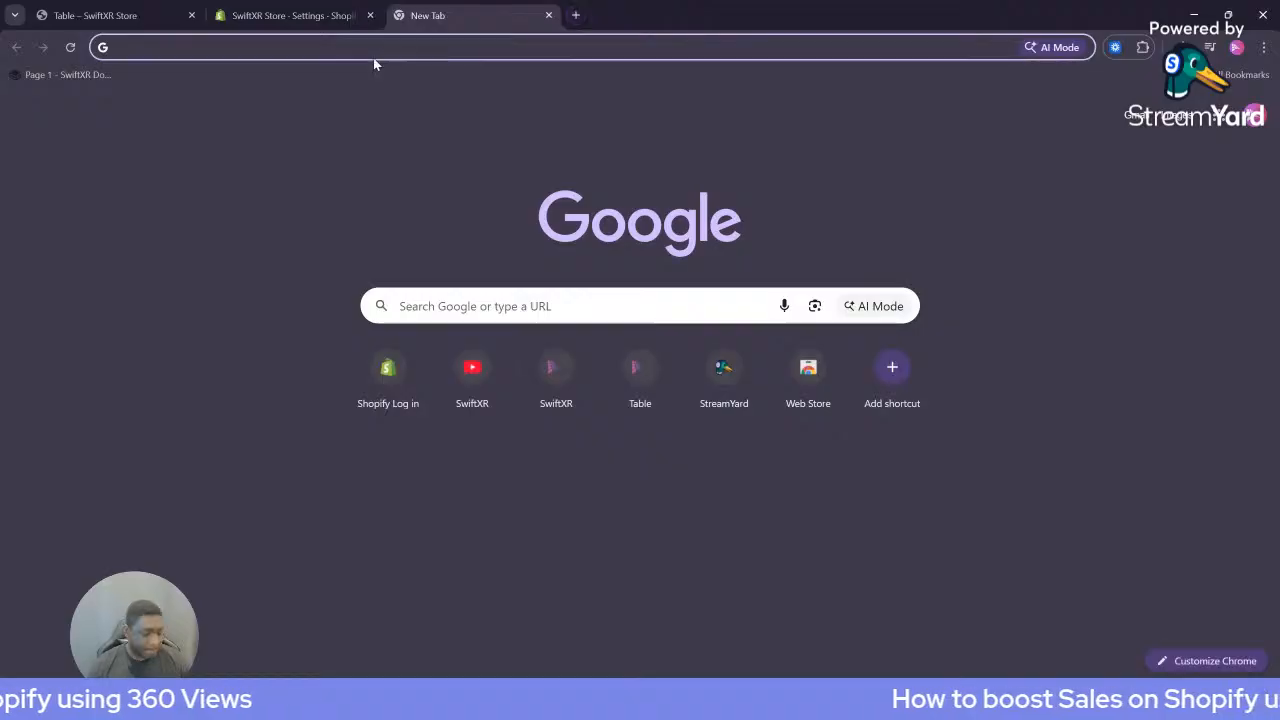
type("swiftxr.io")
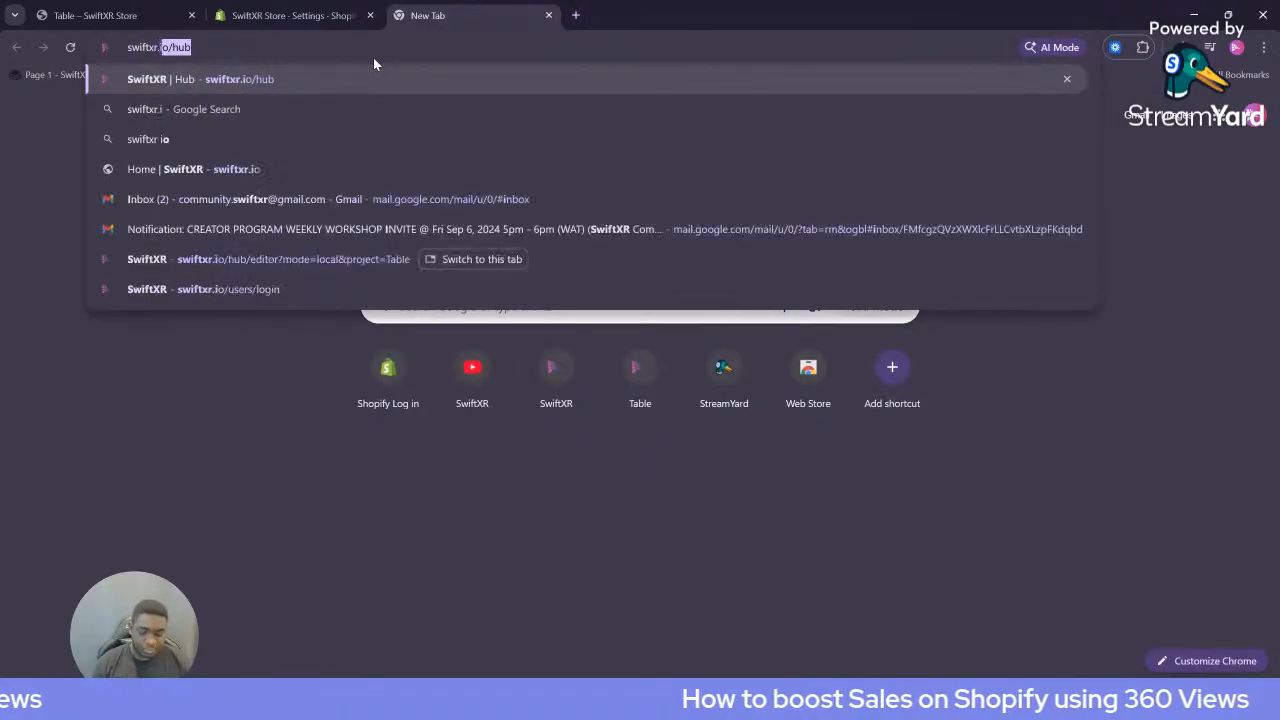
key("Return")
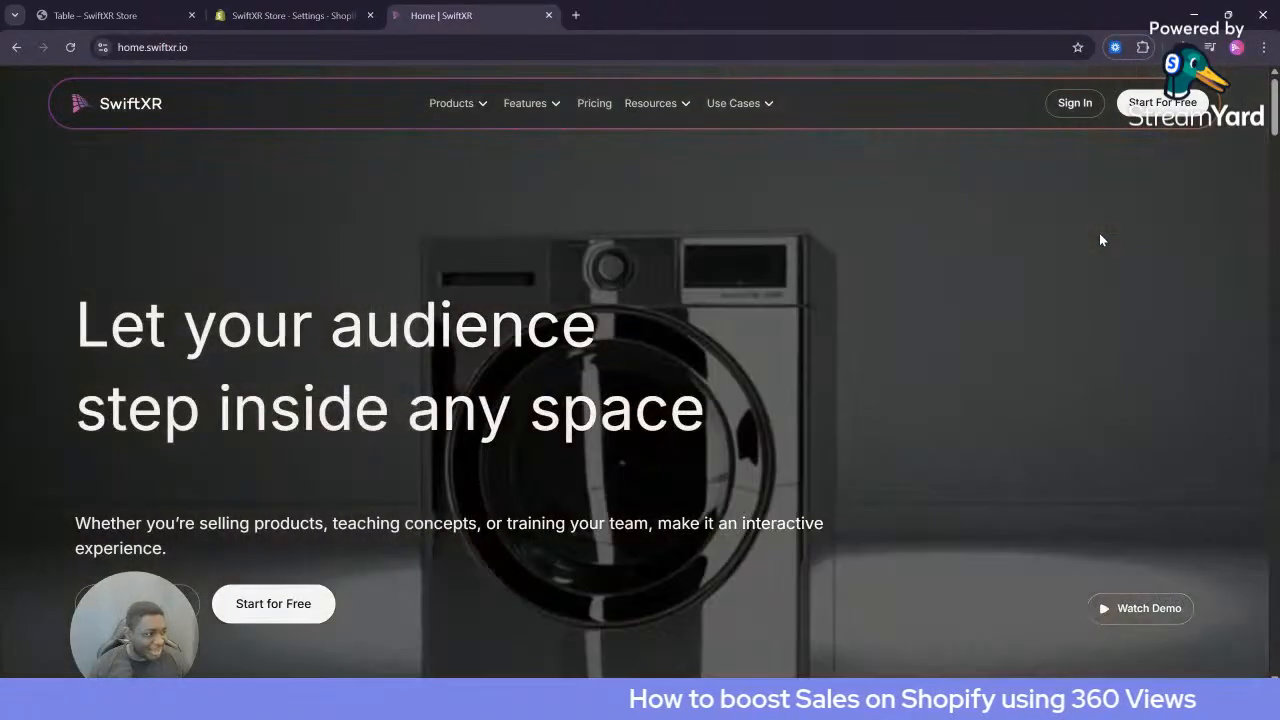
left_click(1076, 108)
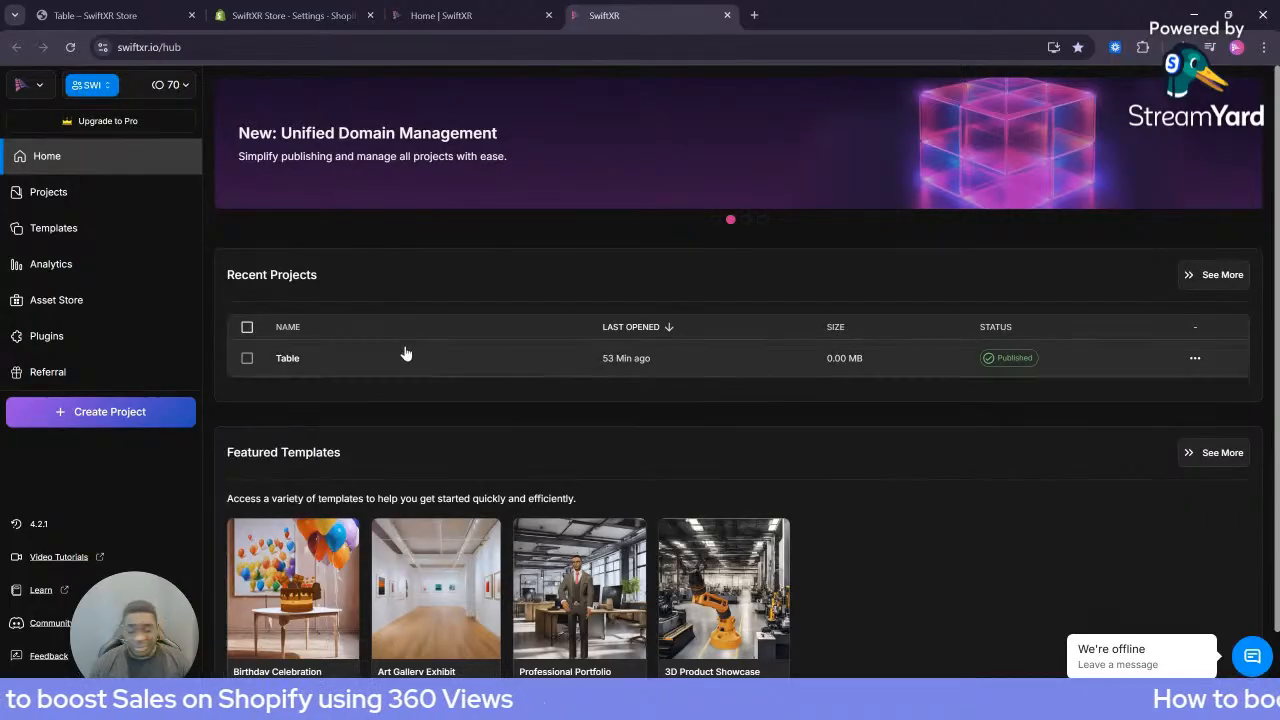
left_click(64, 191)
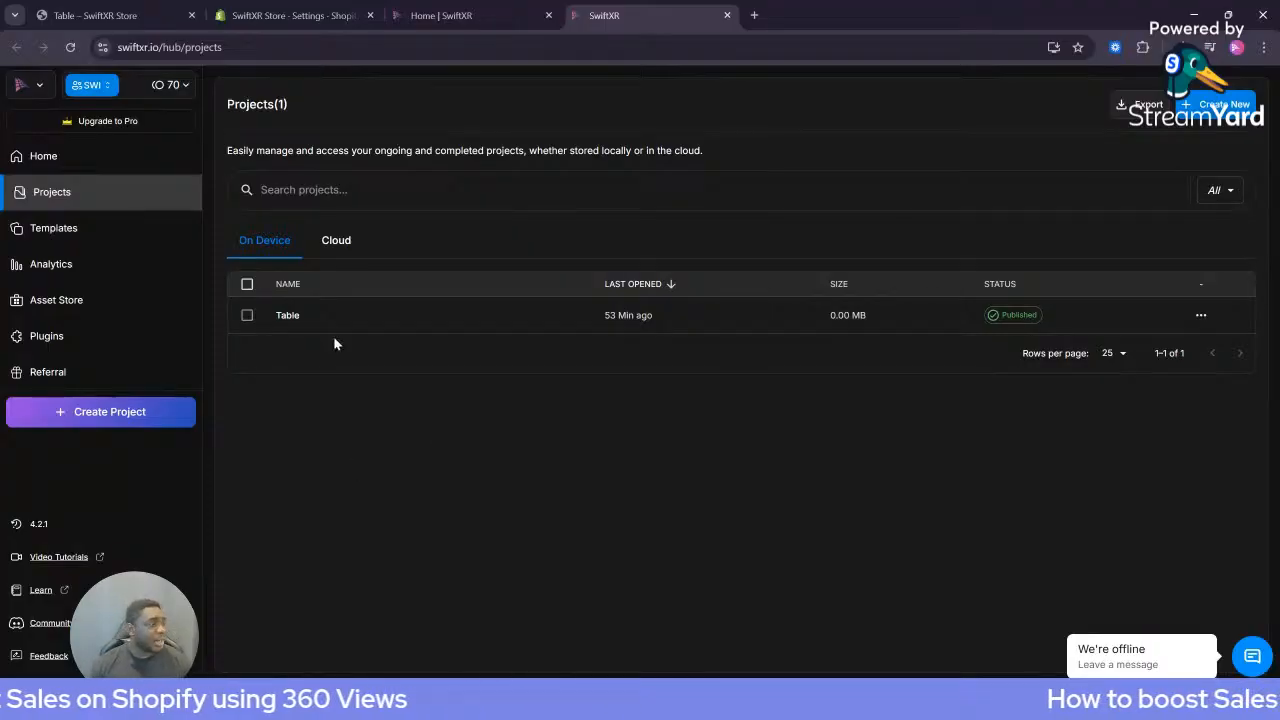
left_click(336, 242)
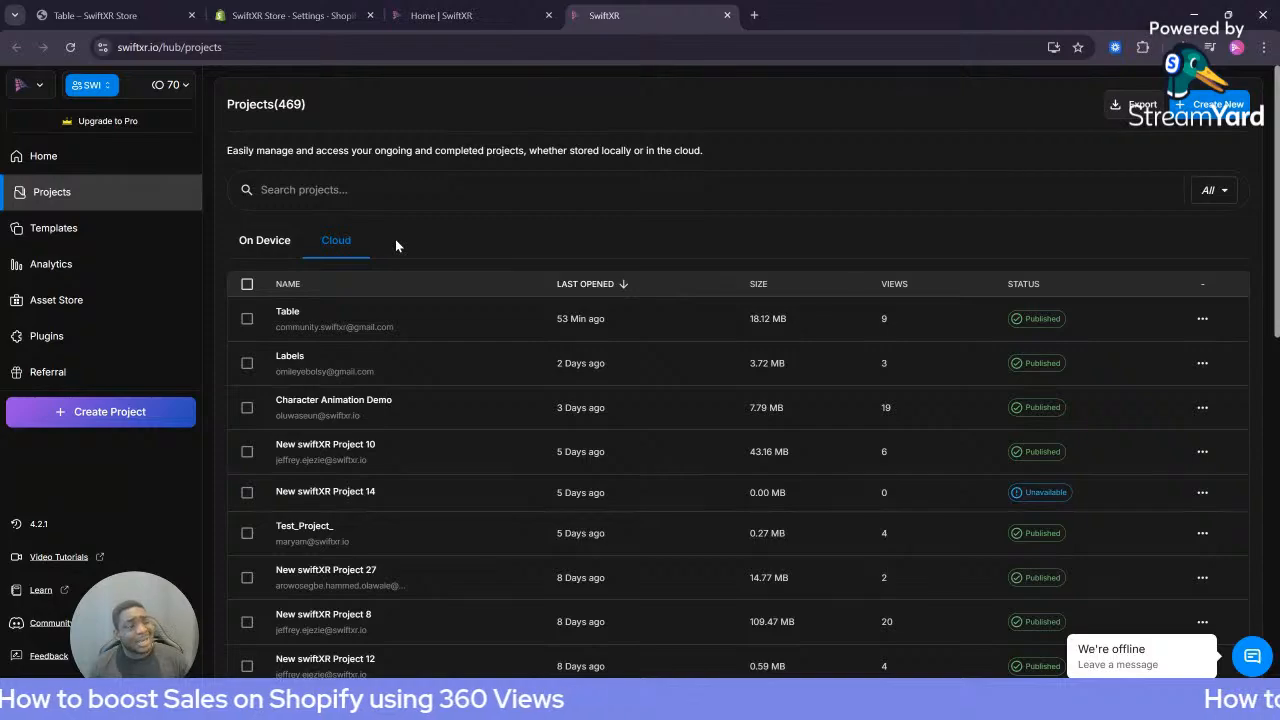
Compare the on-device and cloud project lists, and browse the available project templates
left_click(281, 248)
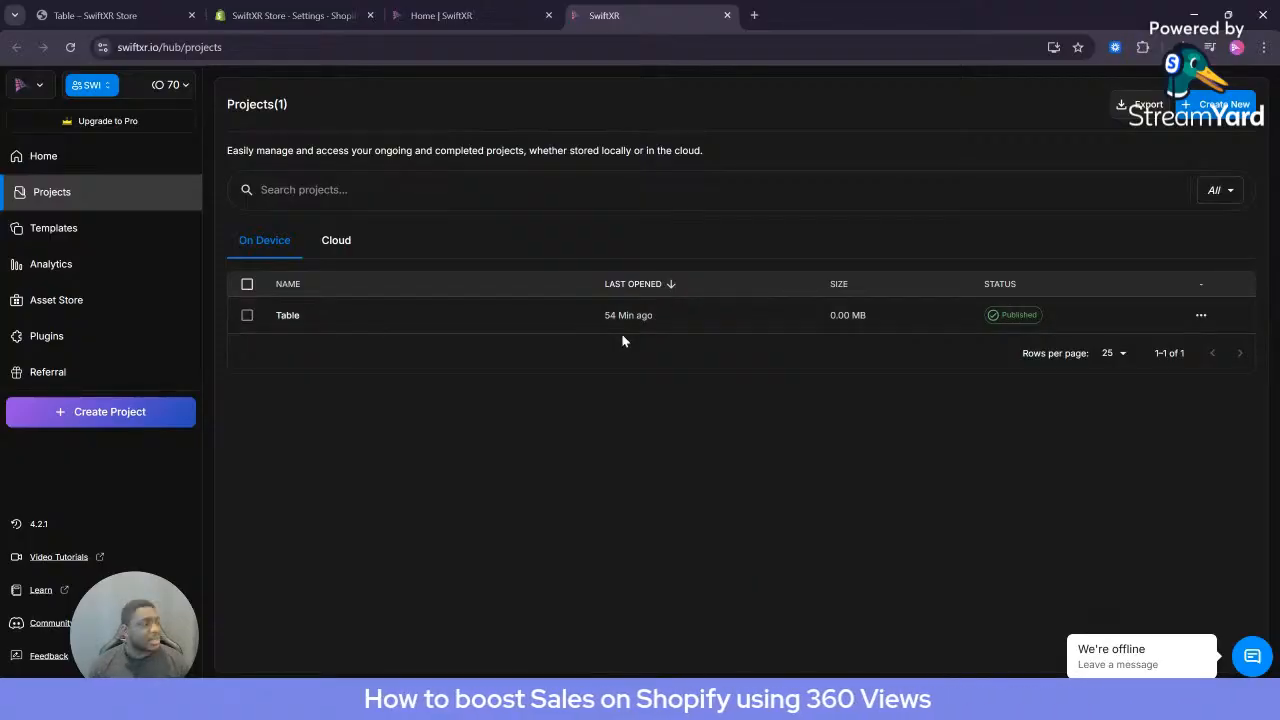
left_click(334, 241)
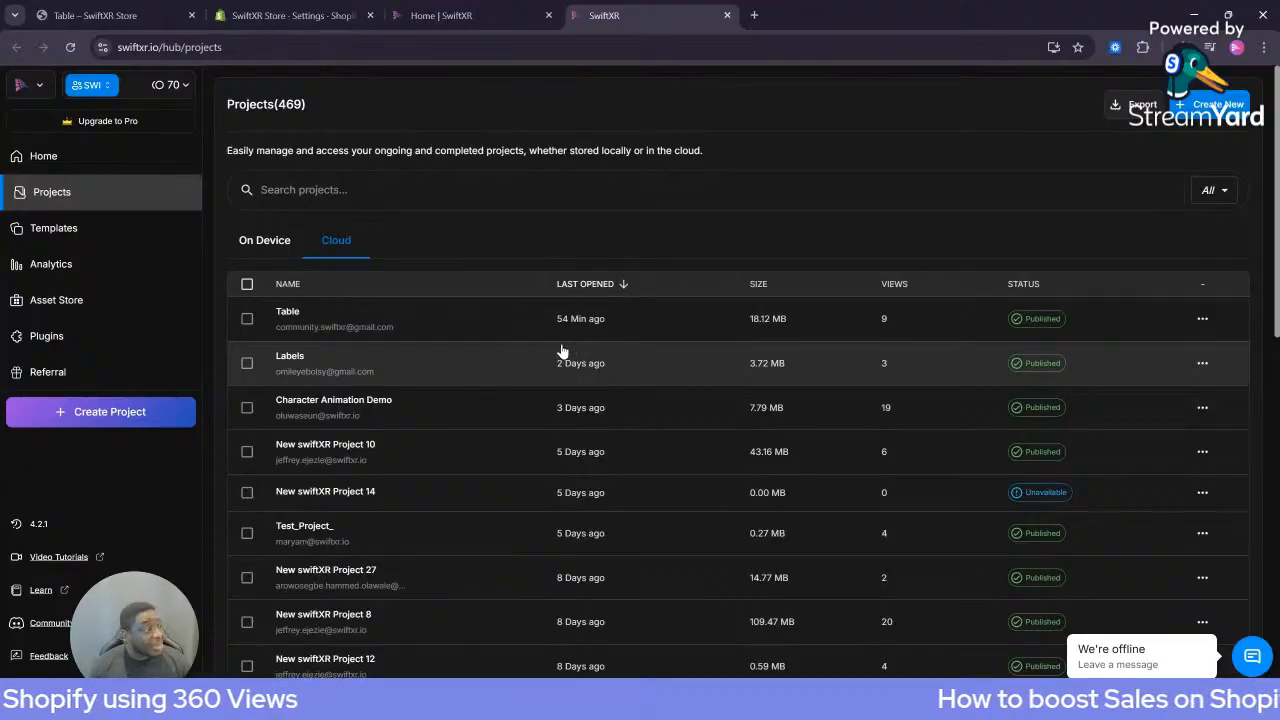
left_click(262, 243)
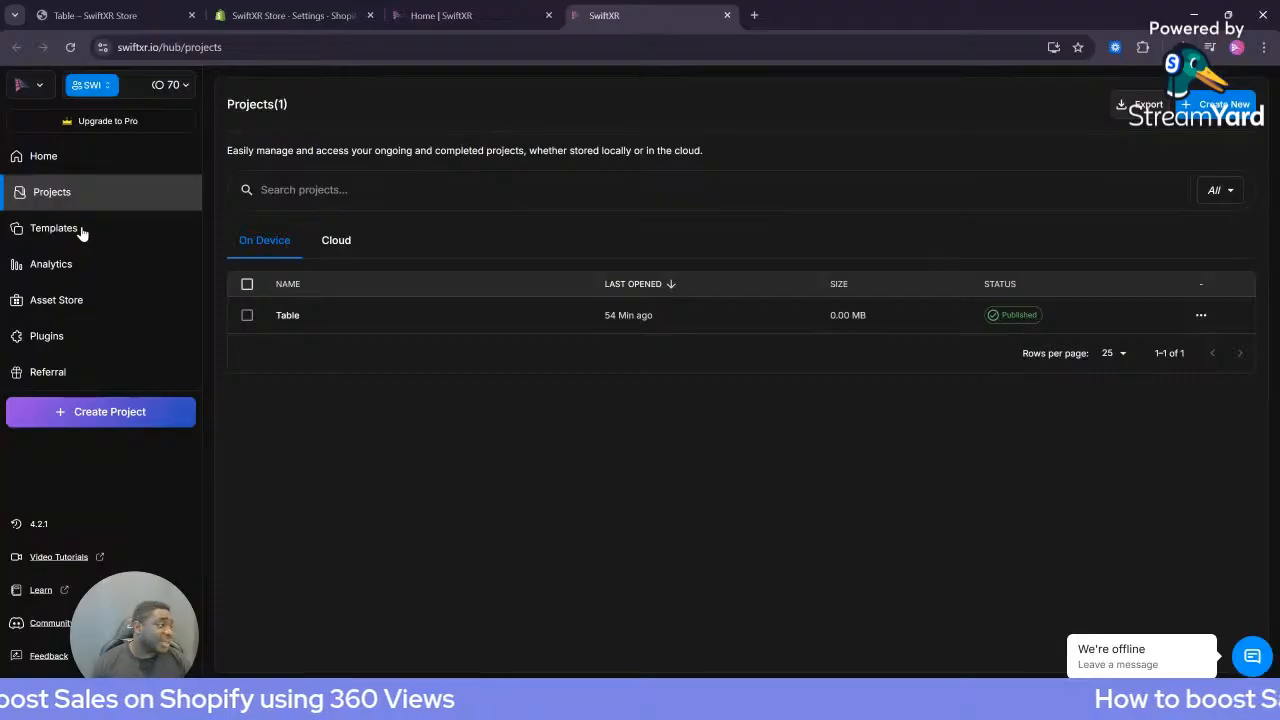
left_click(82, 230)
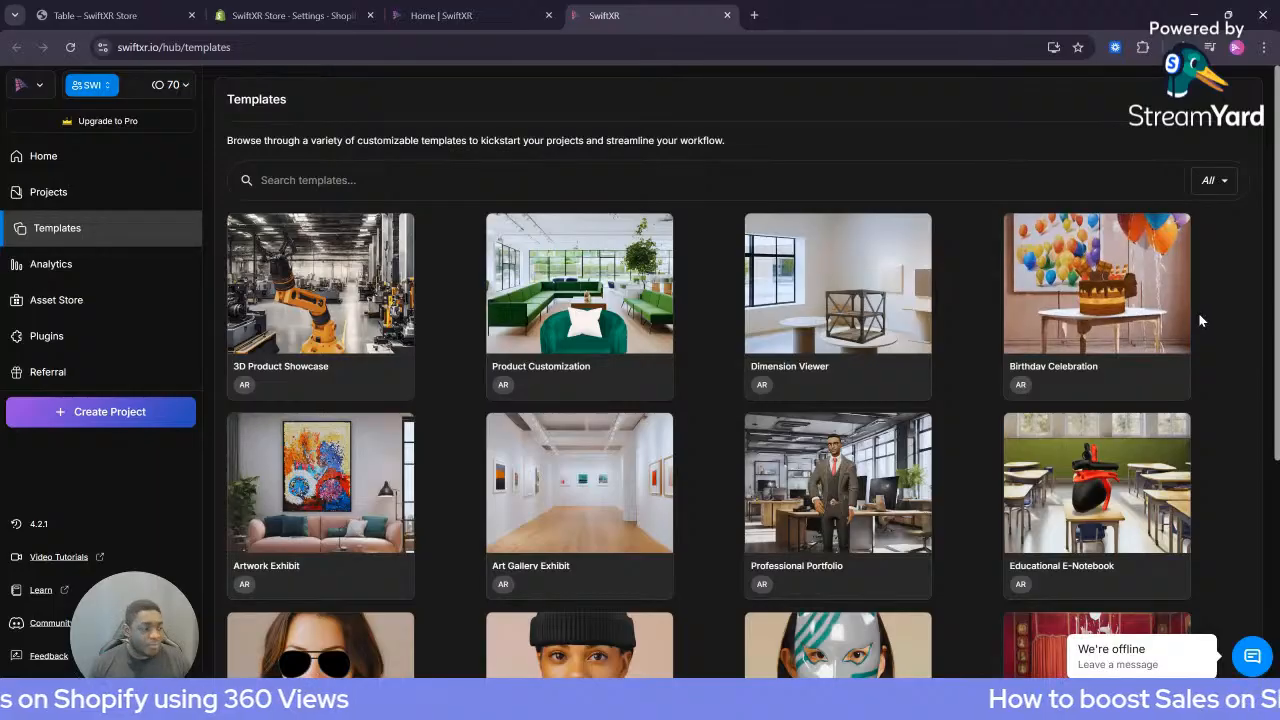
scroll(1198, 314, "down", 2)
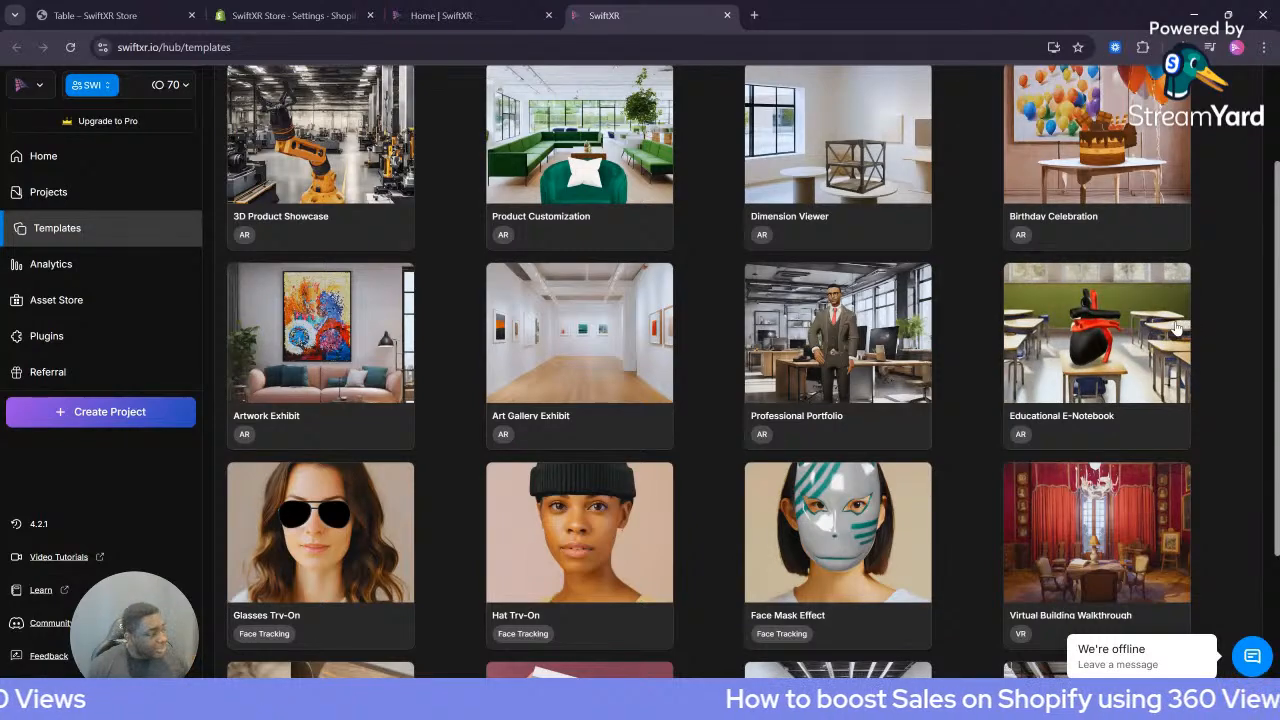
Create a new project named shopify-product-store
left_click(142, 424)
left_click_drag(600, 382, 397, 387)
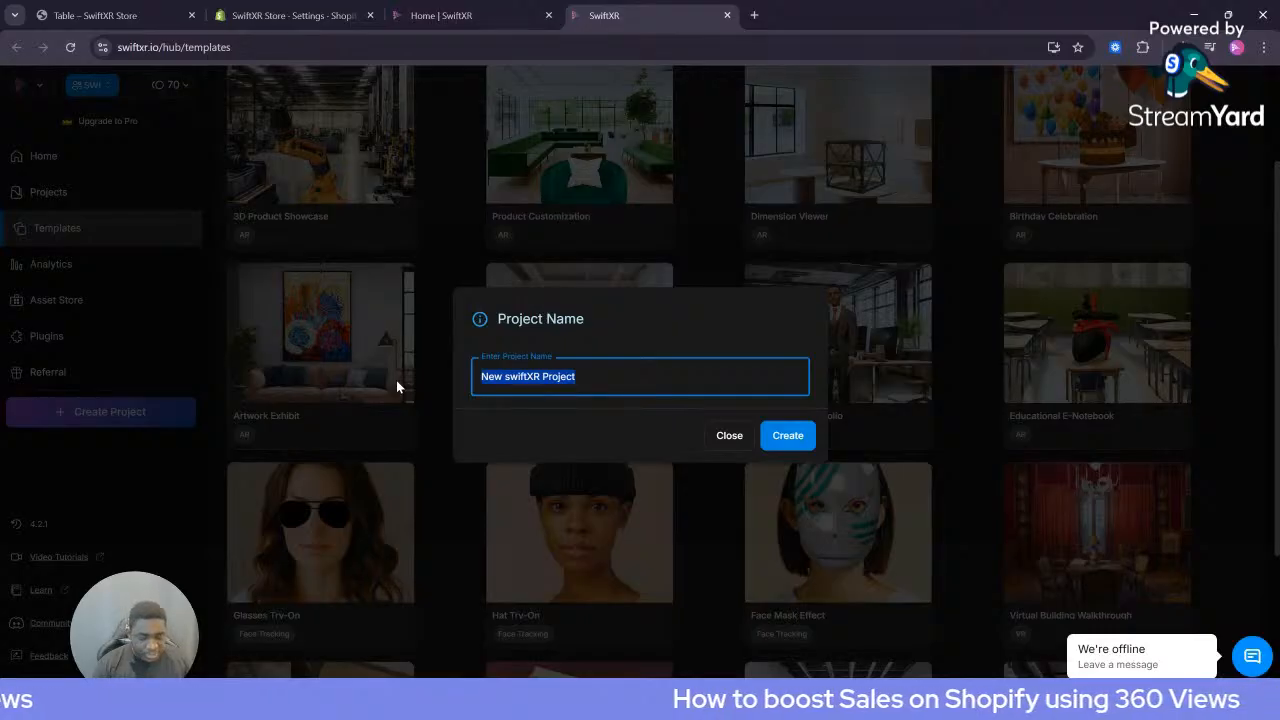
type("shopi")
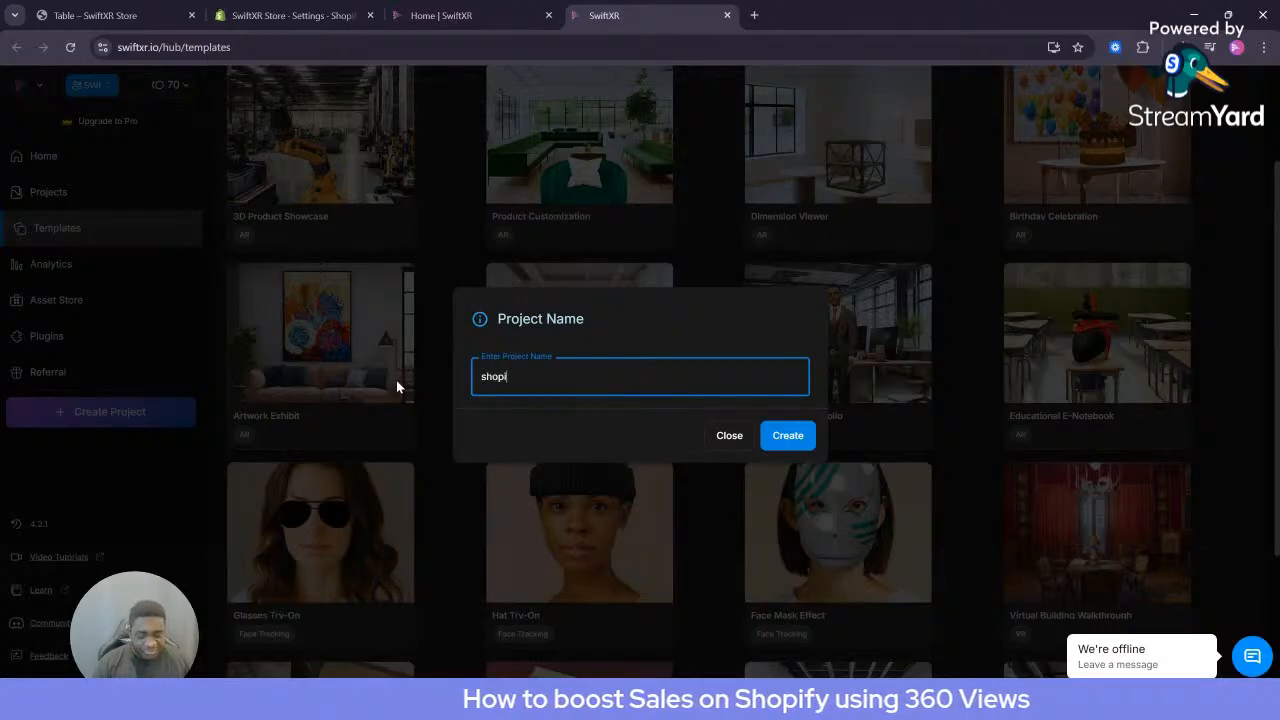
type("fy-product")
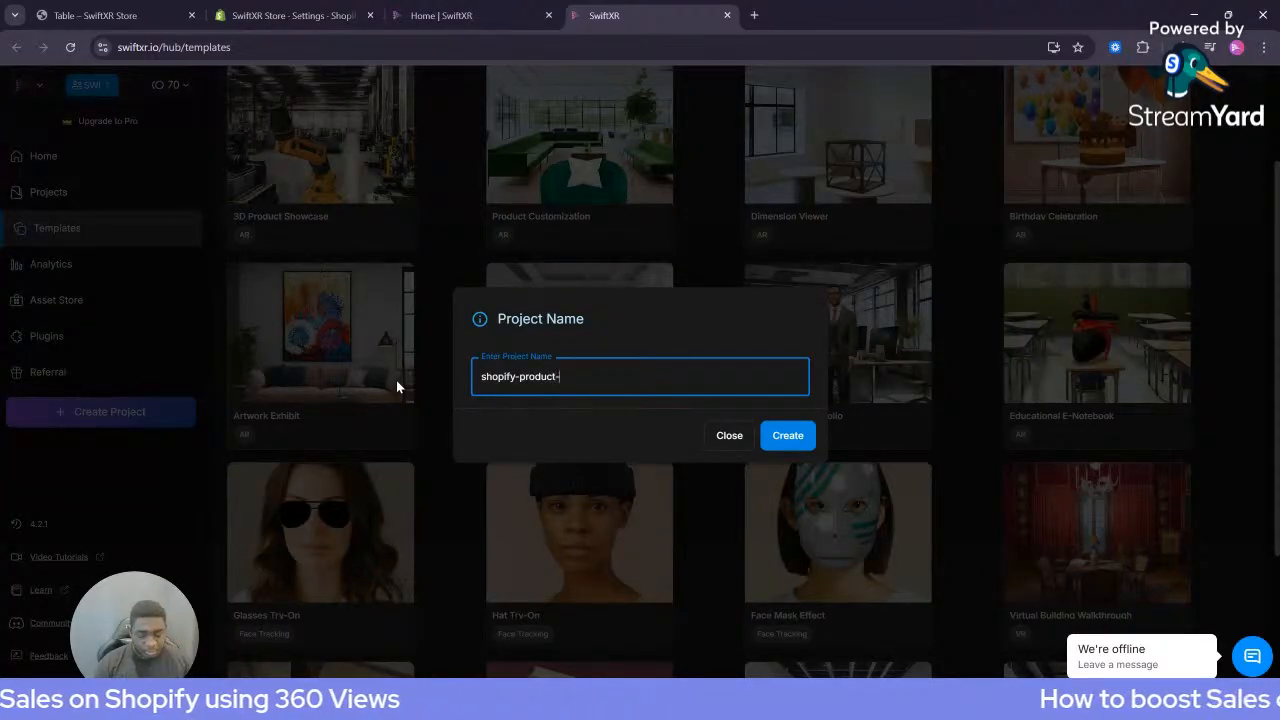
type("-store")
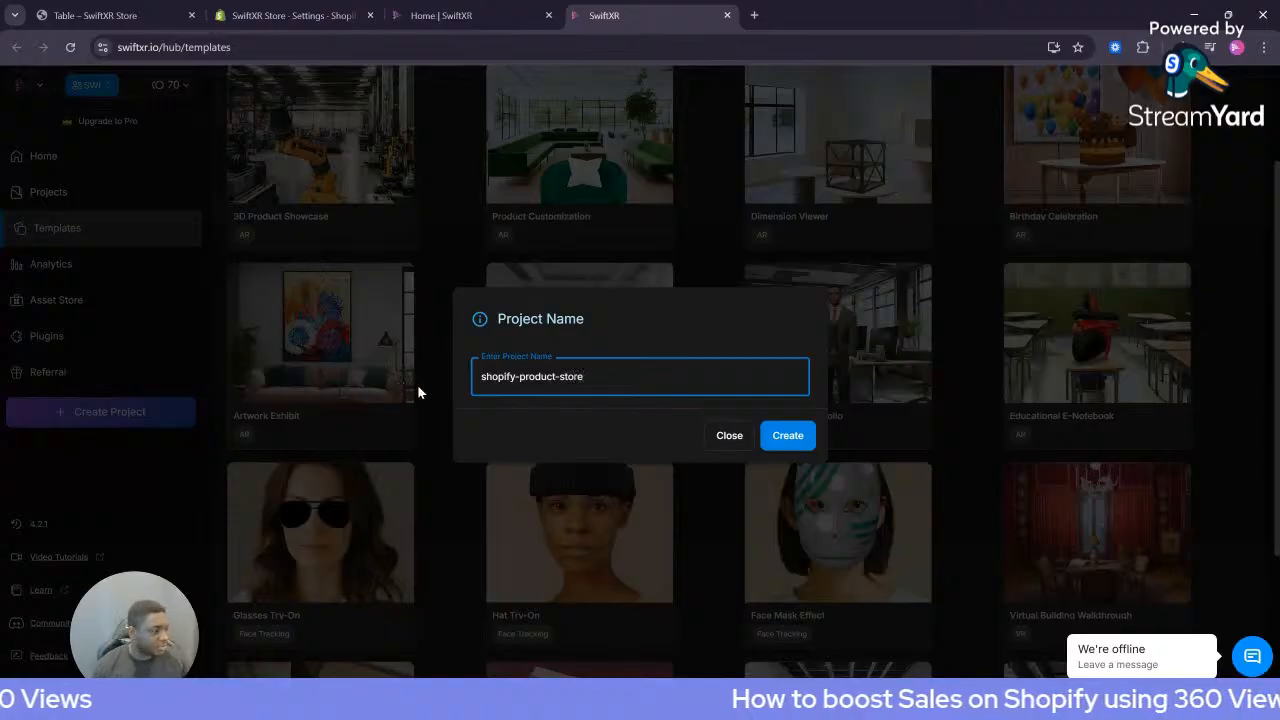
left_click(803, 435)
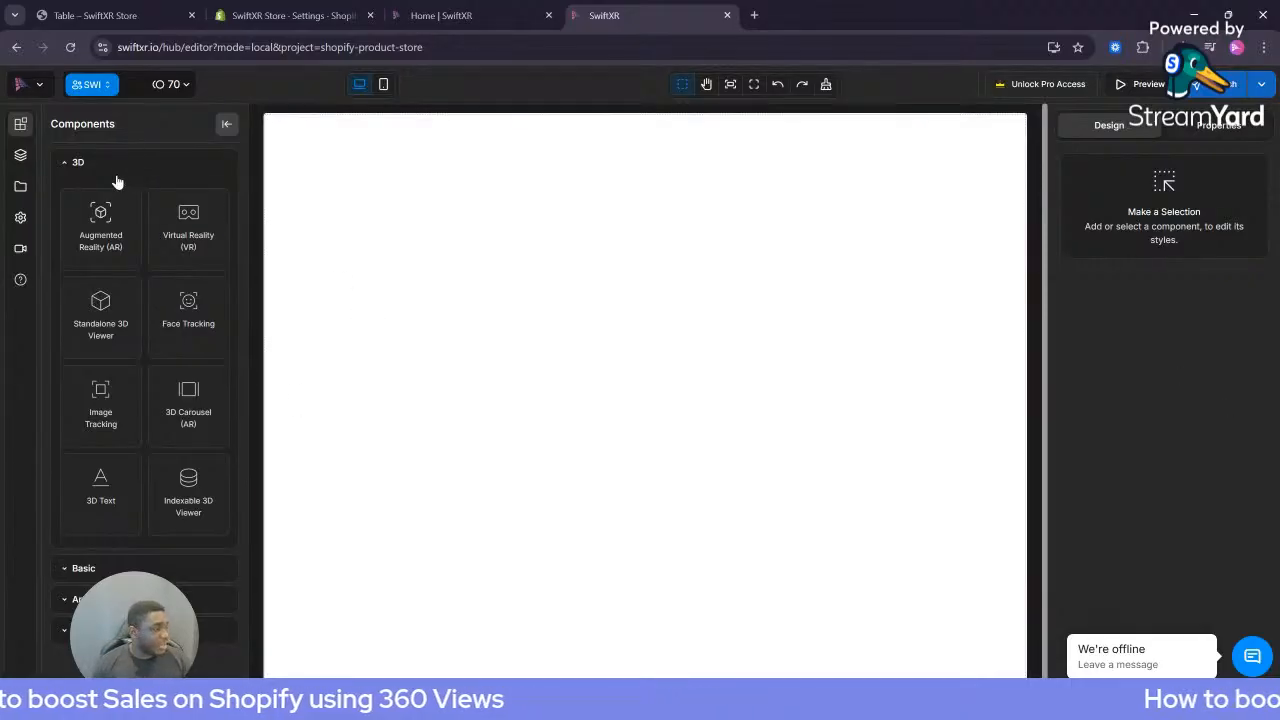
Add an Augmented Reality (AR) component and load the Accent Chair from SwiftXR's model library into it
left_click(80, 163)
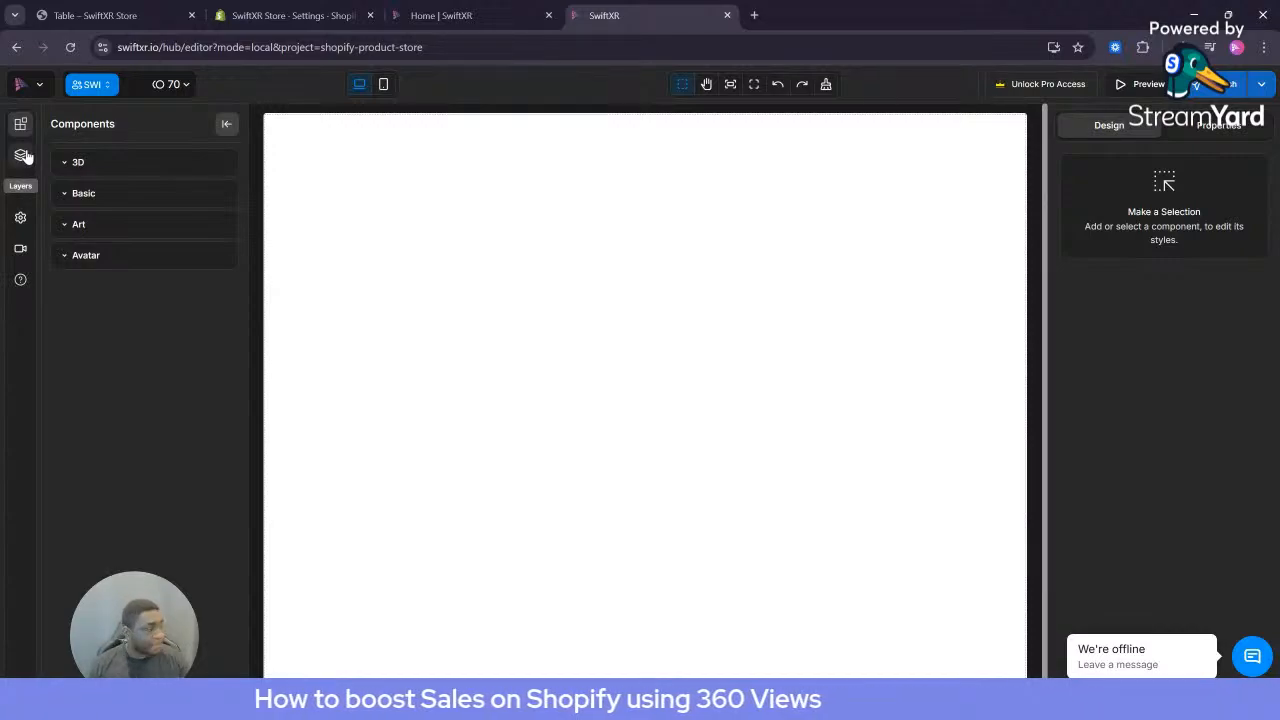
left_click(94, 166)
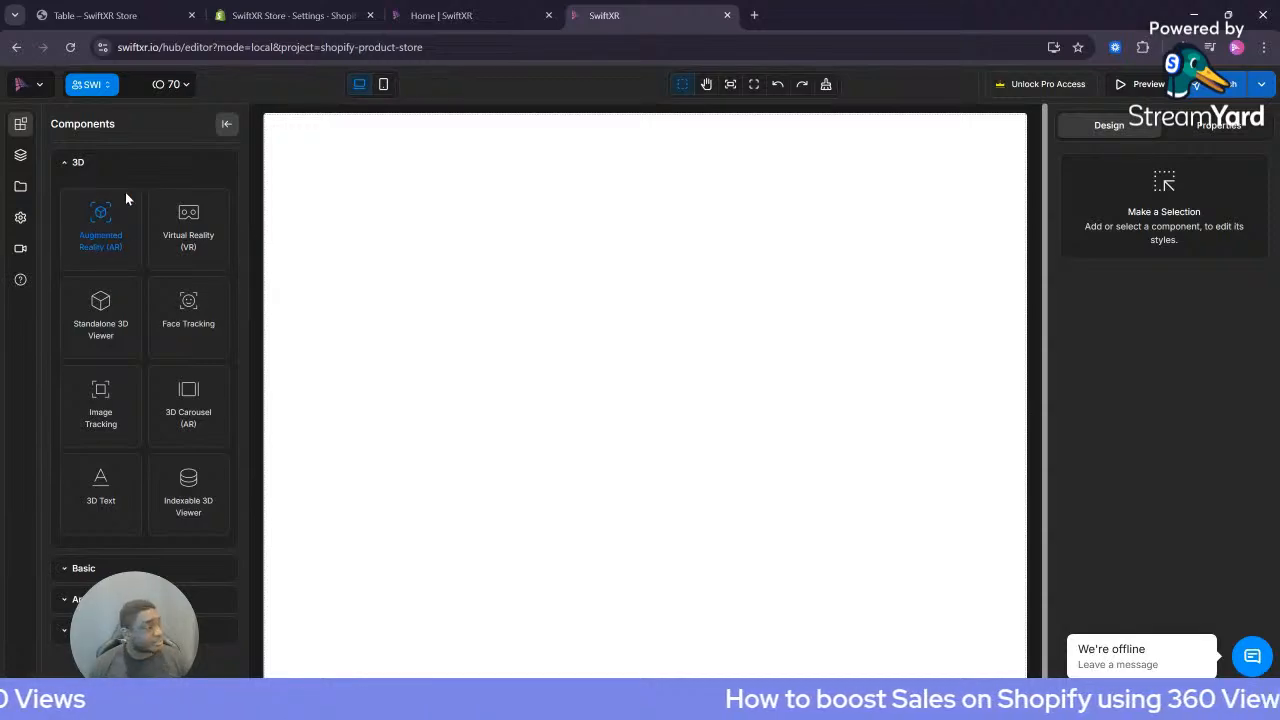
left_click(106, 240)
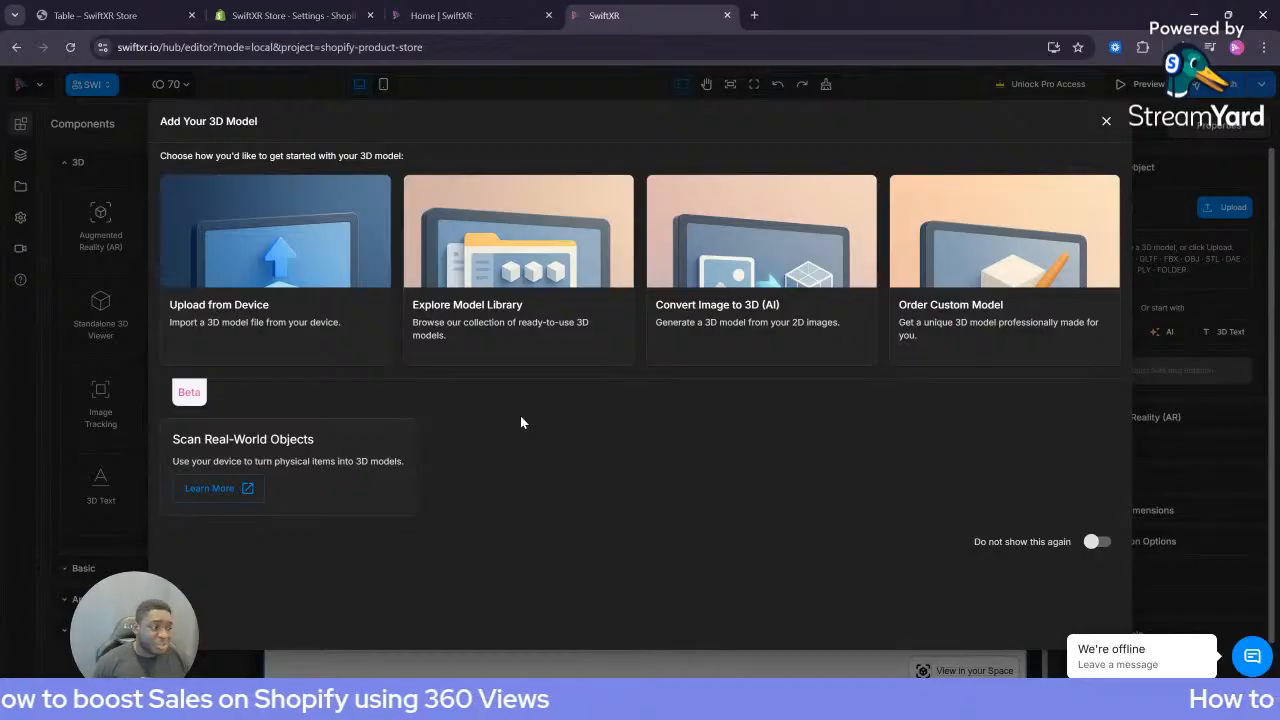
left_click(561, 236)
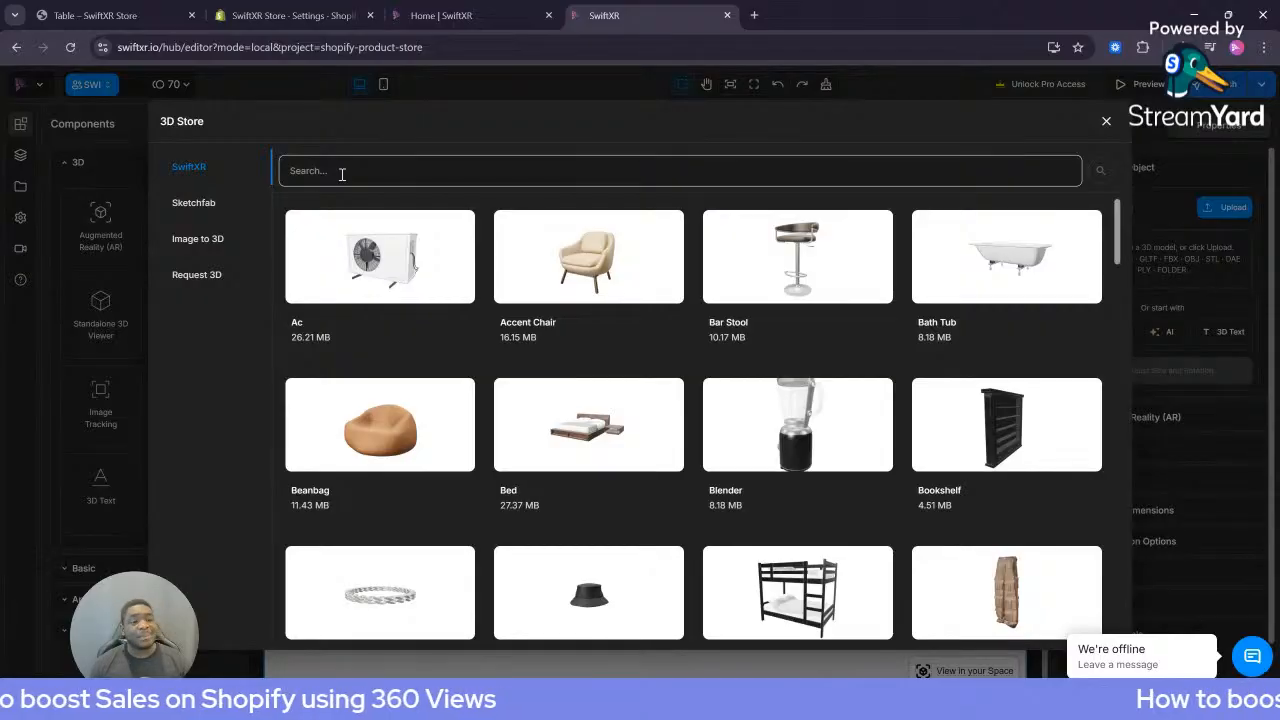
left_click(205, 203)
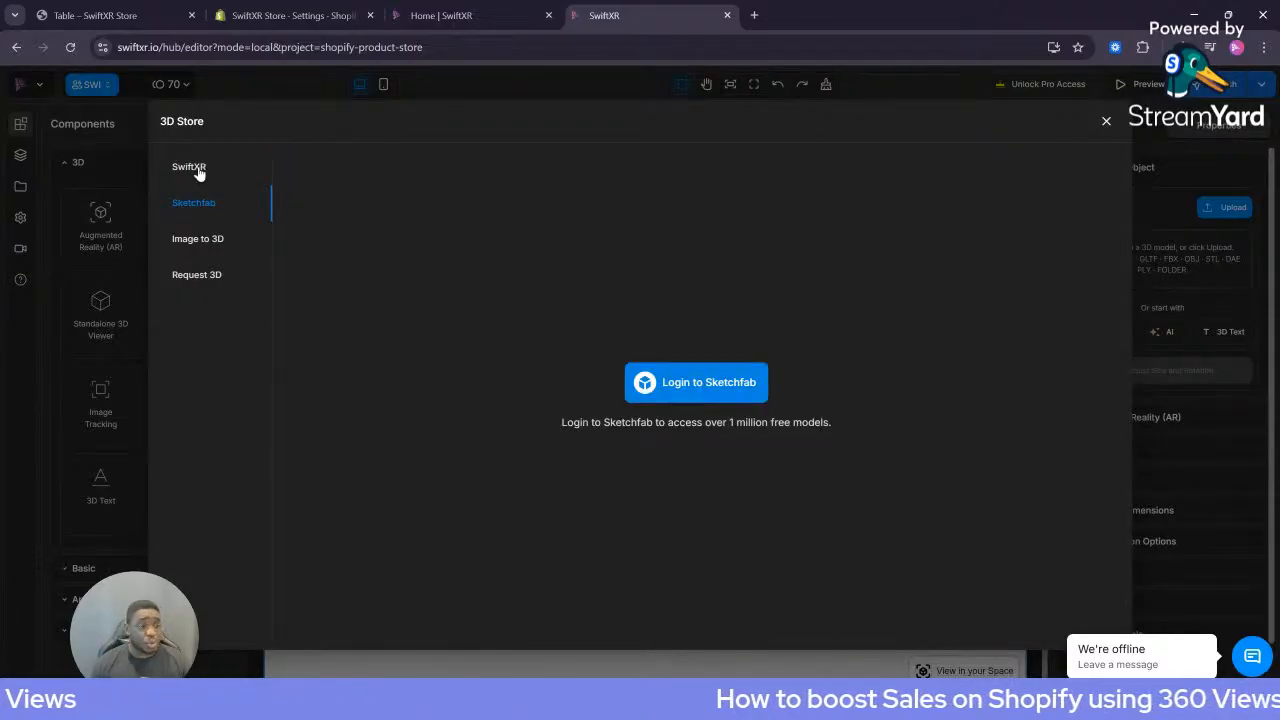
left_click(199, 172)
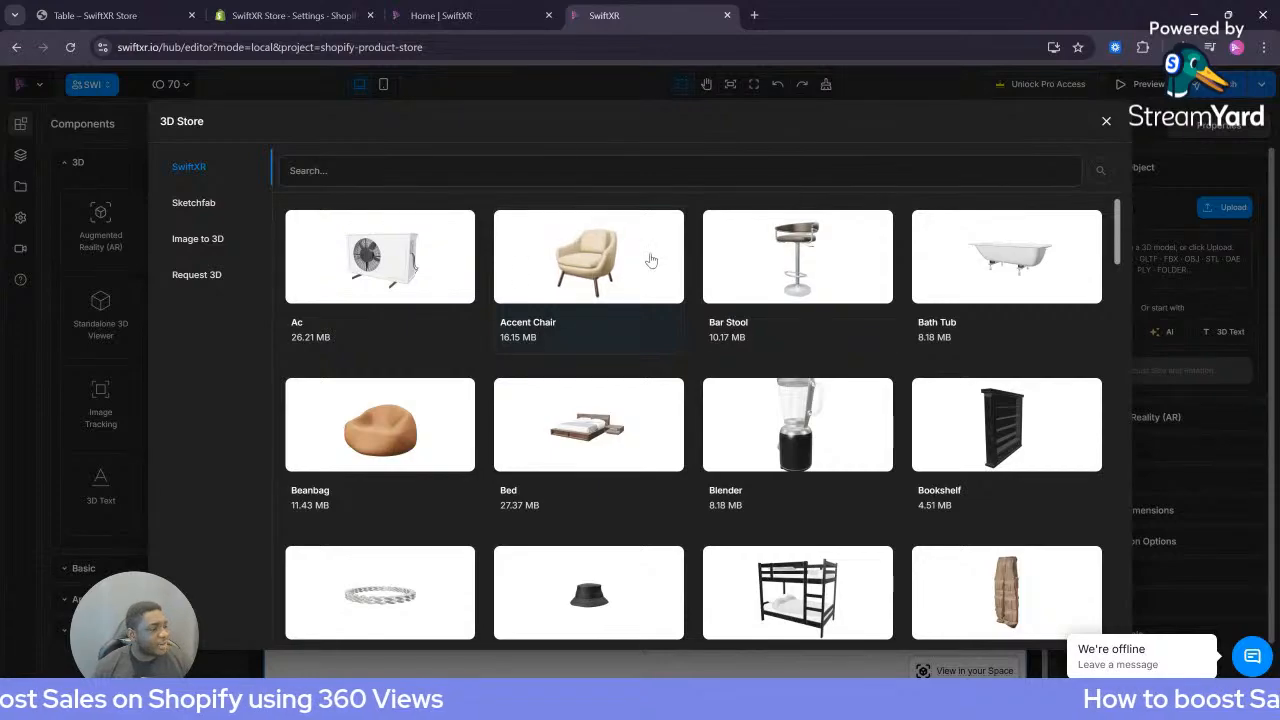
left_click(607, 256)
left_click(784, 492)
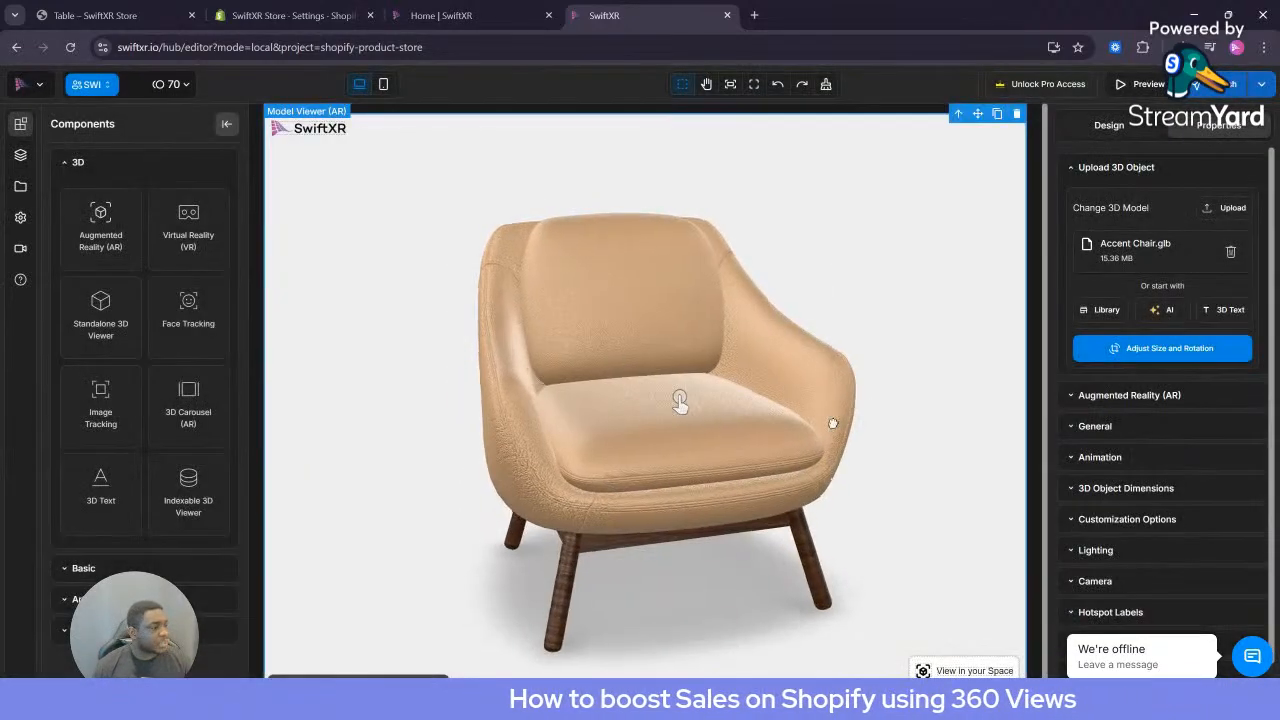
Inspect the accent chair from several angles and review the settings groups of its viewer
left_click_drag(833, 424, 851, 400)
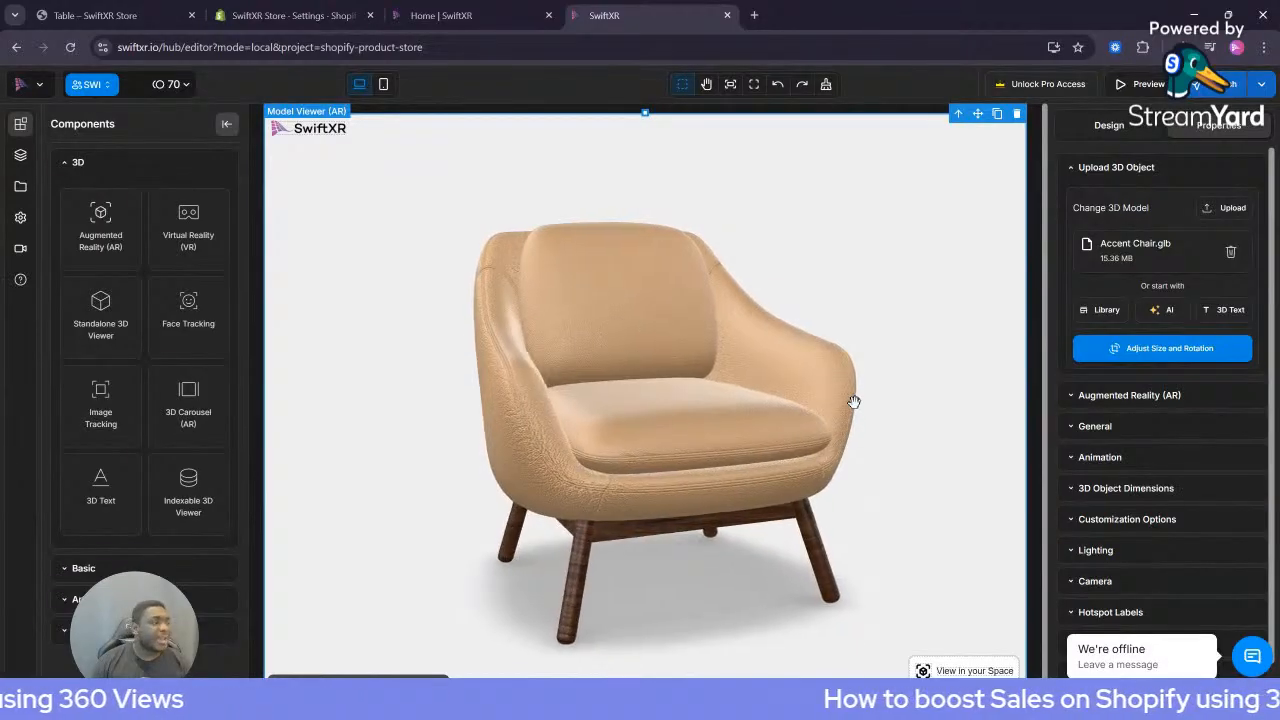
left_click_drag(786, 400, 644, 493)
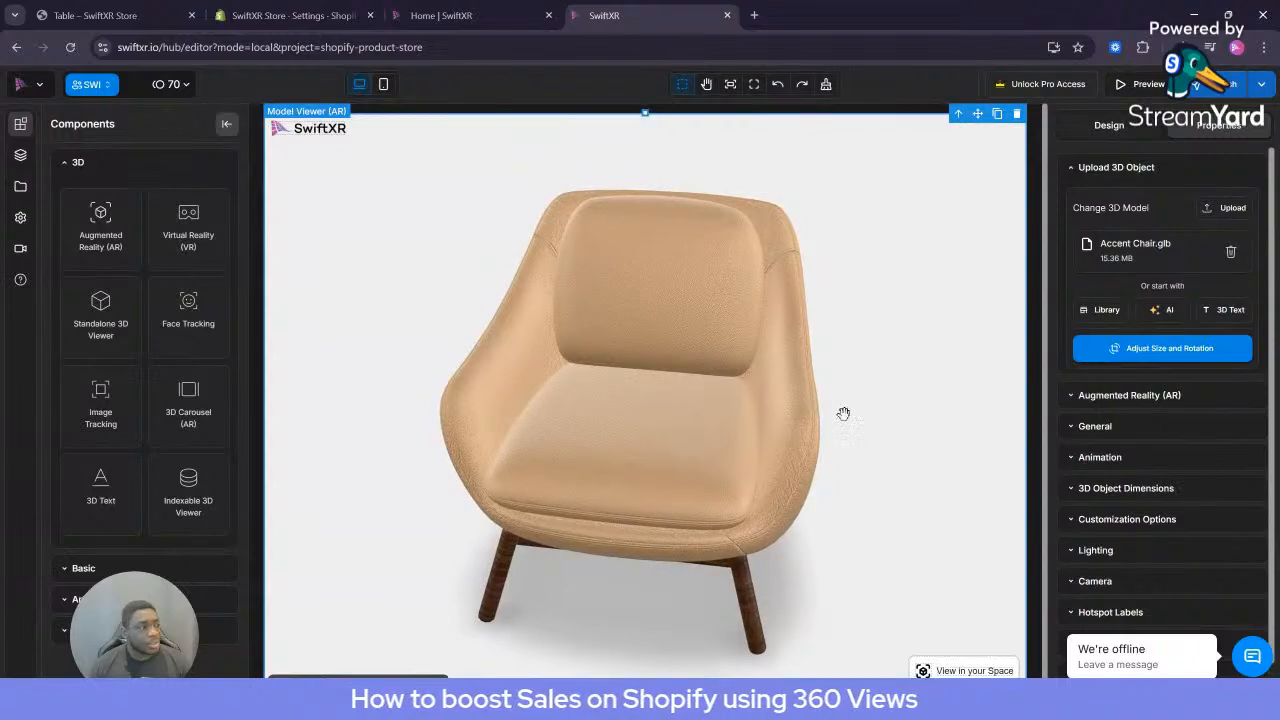
left_click(1163, 168)
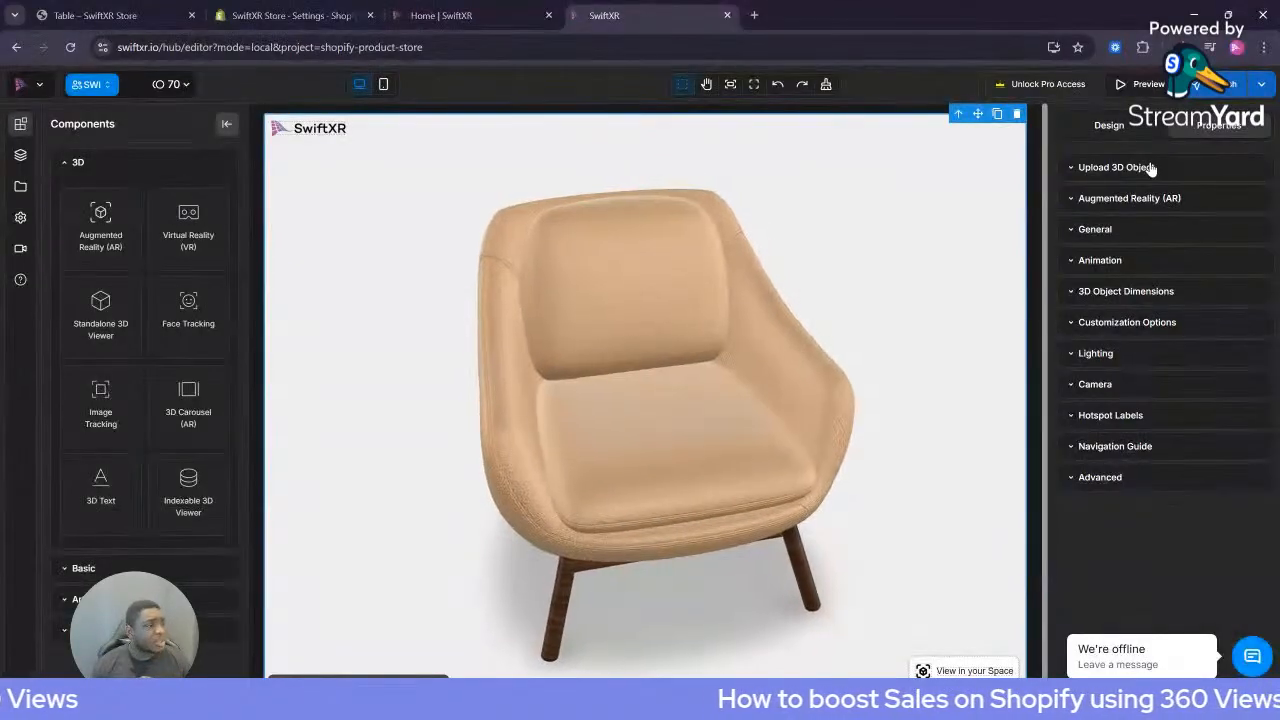
left_click(1150, 168)
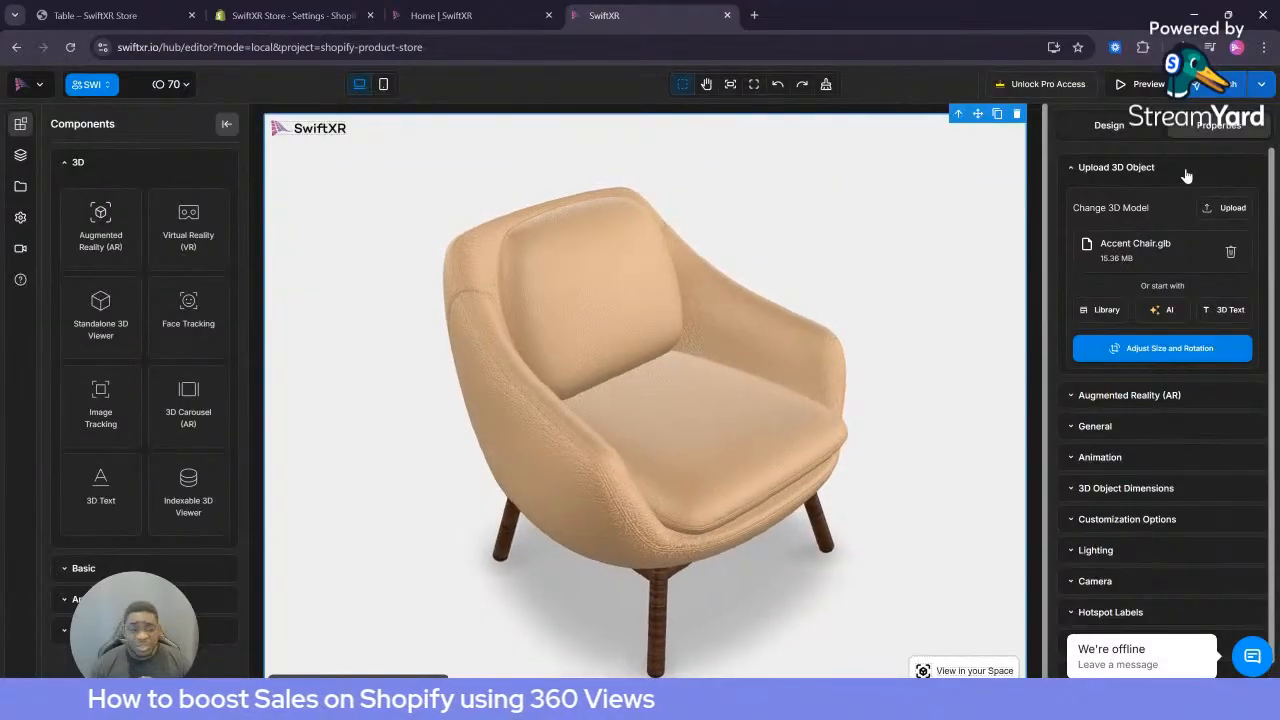
Publish the project for 5 credits and open its live page to view the chair in 3D
left_click(1214, 88)
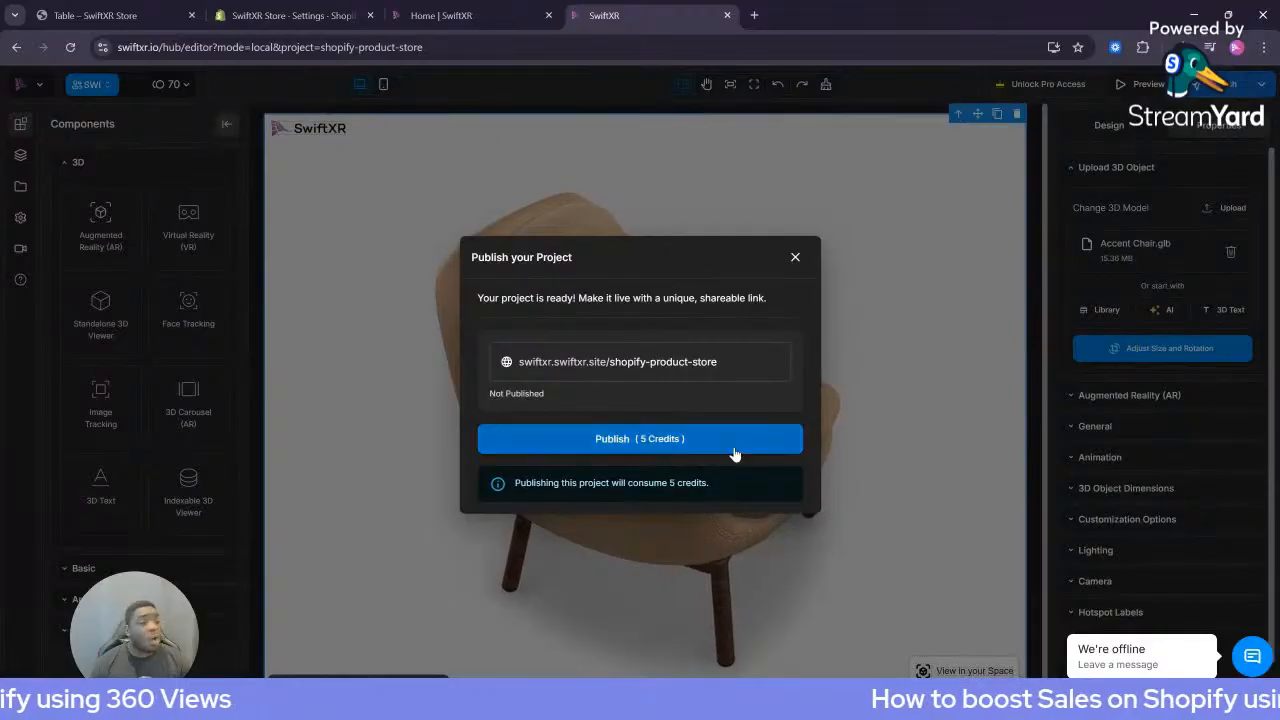
left_click(755, 441)
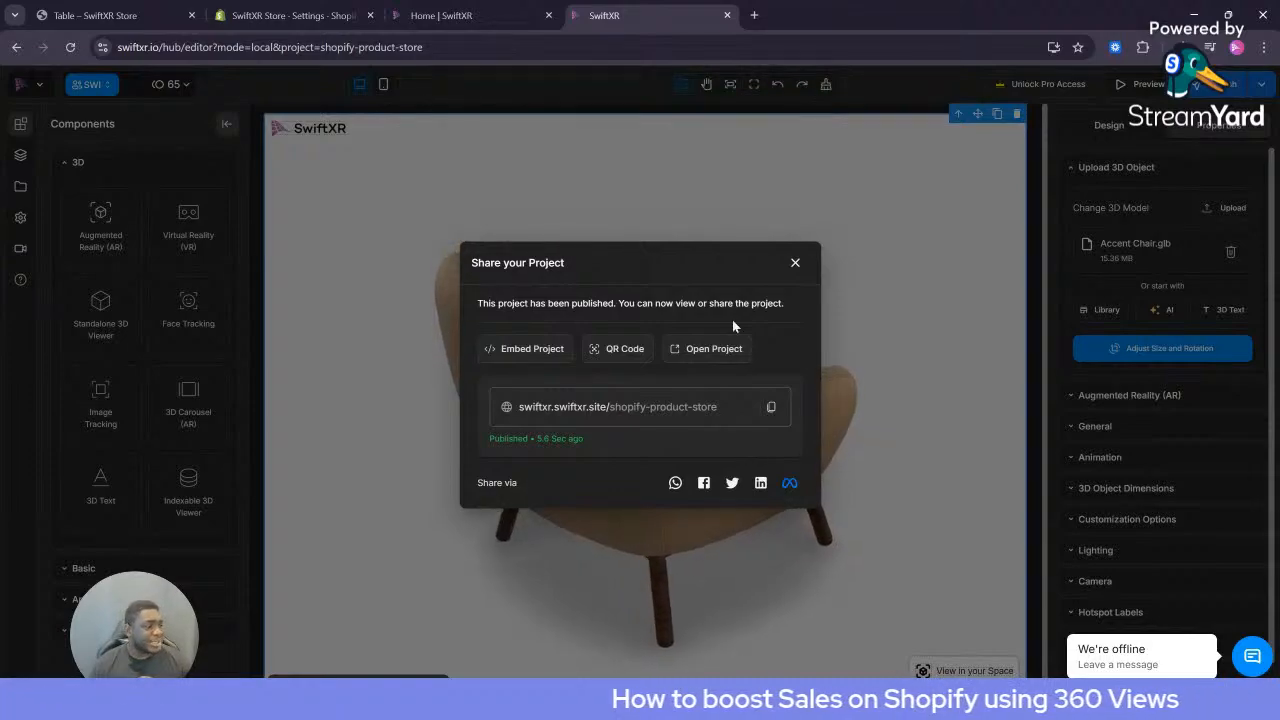
left_click(716, 352)
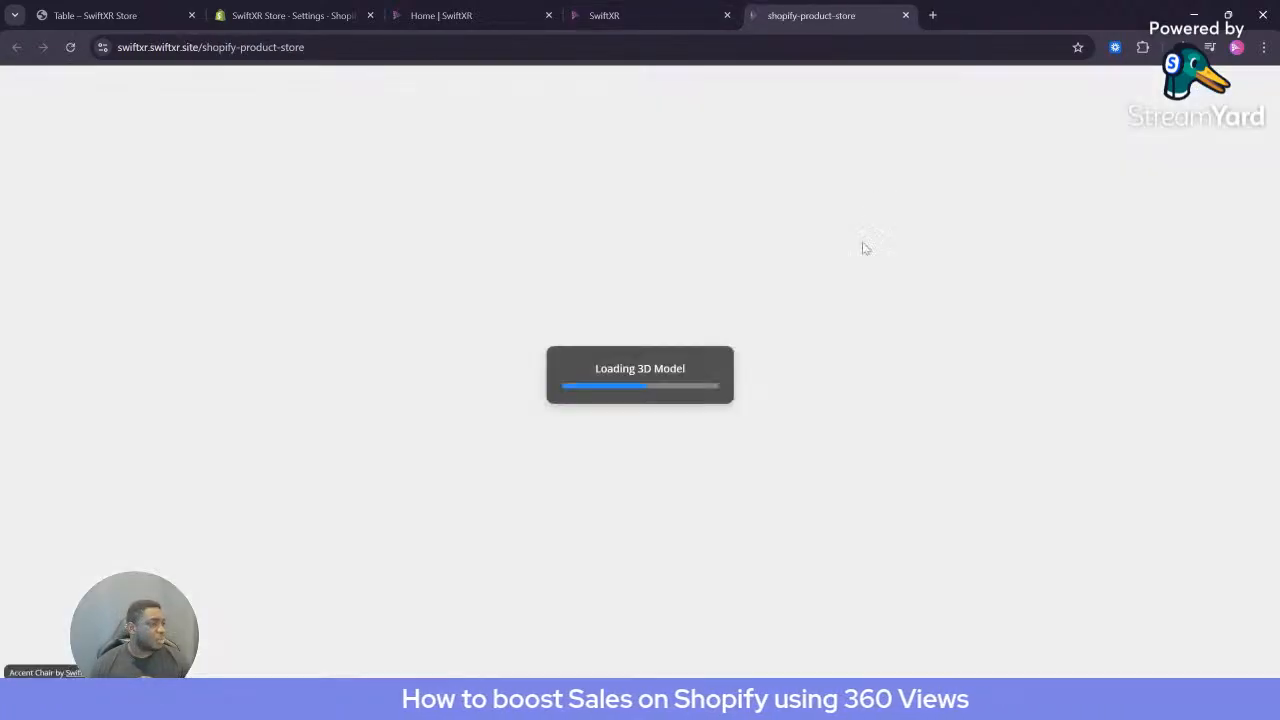
left_click_drag(737, 411, 457, 109)
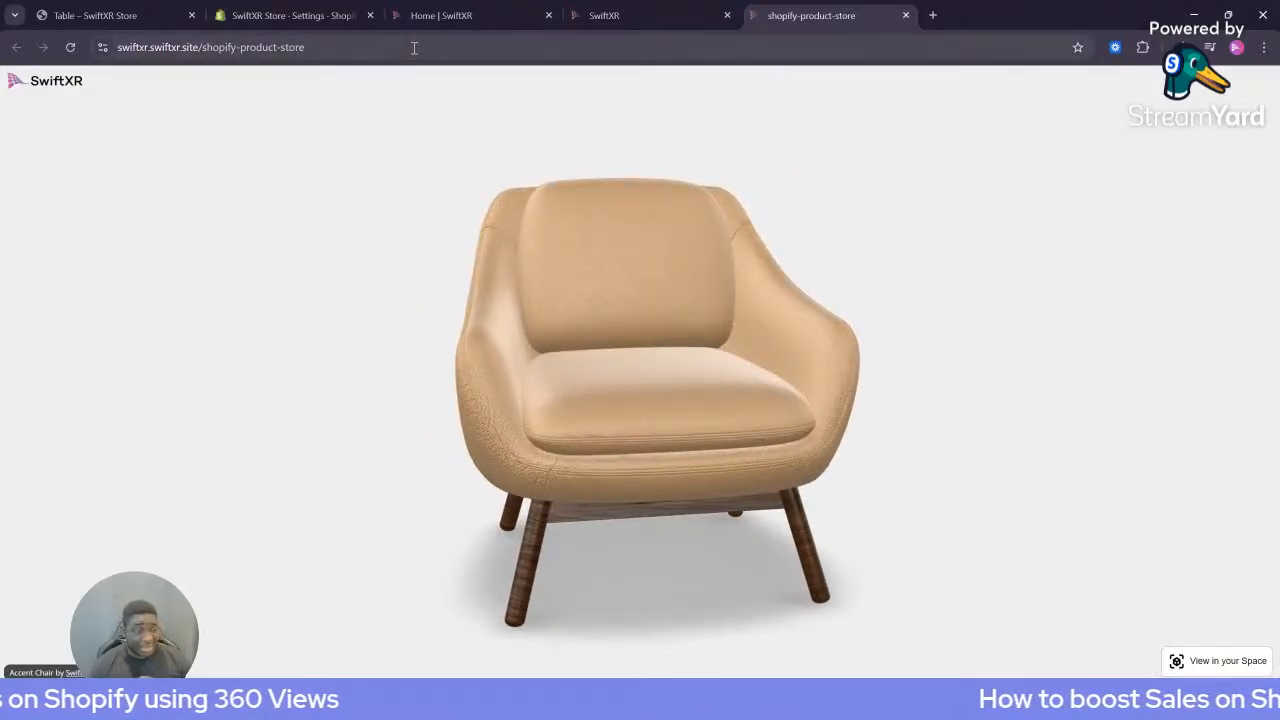
left_click_drag(683, 323, 760, 297)
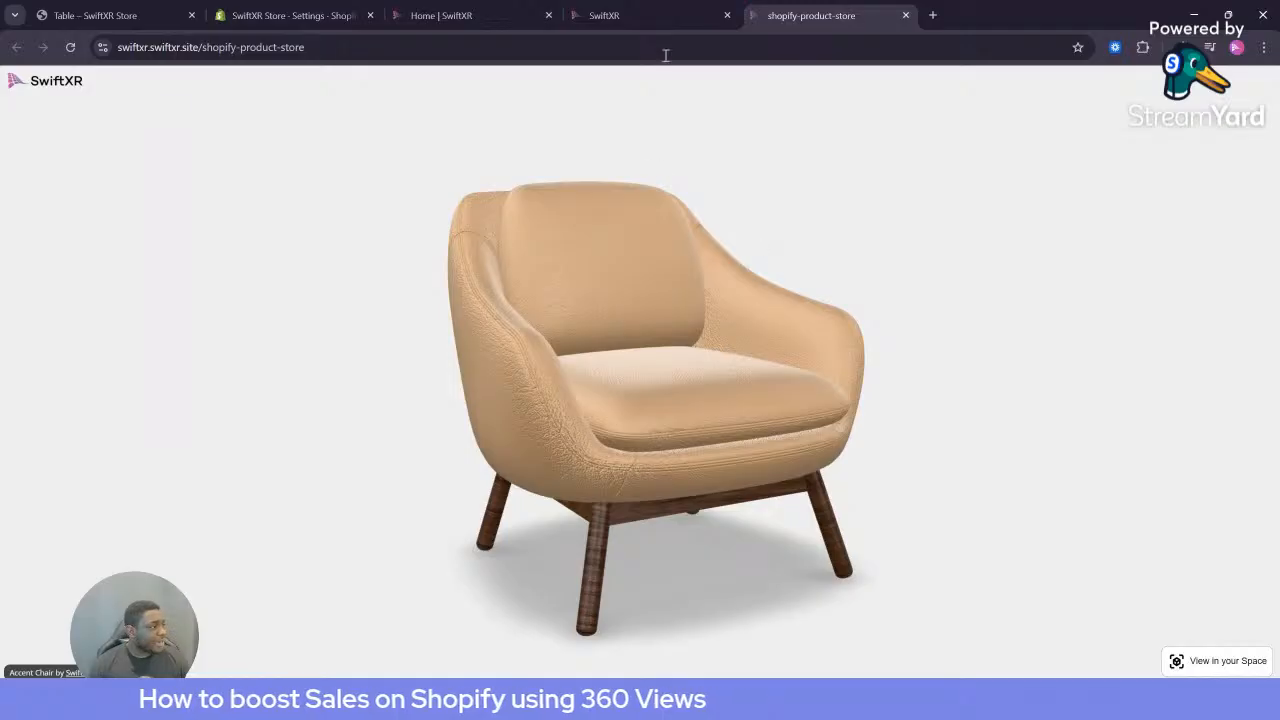
Return to the project editor and review the published project's QR code, HTML embed code and further sharing options
left_click(658, 18)
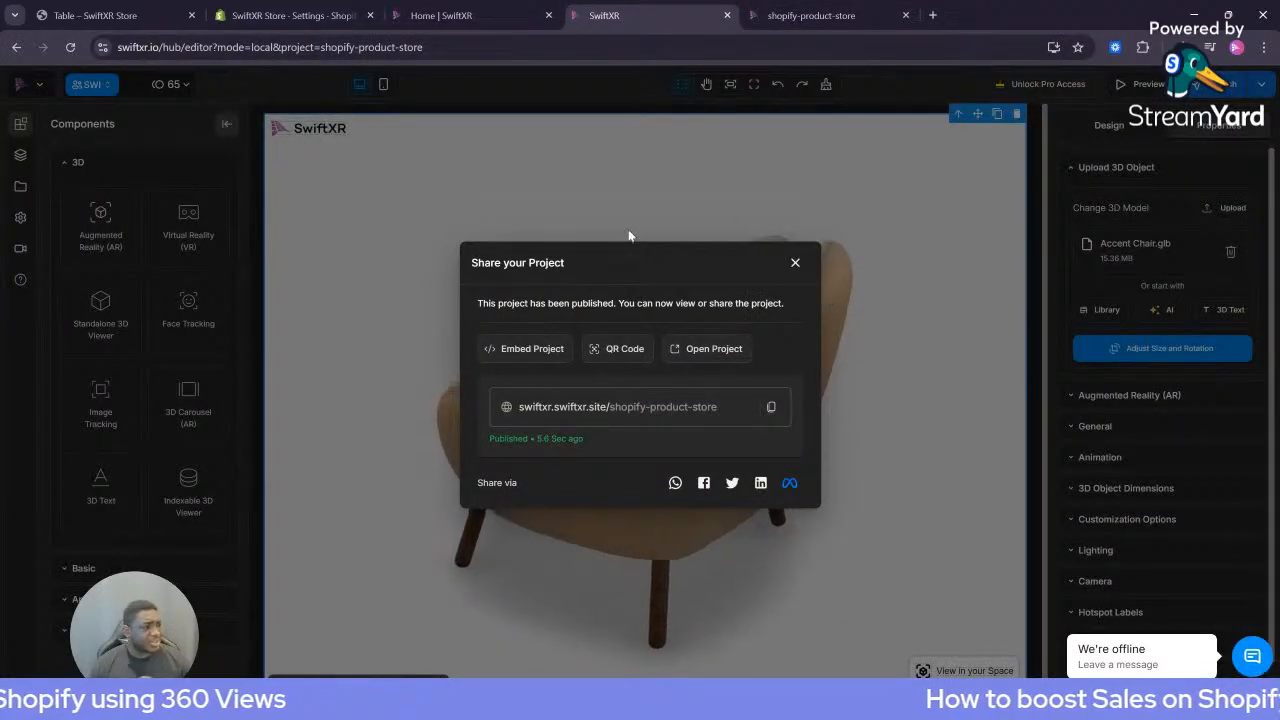
left_click(621, 352)
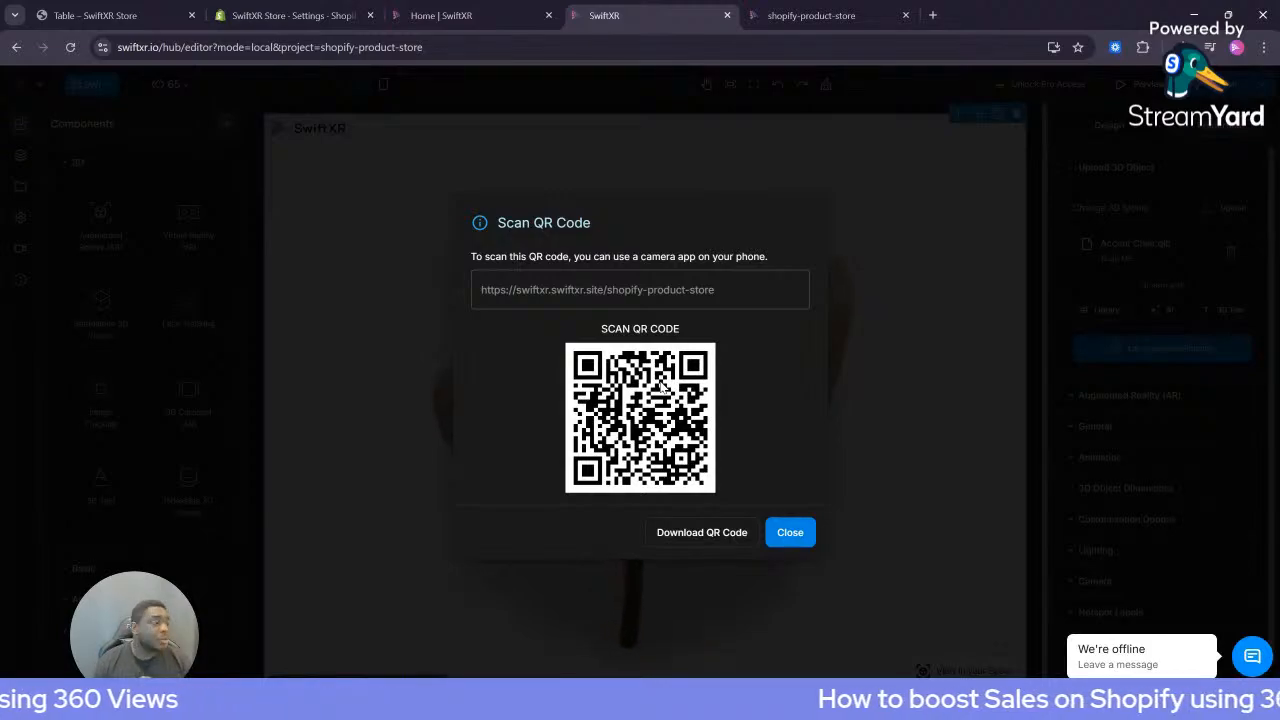
left_click(790, 534)
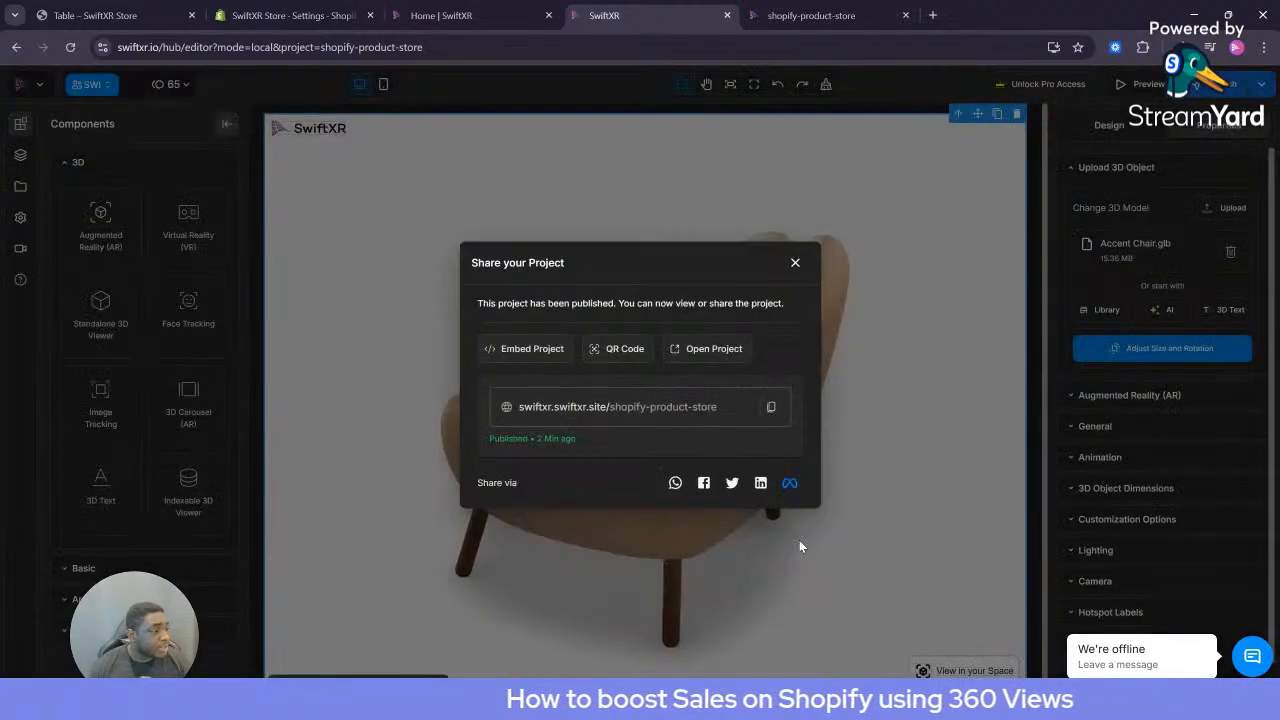
left_click(541, 350)
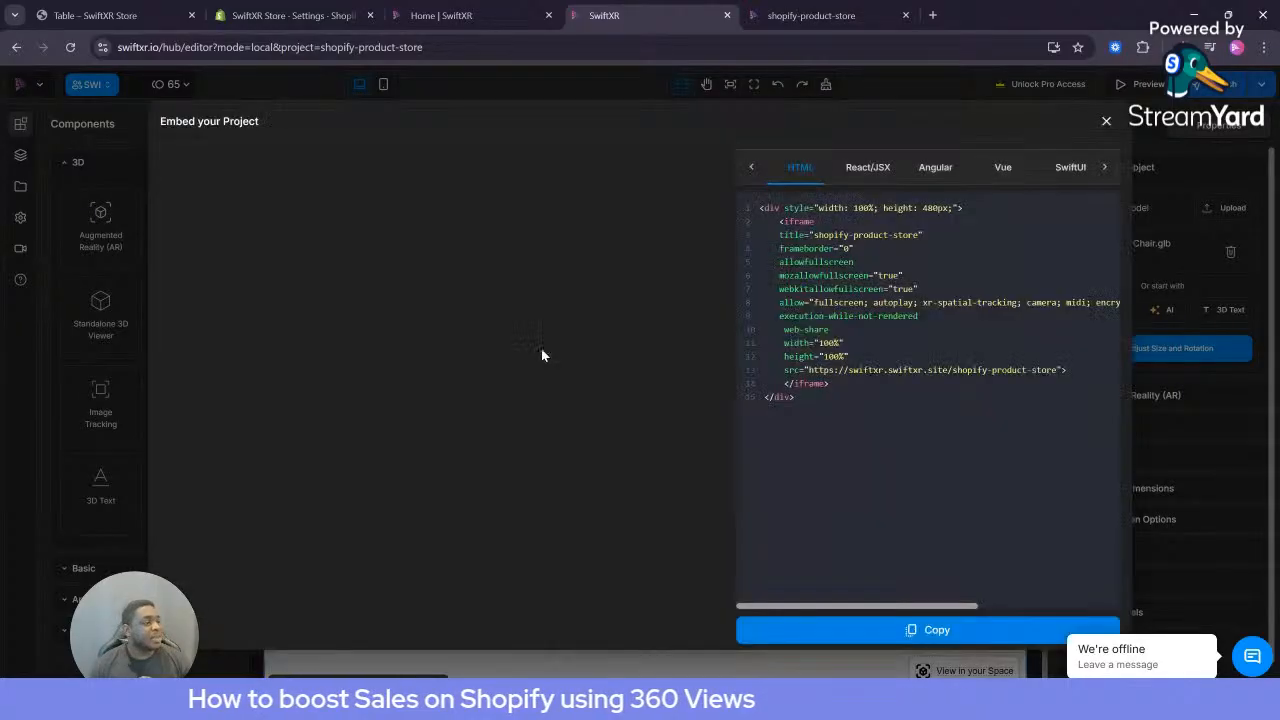
mouse_move(597, 462)
left_mouse_down()
mouse_move(400, 491)
mouse_move(600, 457)
left_mouse_up()
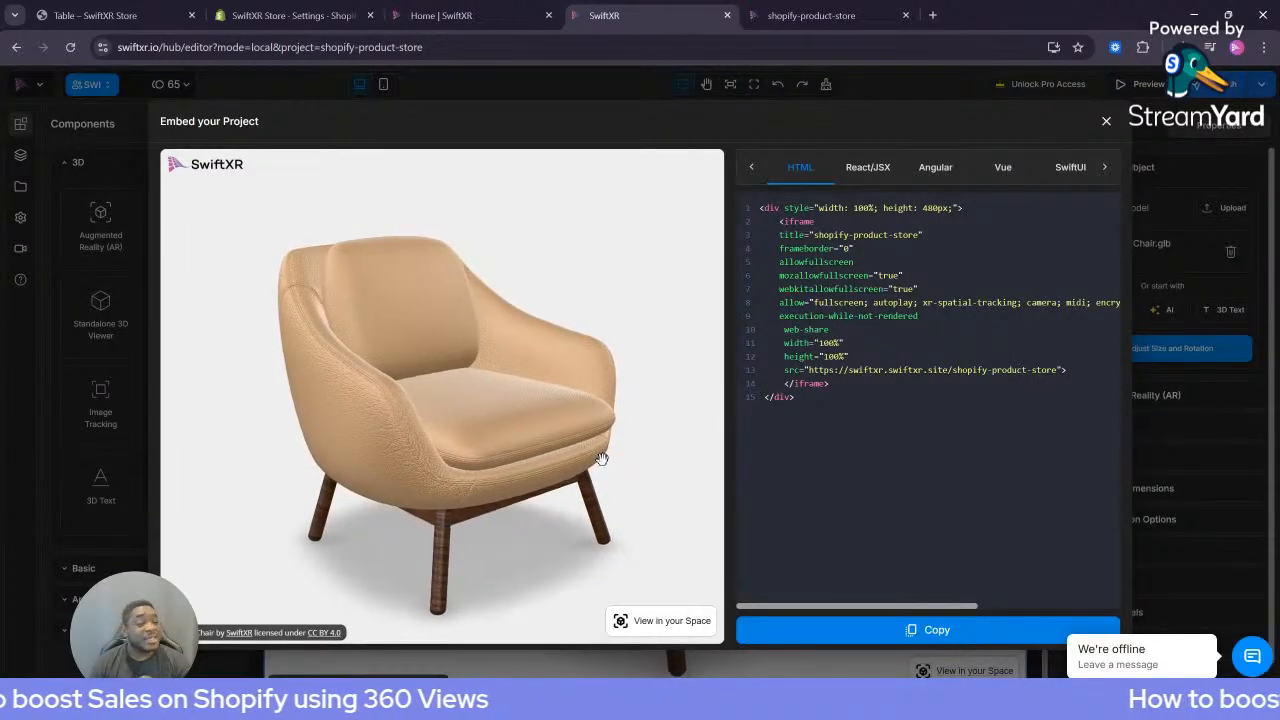
left_click(1106, 121)
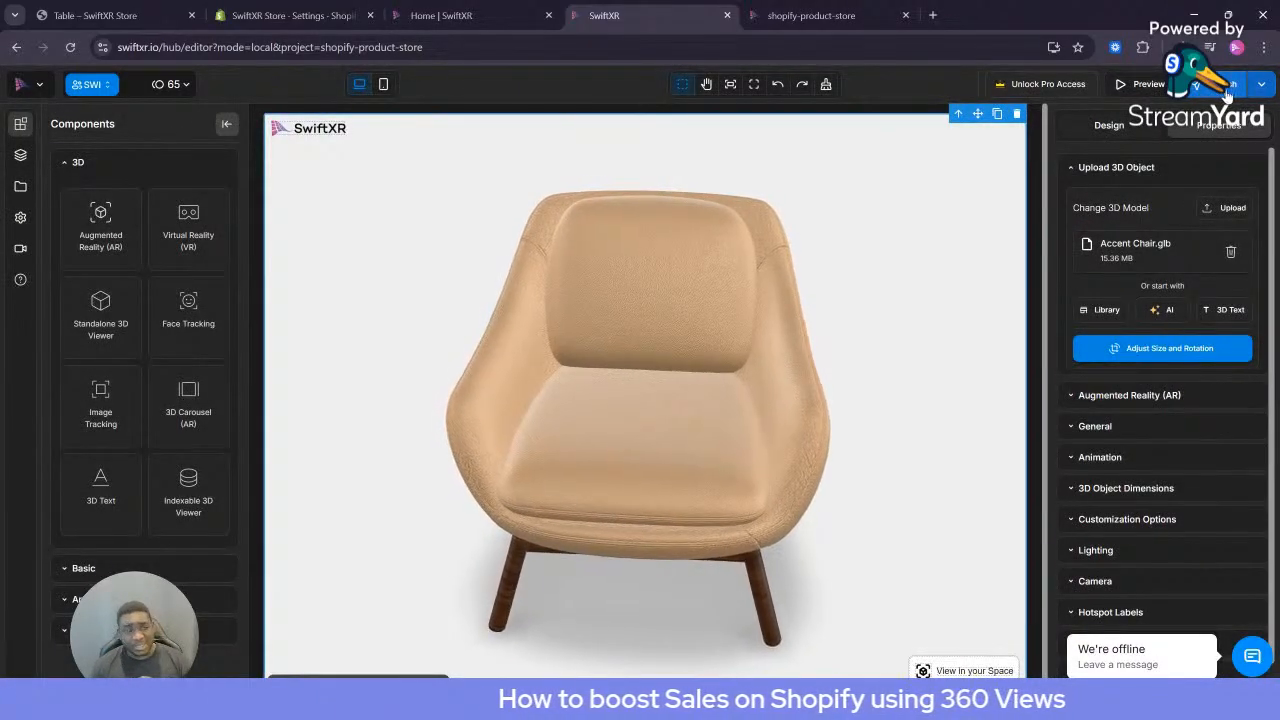
left_click(1260, 84)
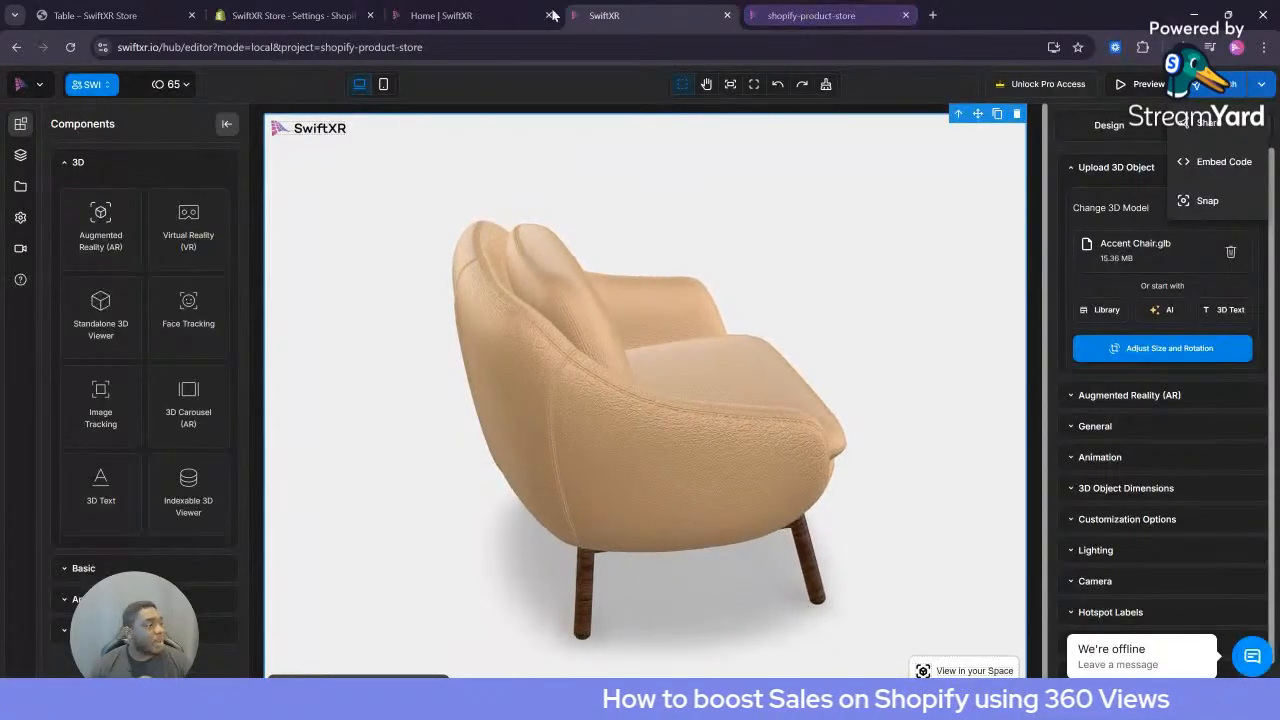
left_click(296, 15)
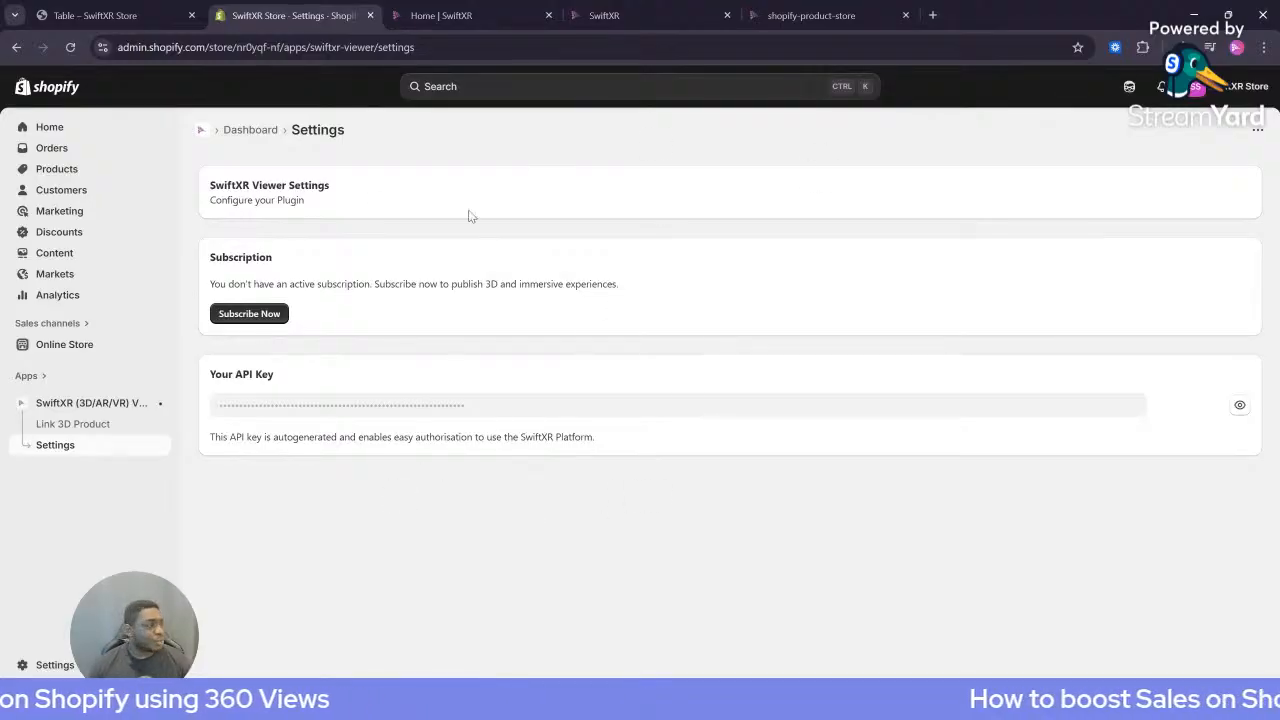
left_click(865, 16)
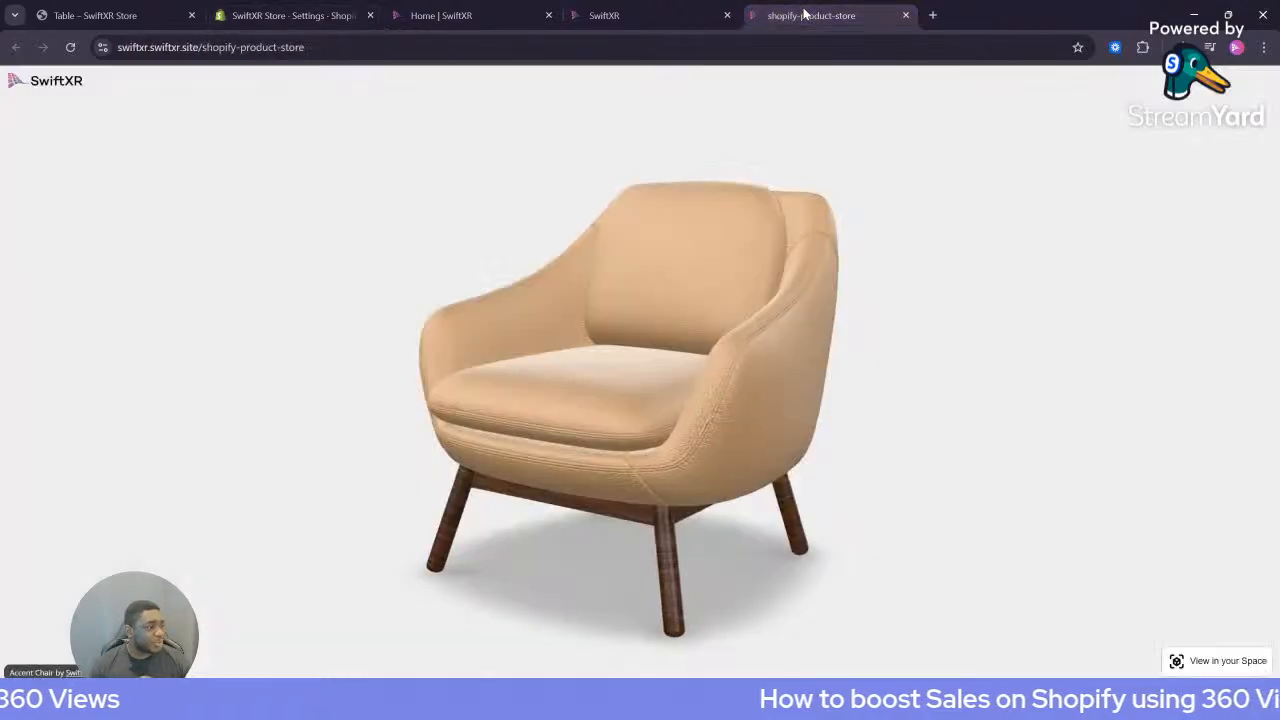
left_click(600, 15)
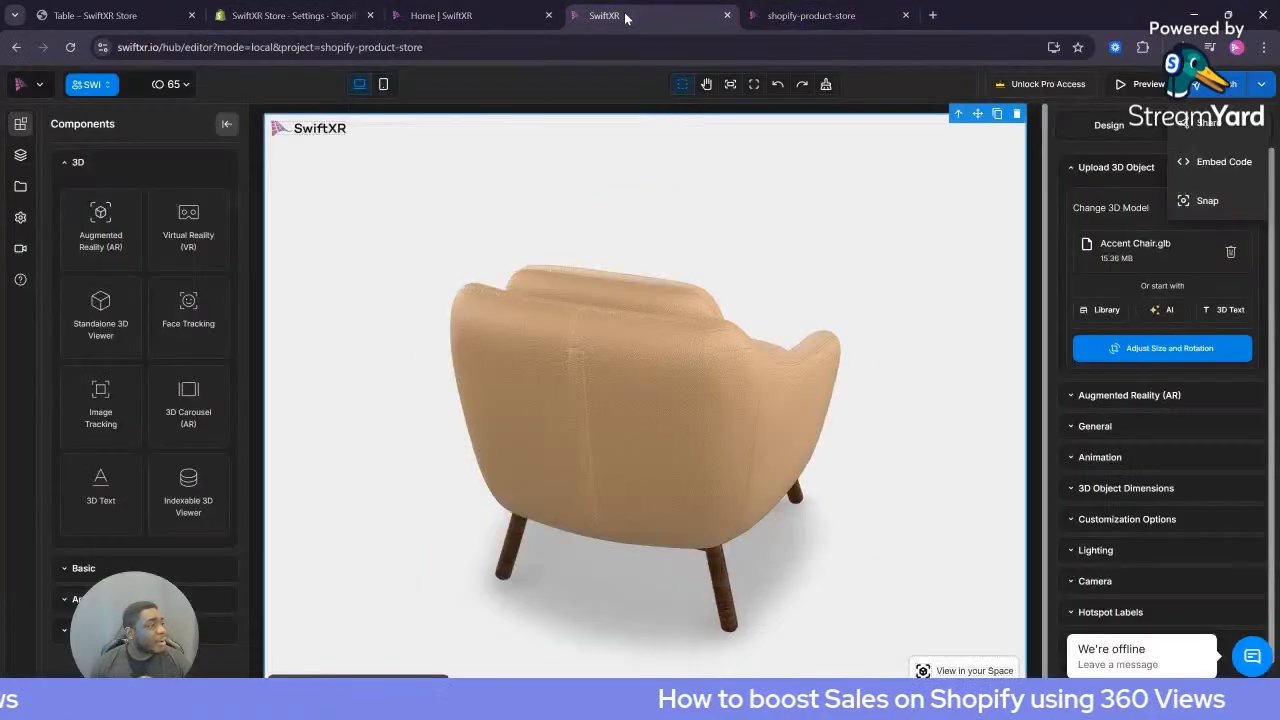
left_click(448, 15)
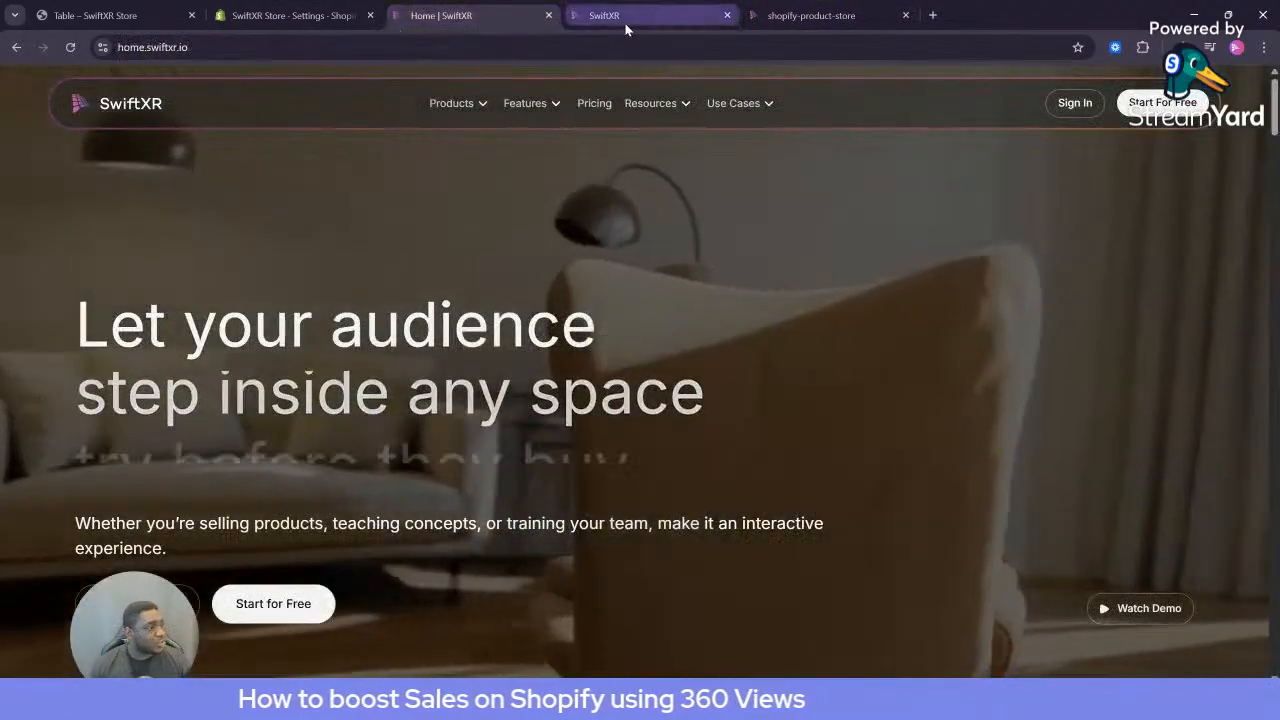
left_click(624, 18)
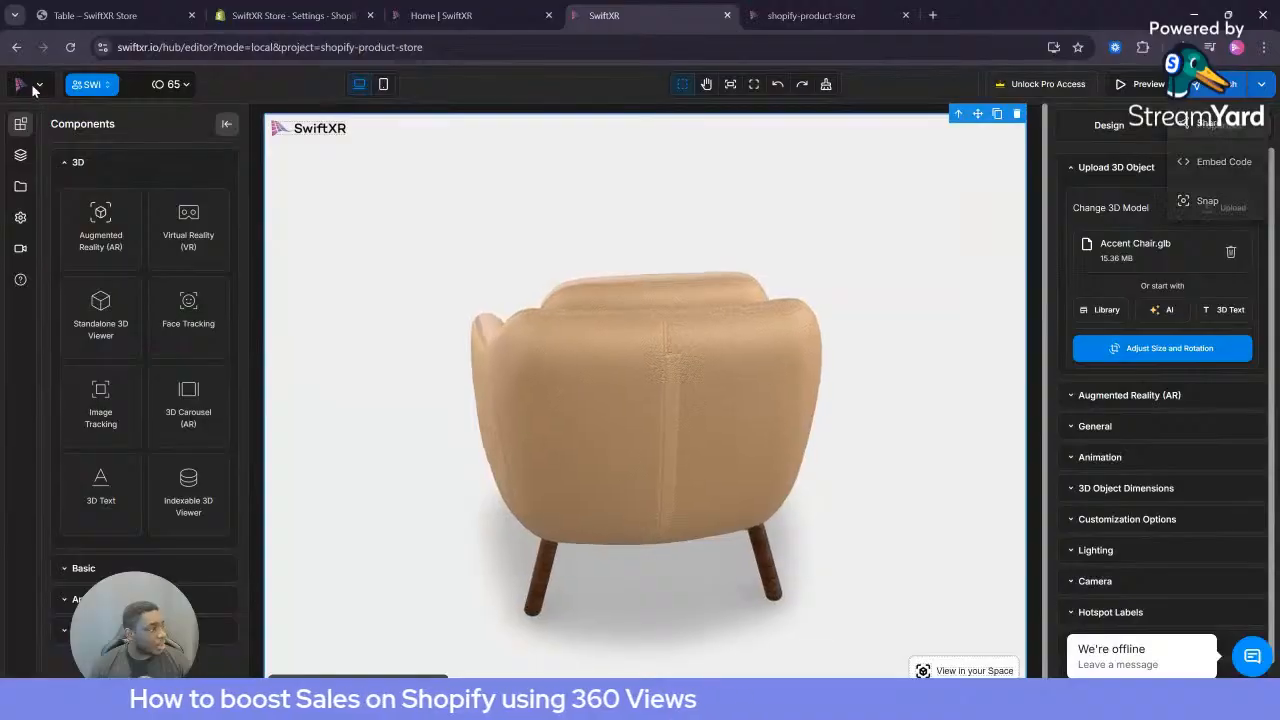
Go back to the SwiftXR hub's home page and check the web address of the project's live page
left_click(38, 88)
left_click(72, 123)
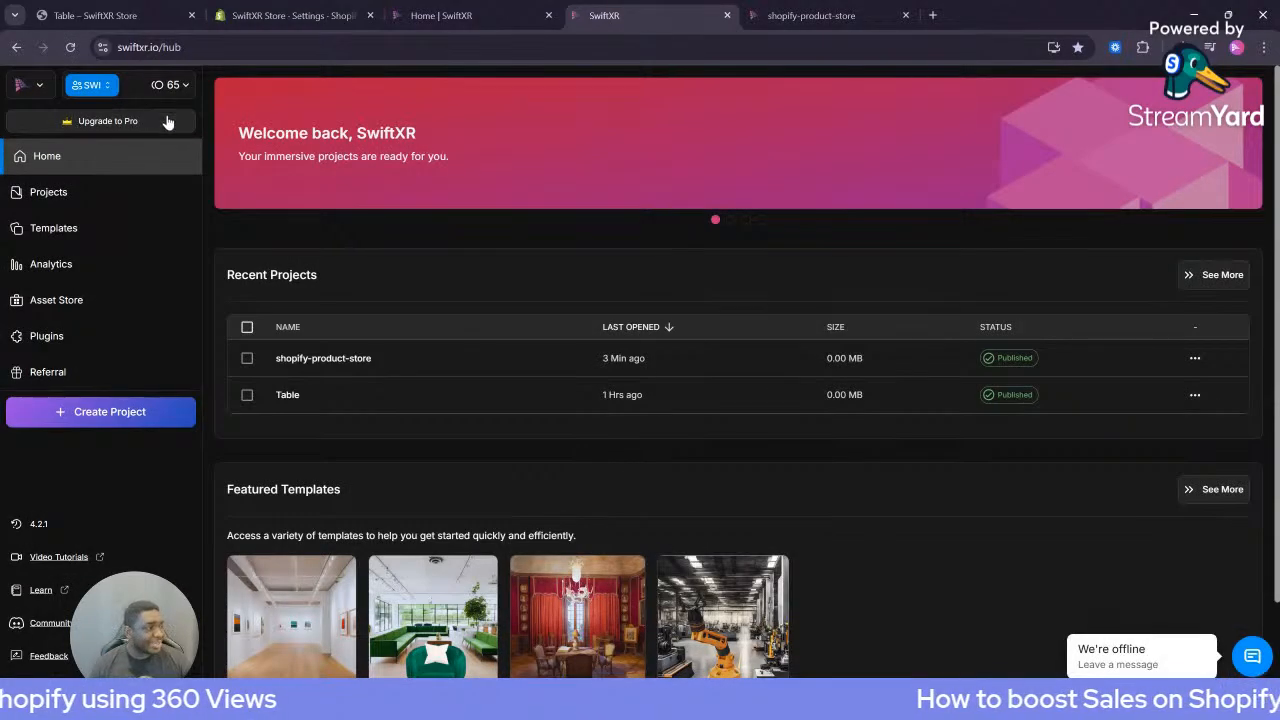
mouse_move(166, 94)
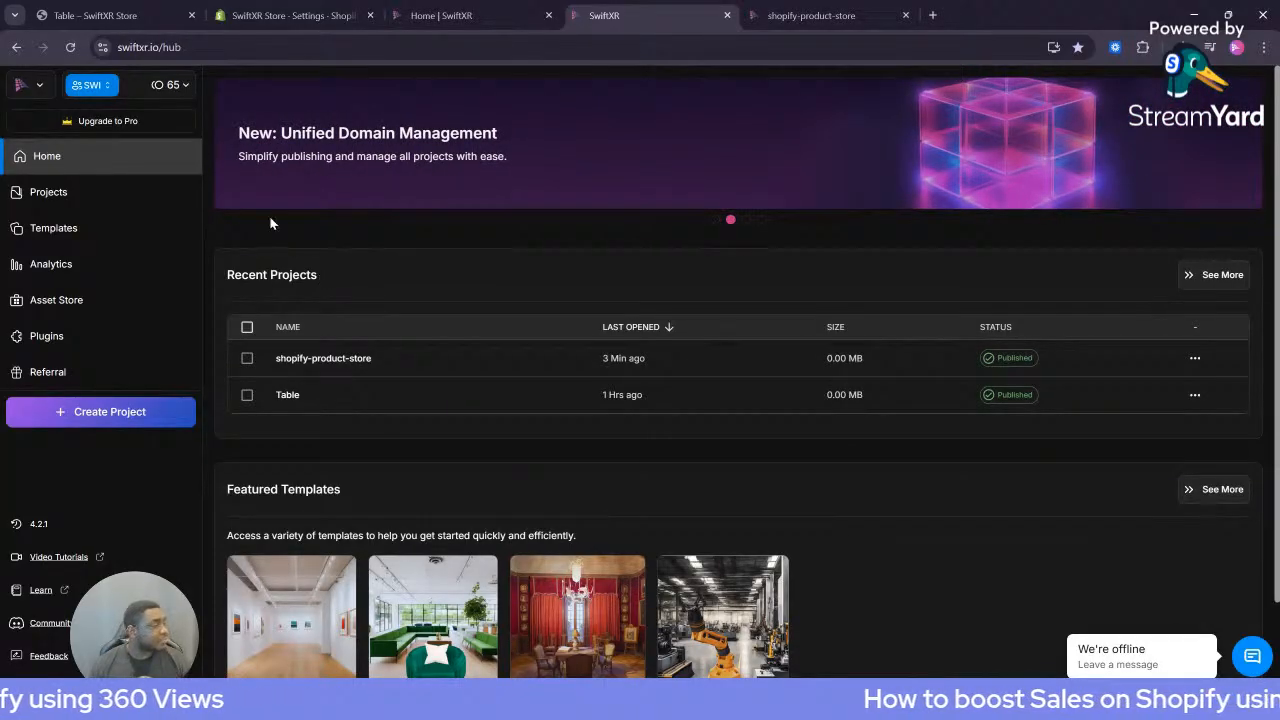
left_click(836, 17)
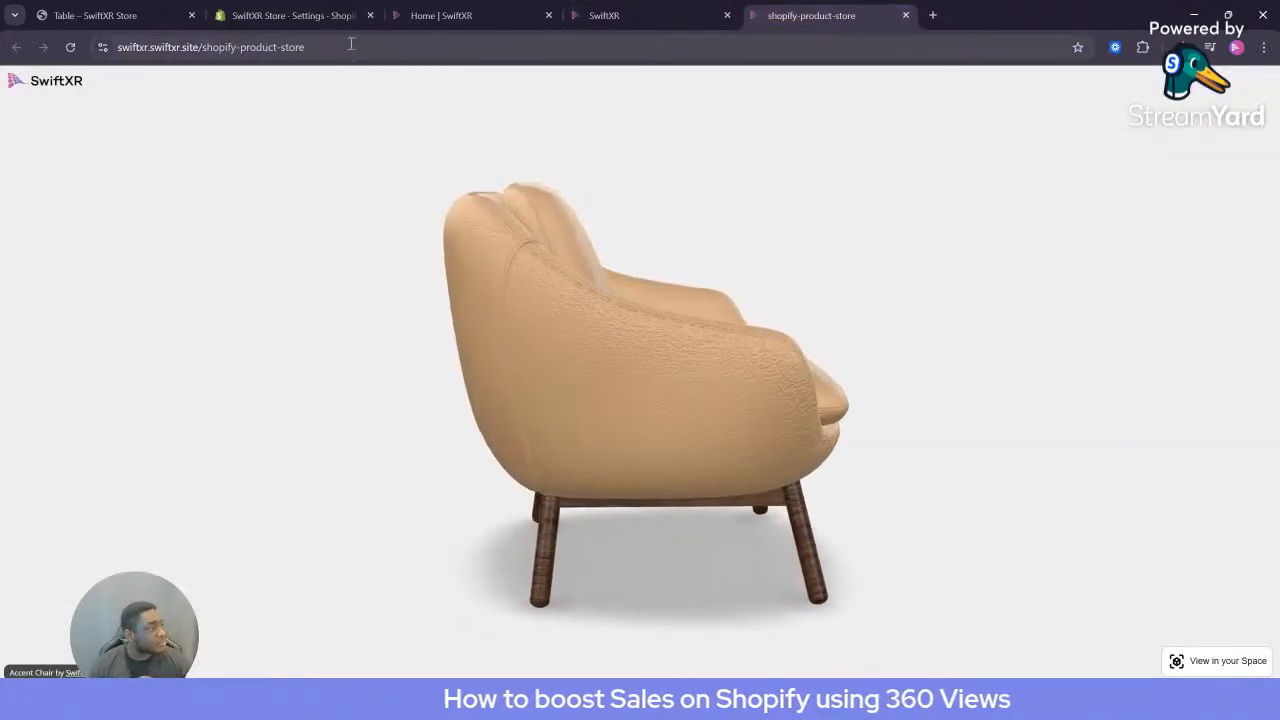
left_click(428, 42)
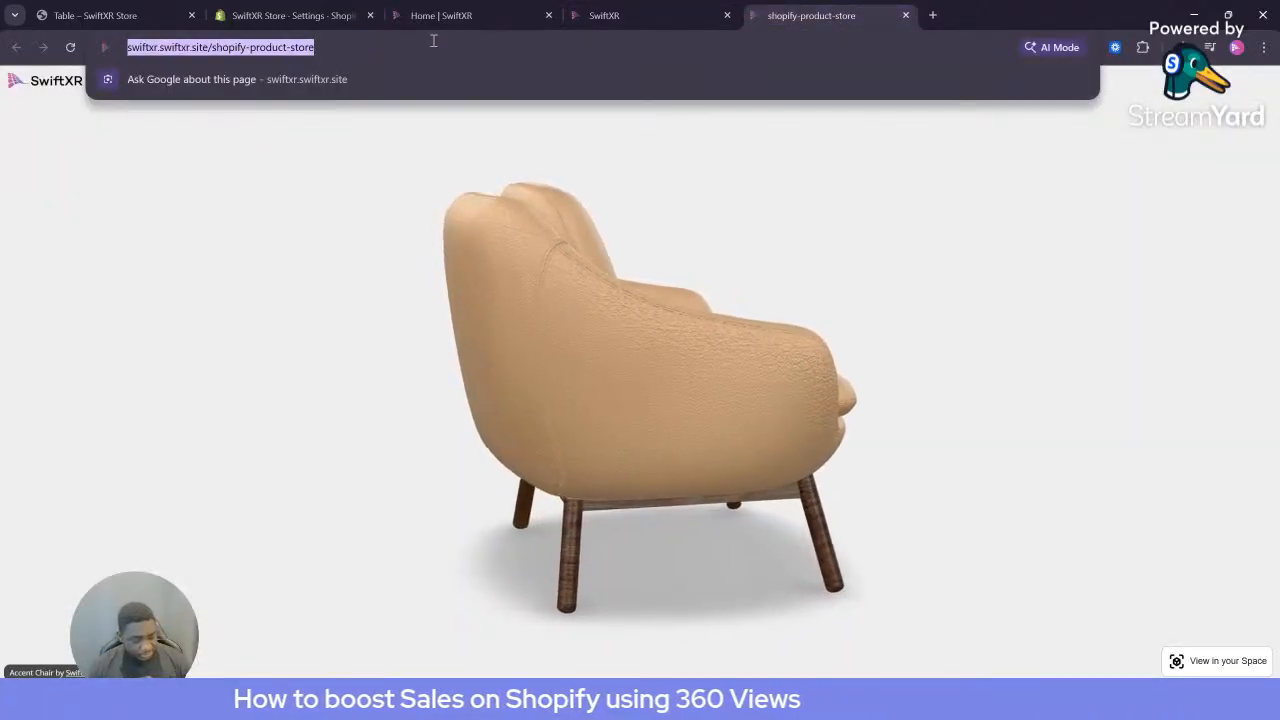
left_click(637, 12)
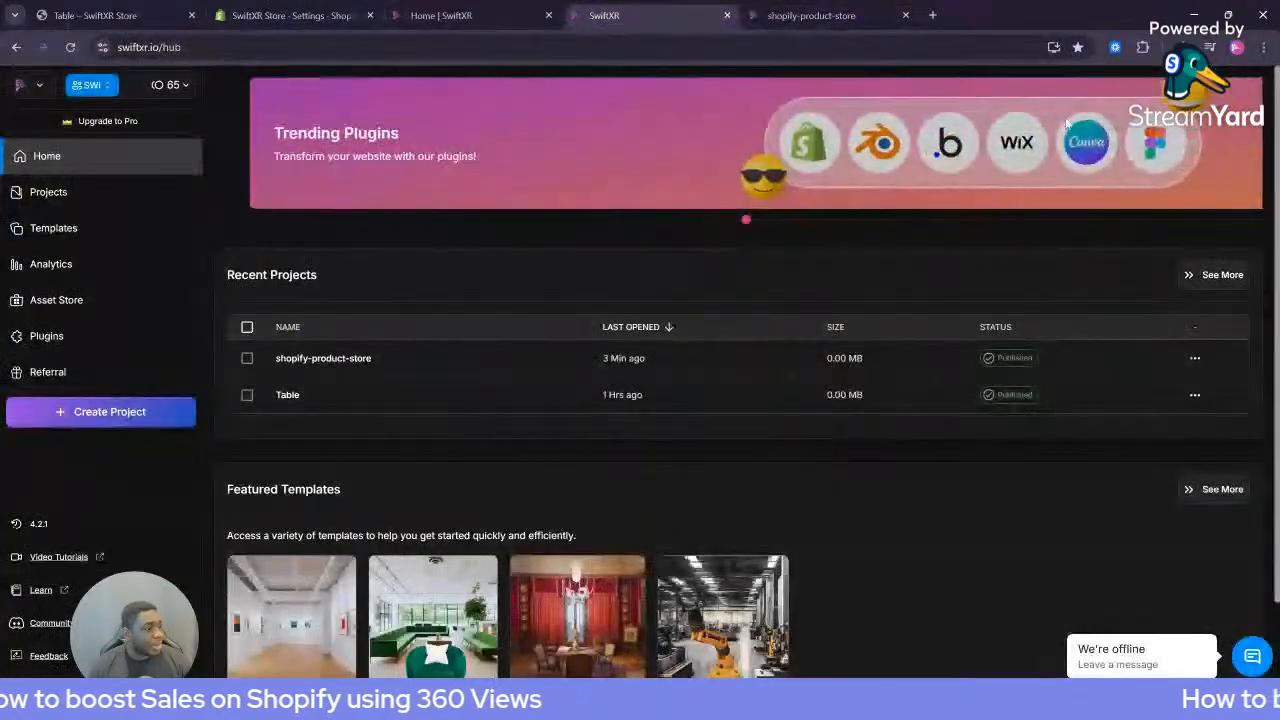
Reopen the shopify-product-store project from the hub and copy its published link from the sharing options
left_click(338, 362)
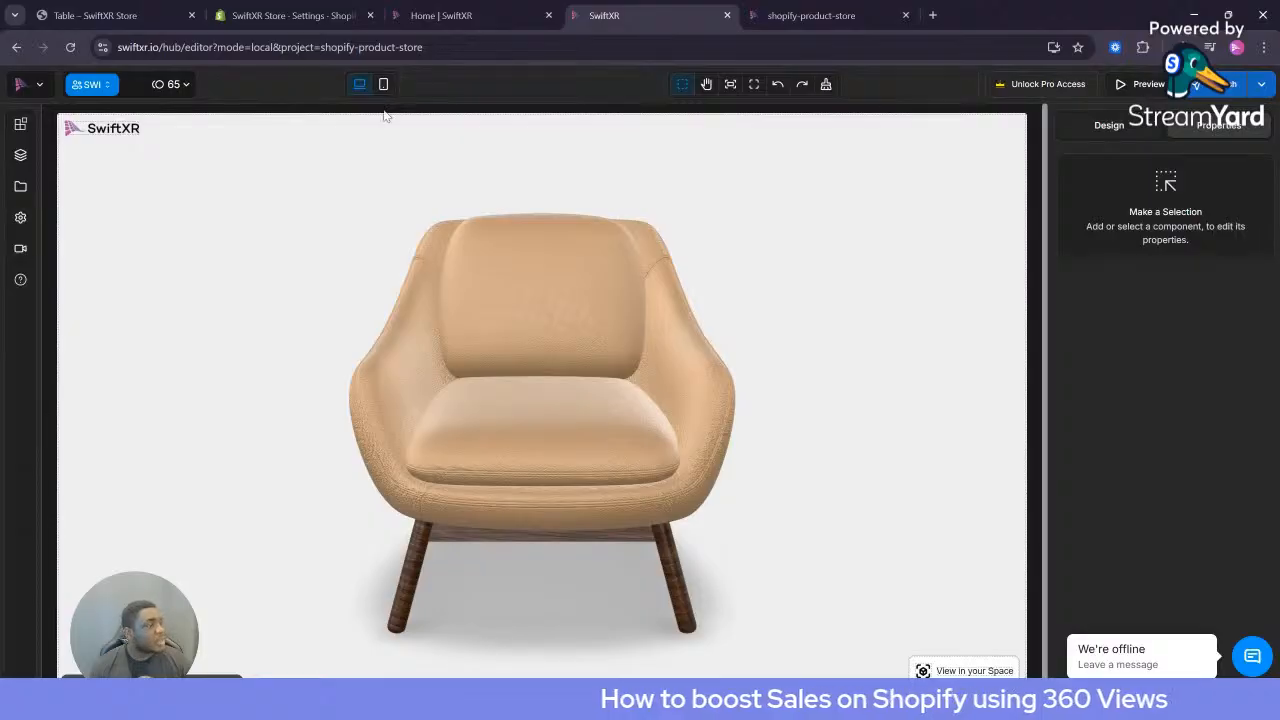
left_click(1260, 86)
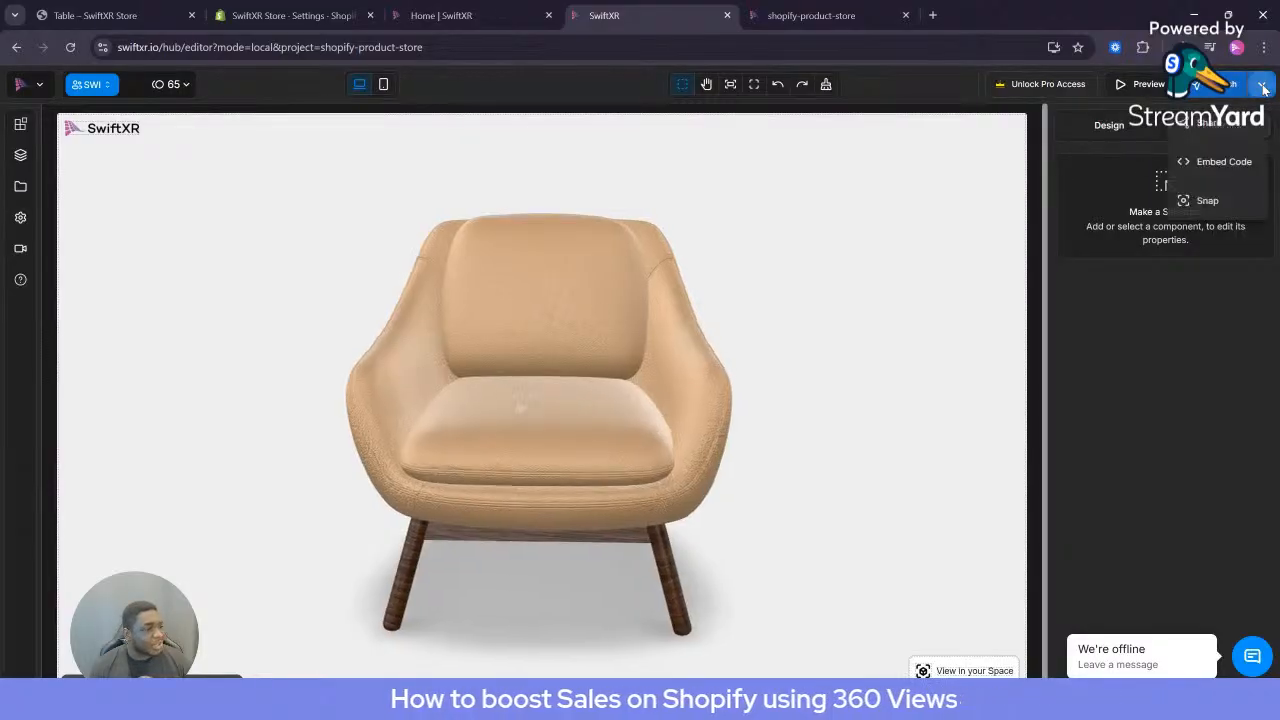
left_click(1213, 121)
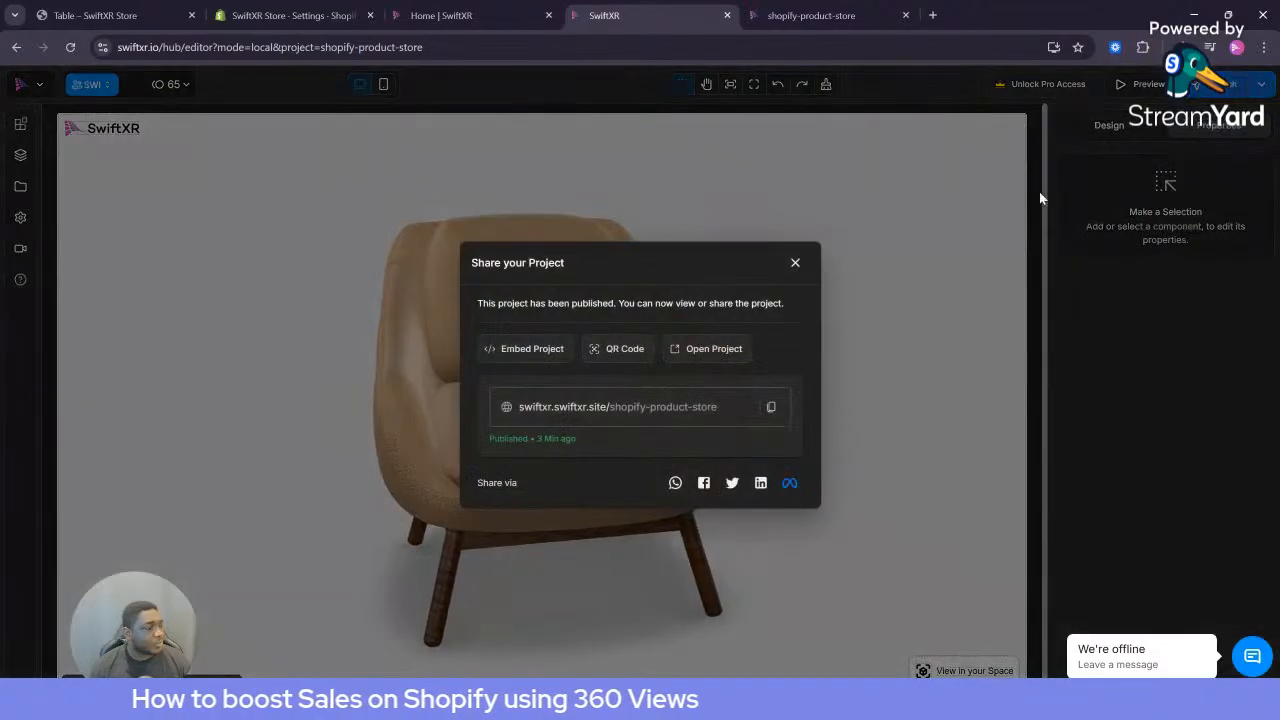
left_click(768, 408)
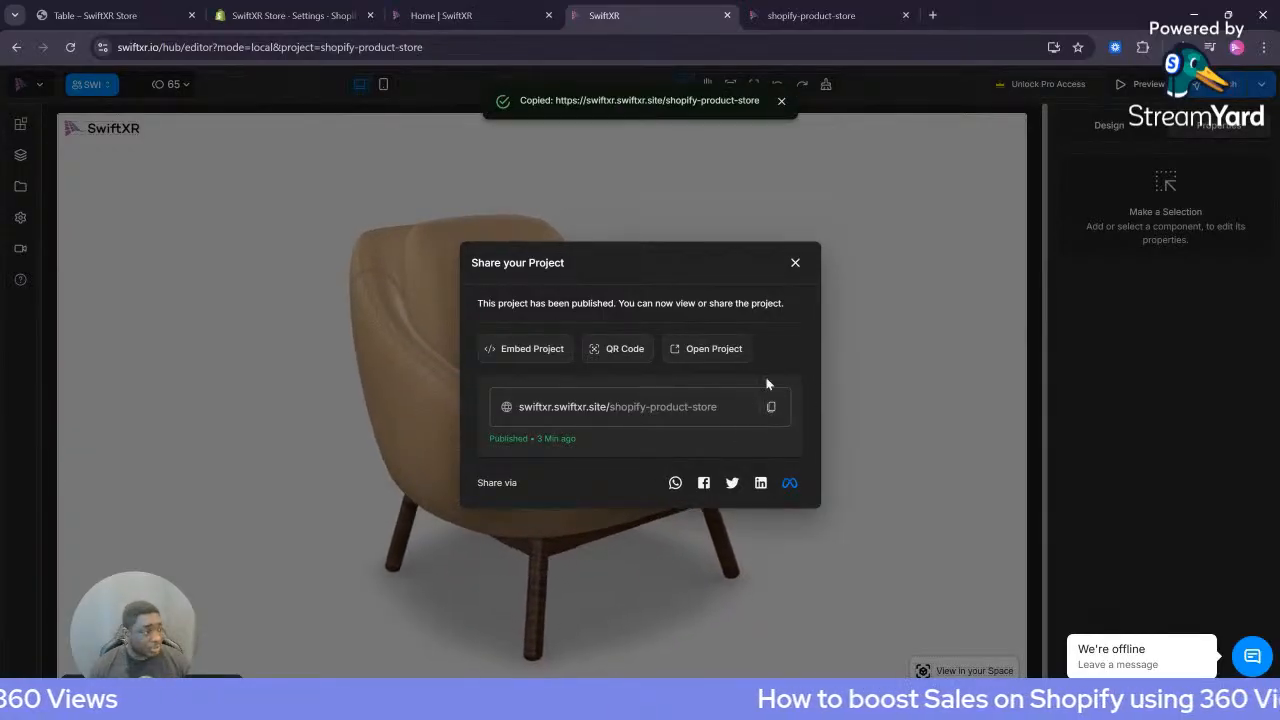
left_click(793, 264)
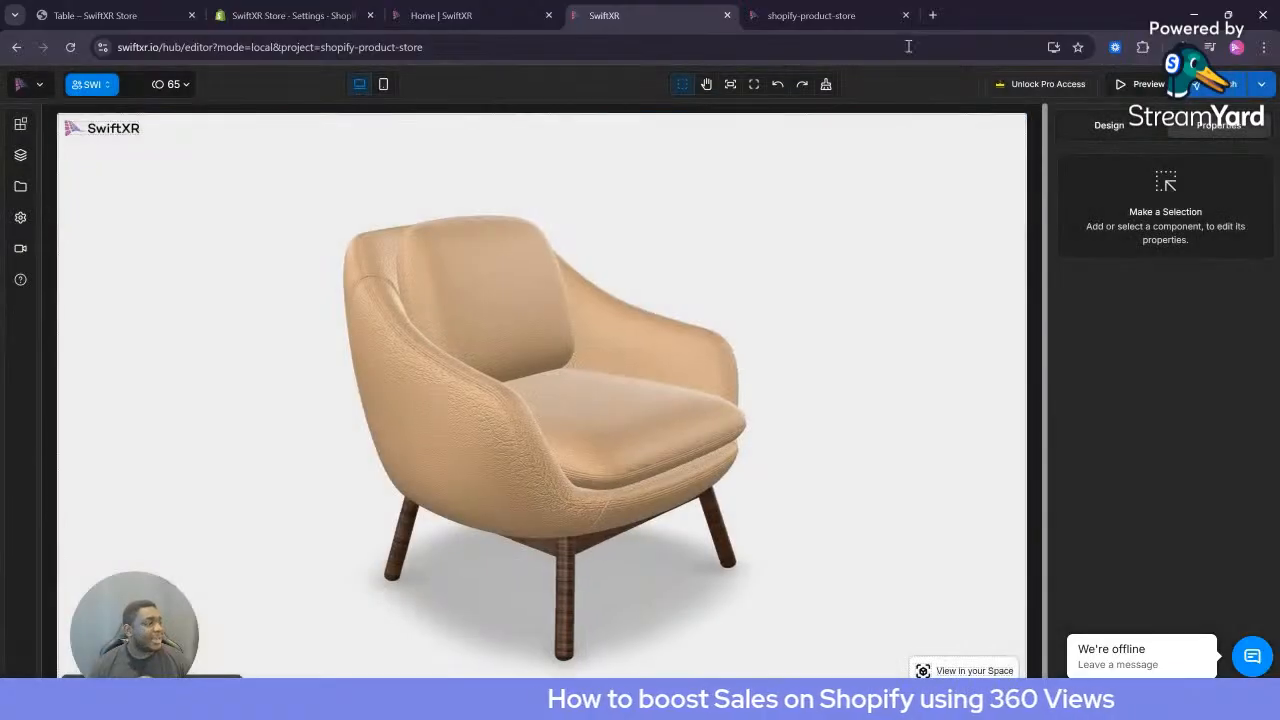
Switch to the Shopify admin, review the store's product list, and start a new 3D product entry in the SwiftXR Viewer app
left_click(289, 15)
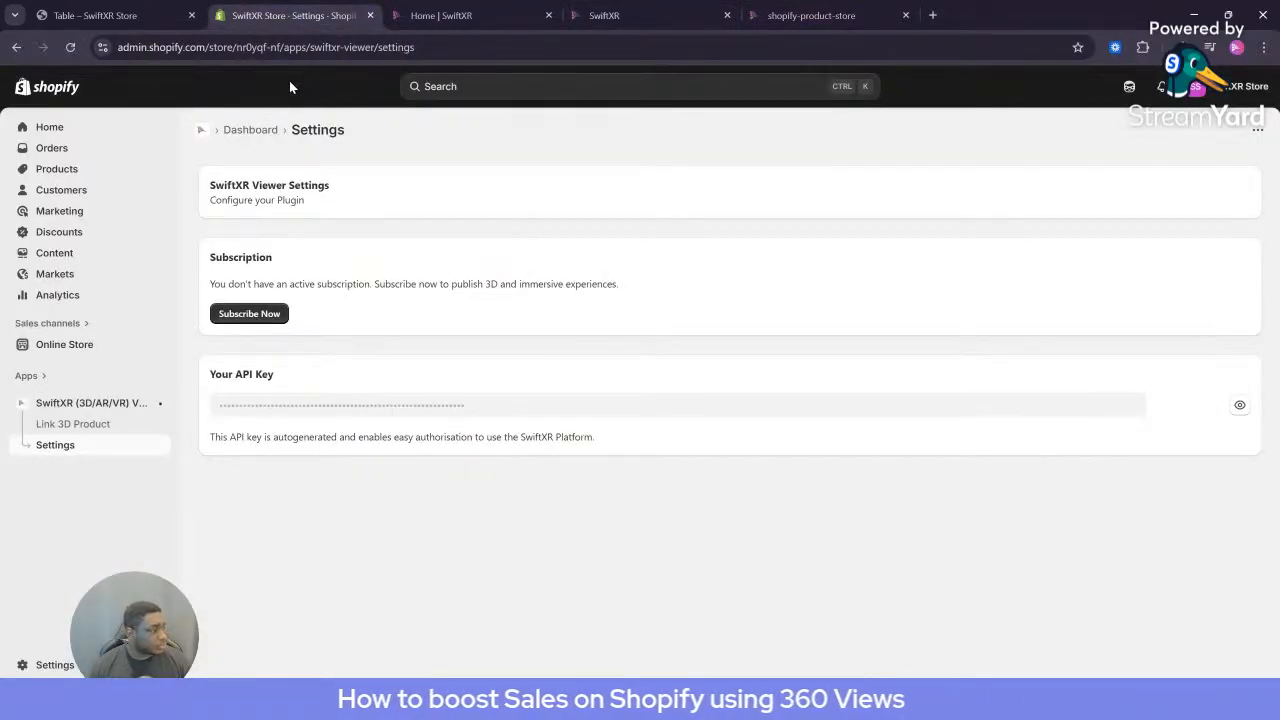
left_click(251, 131)
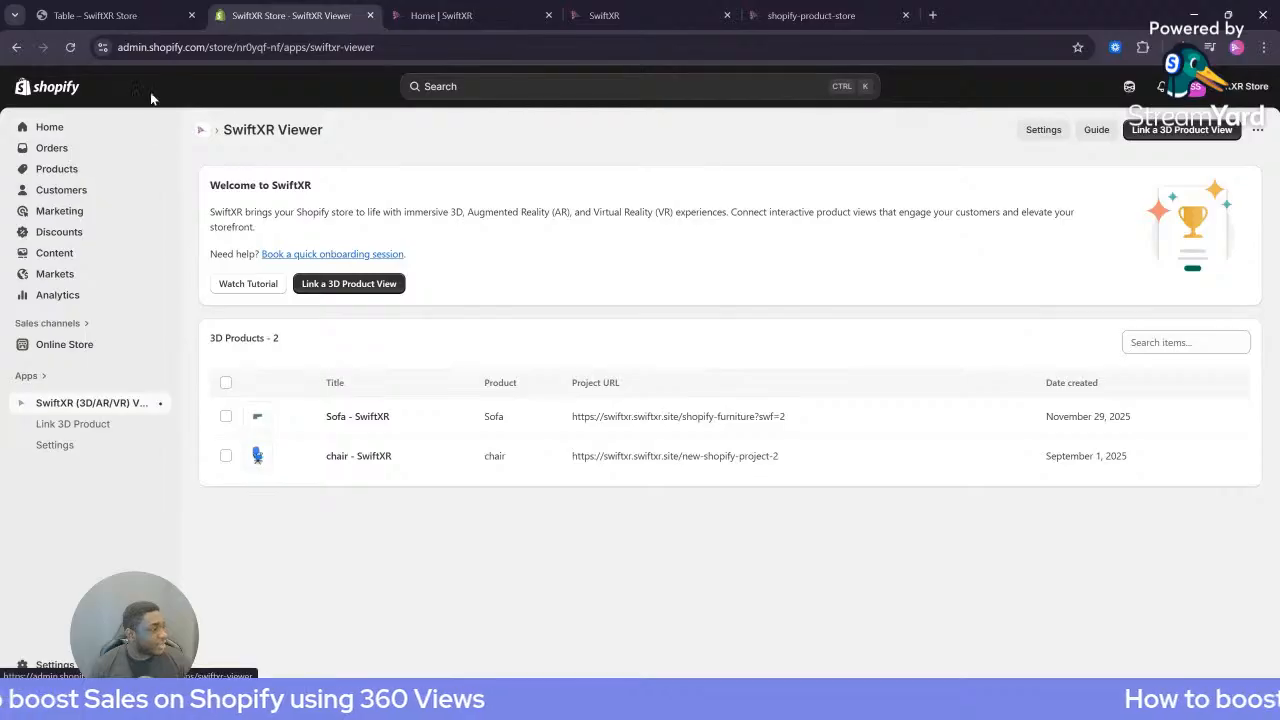
left_click(57, 169)
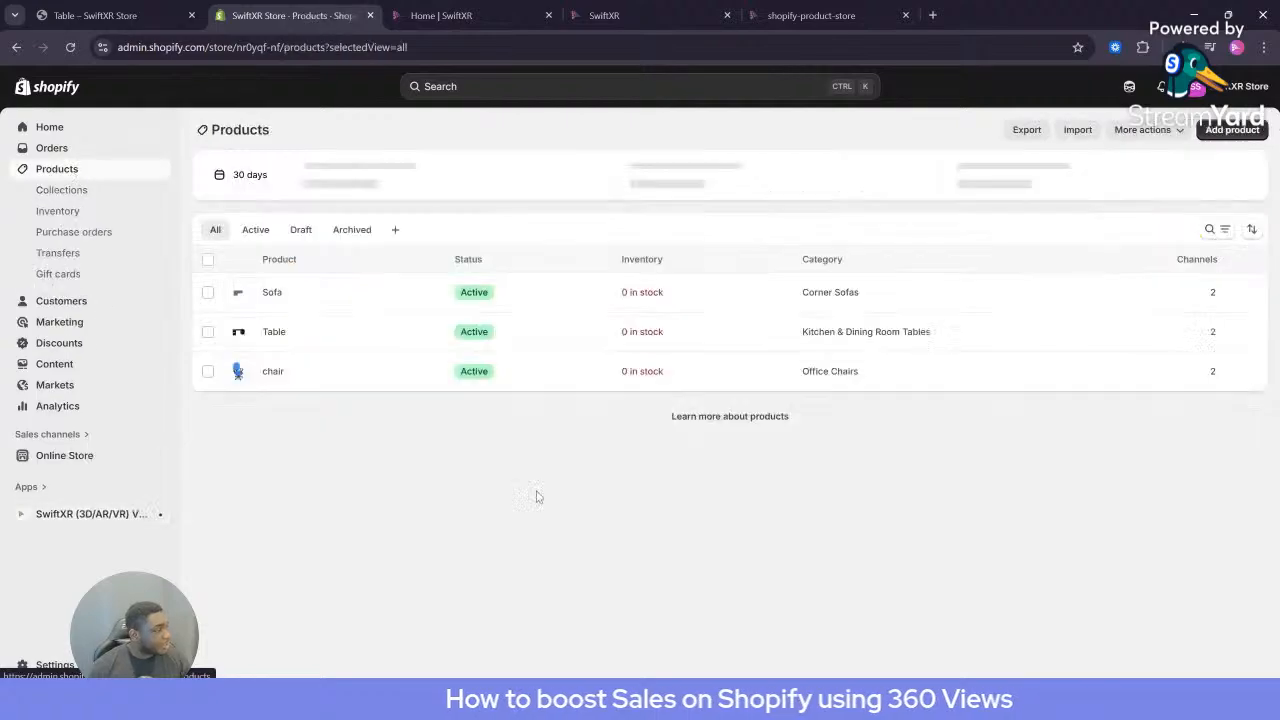
left_click(68, 512)
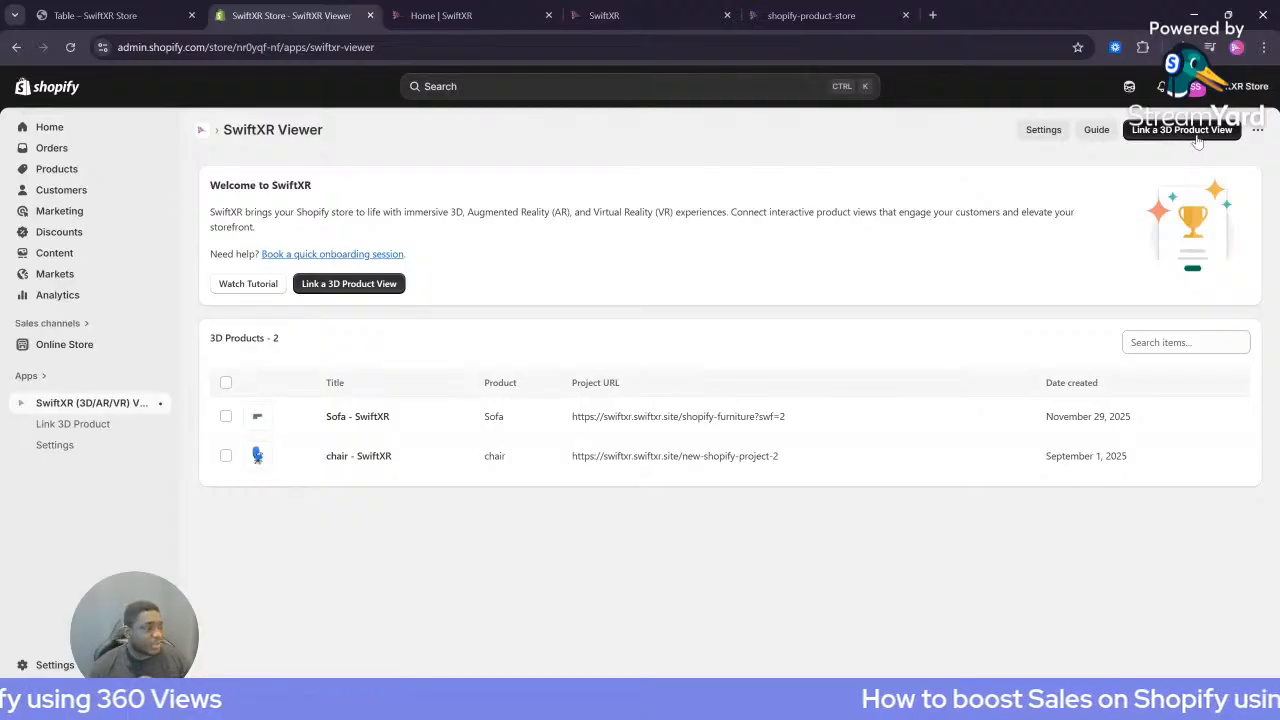
left_click(1190, 131)
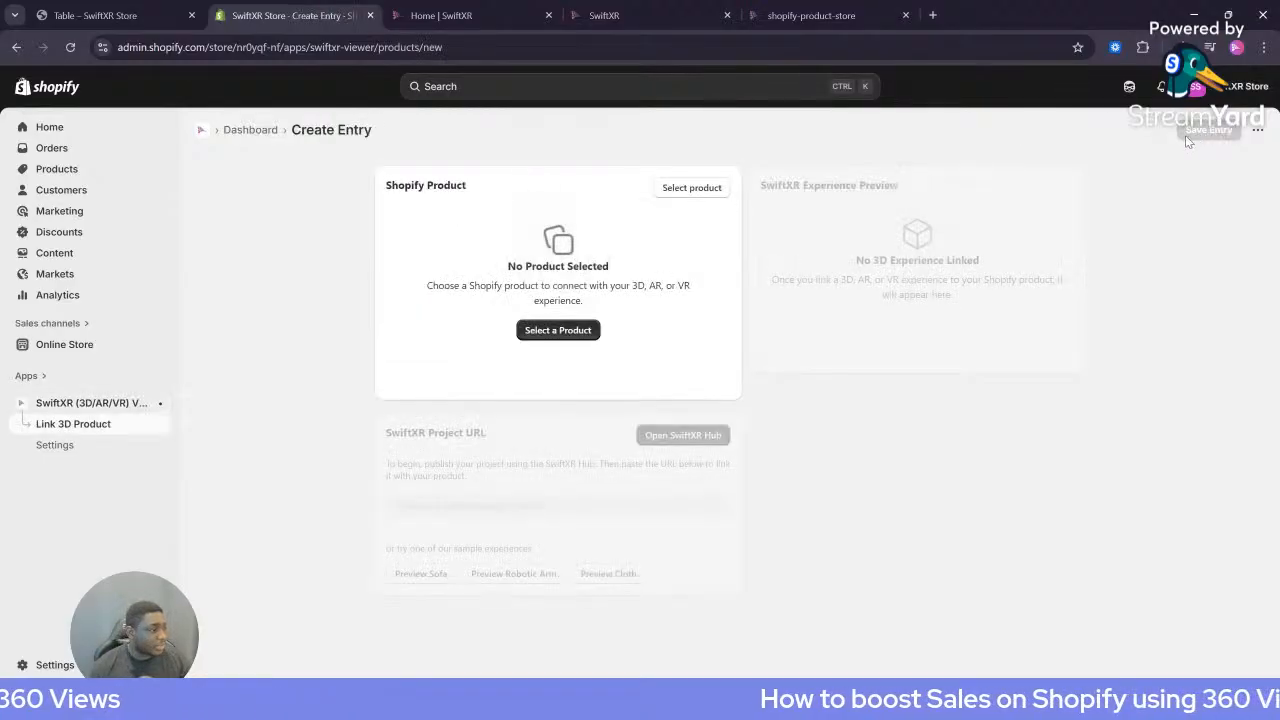
Choose the Table product as the Shopify product for the new 3D entry
left_click(576, 333)
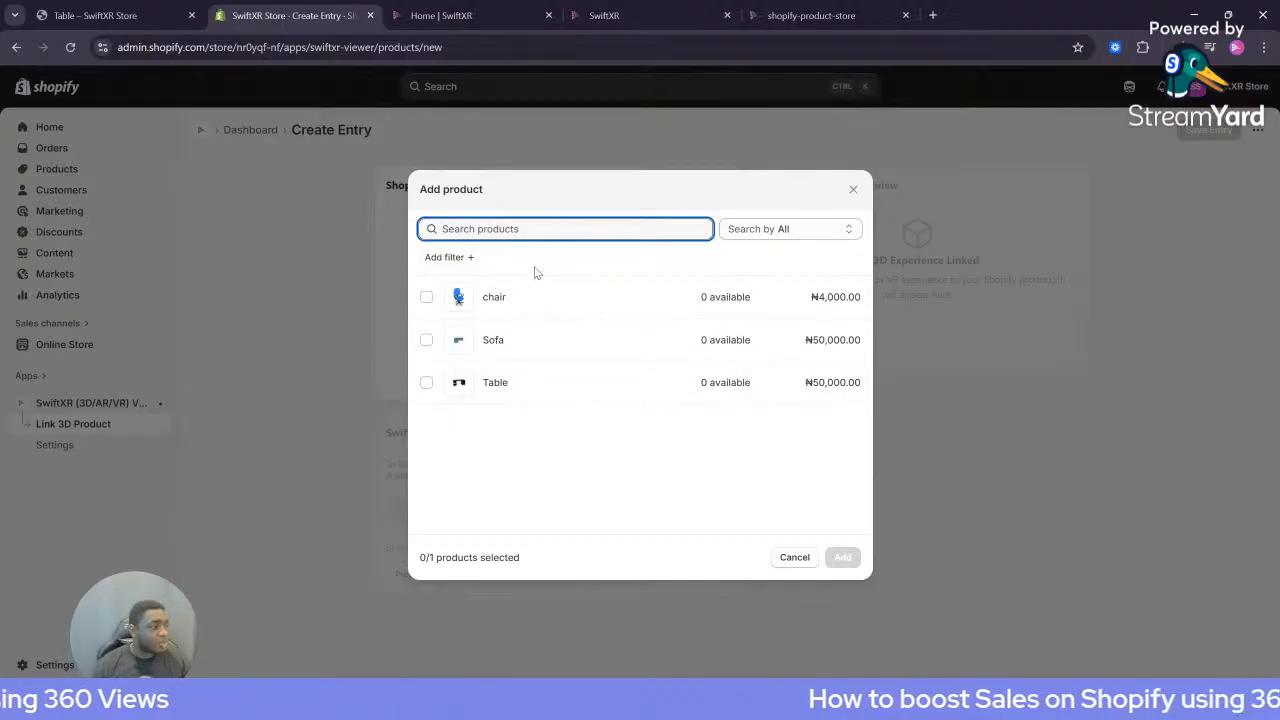
left_click(497, 306)
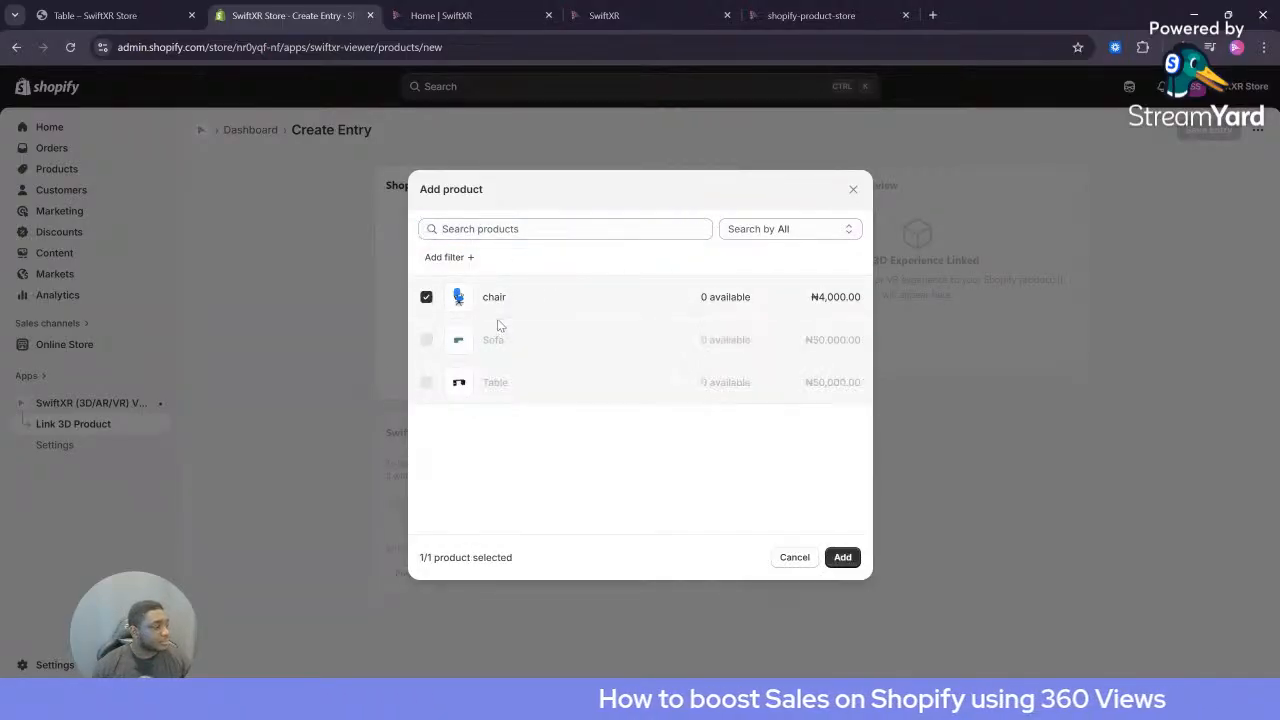
left_click(505, 303)
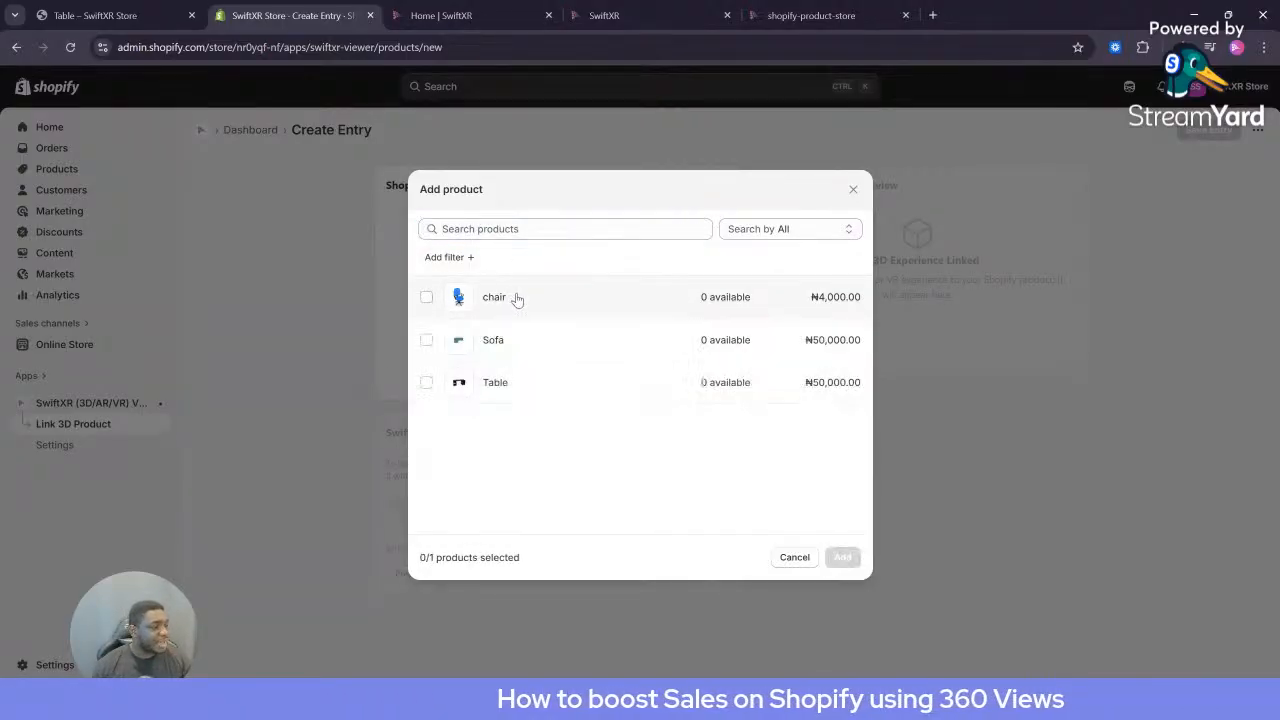
left_click(497, 390)
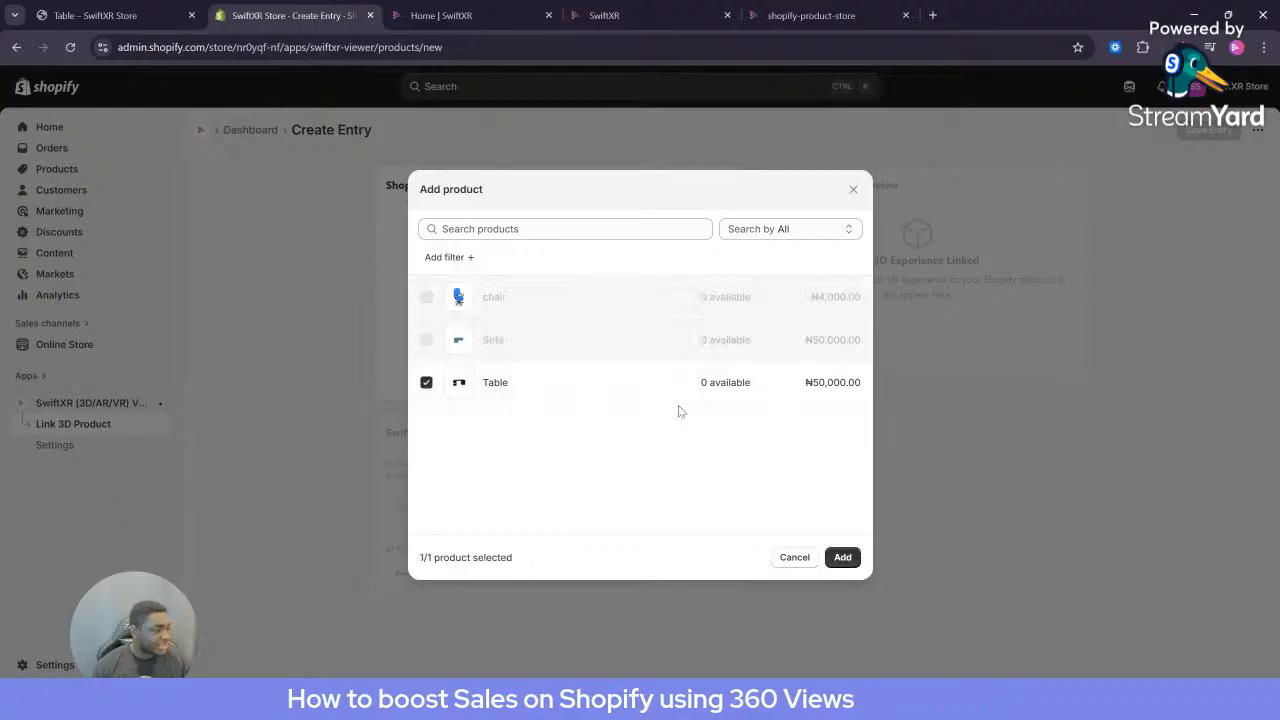
left_click(840, 558)
left_click(622, 394)
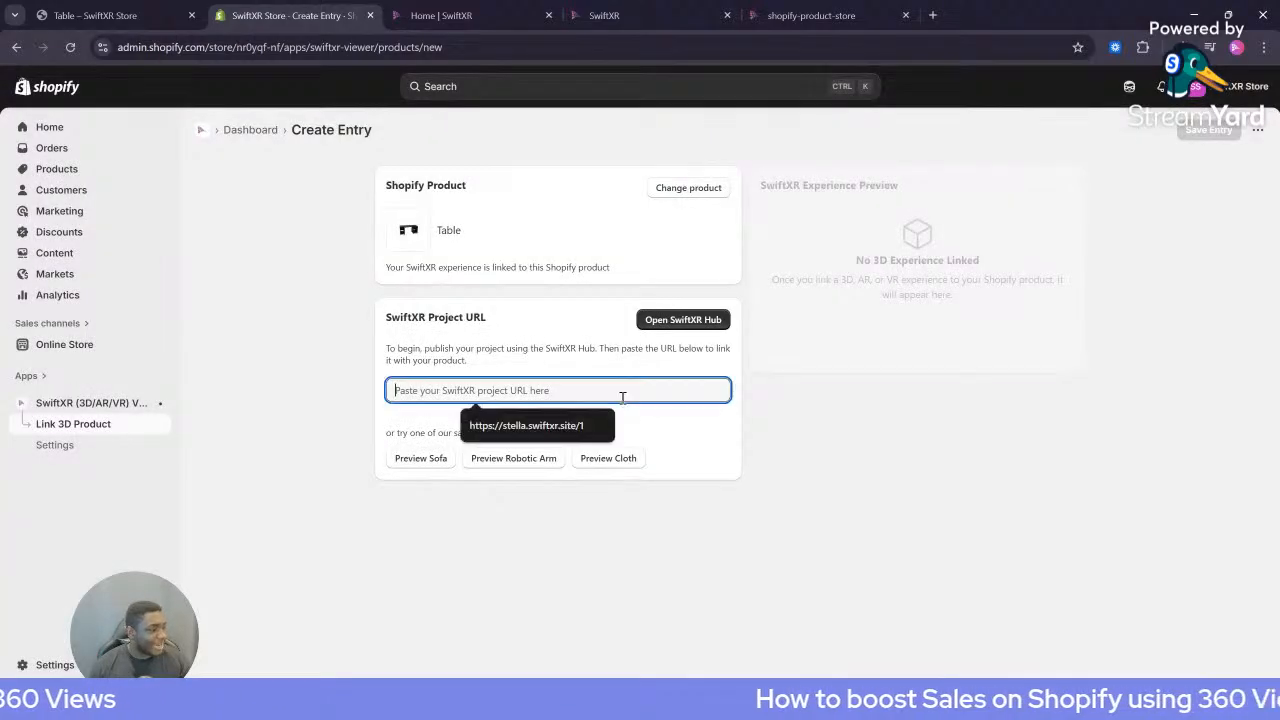
key("ctrl+v")
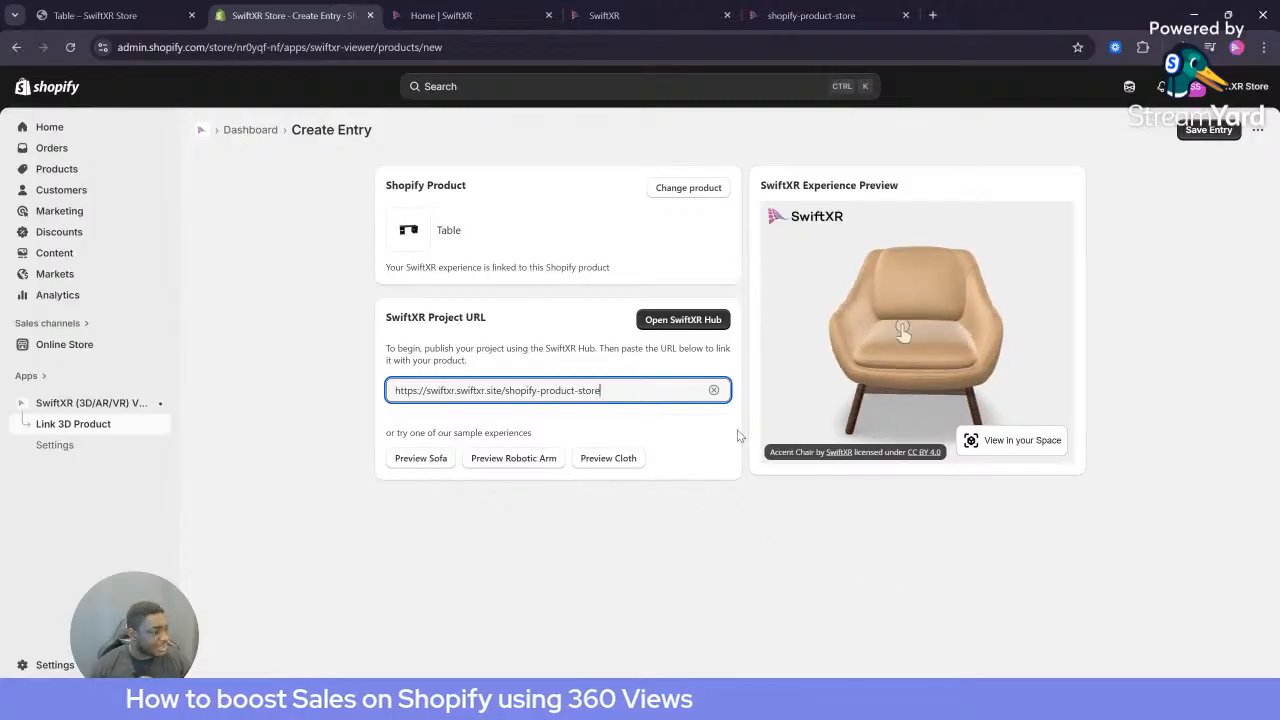
left_click(1208, 131)
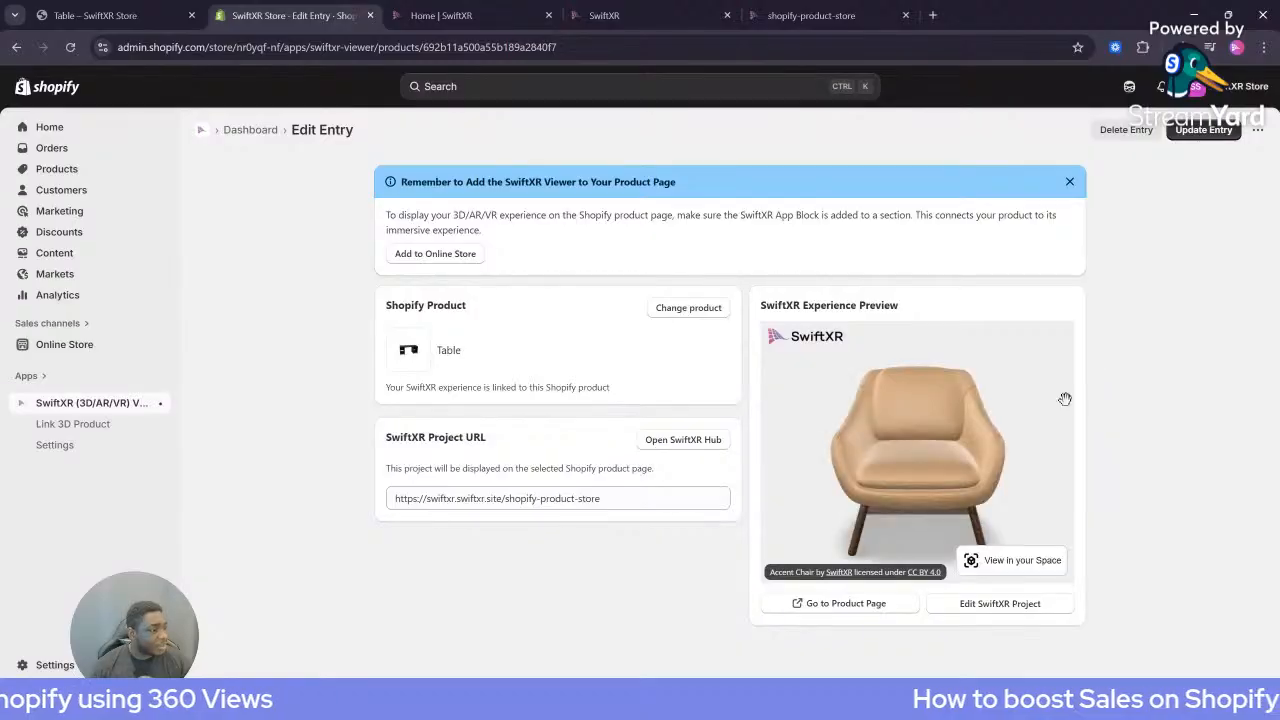
Open the Table's product page in the online store, rotate the embedded 3D chair and look over the page below it
left_click(876, 604)
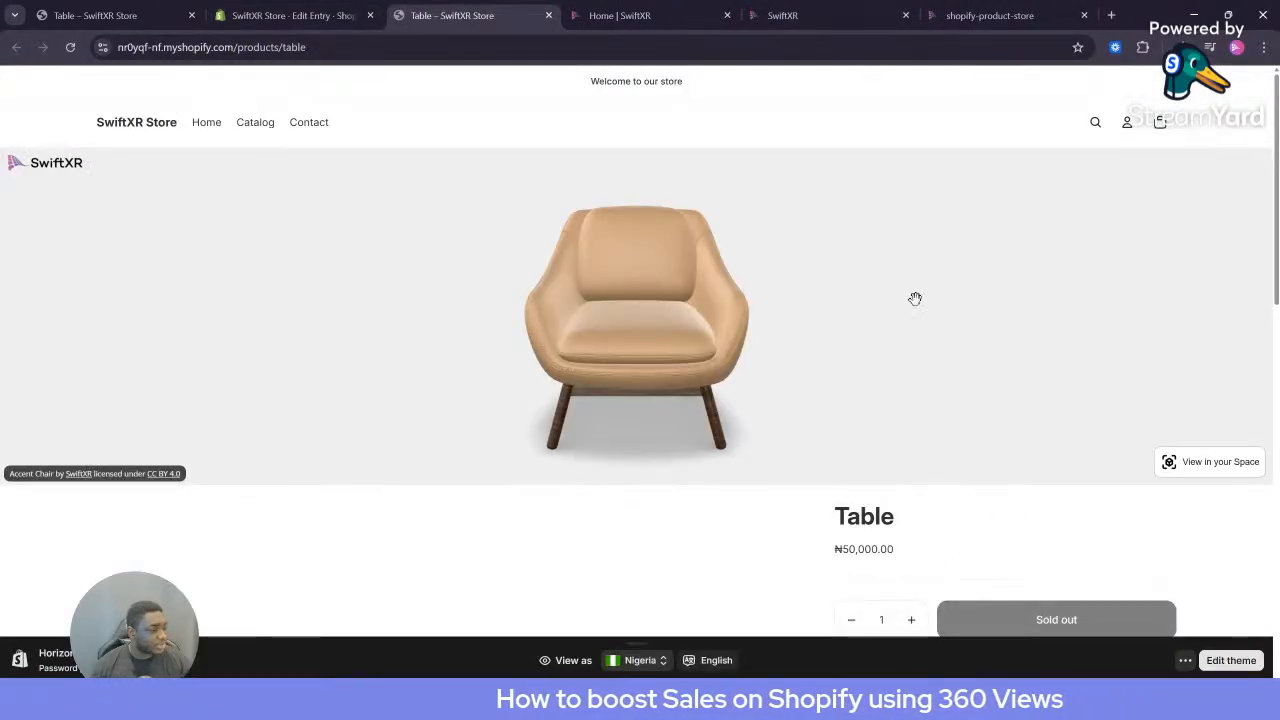
left_click_drag(915, 298, 930, 440)
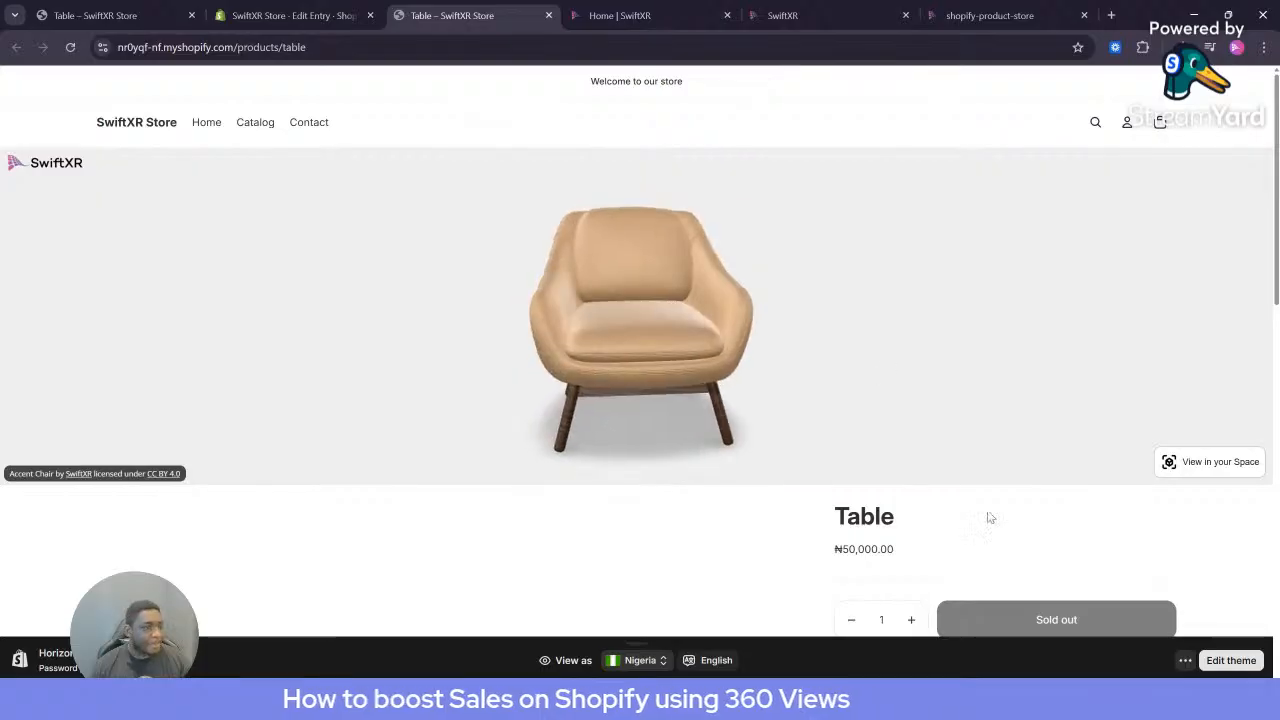
scroll(923, 526, "down", 2)
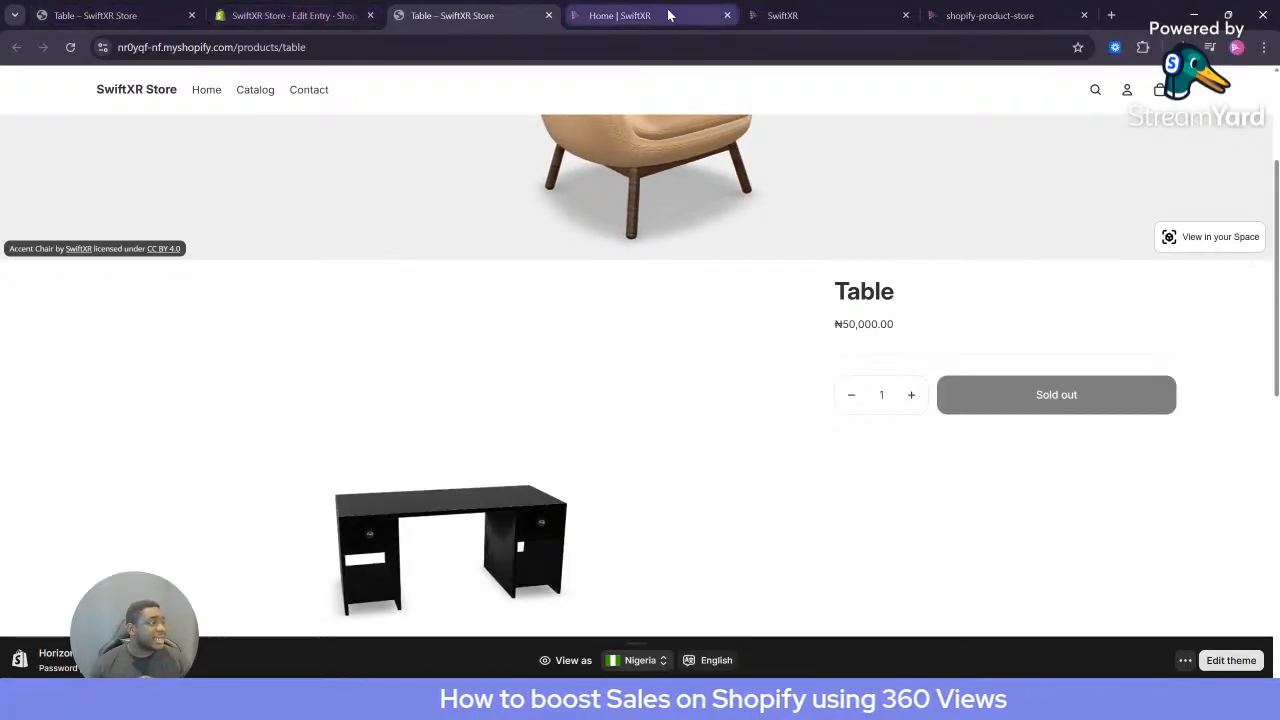
Return to the SwiftXR project editor and remove the Accent Chair.glb model from the AR model viewer
left_click(790, 15)
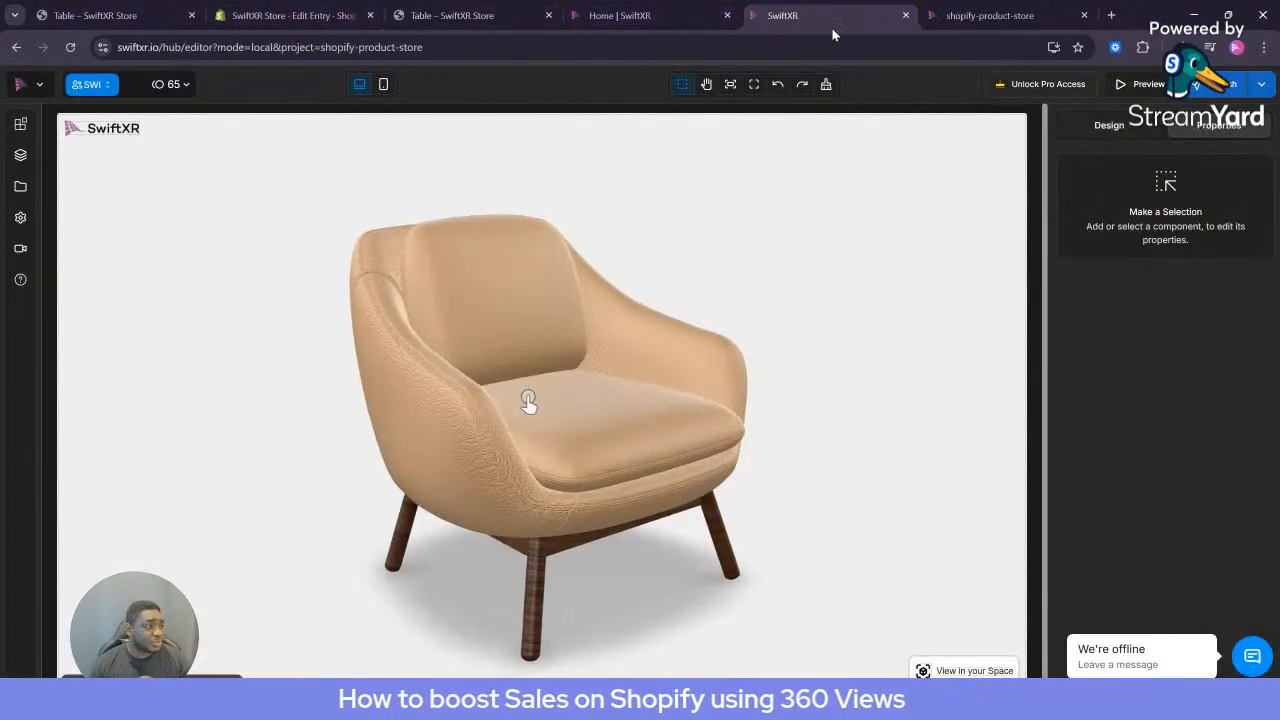
left_click(788, 471)
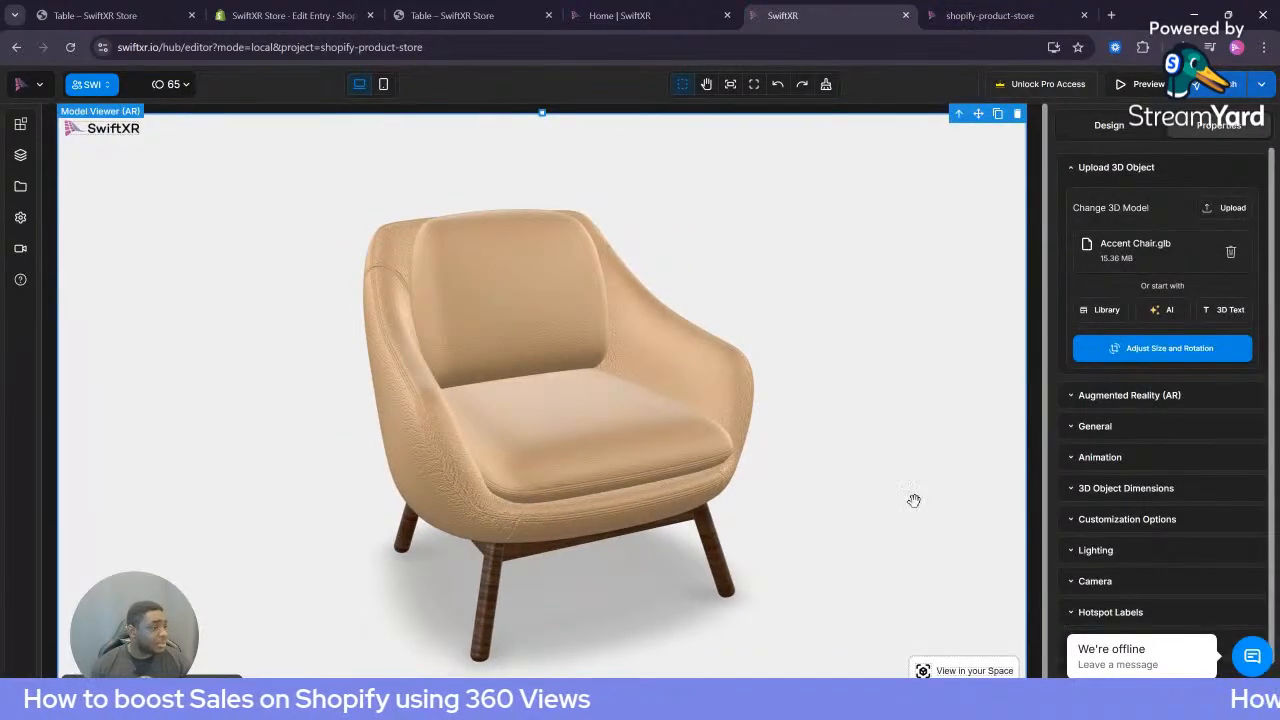
left_click(1231, 254)
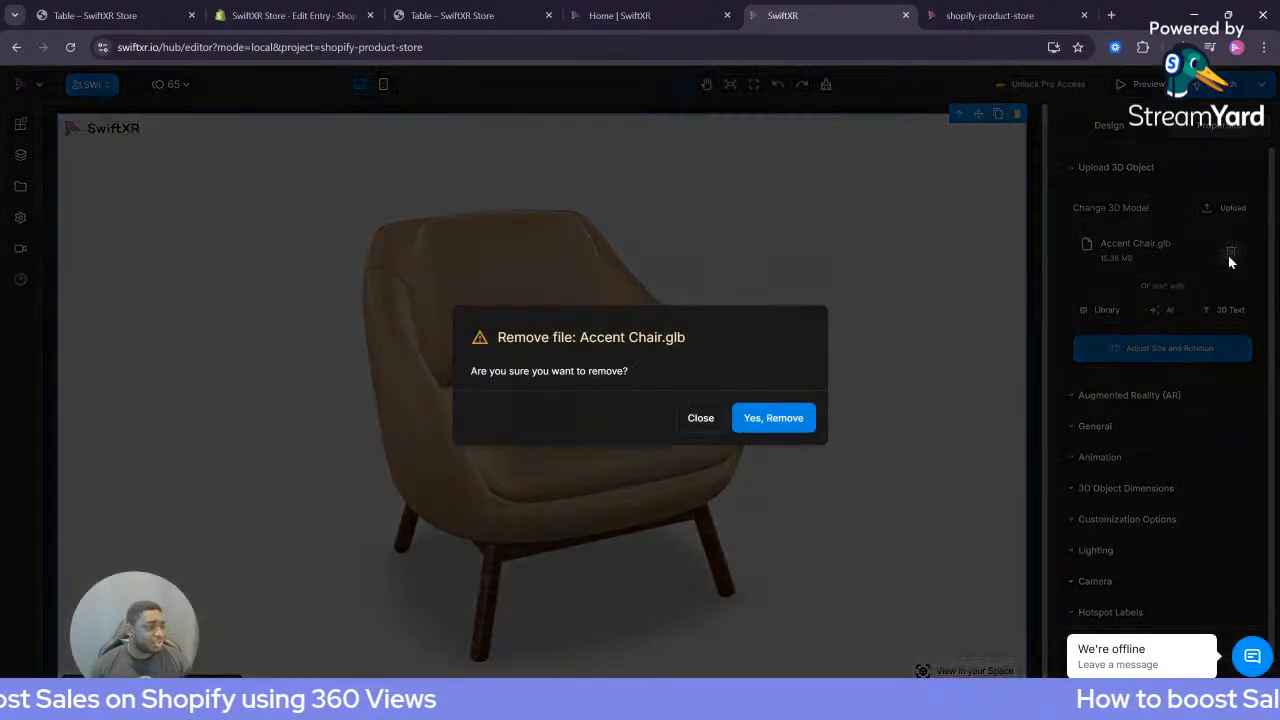
left_click(774, 426)
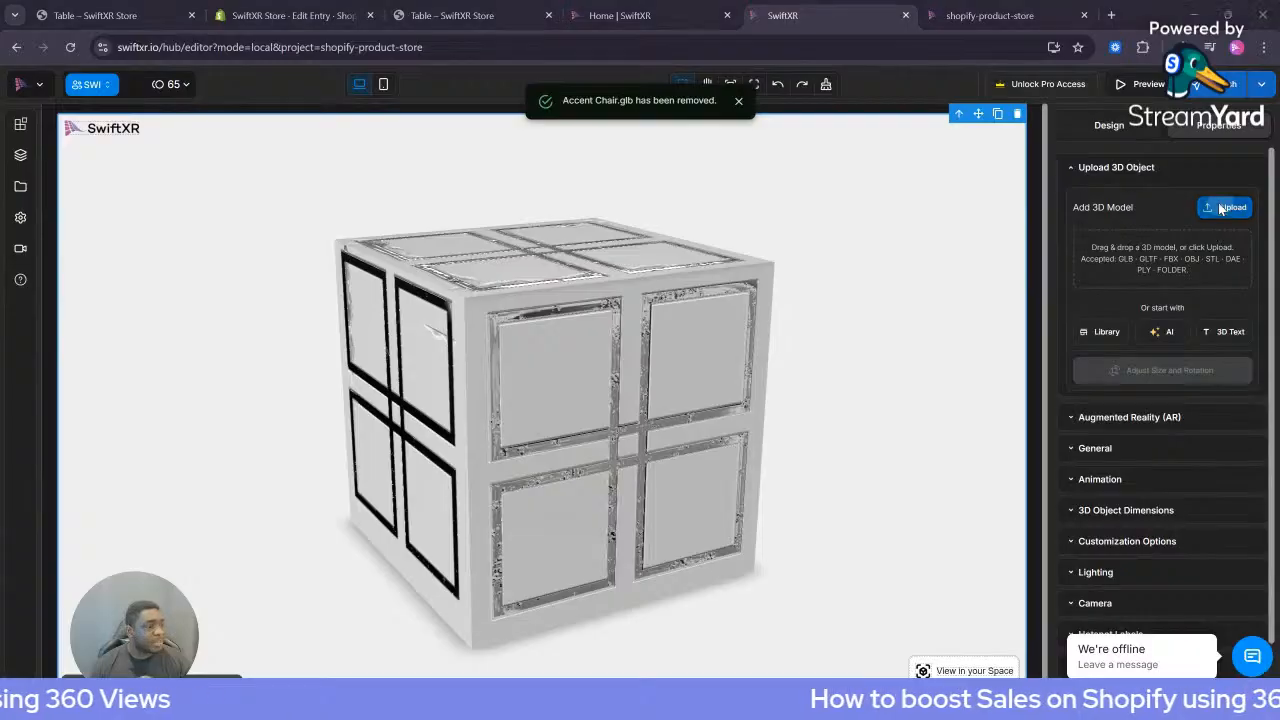
left_click(1222, 207)
left_click(891, 343)
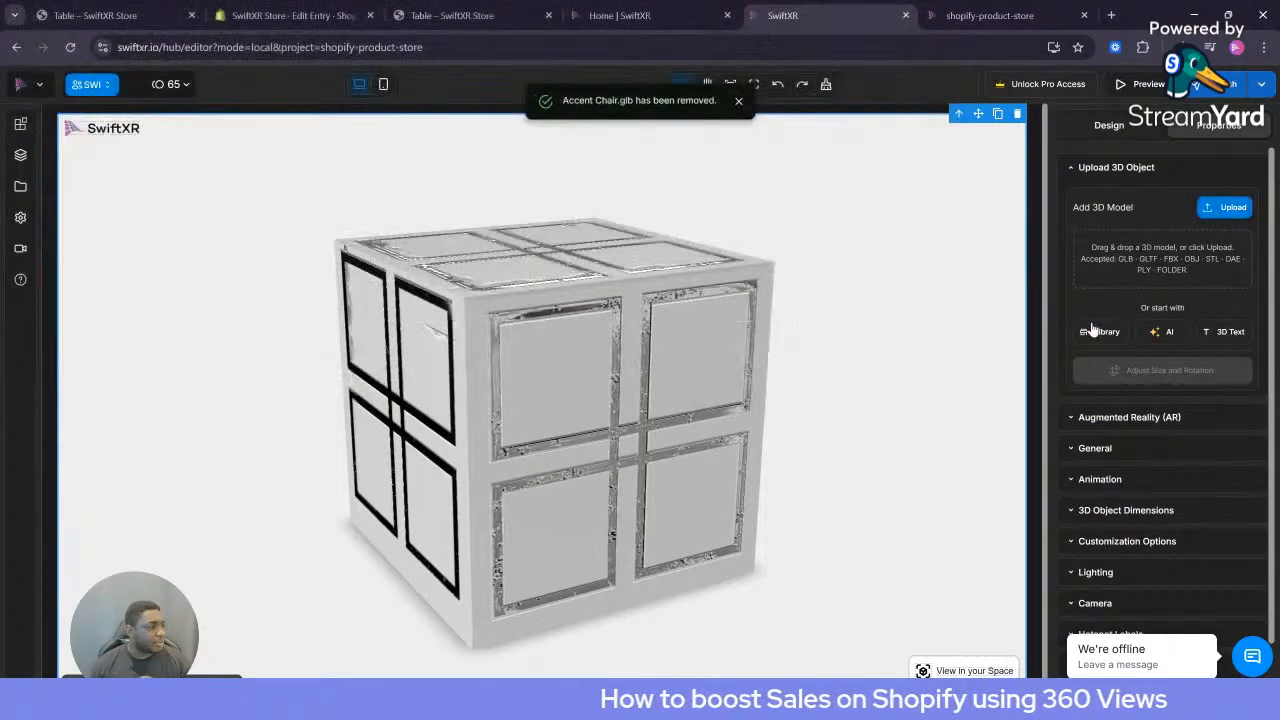
Add the Study Table model from the SwiftXR library to the AR model viewer
left_click(1103, 331)
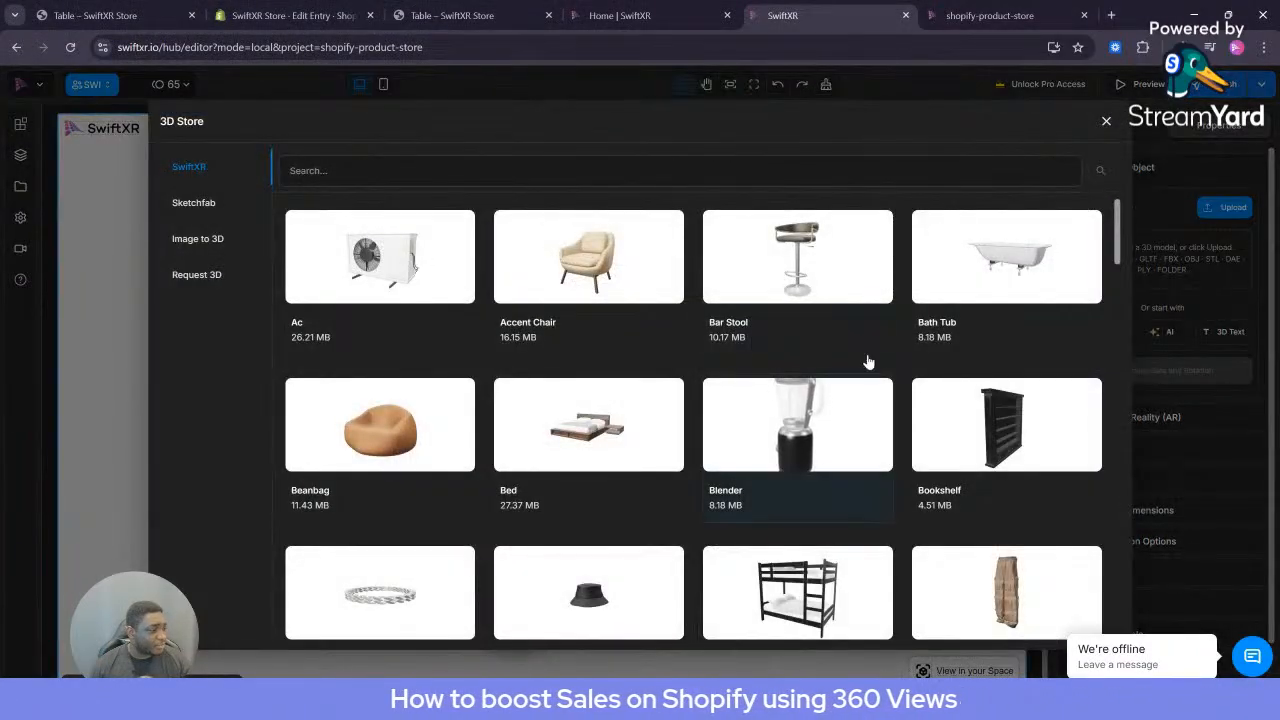
scroll(868, 362, "down", 9)
scroll(863, 418, "down", 8)
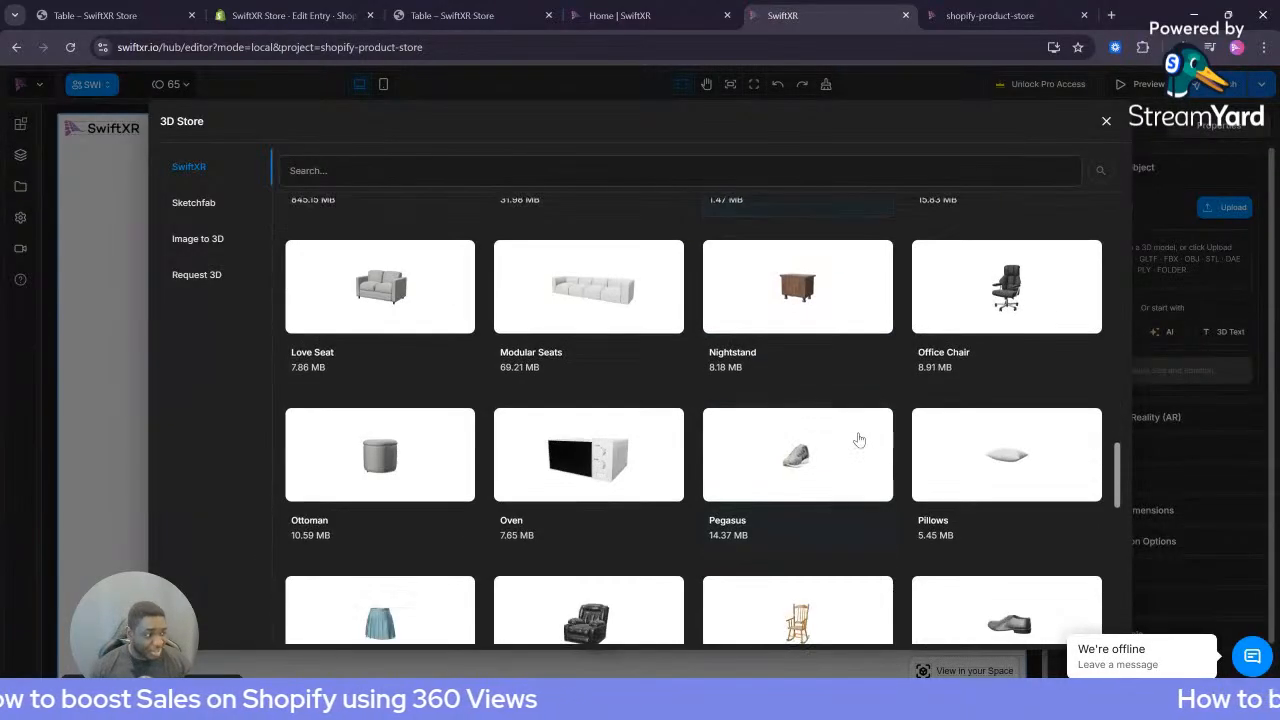
scroll(859, 440, "down", 9)
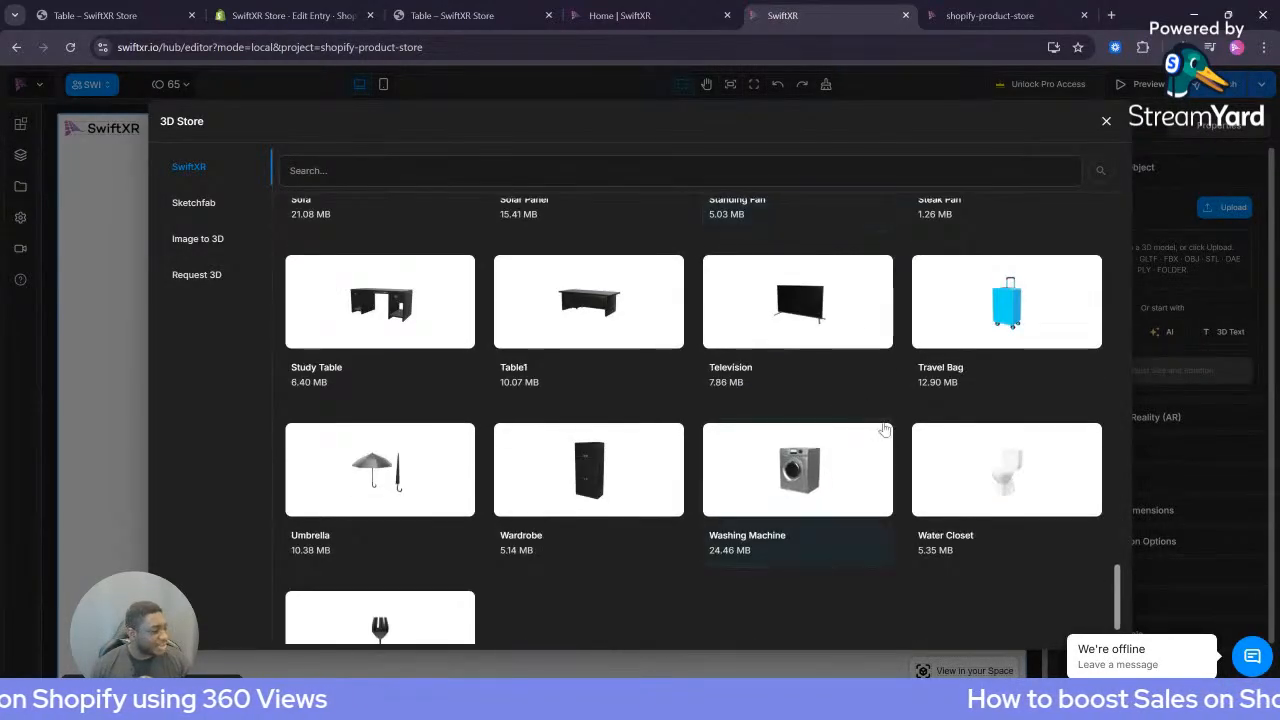
left_click(880, 450)
left_click(795, 492)
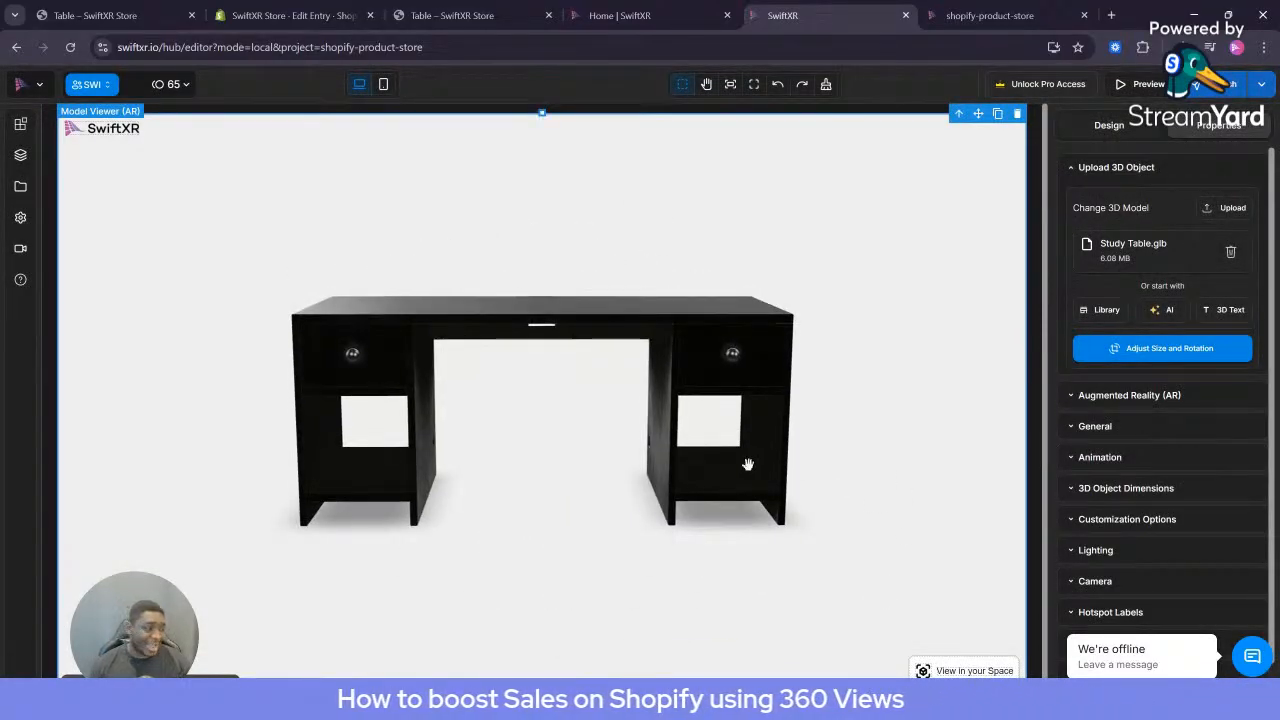
Republish the shopify-product-store project, then reload its published page and zoom in on the study table
left_click(1212, 86)
left_click(729, 451)
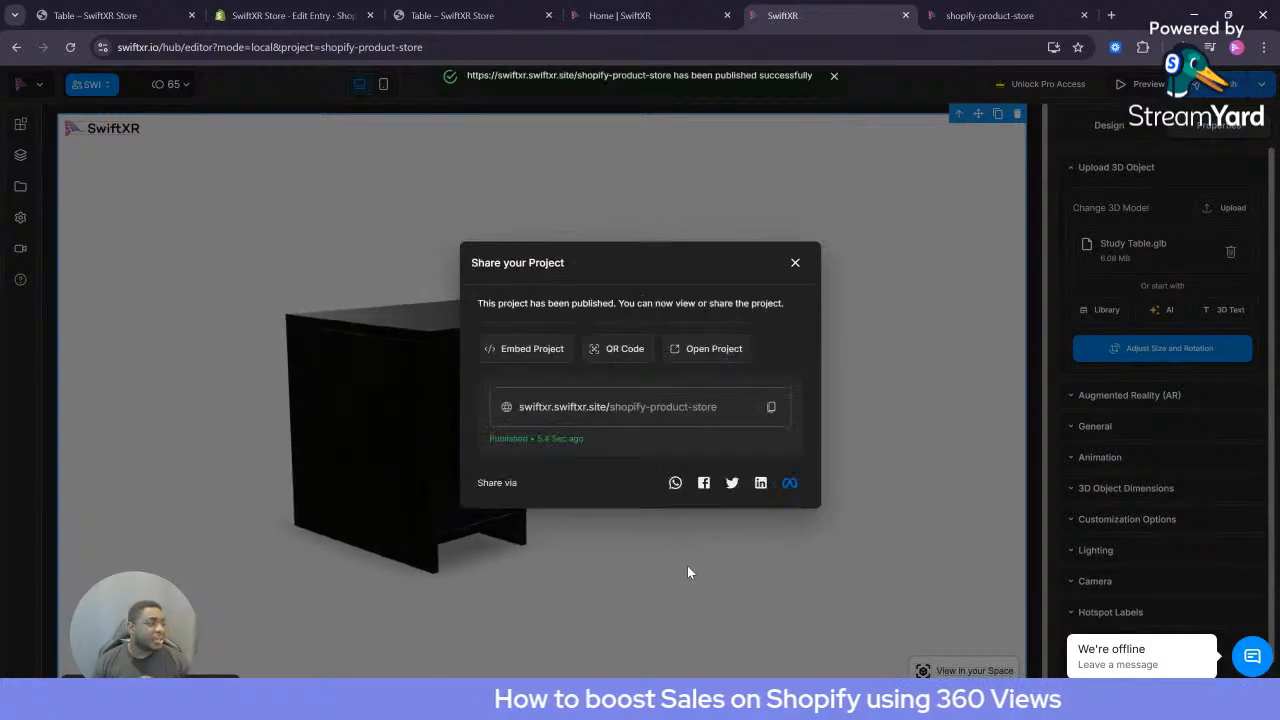
left_click(982, 12)
left_click(70, 47)
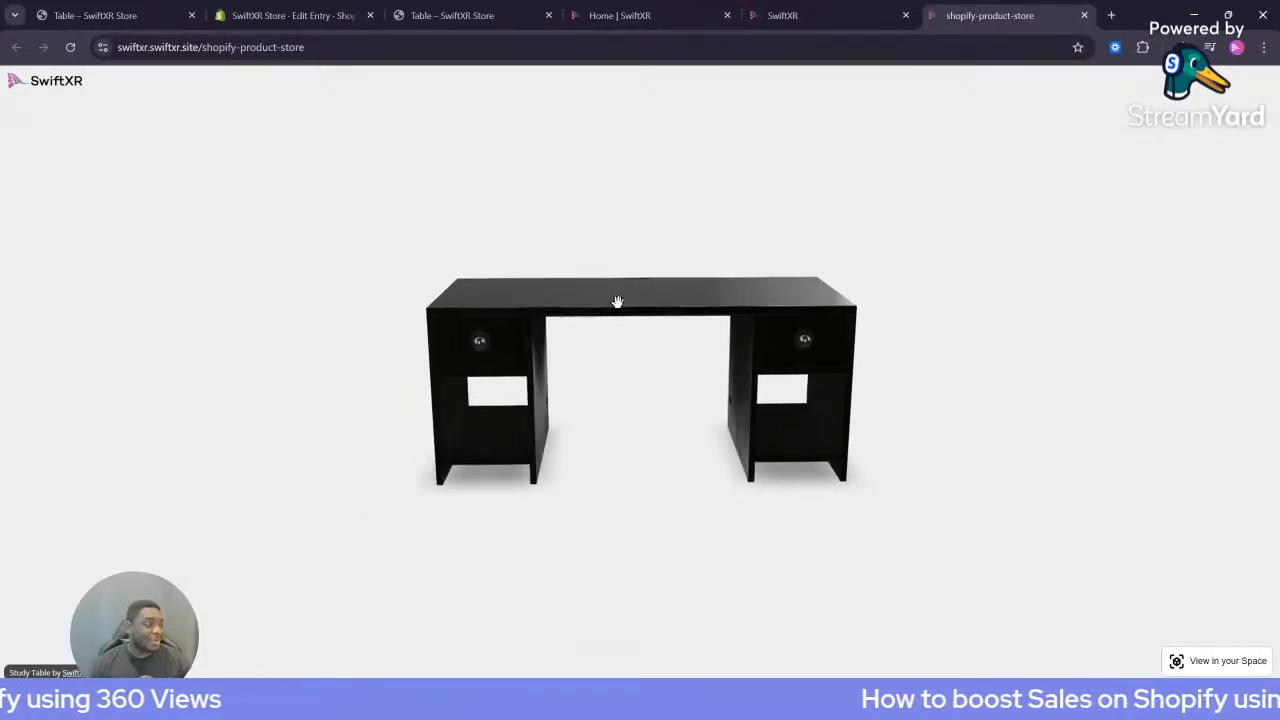
scroll(1077, 525, "down", 2)
scroll(1020, 516, "up", 6)
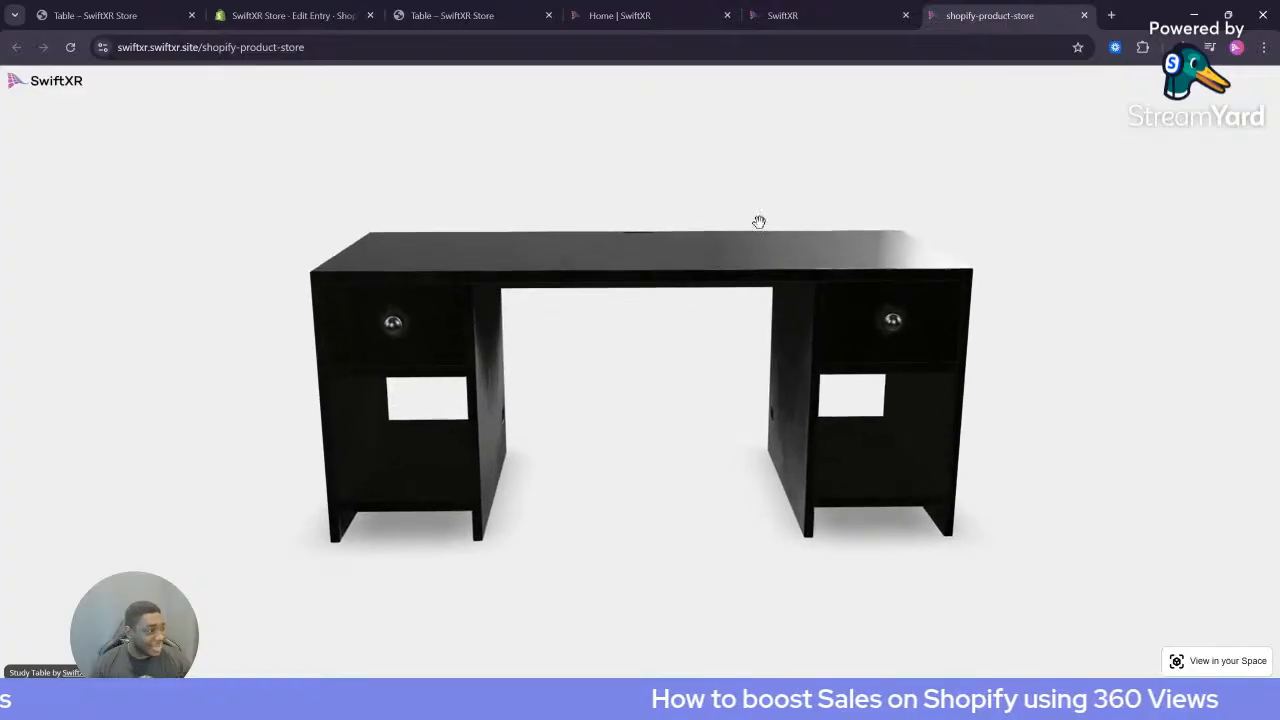
Reload the Table product page in the online store, rotate the embedded study table and look over the page below it
left_click(440, 15)
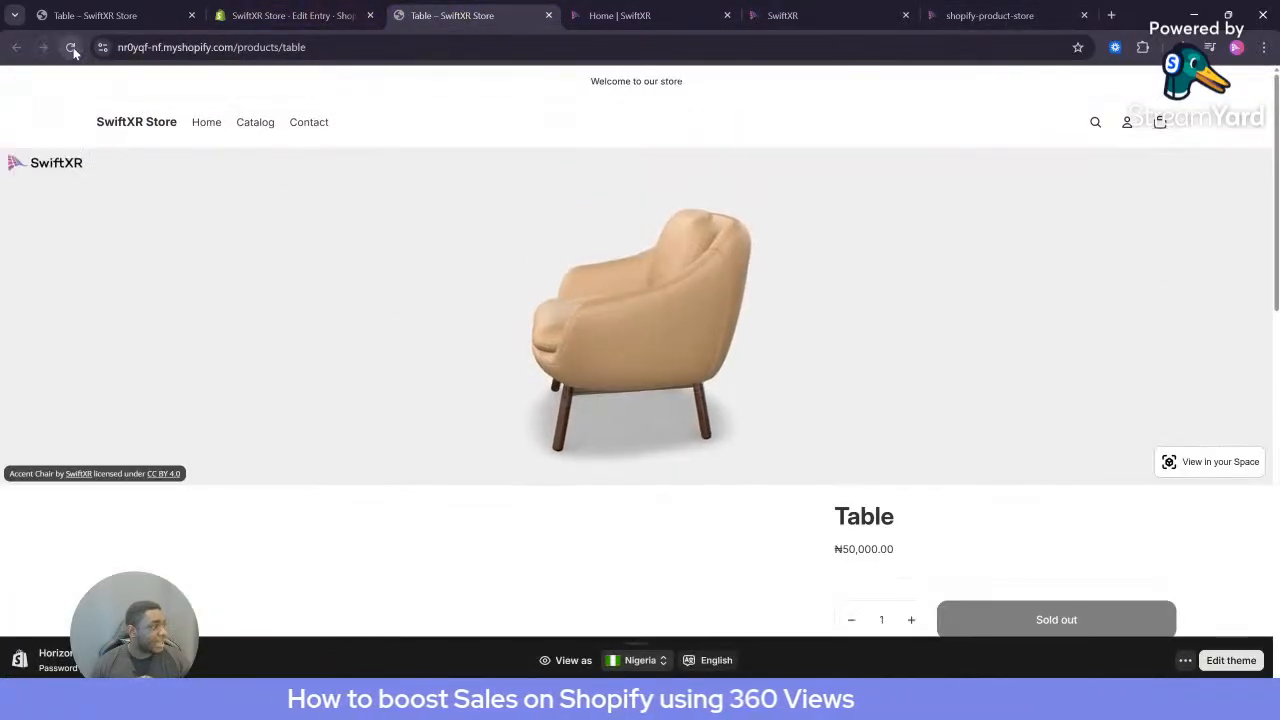
left_click(71, 47)
left_click_drag(789, 398, 908, 342)
scroll(914, 560, "down", 3)
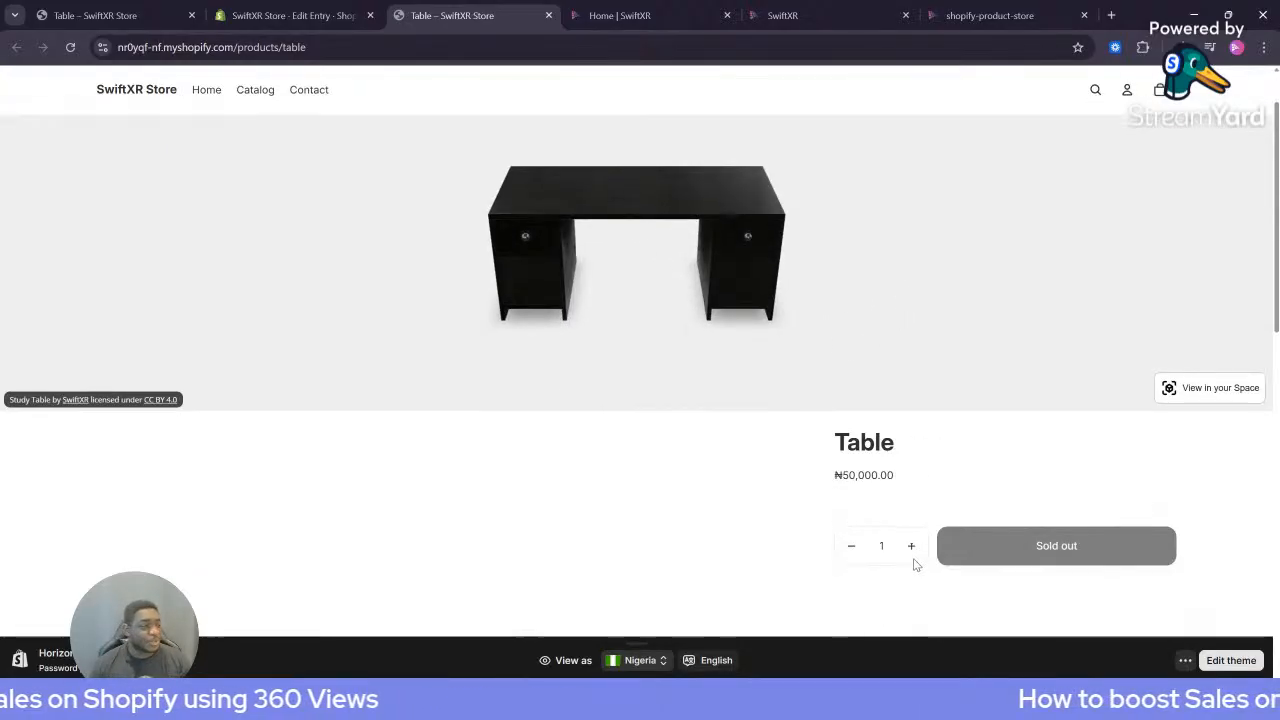
scroll(916, 564, "up", 3)
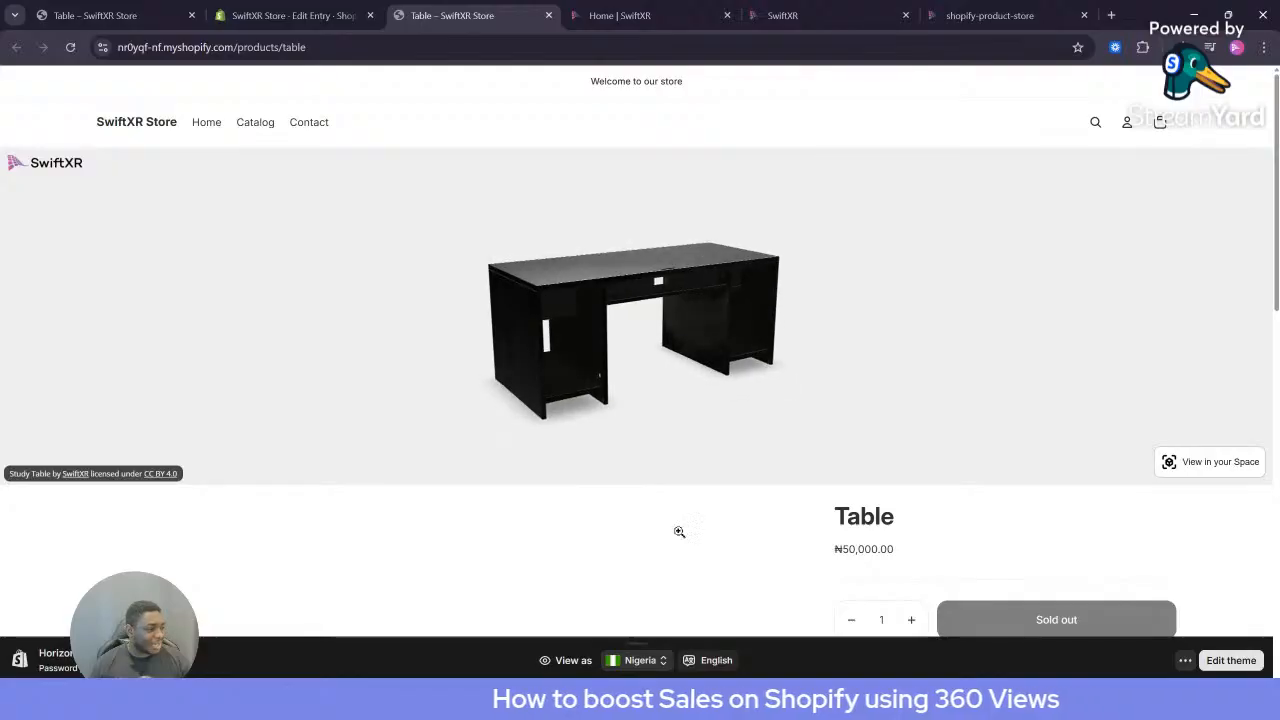
scroll(768, 557, "down", 3)
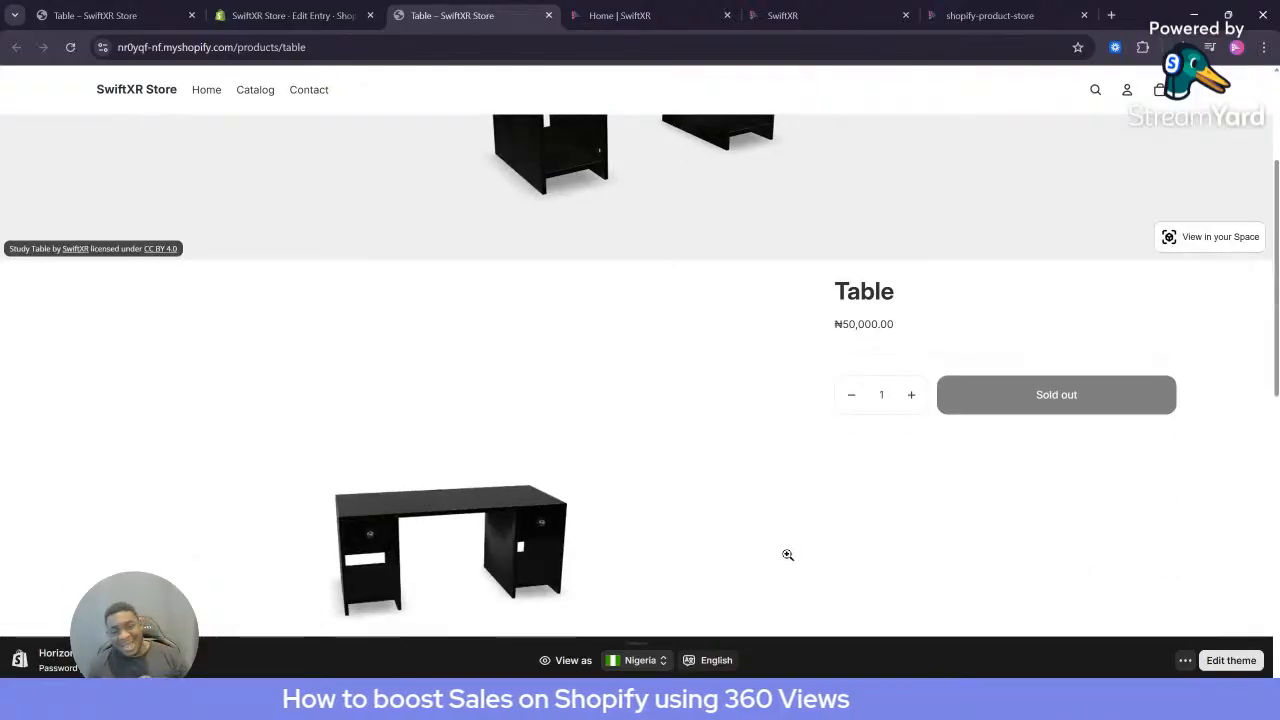
scroll(637, 509, "down", 2)
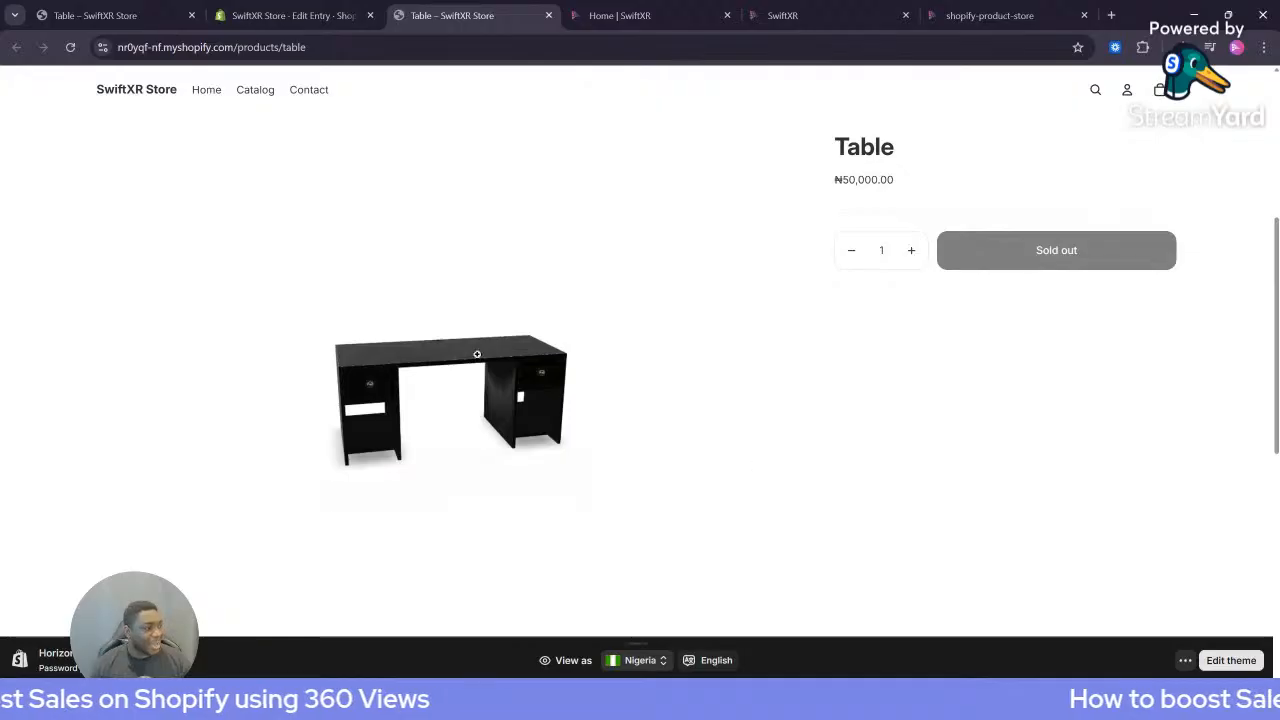
scroll(724, 455, "up", 5)
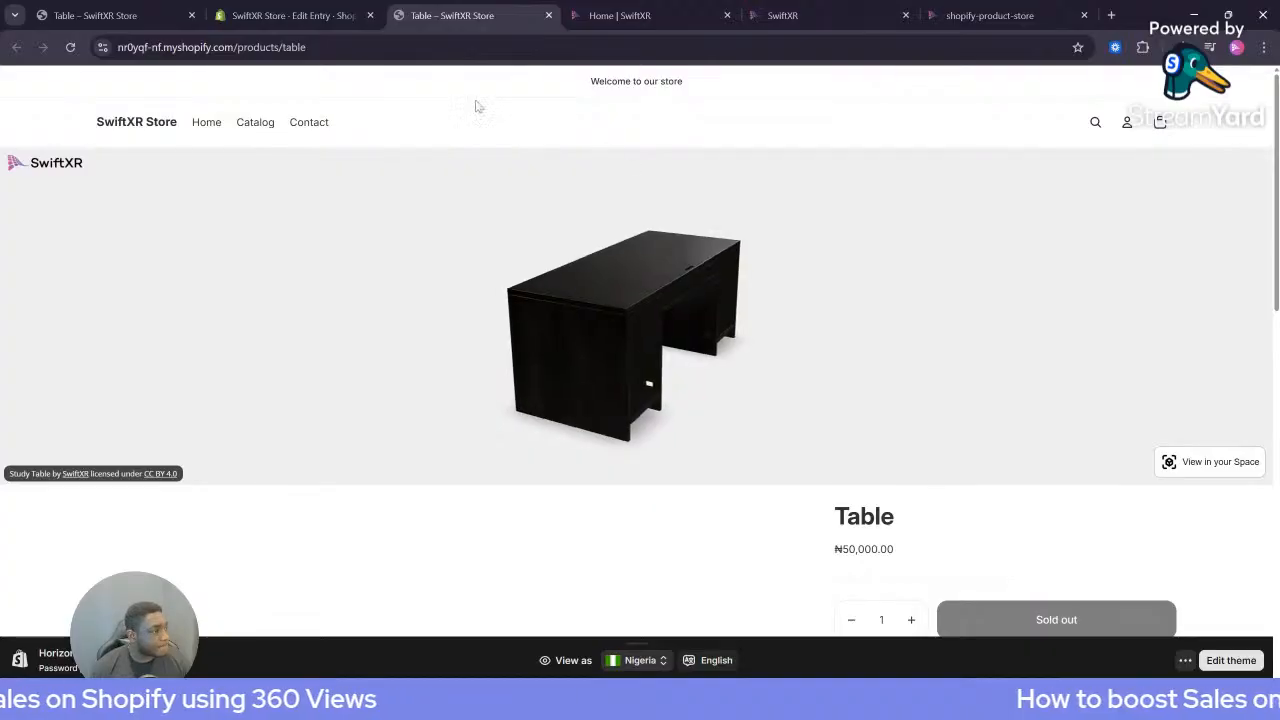
Return to the SwiftXR hub from the project editor and create a new project named new-shopify-product
left_click(834, 17)
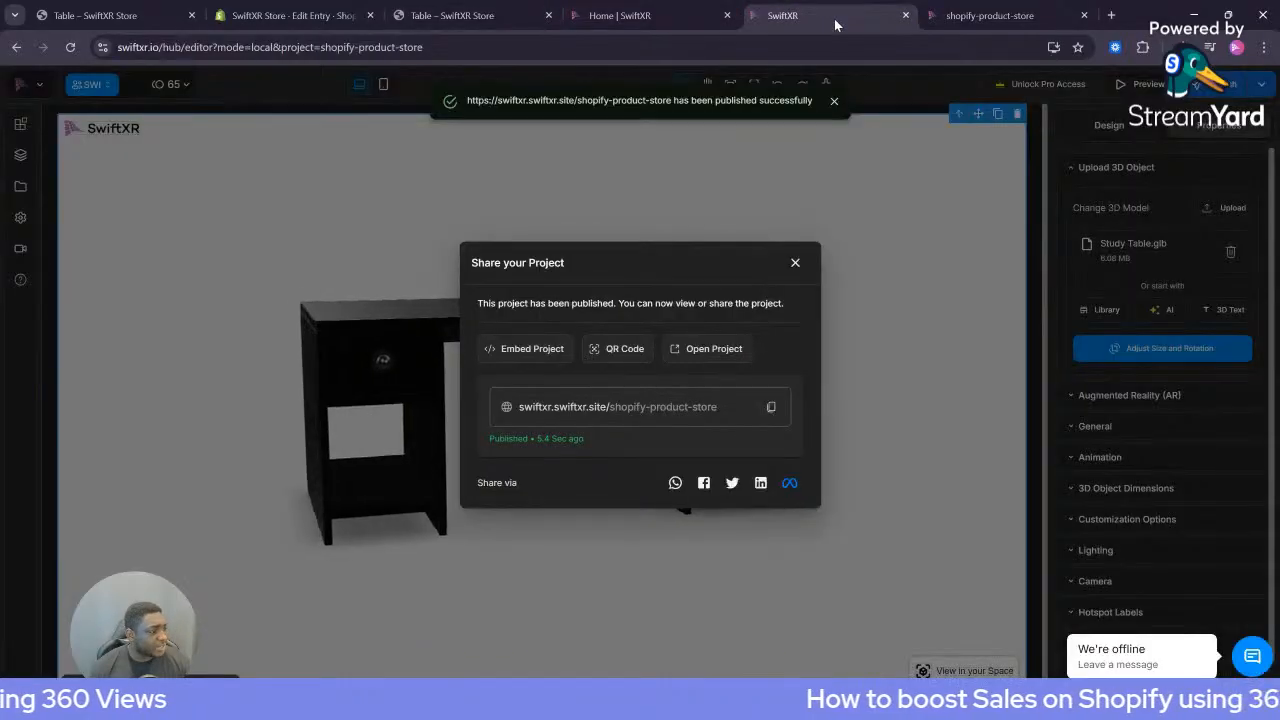
left_click(795, 262)
left_click(20, 84)
left_click(80, 124)
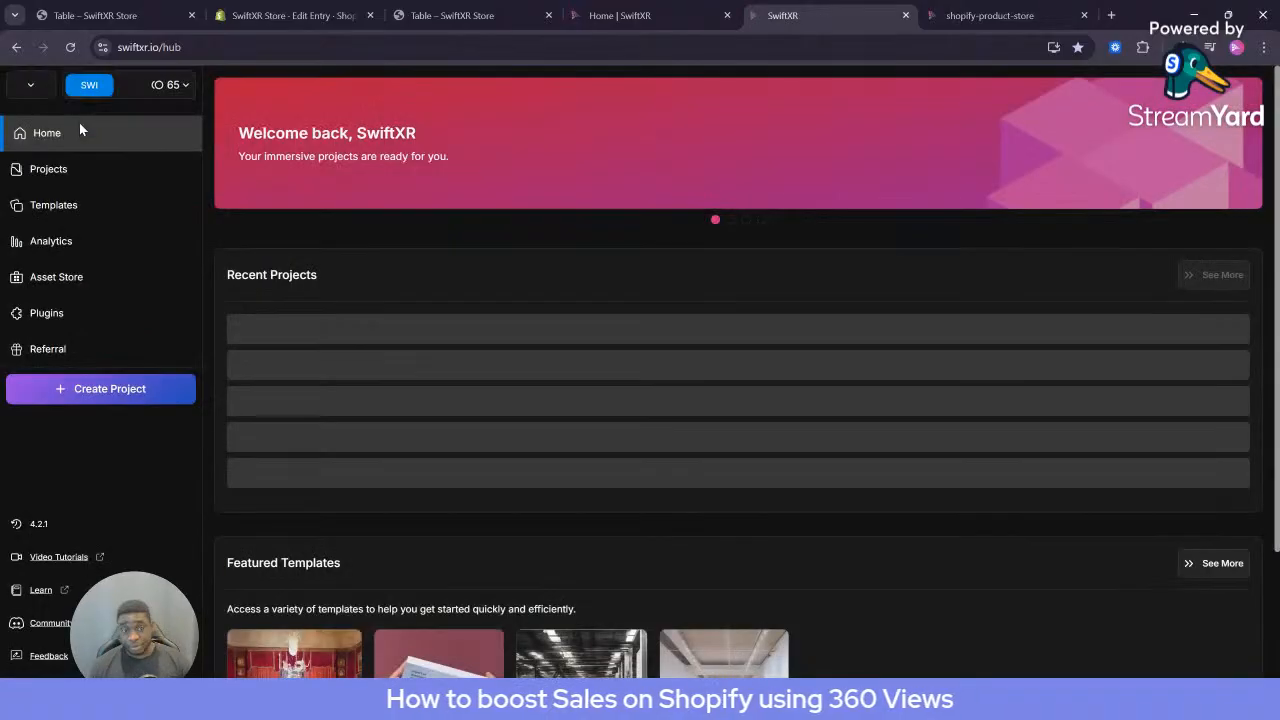
left_click(144, 411)
left_click_drag(596, 378, 418, 355)
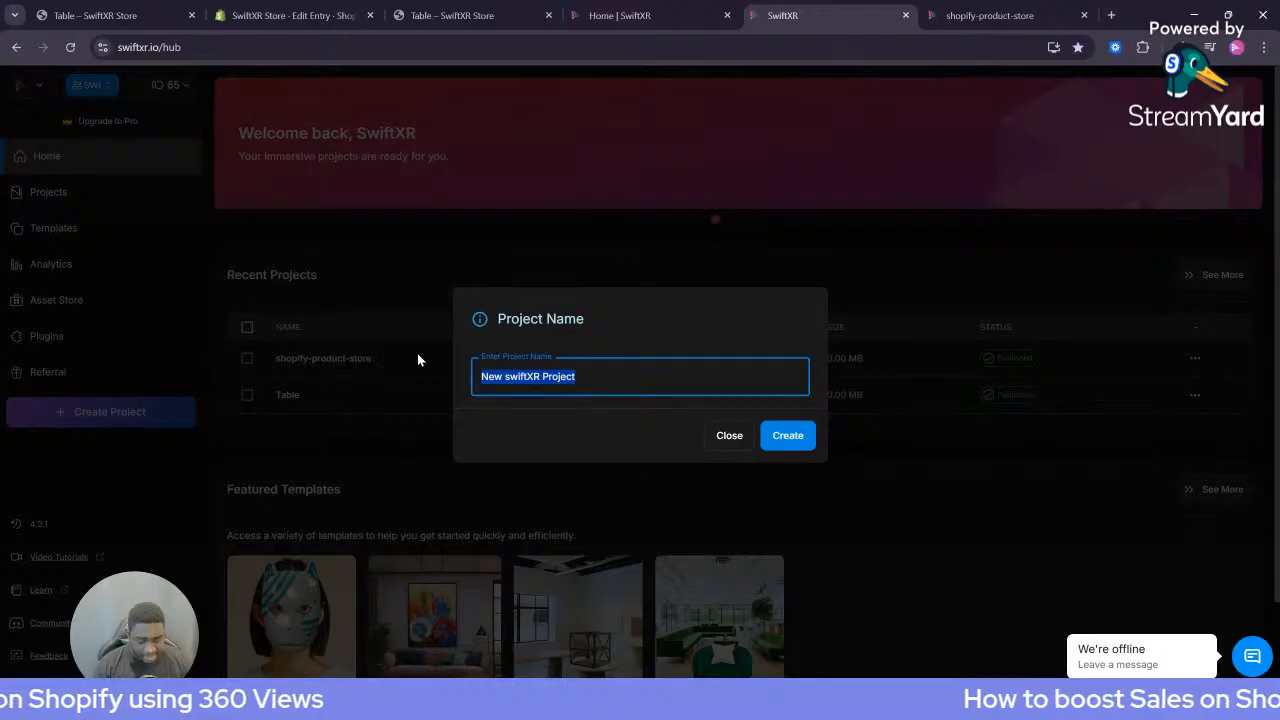
type("new-shopify-product")
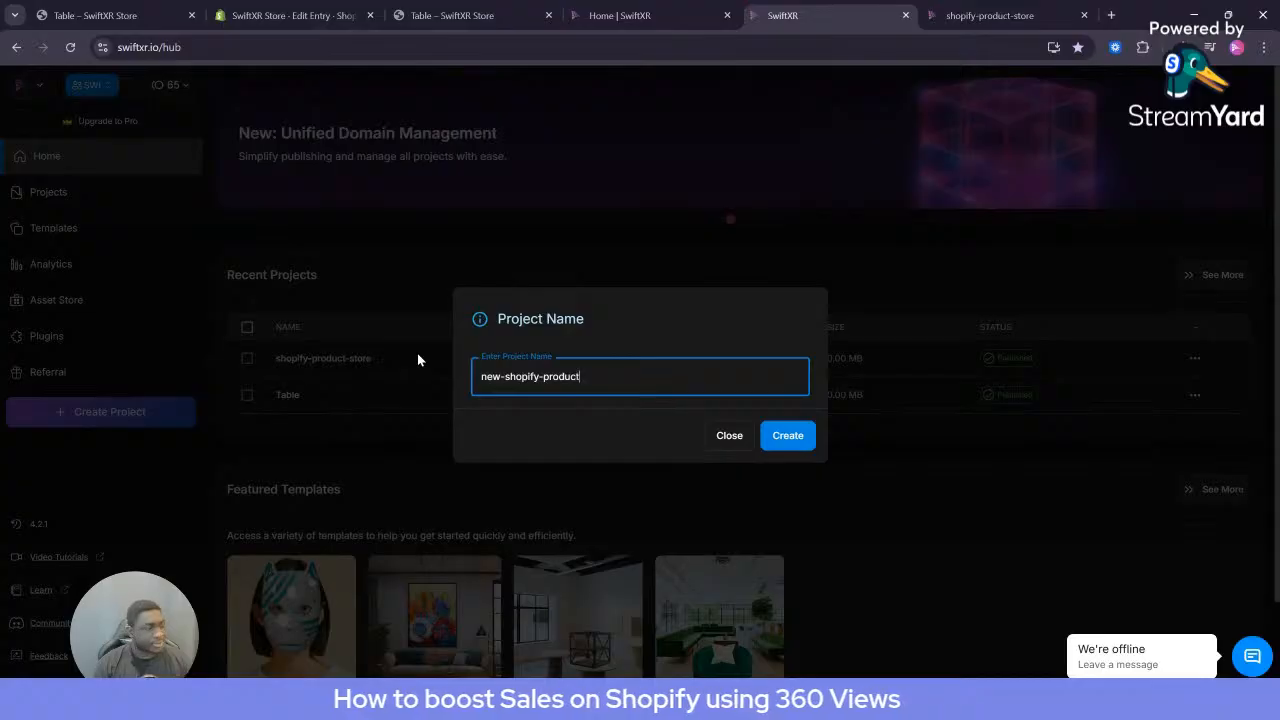
left_click(800, 440)
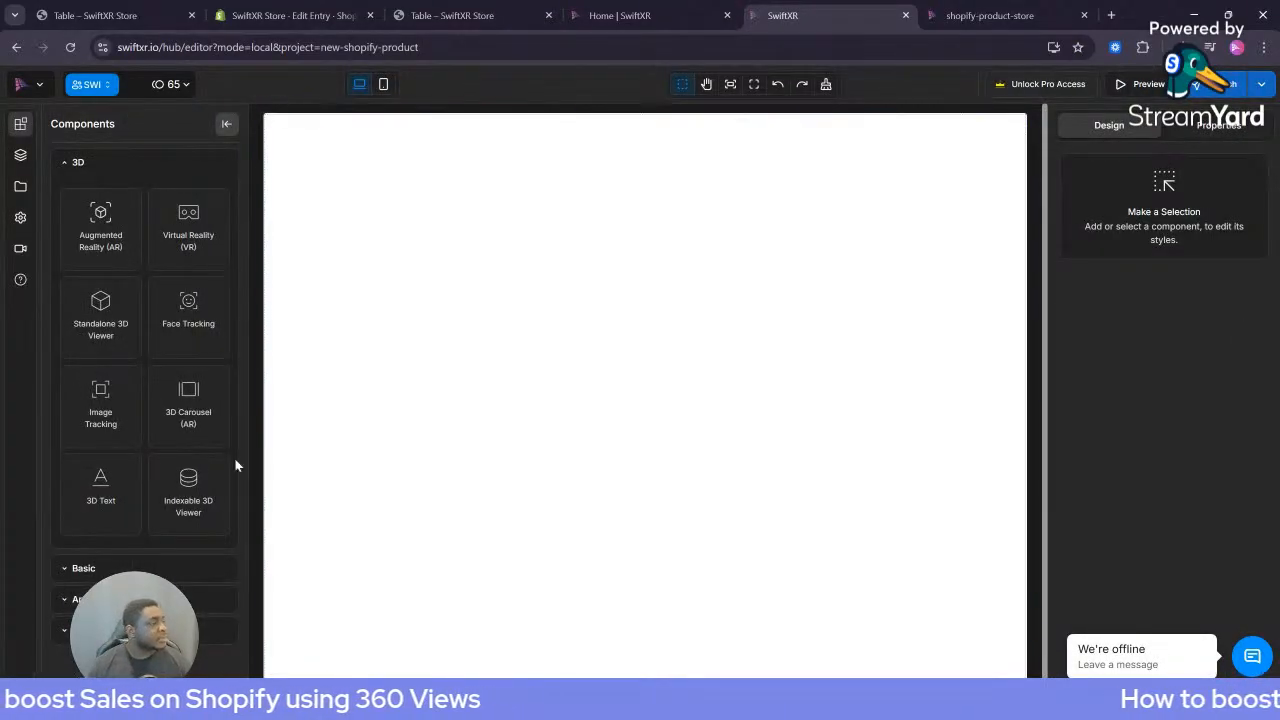
Add an Augmented Reality (AR) component to the project and load the Beanbag model from the model library
left_click(111, 249)
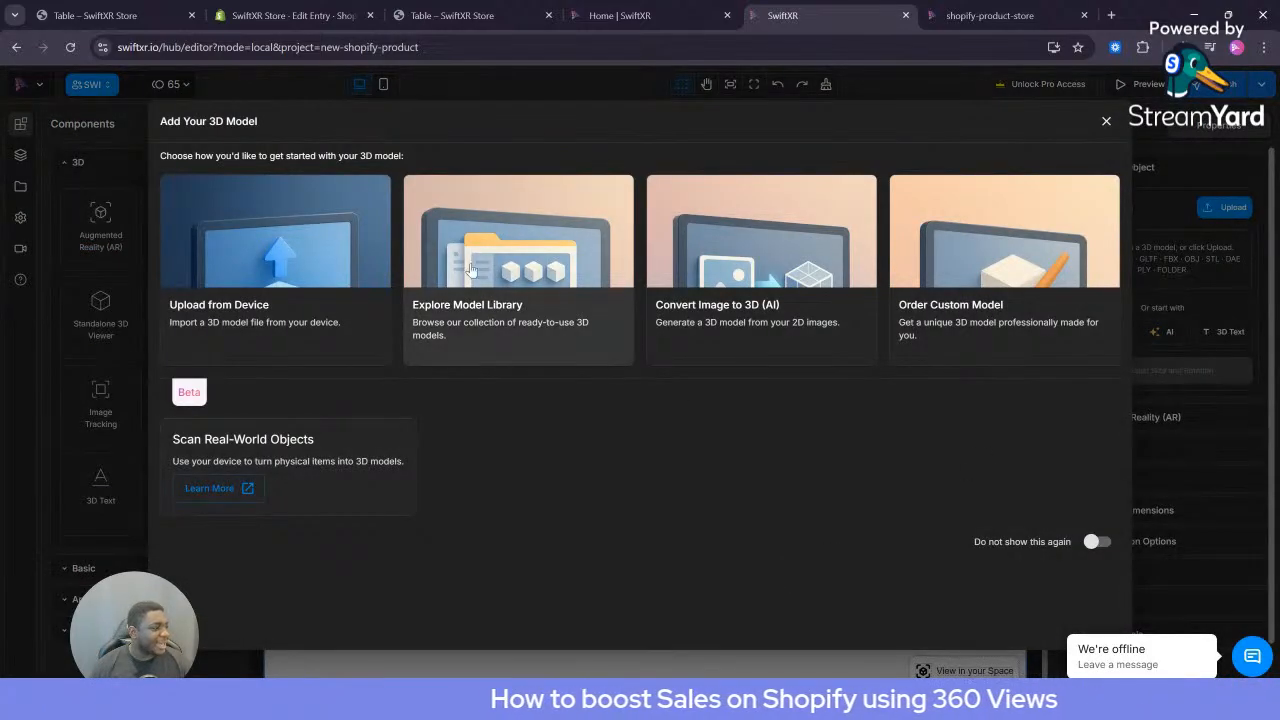
left_click(500, 221)
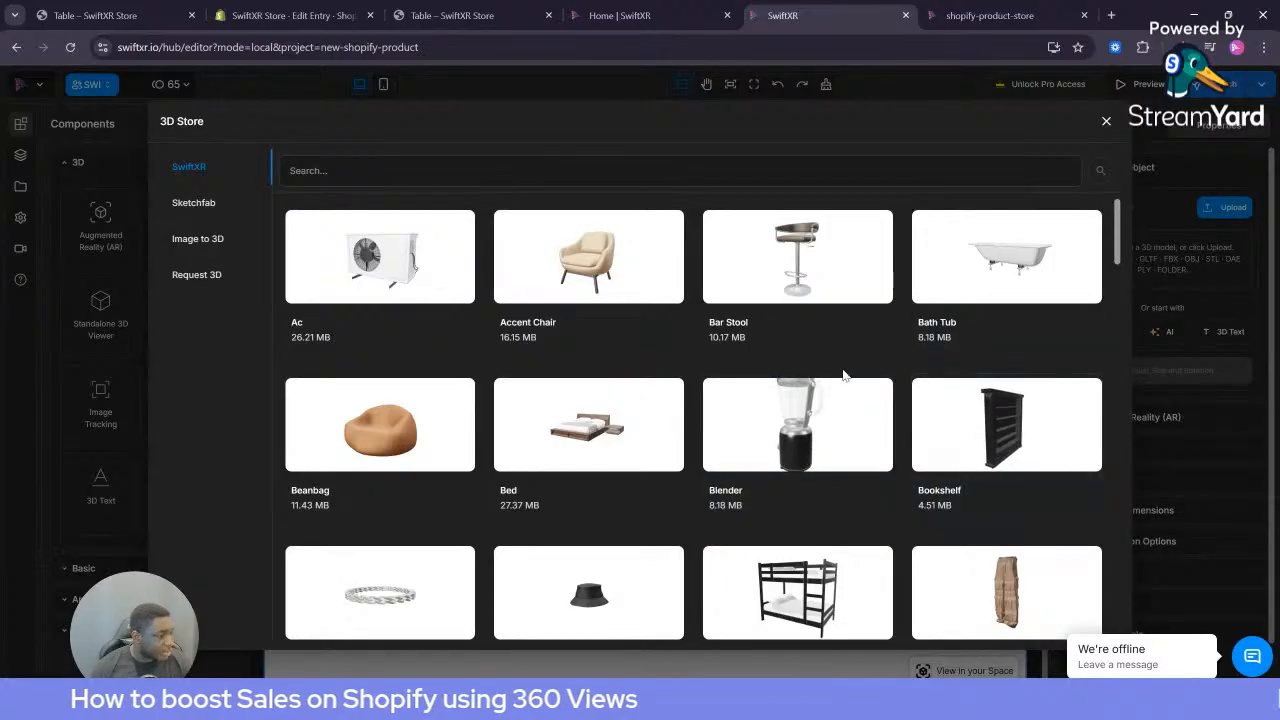
left_click(415, 413)
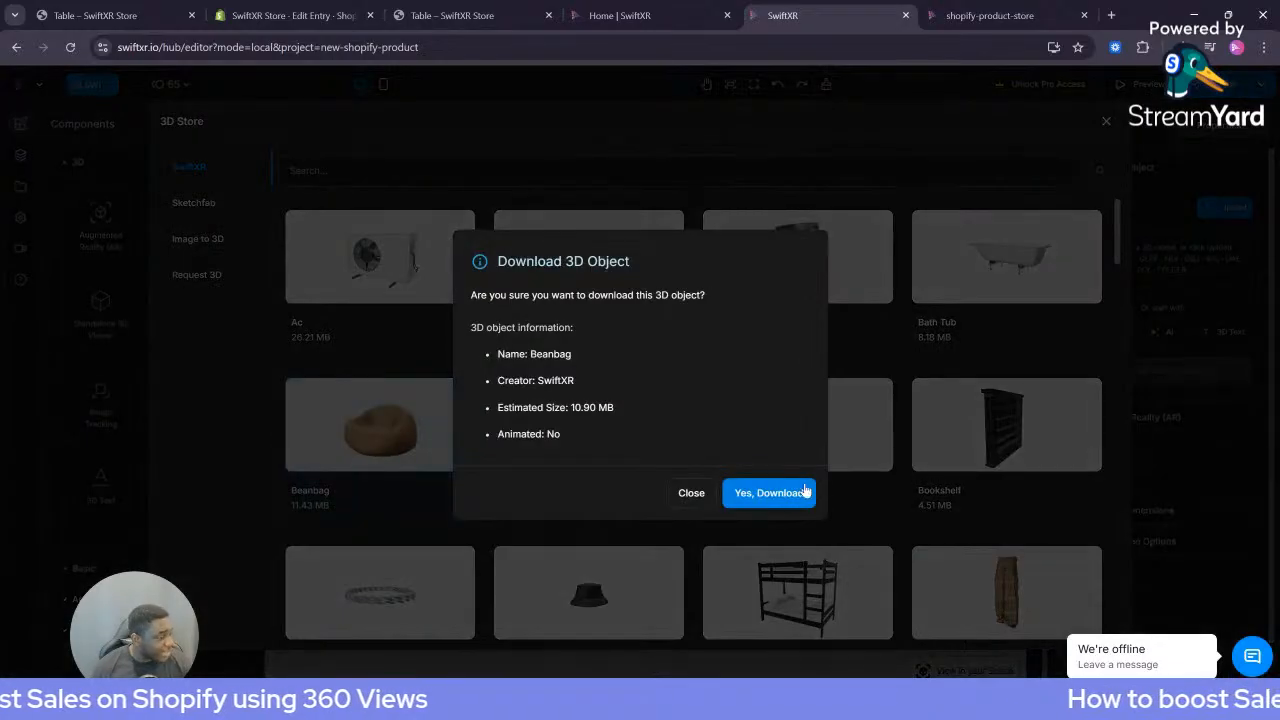
left_click(810, 490)
Rotate the beanbag to an angled view and generate an image snap of it at output quality 1024
left_click_drag(615, 517, 857, 505)
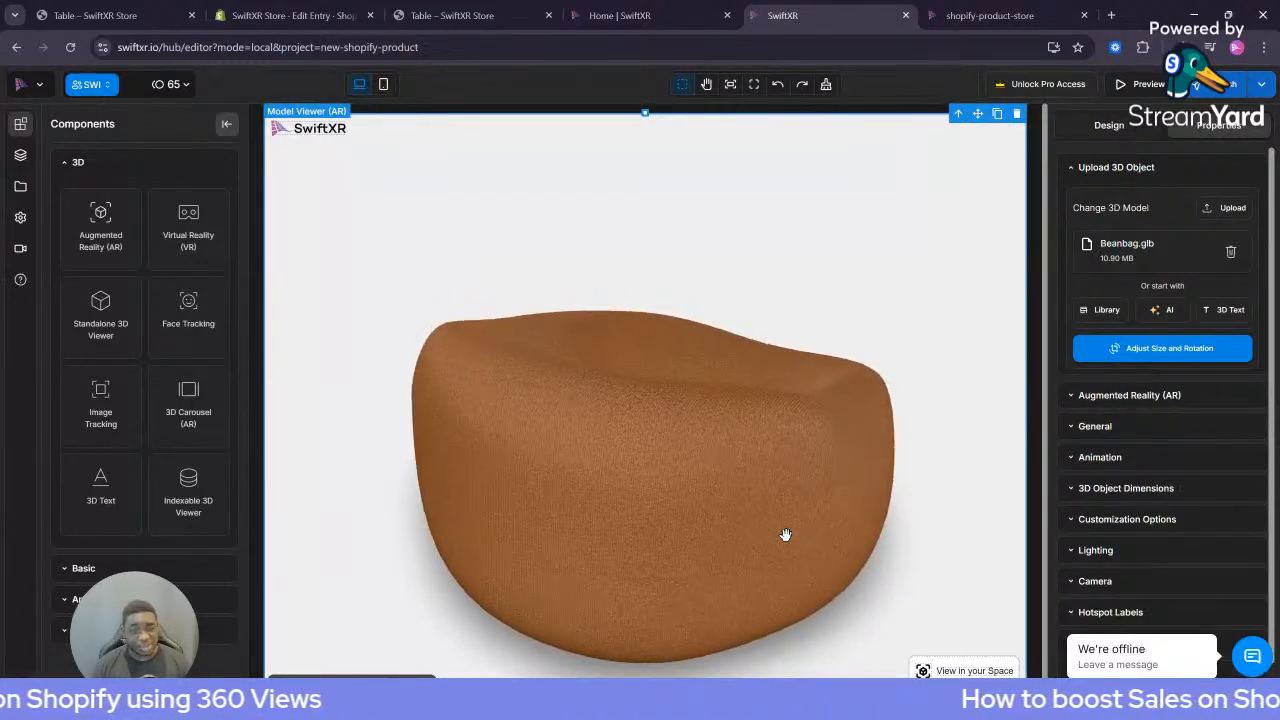
left_click_drag(712, 524, 647, 423)
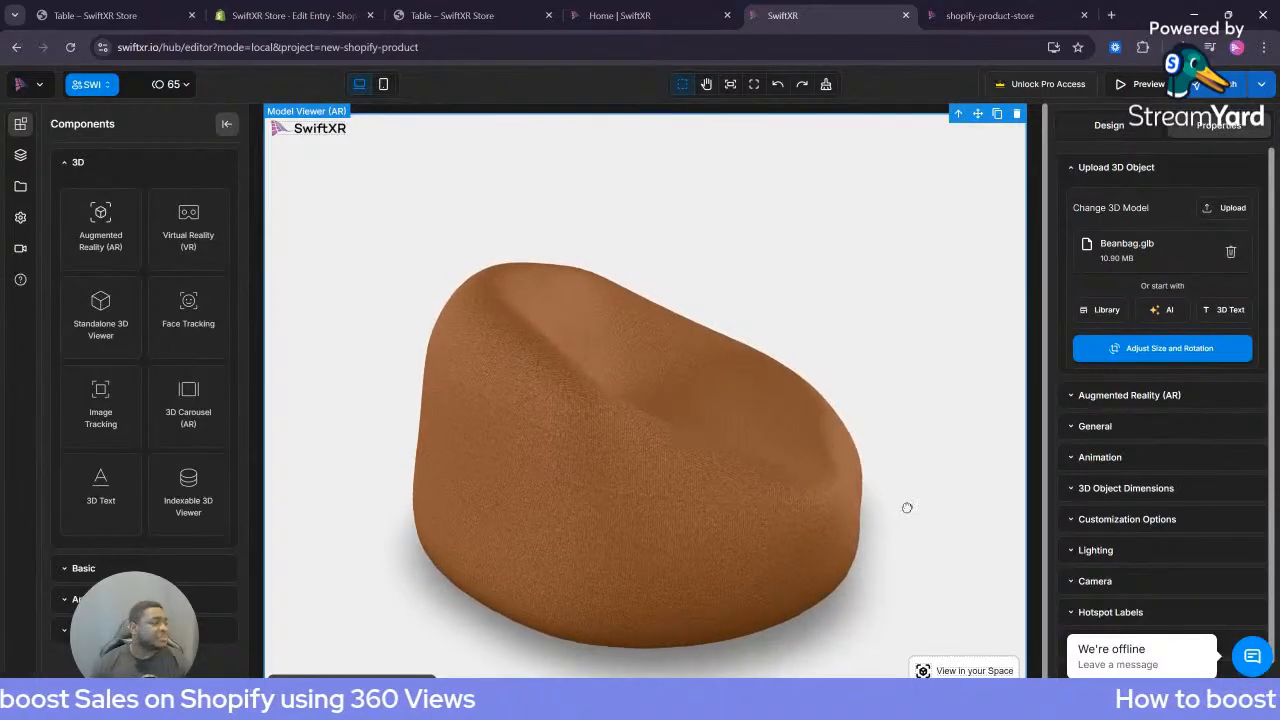
left_click(1264, 88)
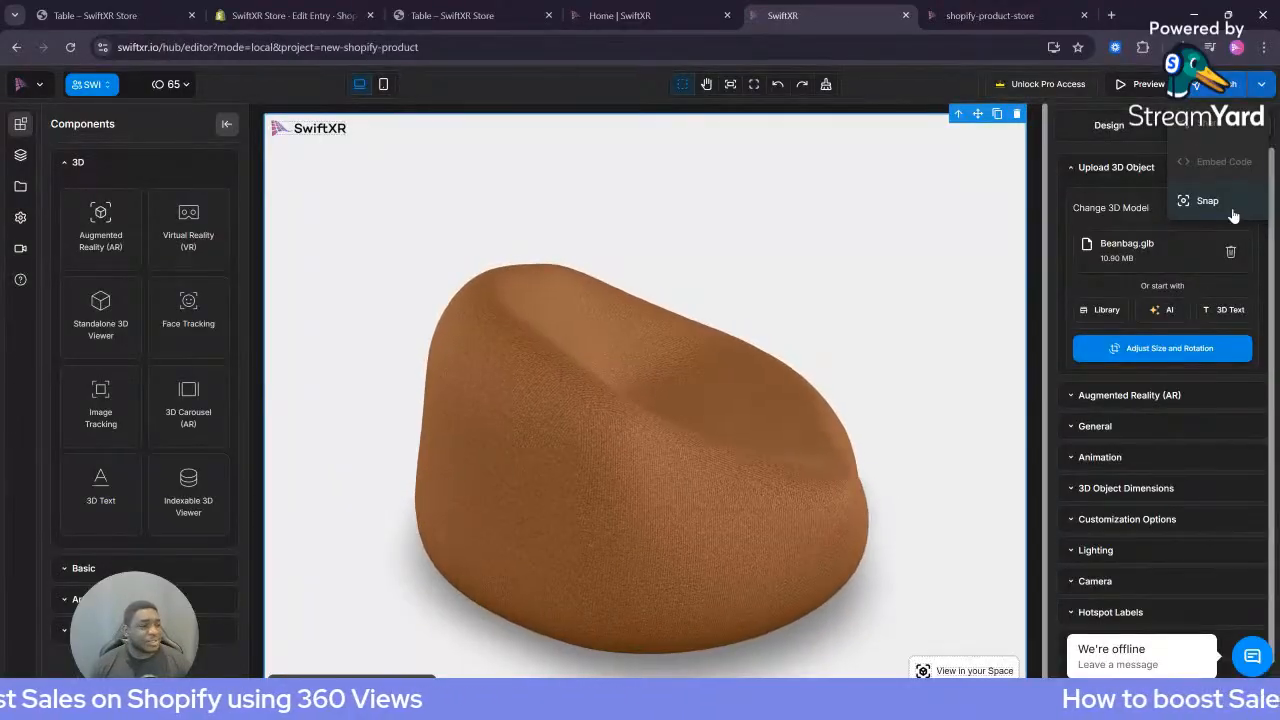
left_click(1228, 204)
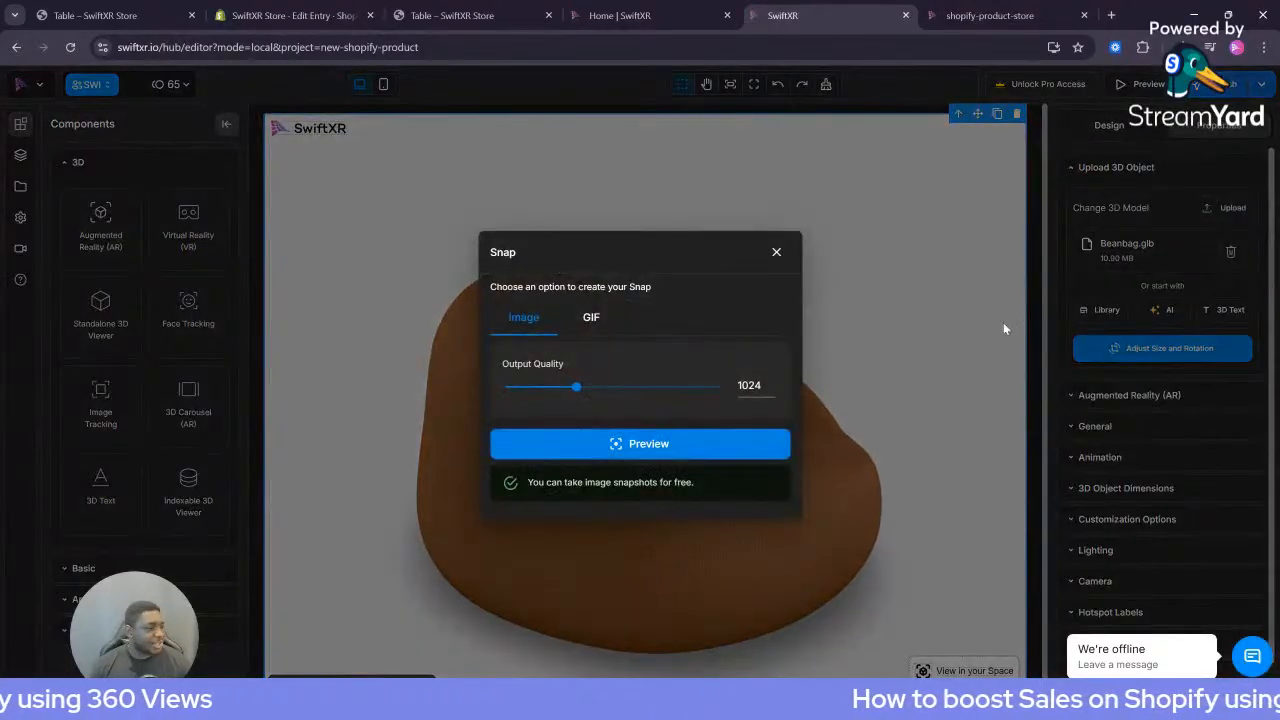
left_click(700, 448)
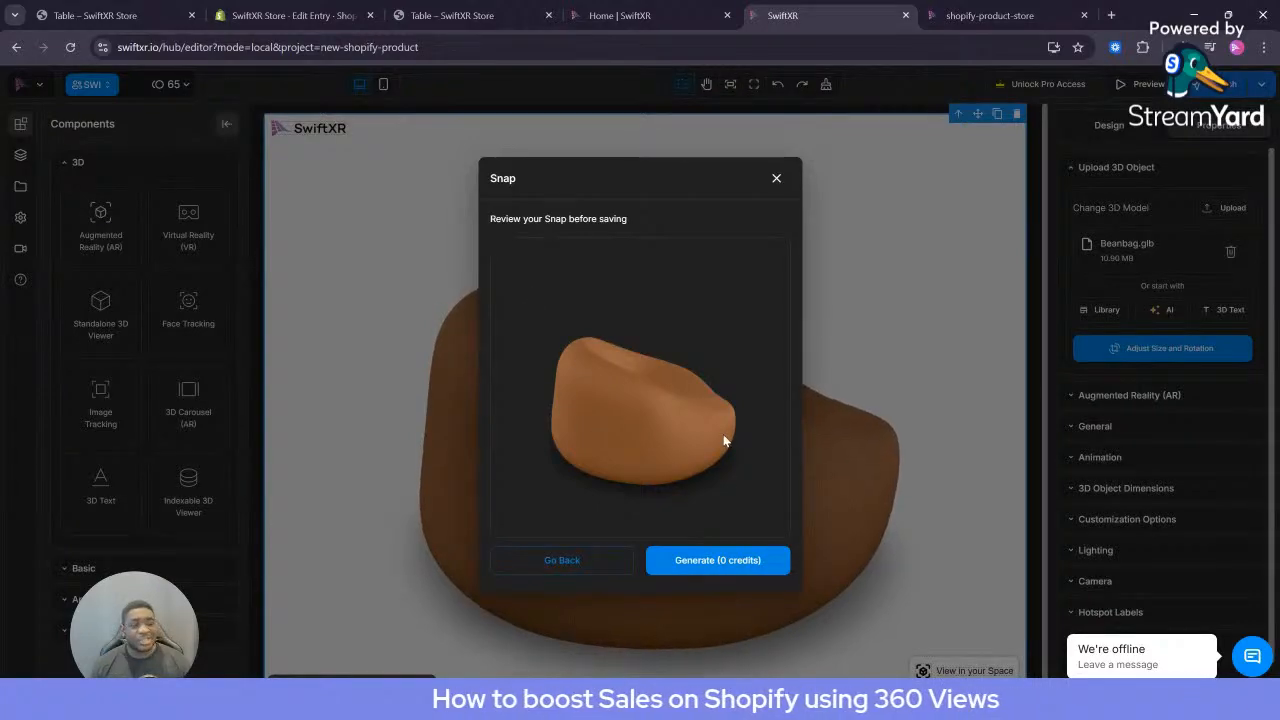
left_click(756, 566)
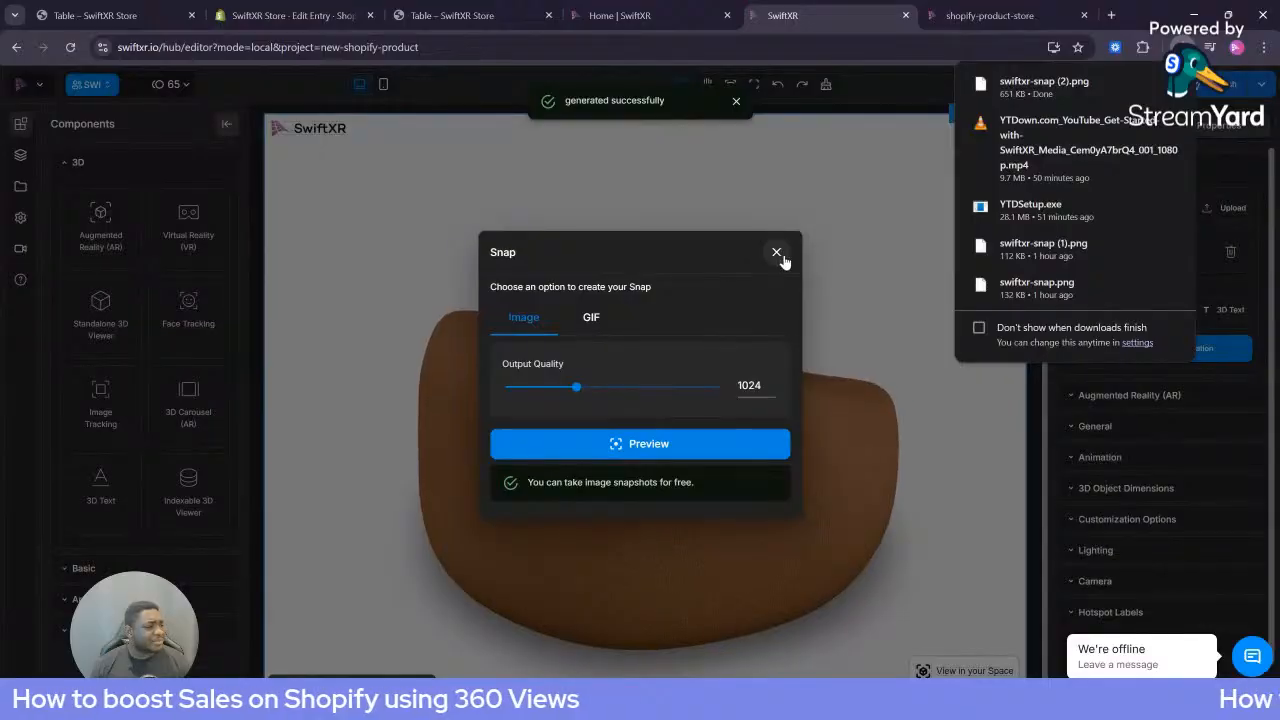
left_click(777, 252)
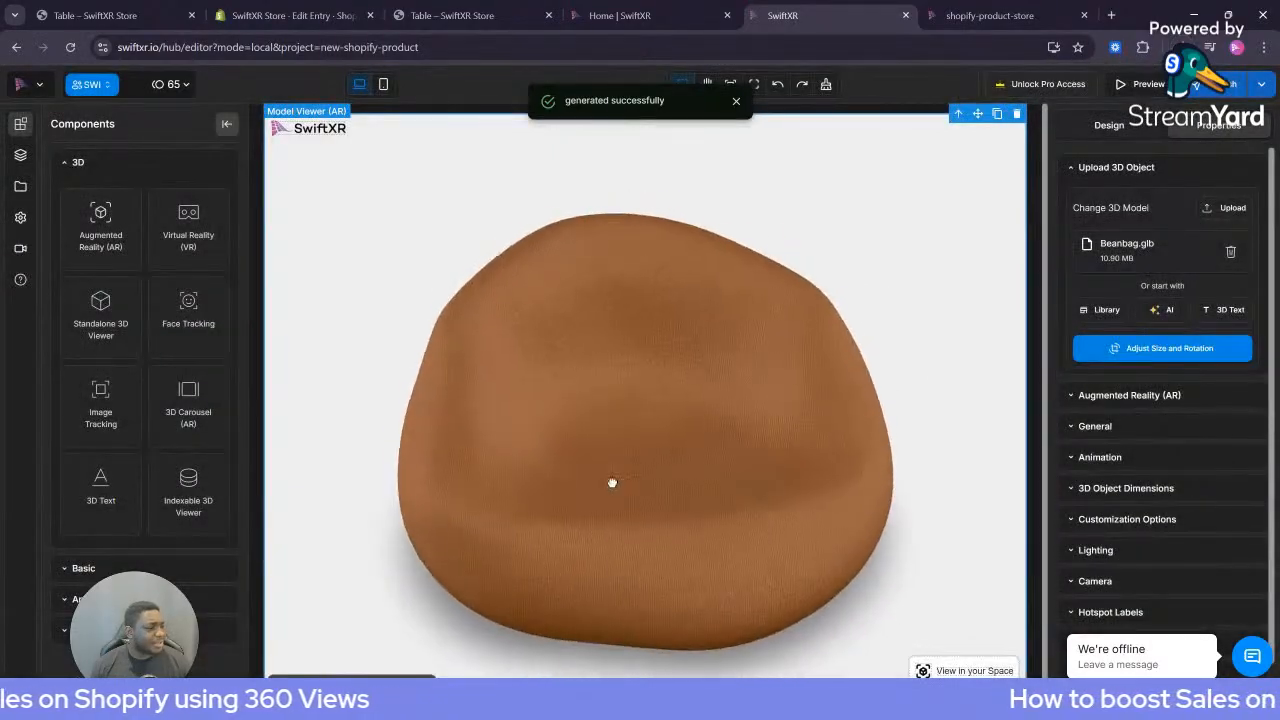
Generate a second image snap of the beanbag from the front at output quality 1024
left_click(1259, 86)
left_click(1233, 197)
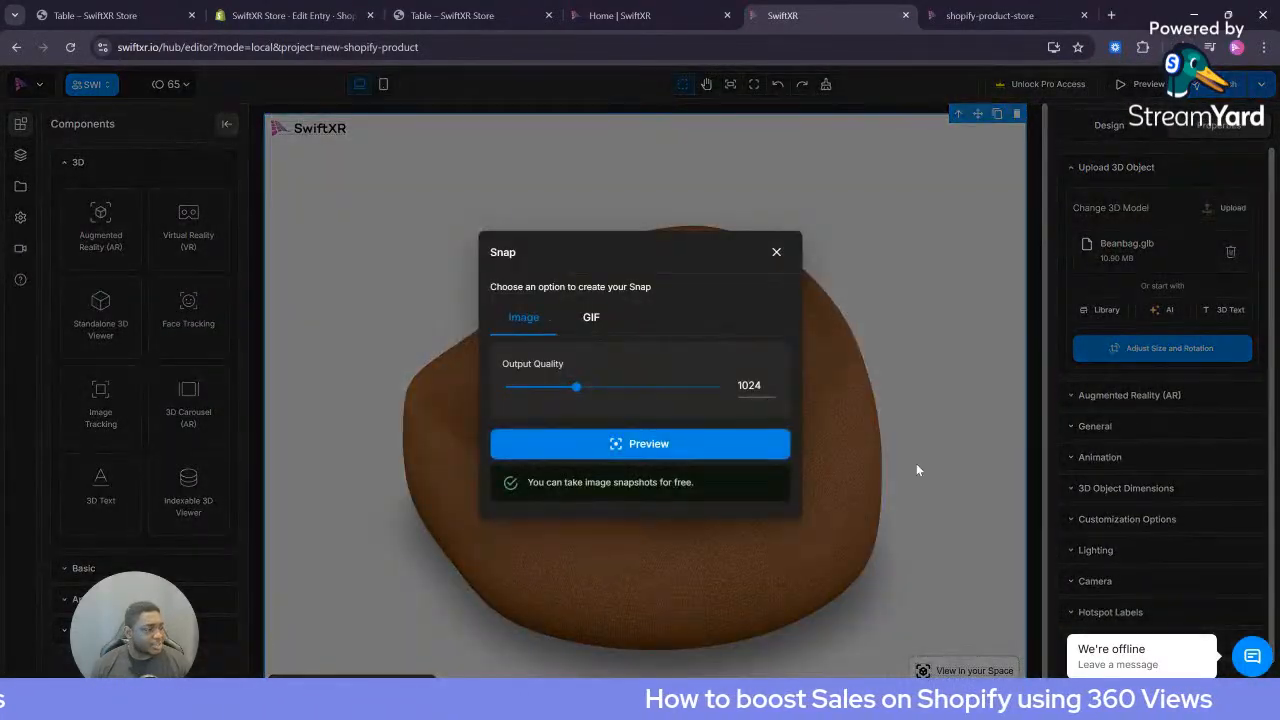
left_click(706, 446)
left_click(740, 561)
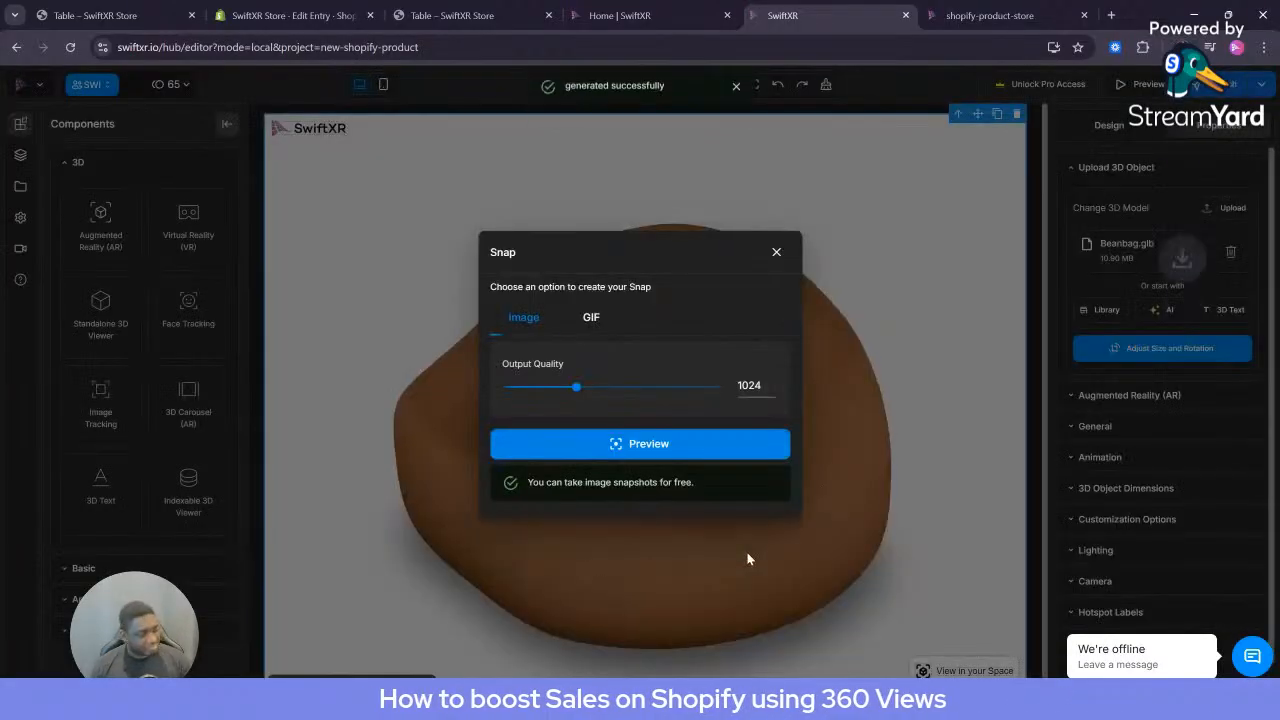
left_click(774, 252)
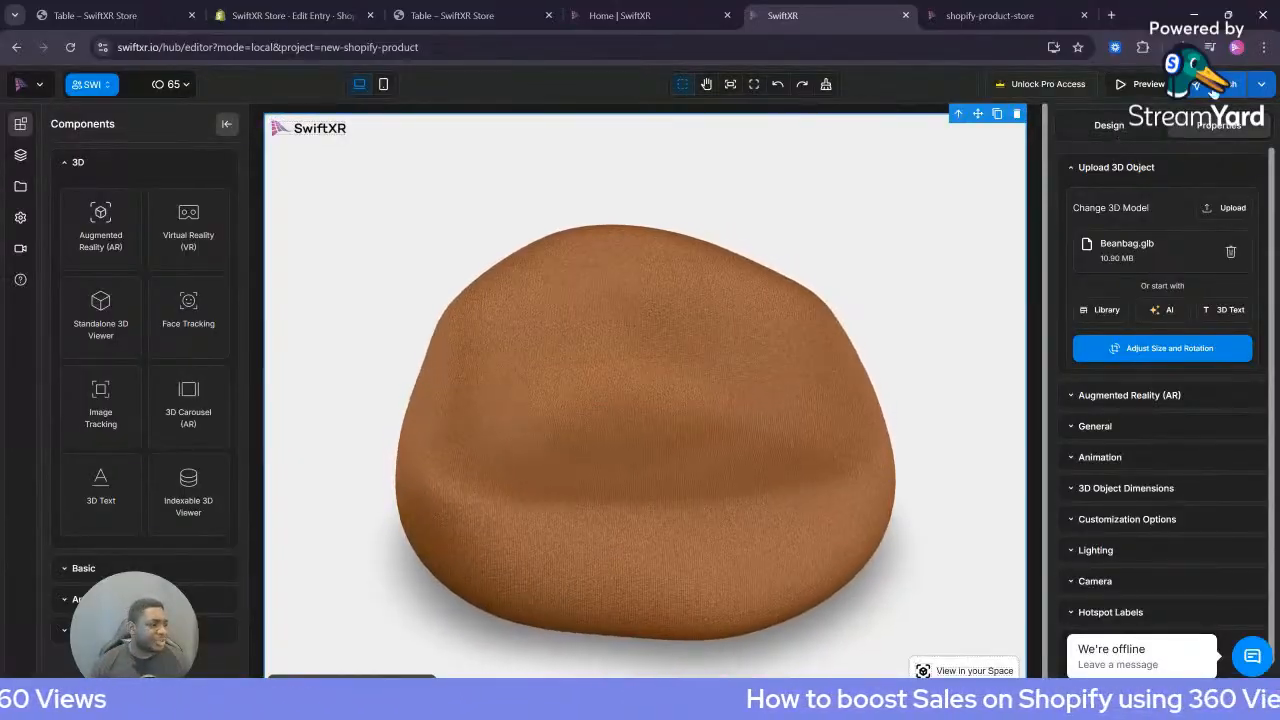
Publish the new-shopify-product project and switch to the SwiftXR Edit Entry page in the Shopify admin
left_click(1220, 84)
left_click(696, 440)
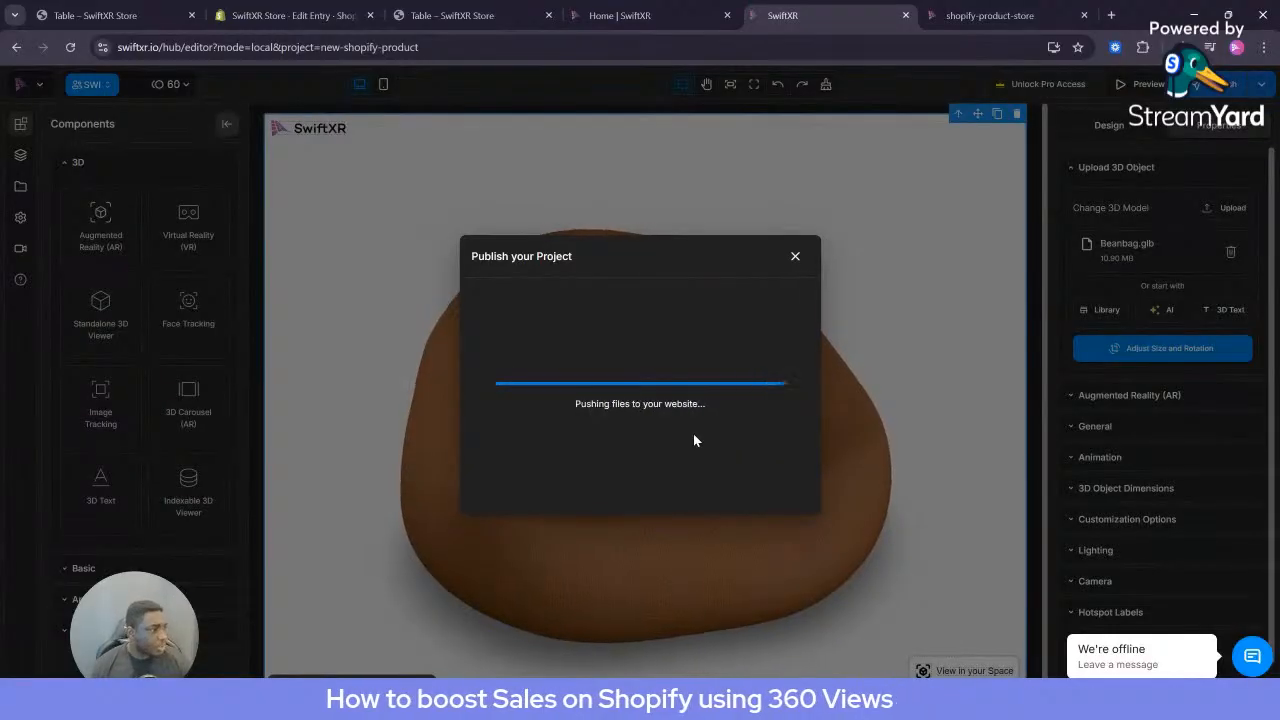
left_click(955, 16)
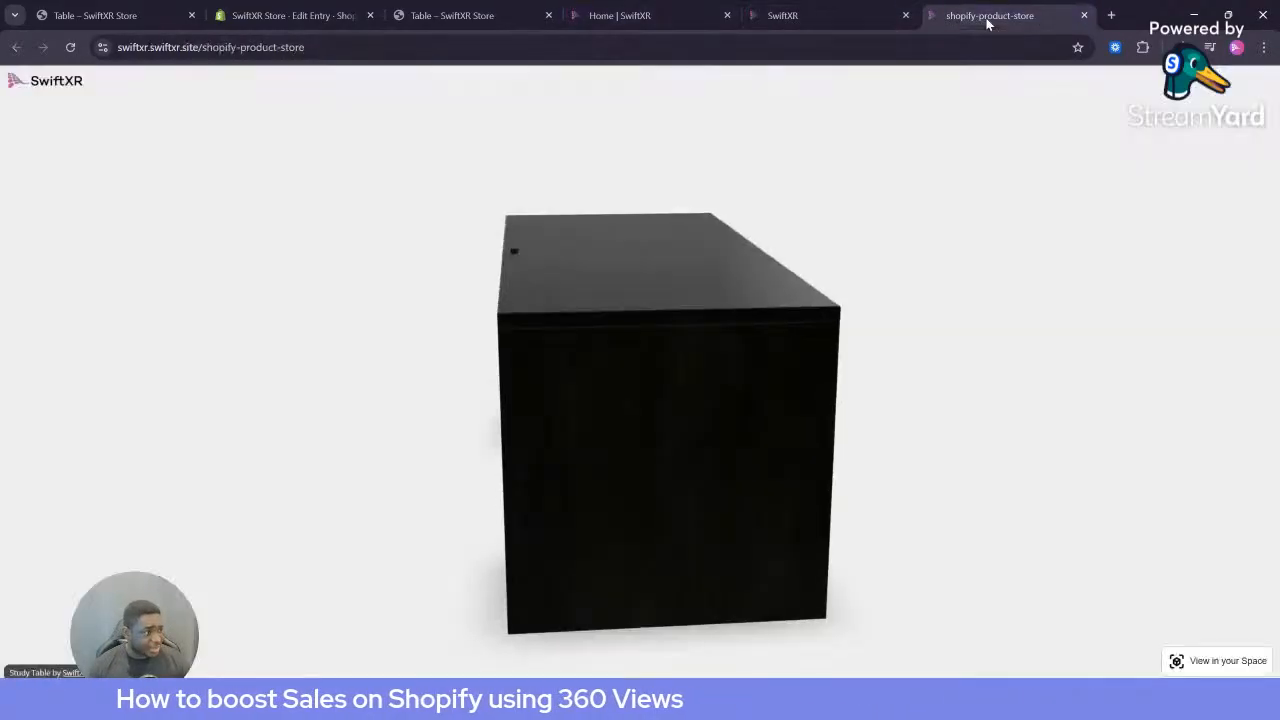
left_click(807, 18)
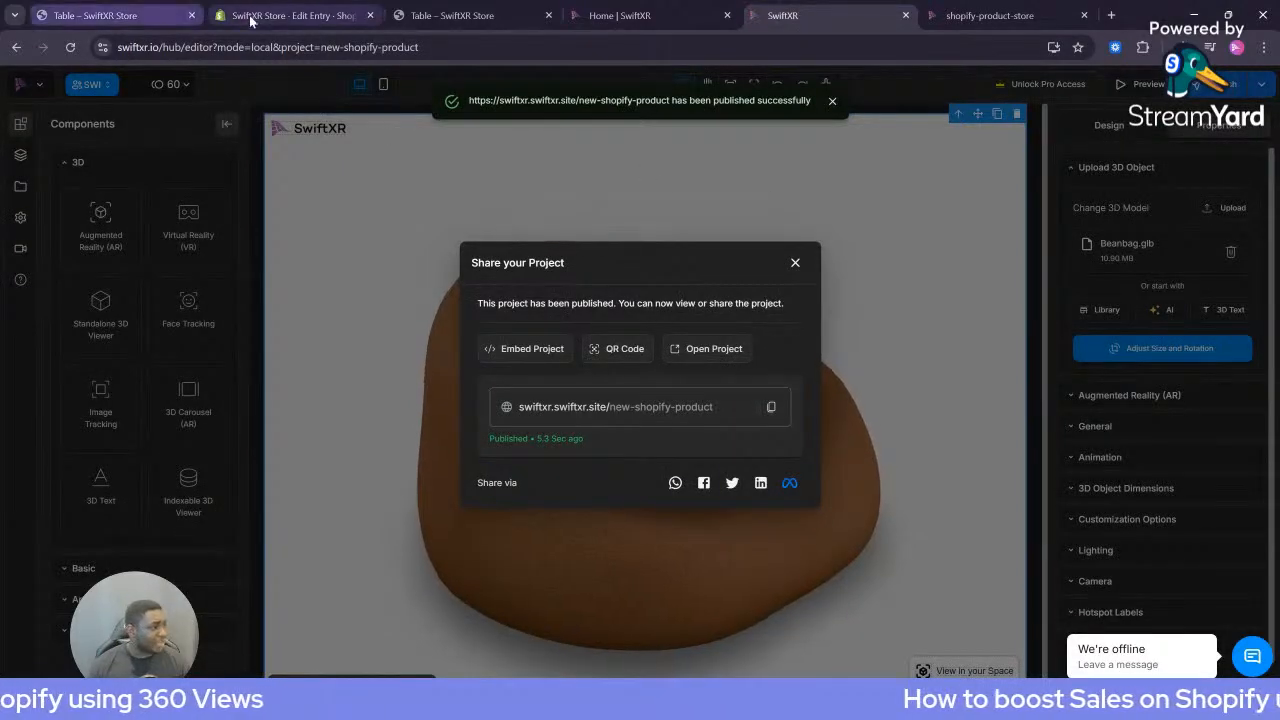
left_click(300, 16)
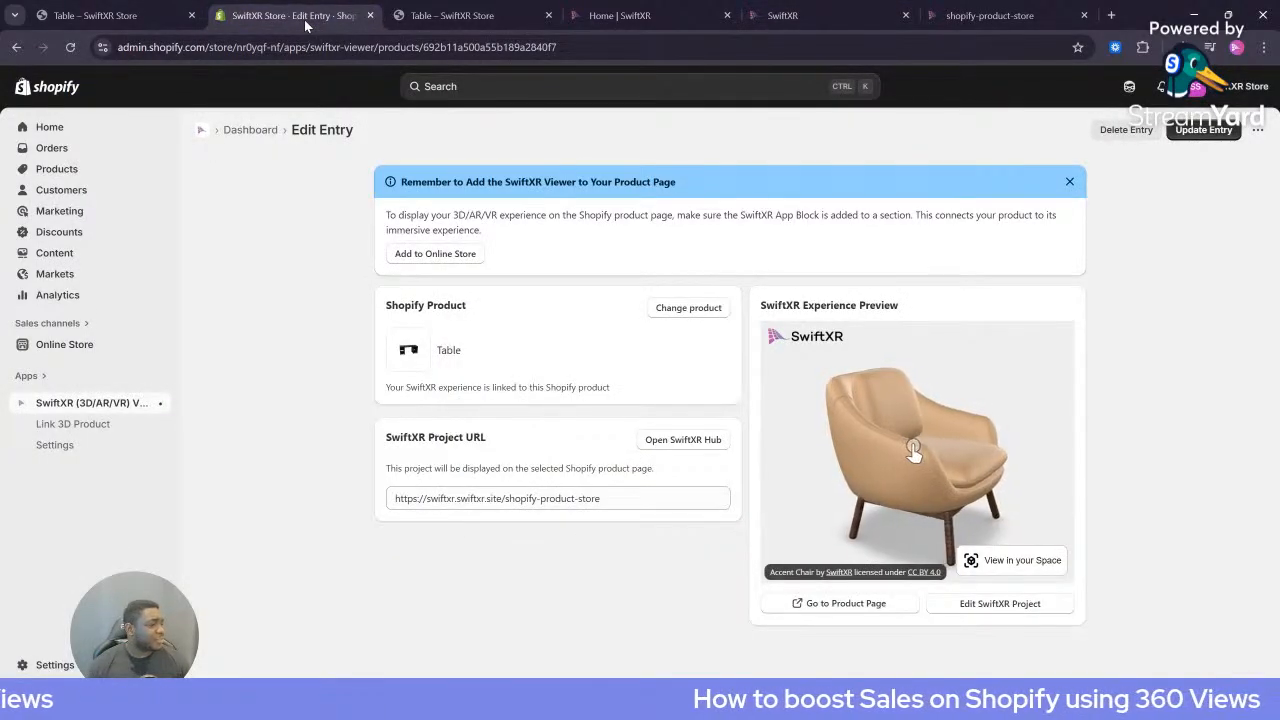
Start a new product in the Shopify products list and title it Beanbag
left_click(58, 169)
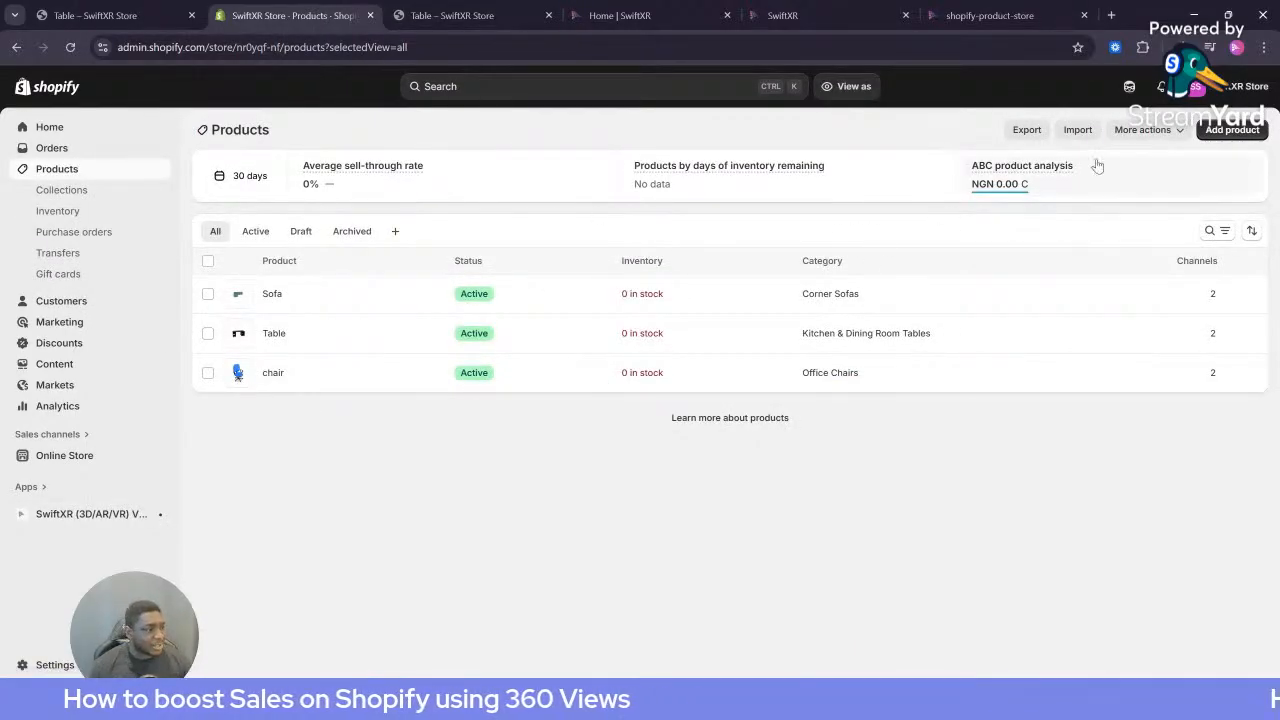
left_click(1207, 138)
left_click(491, 193)
type("Beanbag")
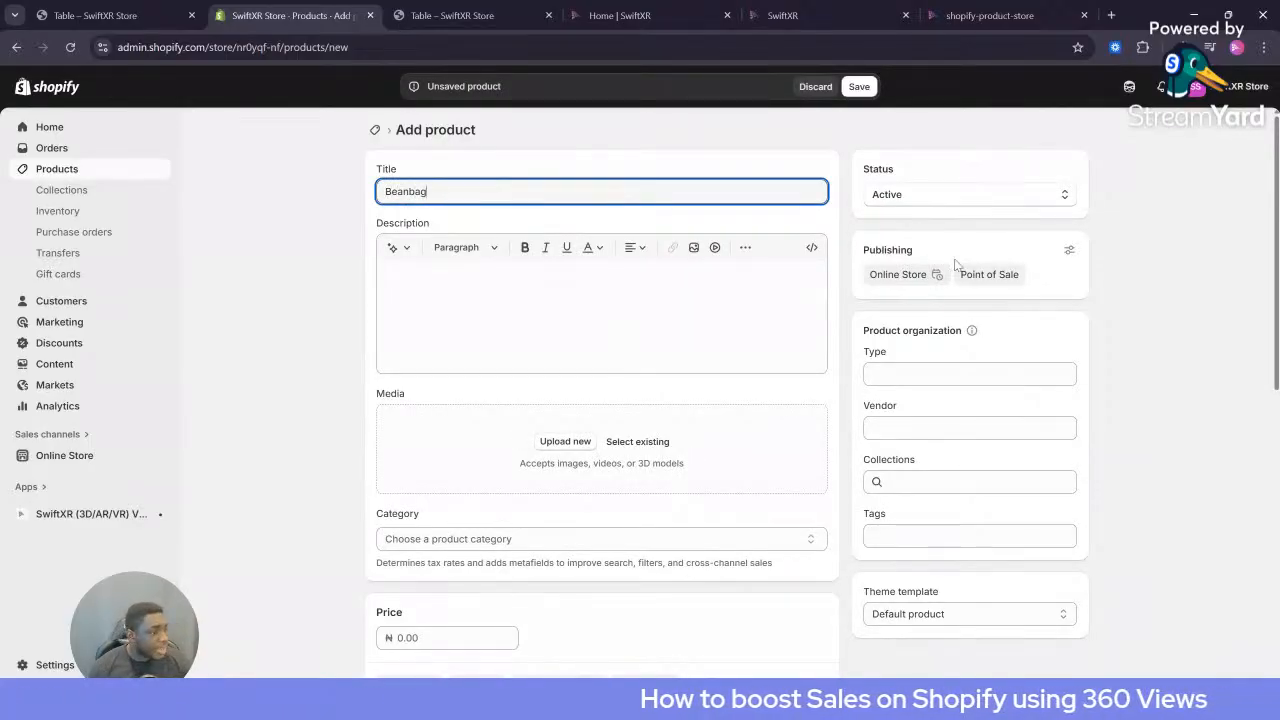
left_click(819, 389)
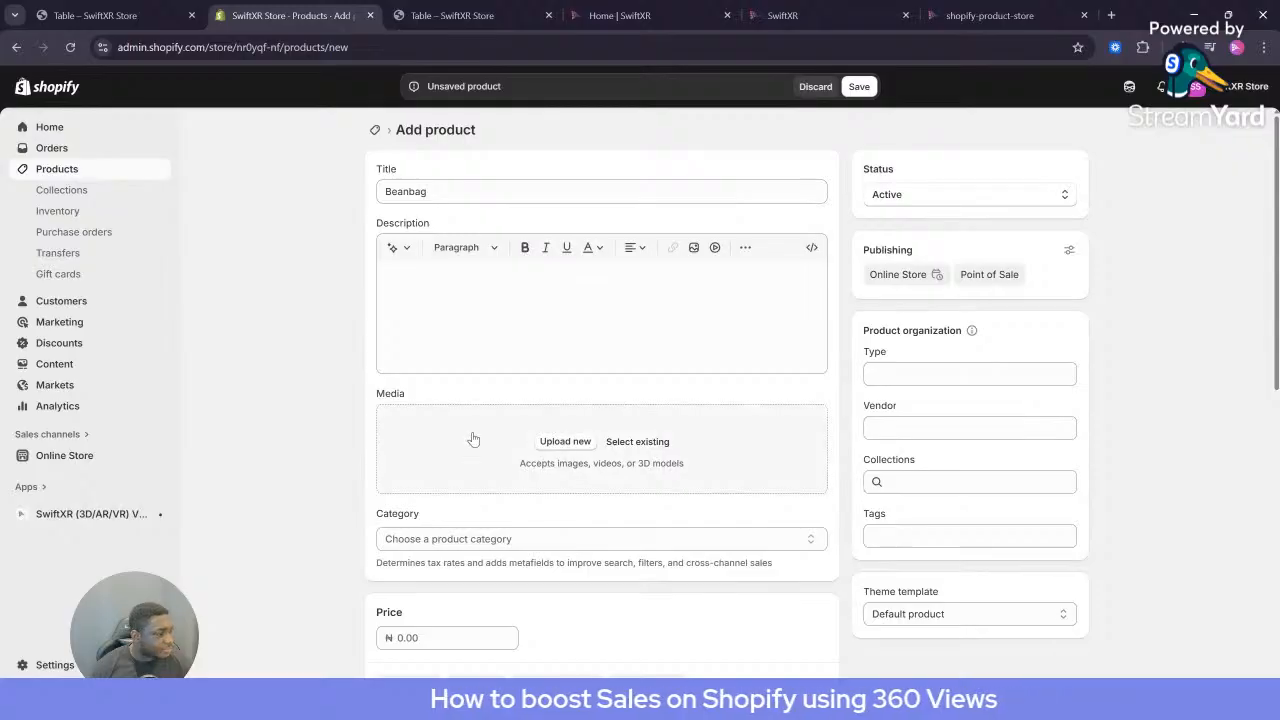
Upload swiftxr-snap (2).png and swiftxr-snap (3).png from Downloads as the Beanbag product's media
left_click(566, 443)
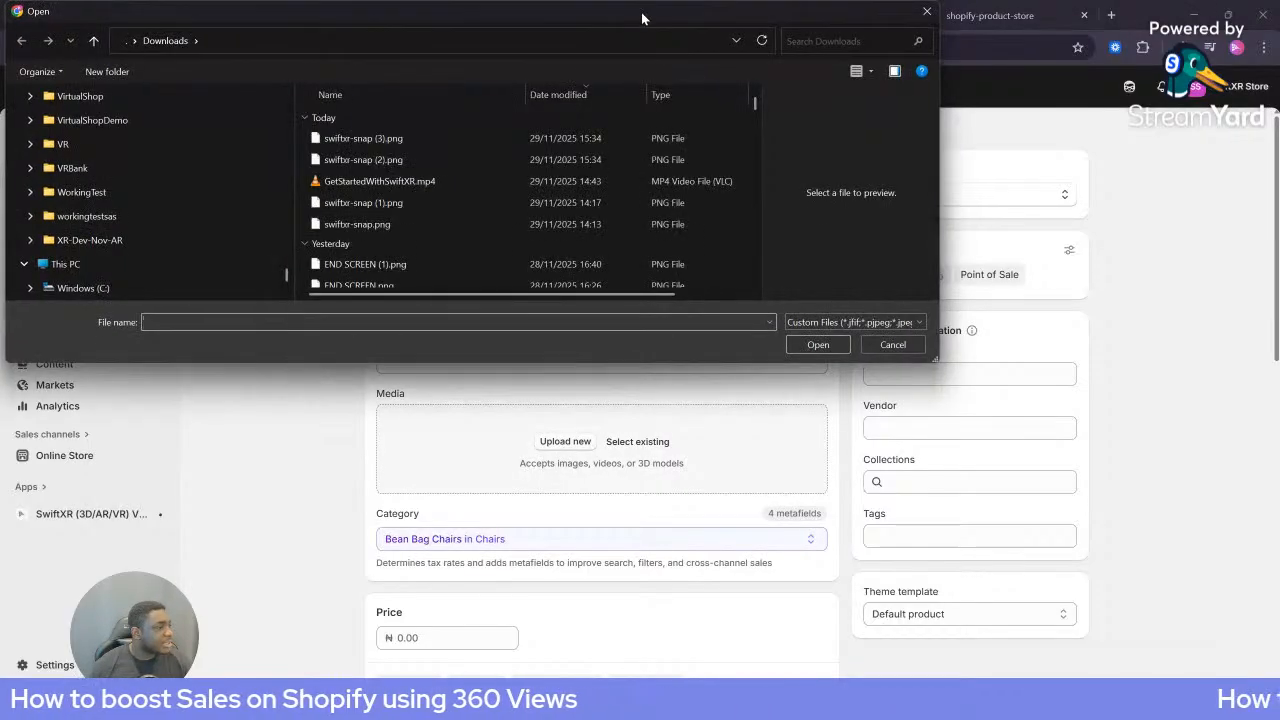
left_click(420, 142)
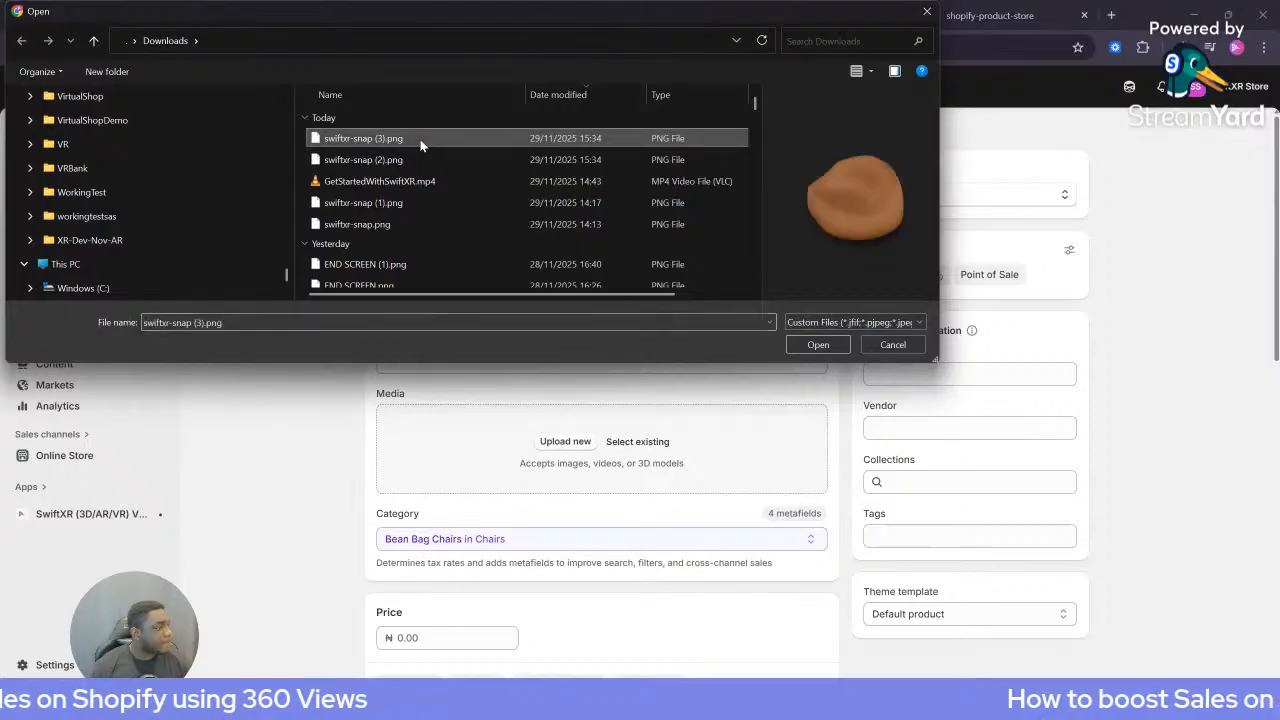
left_click(408, 157, "ctrl")
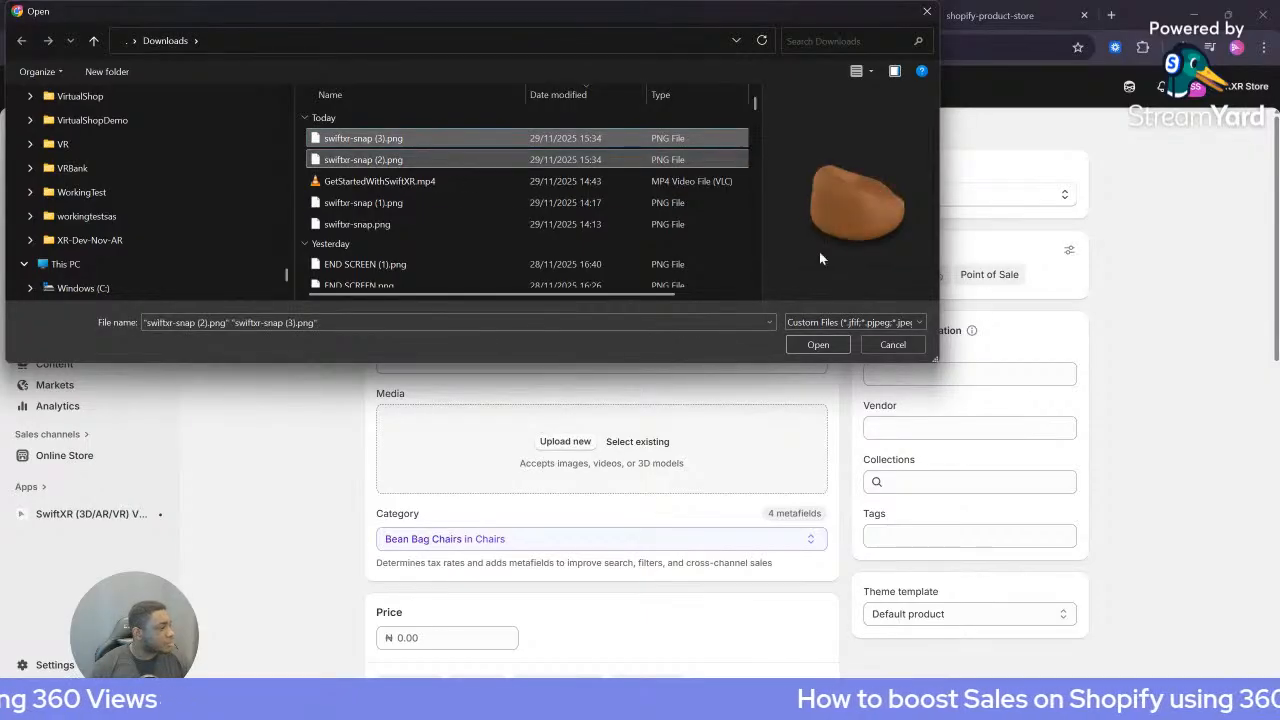
left_click(818, 344)
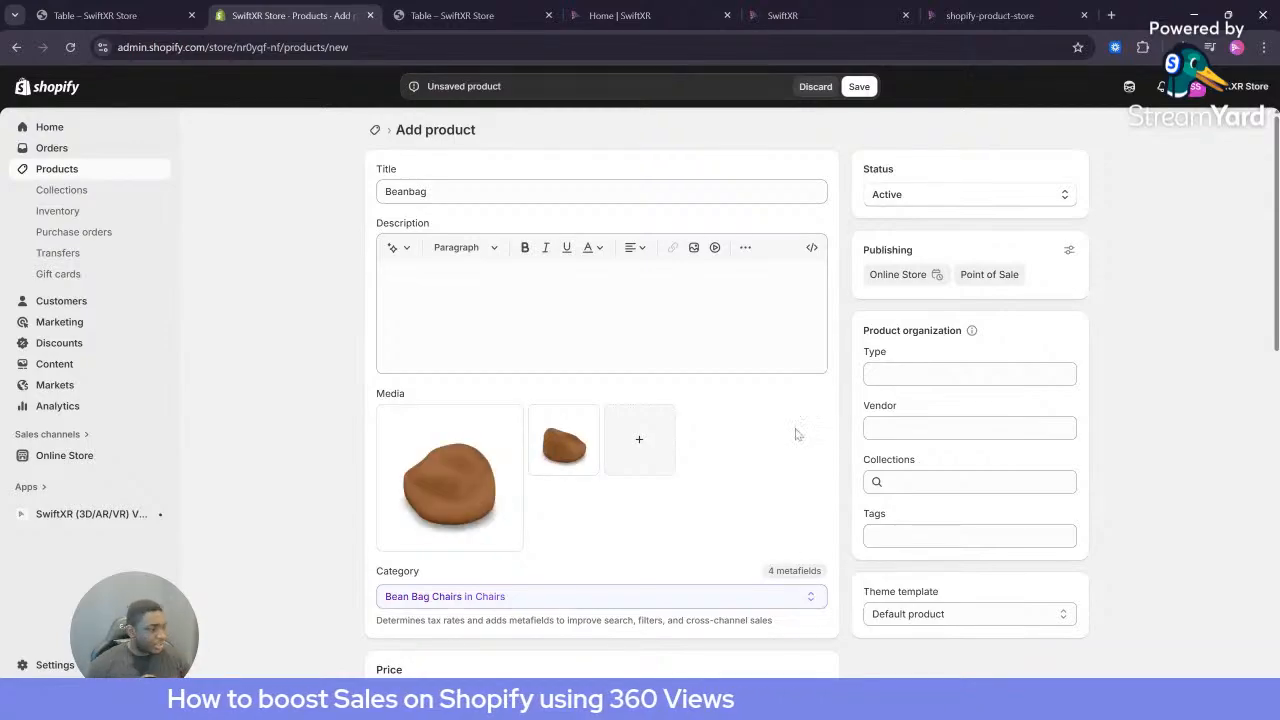
Set the Beanbag's price to ₦20,000 and save the product, leaving its status as Active
scroll(783, 440, "down", 2)
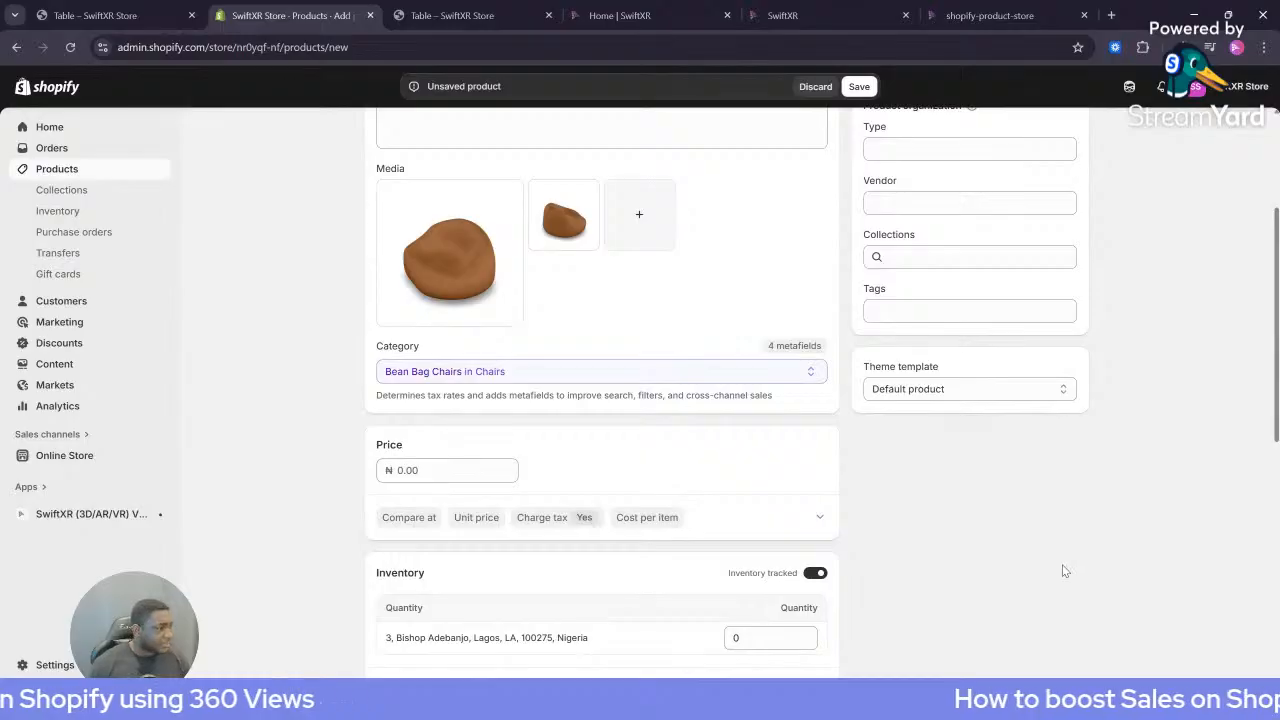
left_click(481, 473)
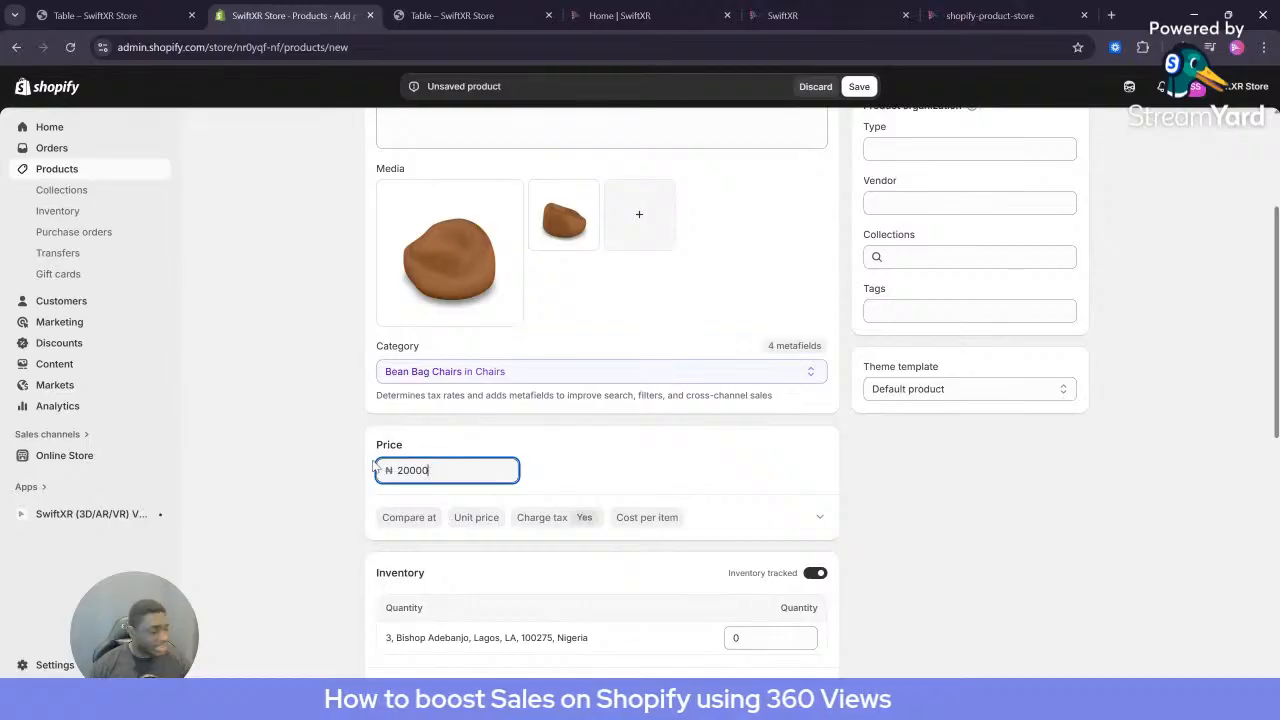
left_click(889, 523)
scroll(887, 525, "down", 3)
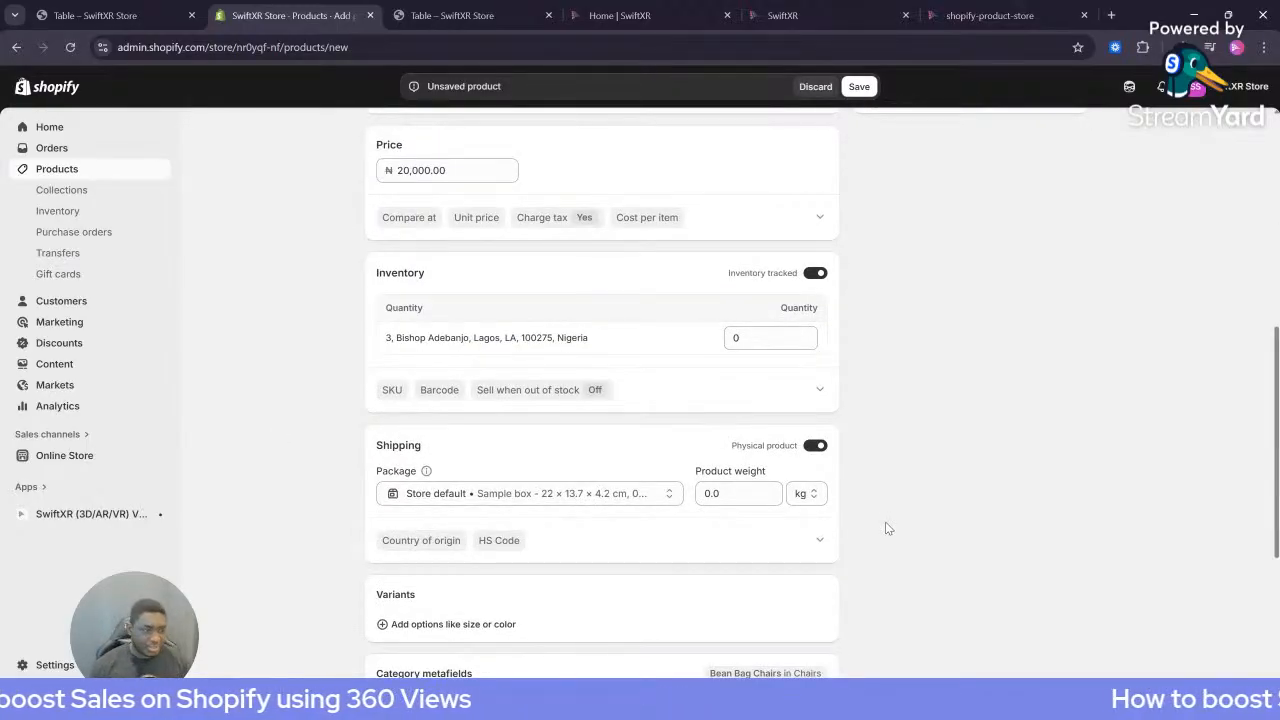
scroll(924, 536, "down", 3)
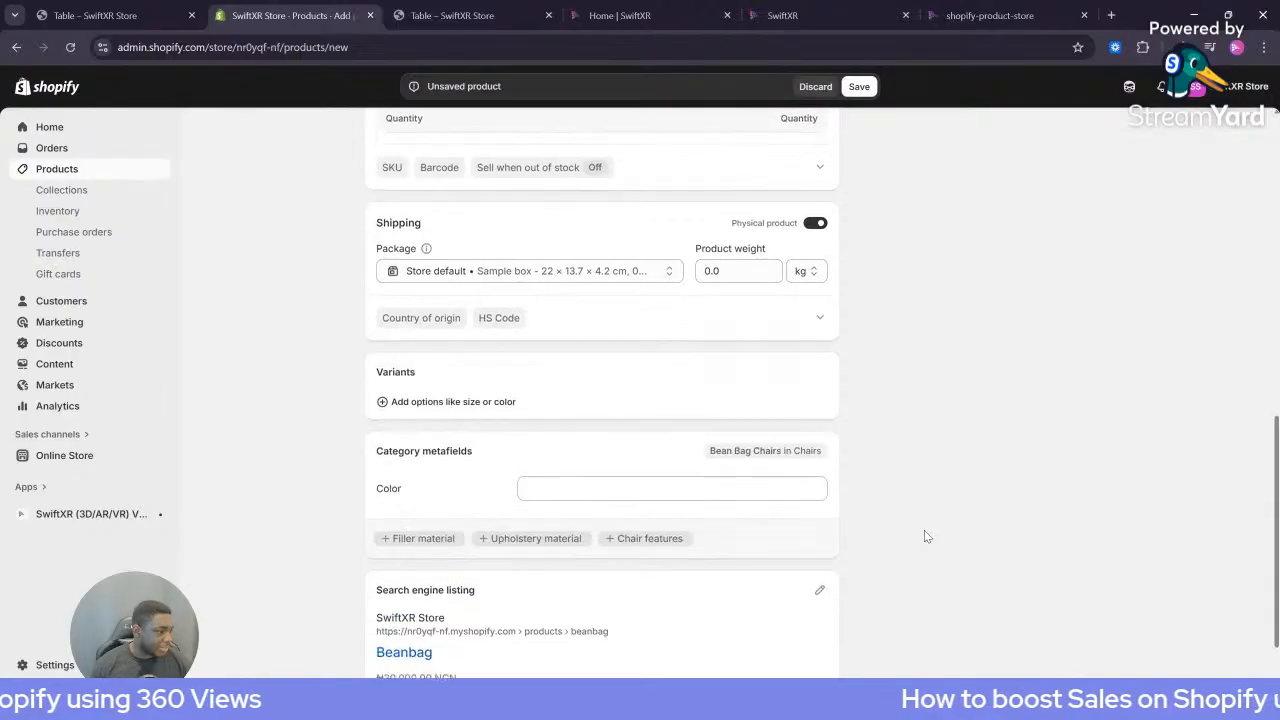
scroll(980, 514, "up", 10)
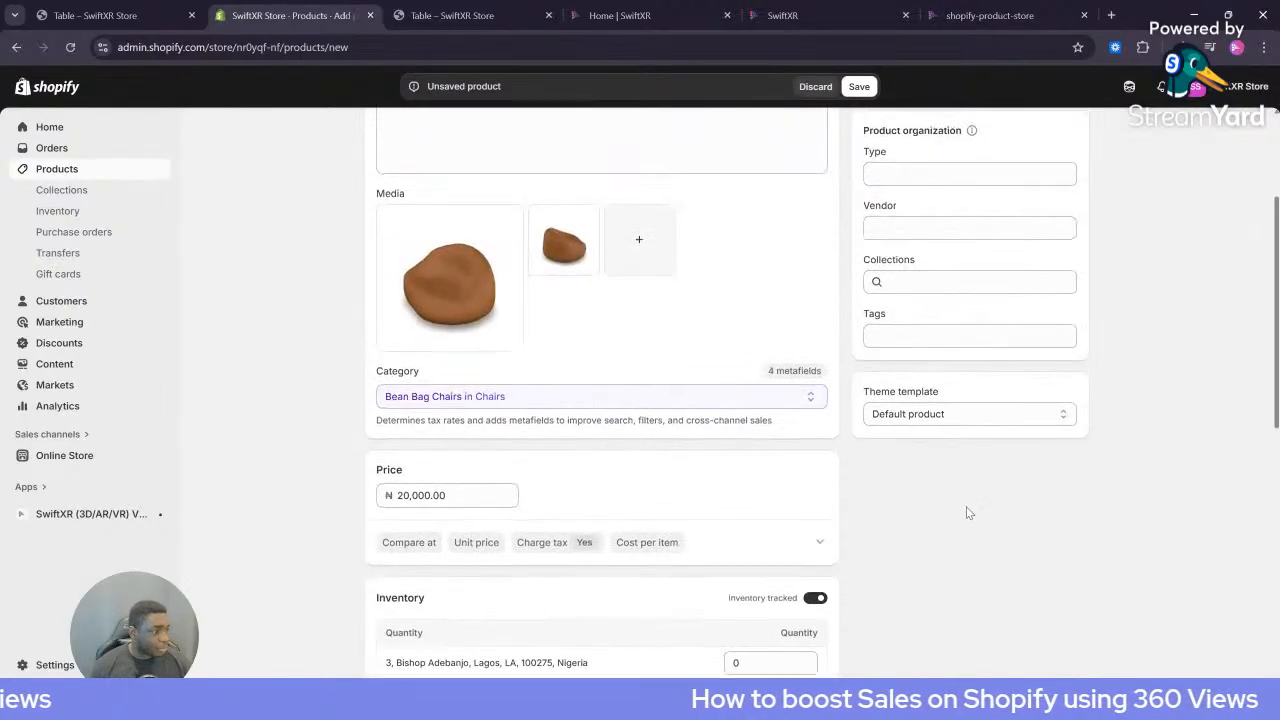
left_click(859, 86)
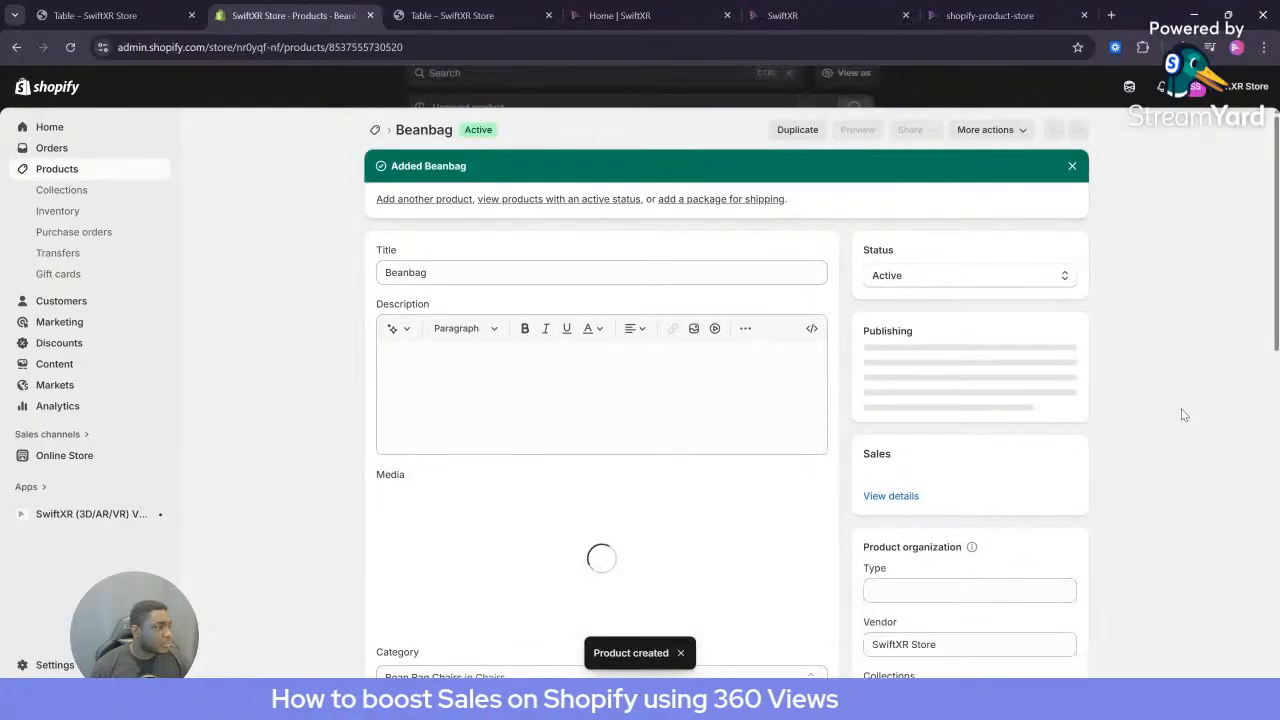
left_click(1019, 276)
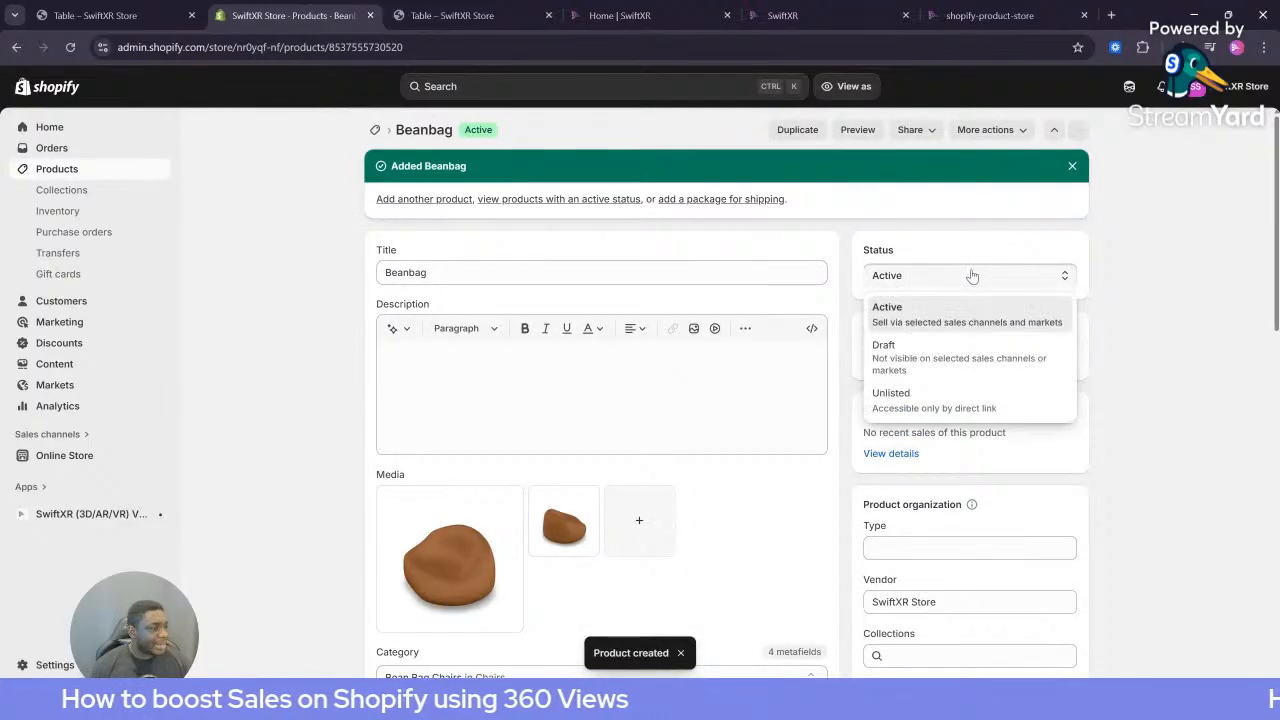
left_click(1105, 224)
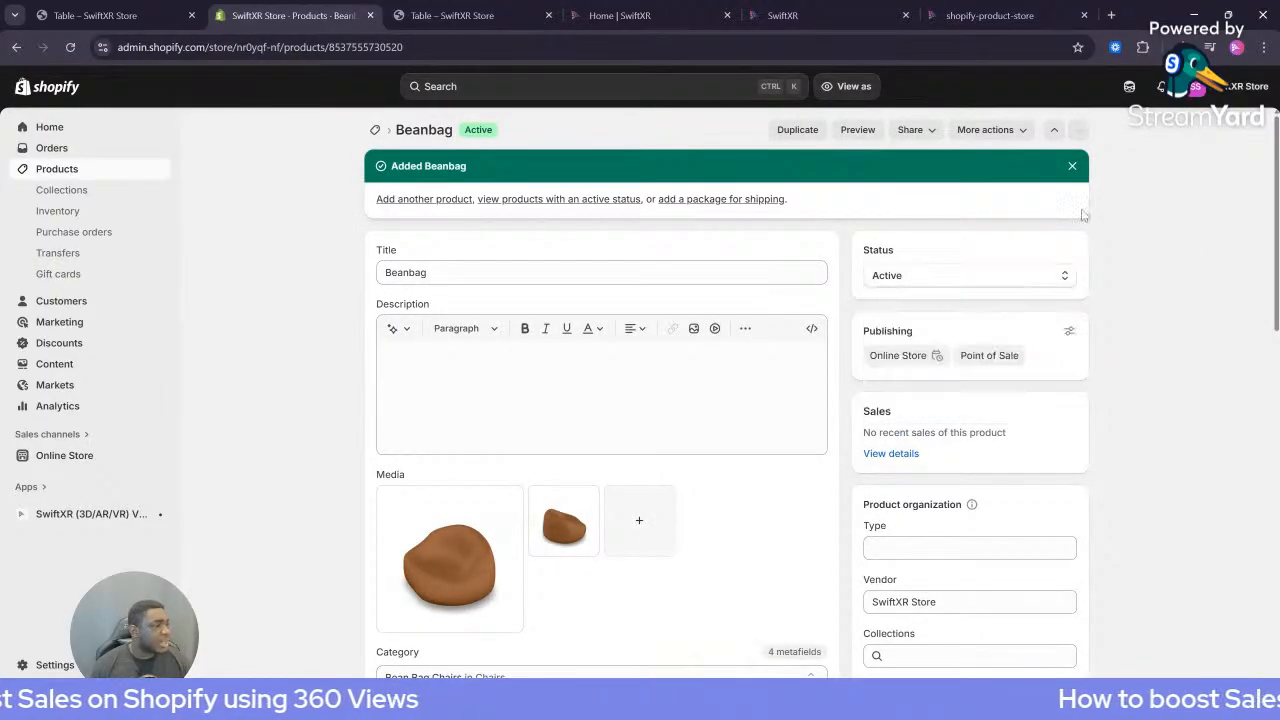
Switch to the online store tab, go to the store's home page and view the Beanbag product page
left_click(446, 14)
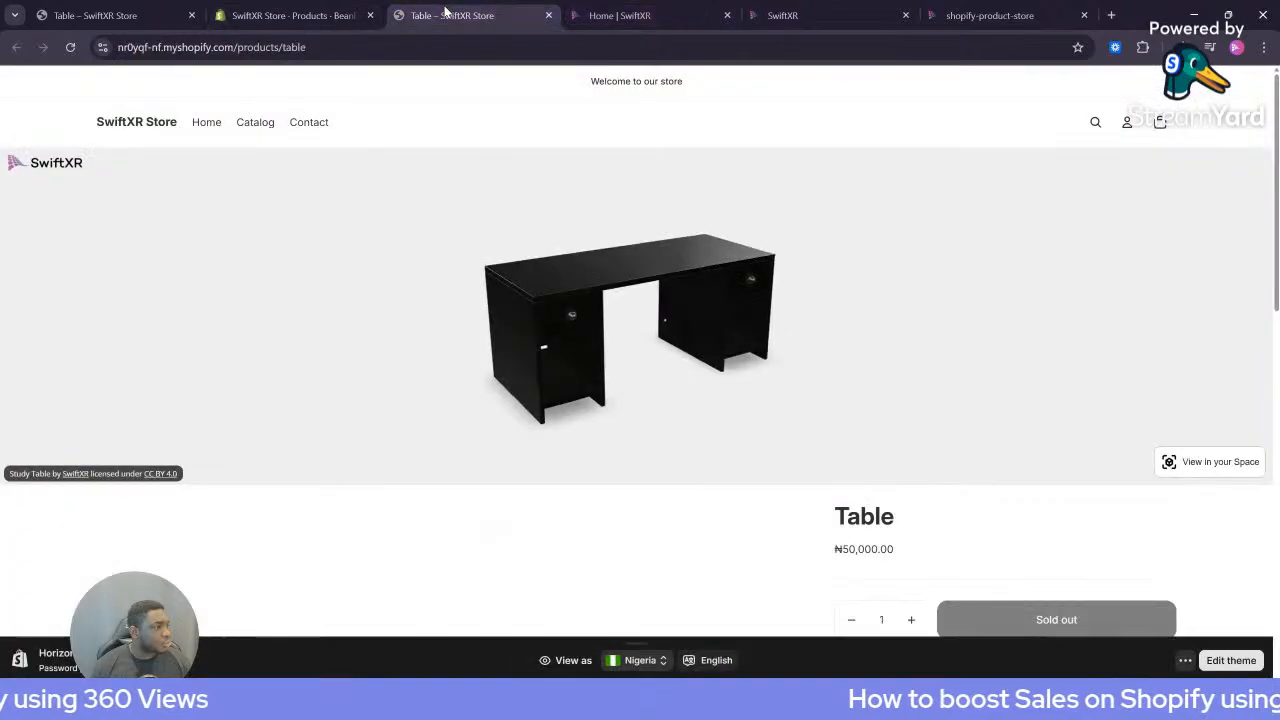
left_click(150, 123)
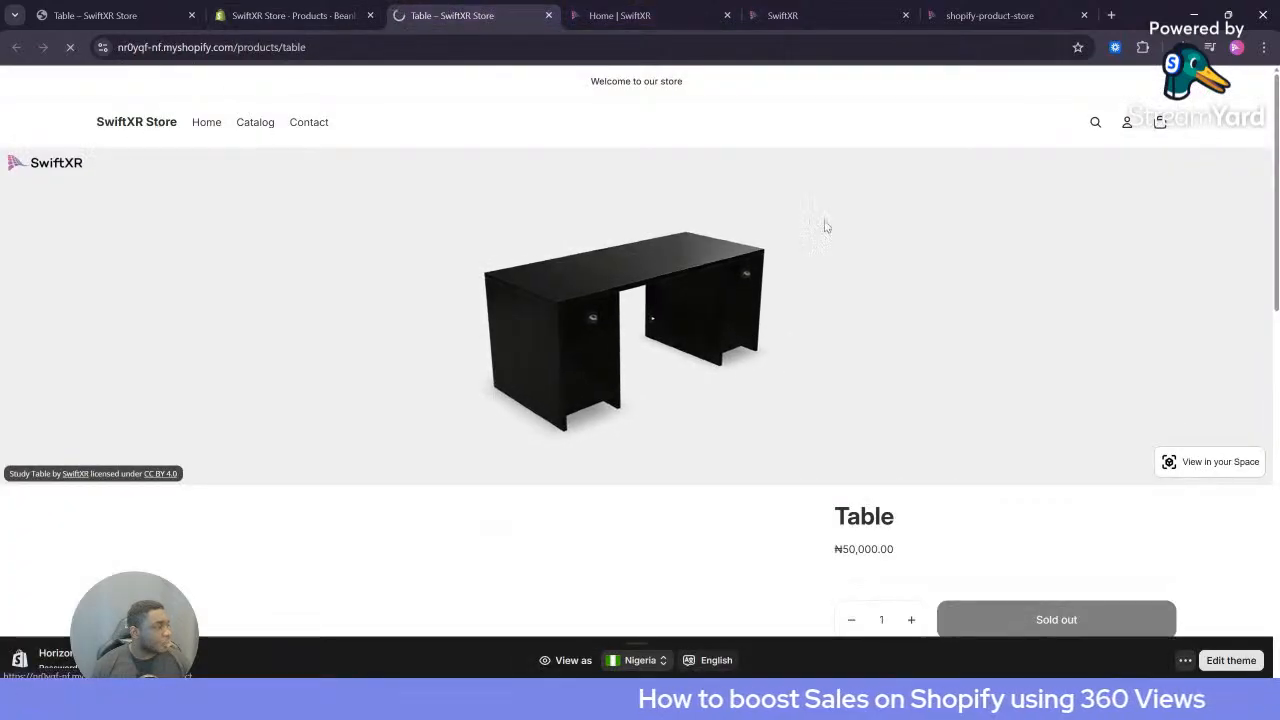
scroll(985, 263, "down", 4)
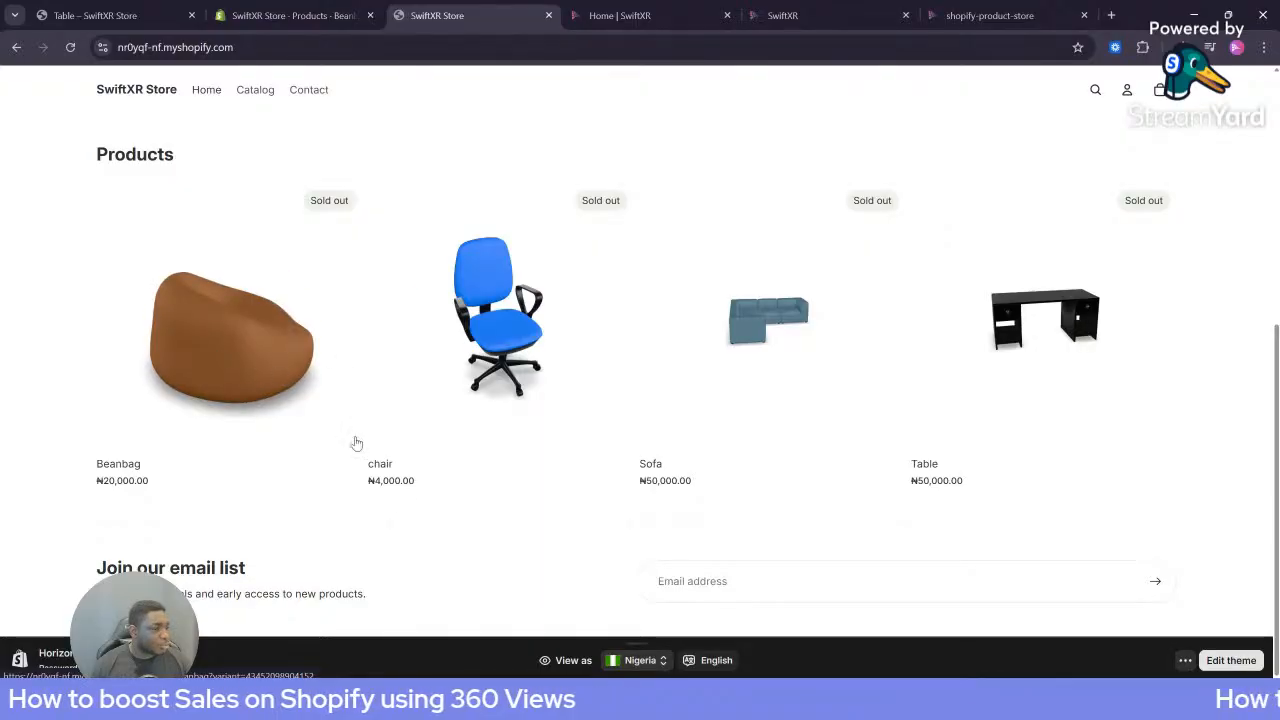
left_click(228, 345)
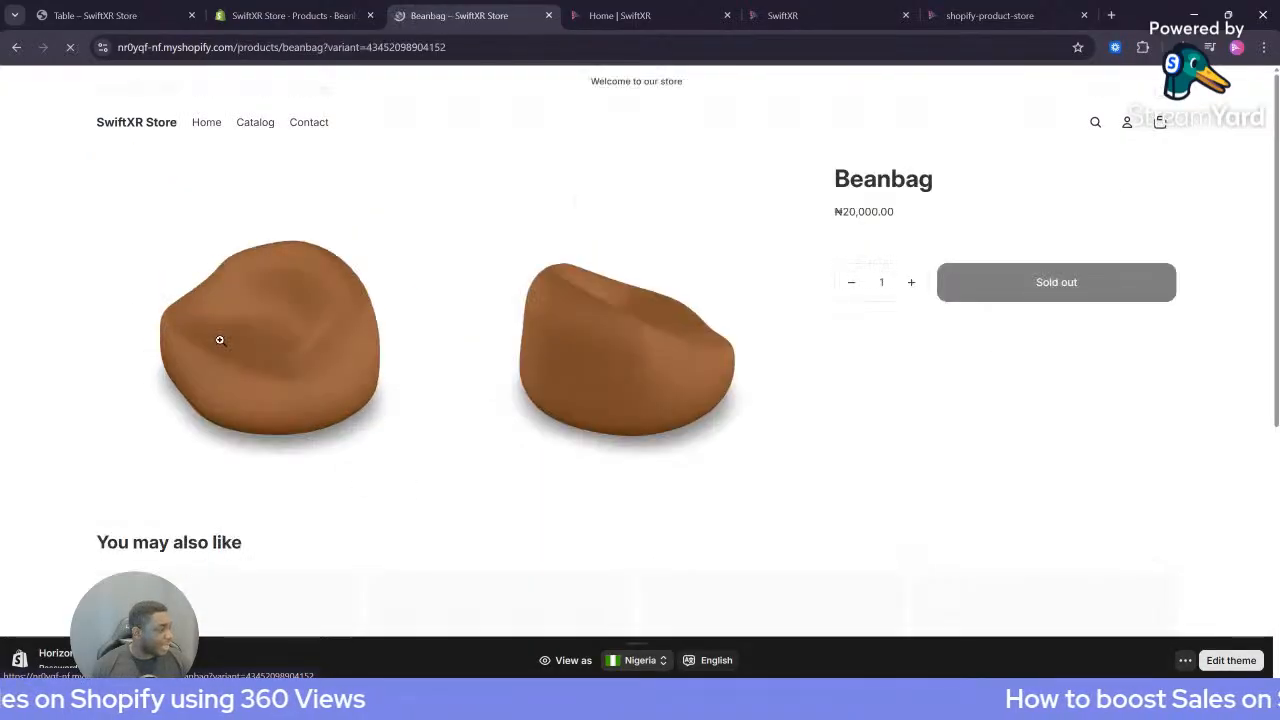
scroll(855, 350, "down", 3)
scroll(855, 351, "up", 3)
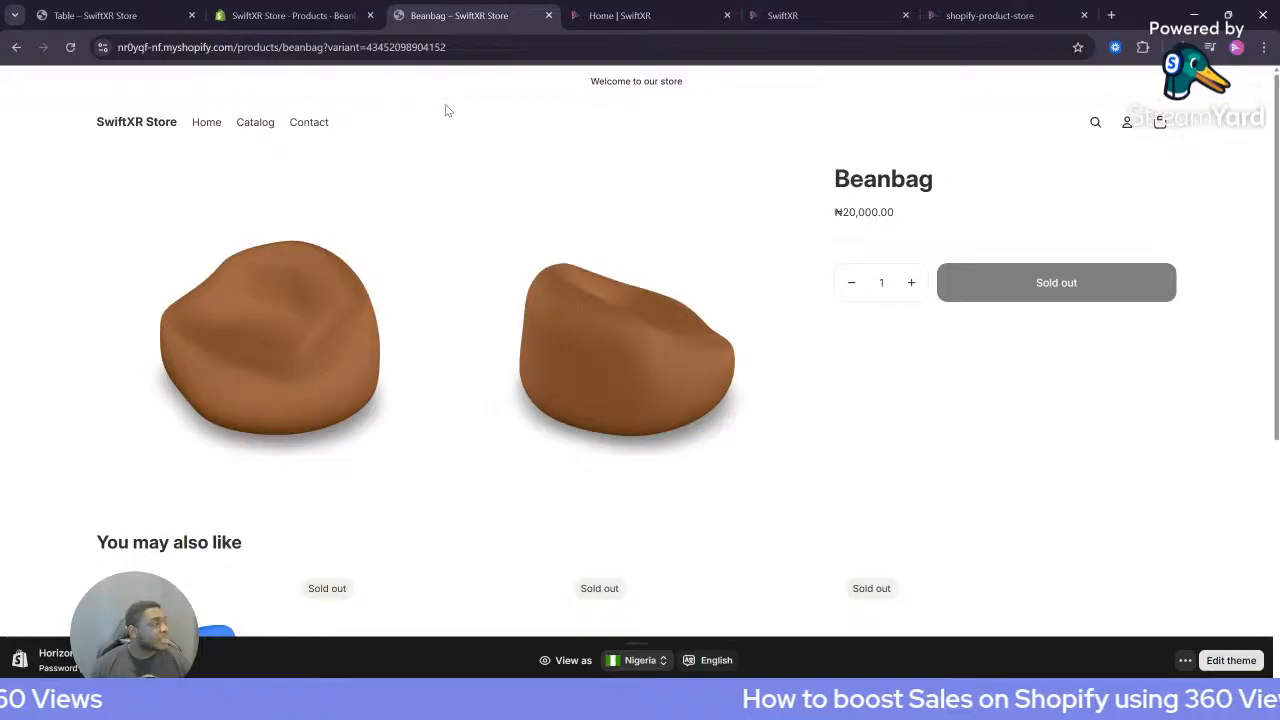
Switch to the SwiftXR editor, copy the published new-shopify-product project link and return to the Shopify admin
left_click(780, 18)
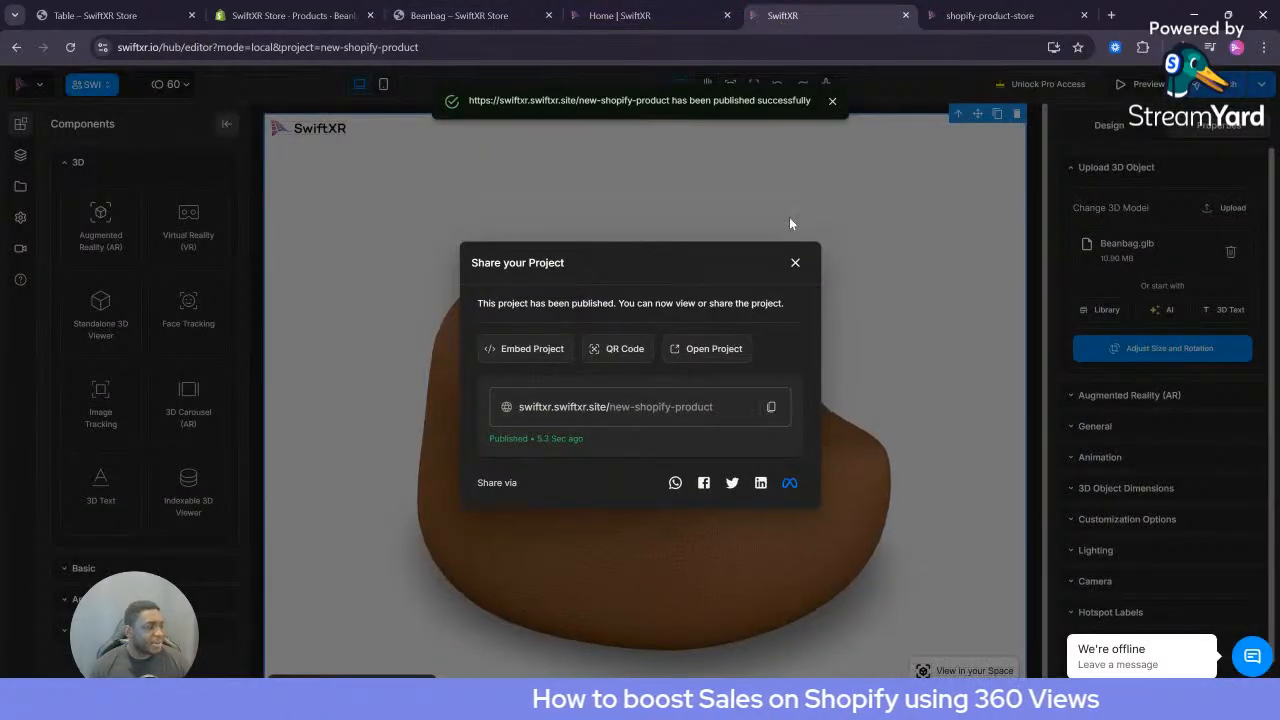
left_click(770, 410)
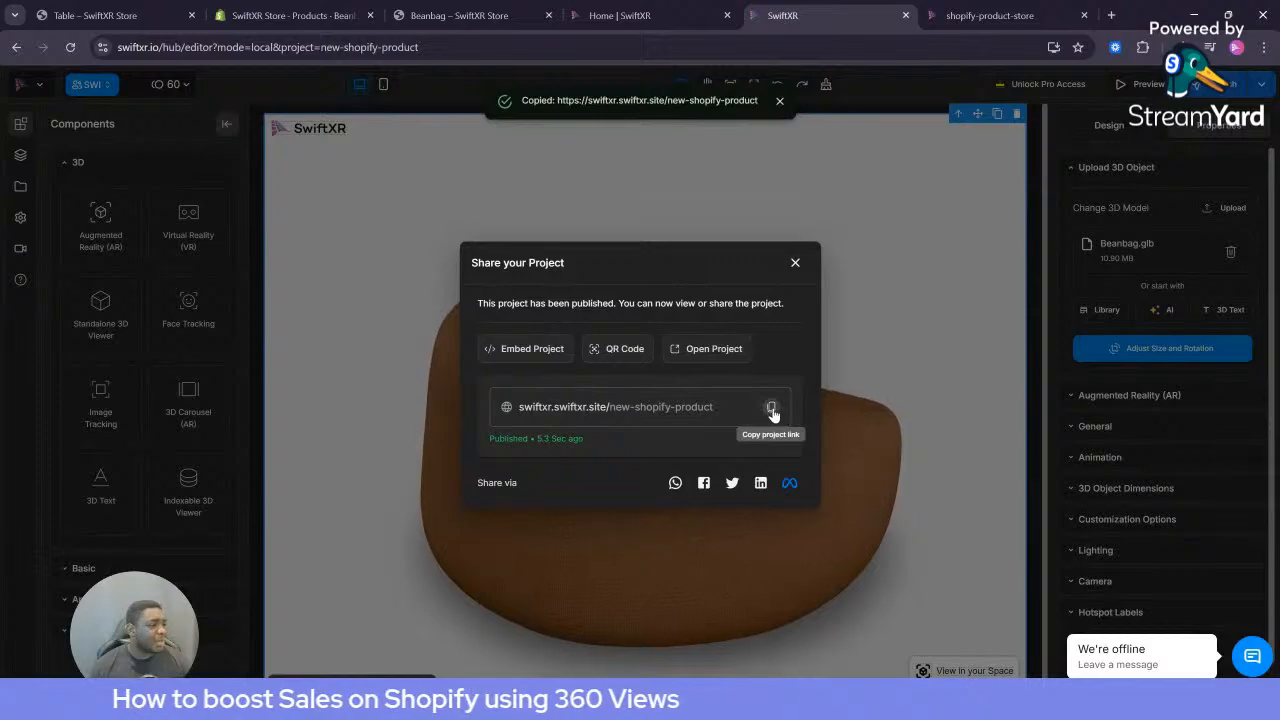
left_click(290, 15)
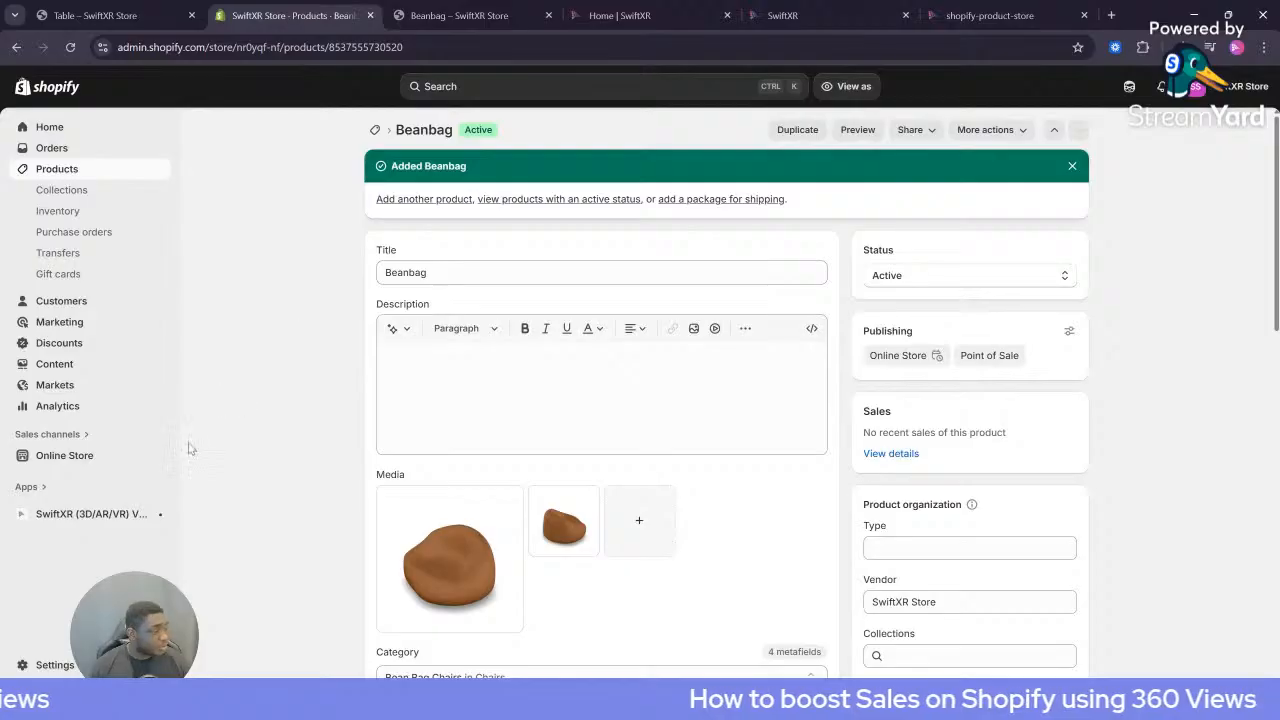
Create a new 3D product view entry in the SwiftXR Viewer app and select Beanbag as its Shopify product
left_click(80, 513)
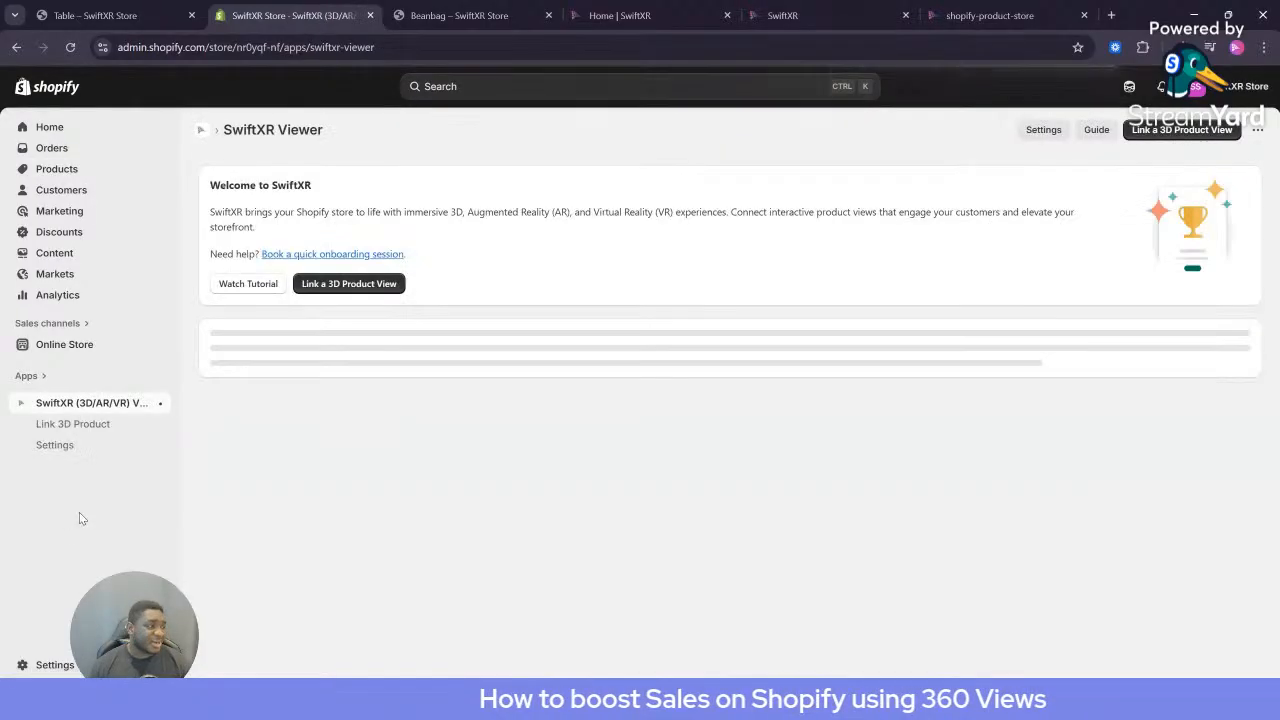
left_click(363, 285)
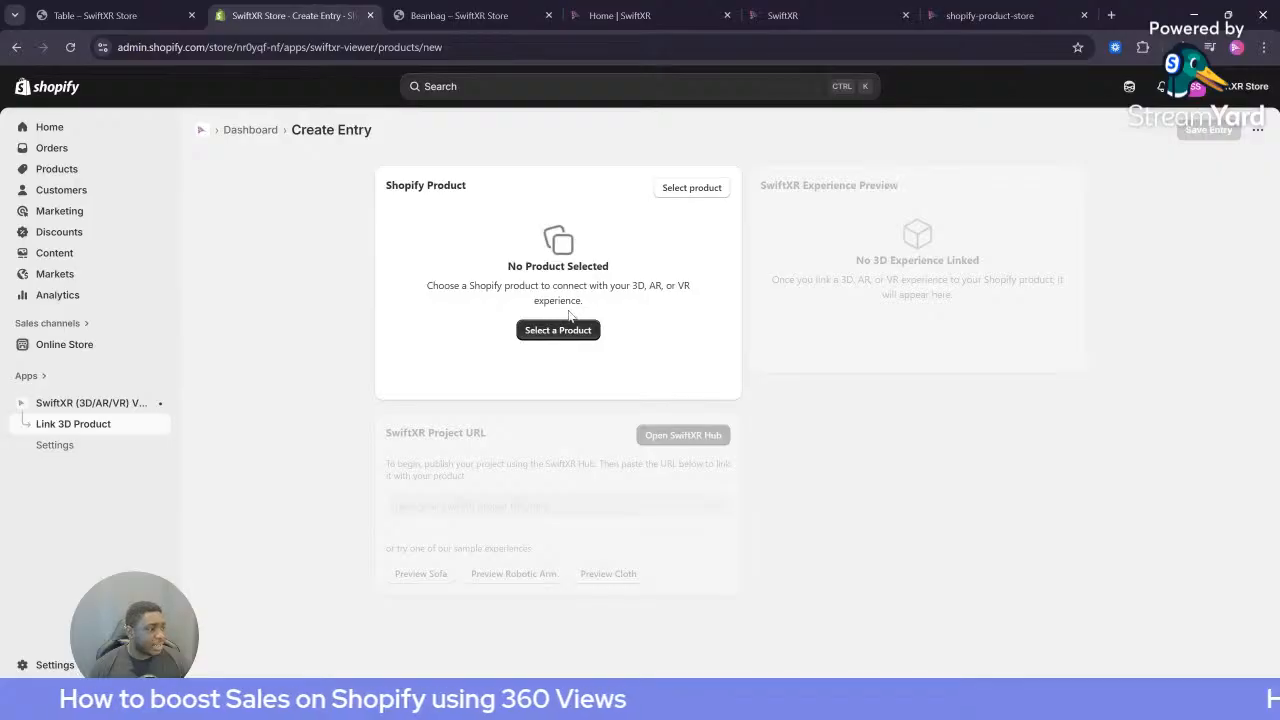
left_click(556, 332)
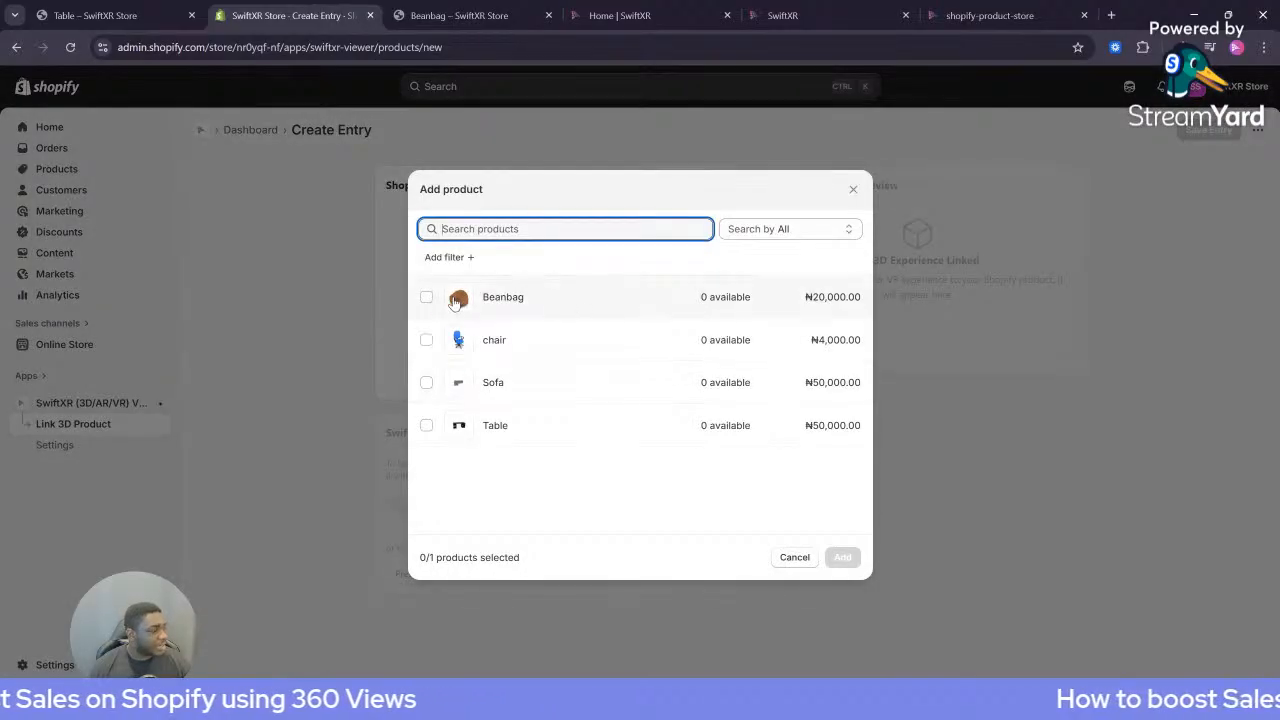
left_click(428, 300)
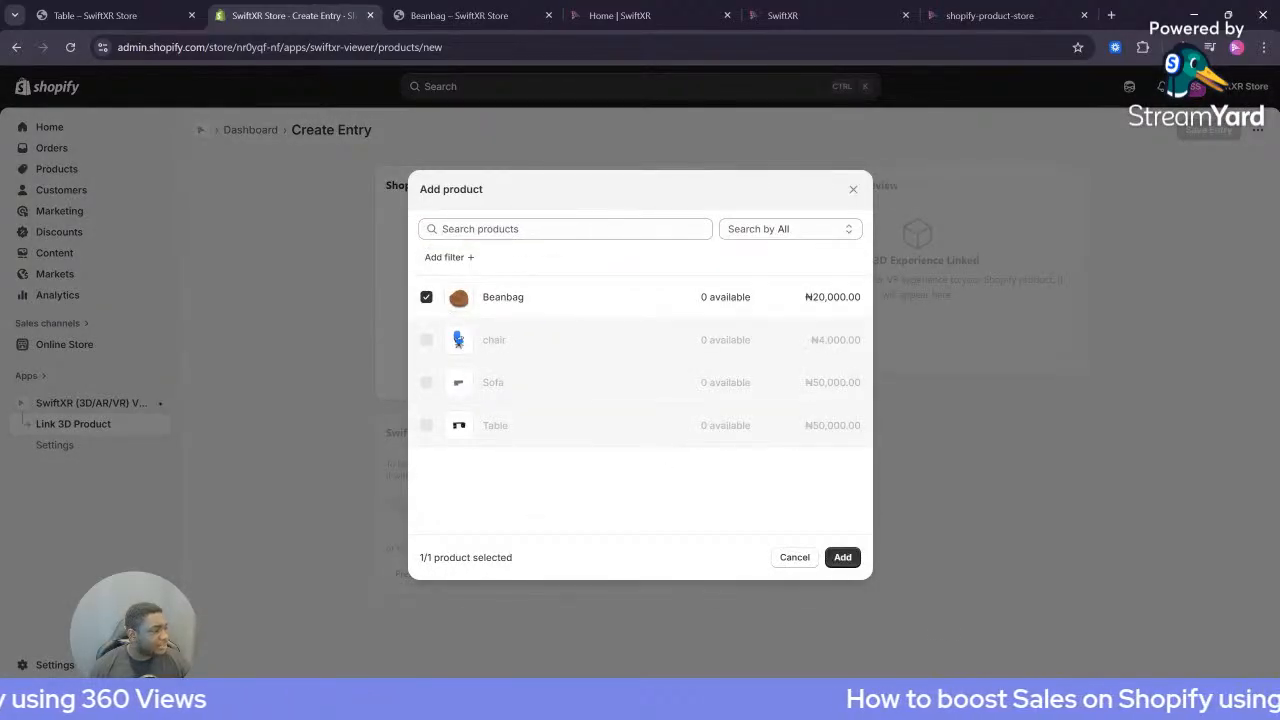
left_click(842, 557)
left_click(508, 389)
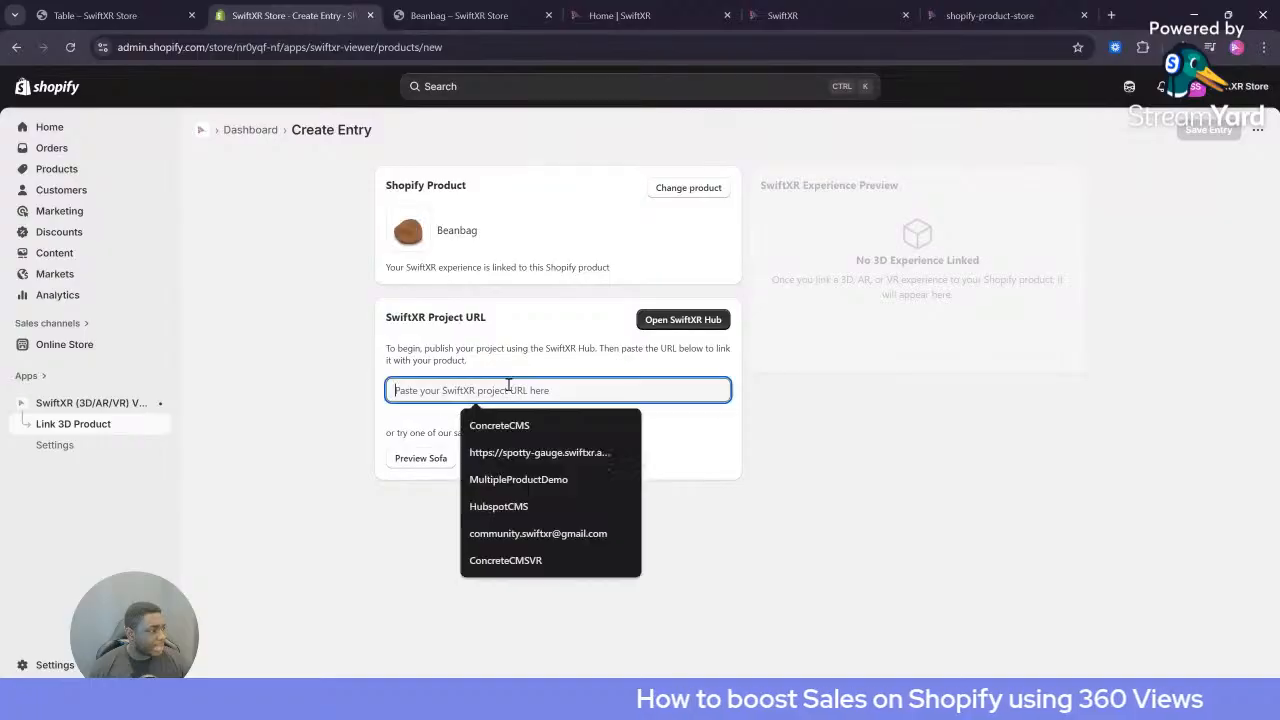
key("ctrl+v")
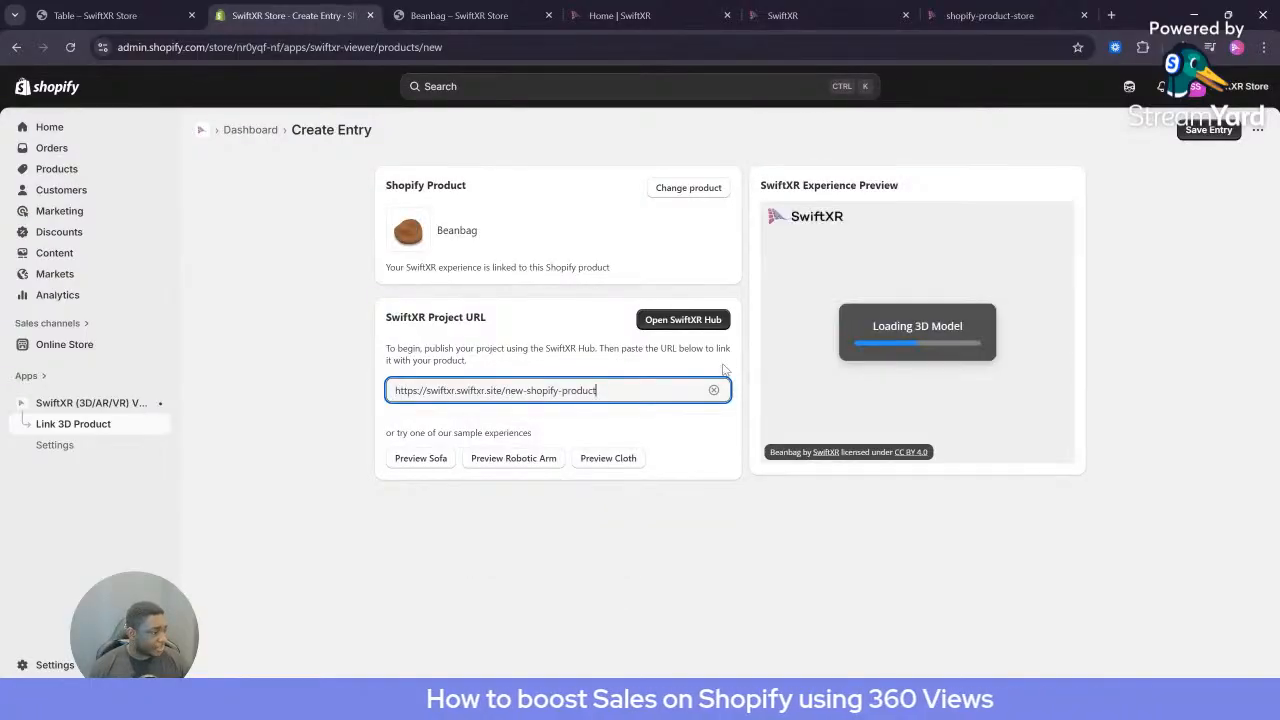
left_click_drag(1030, 362, 931, 364)
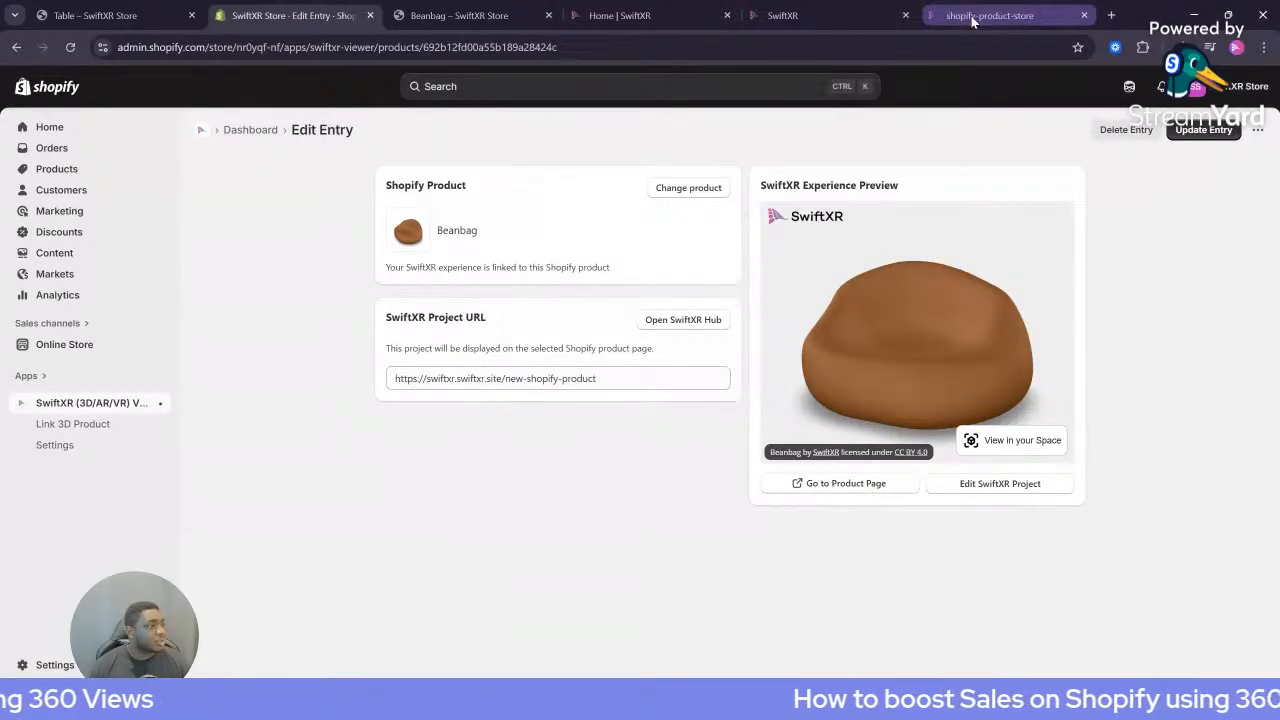
Reload the Beanbag page in the online store and rotate its embedded 3D model to inspect it from several angles
left_click(460, 15)
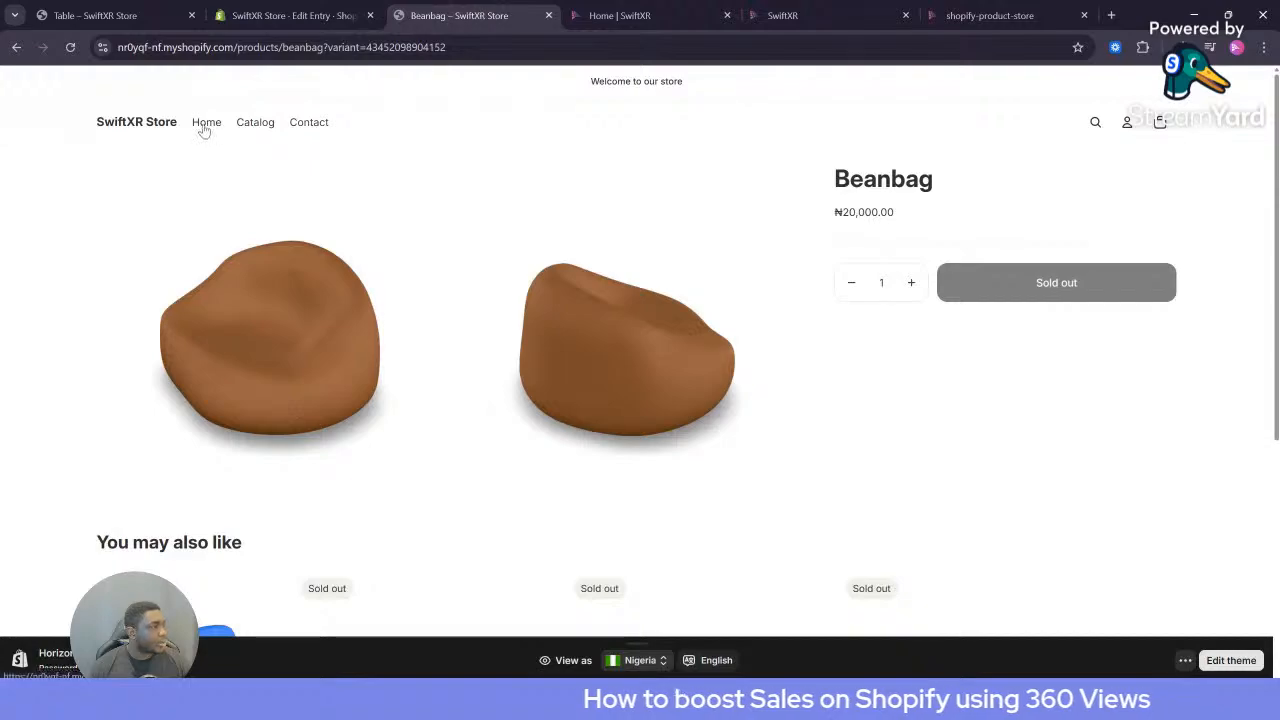
left_click(72, 47)
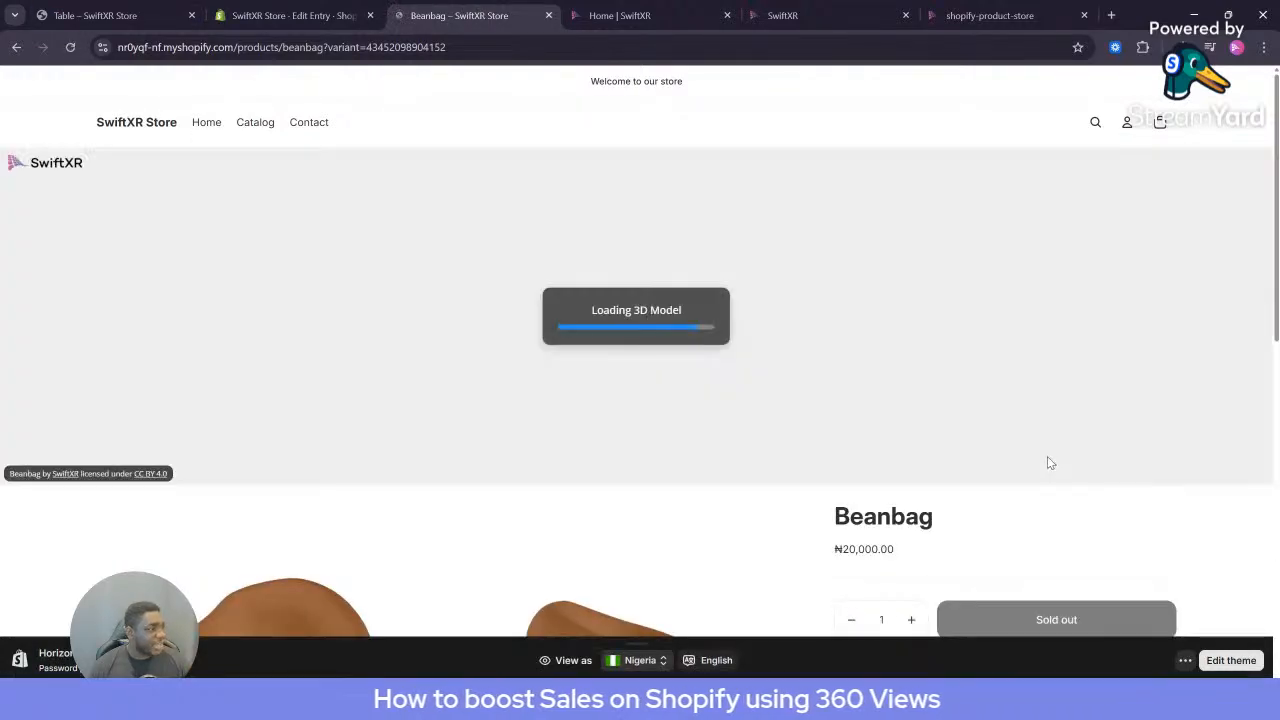
left_click_drag(940, 354, 659, 404)
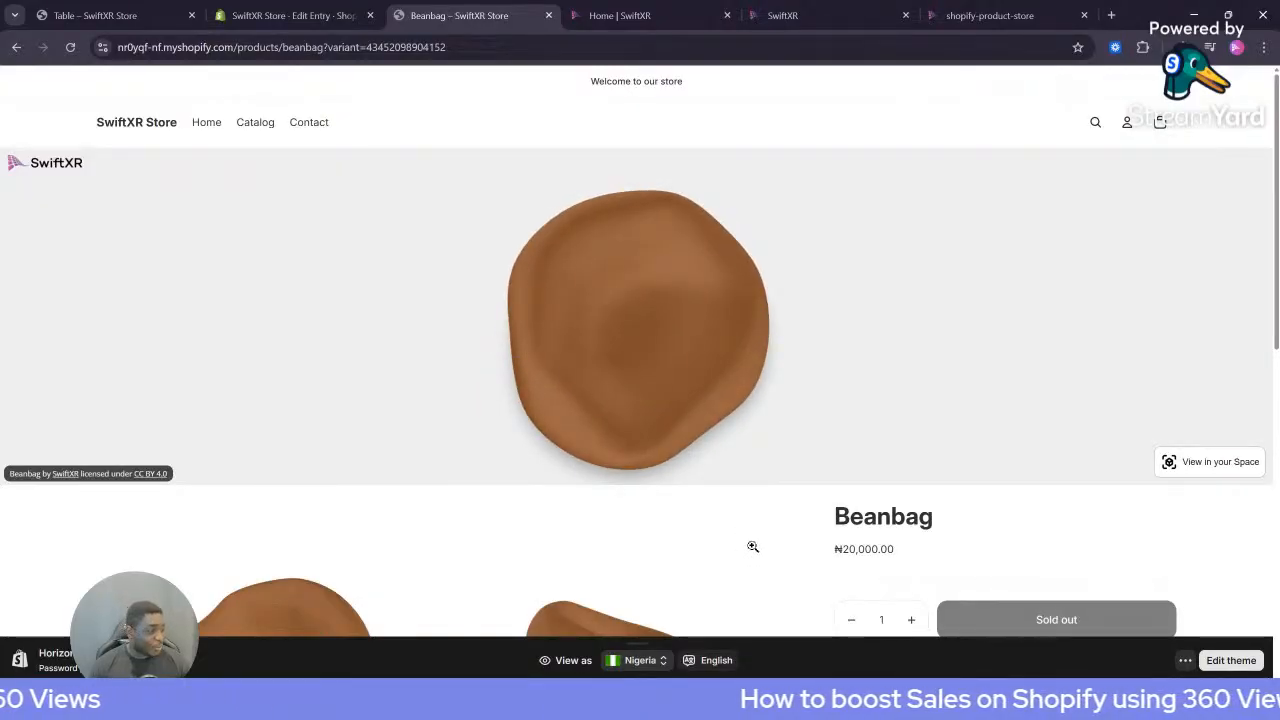
scroll(757, 534, "down", 3)
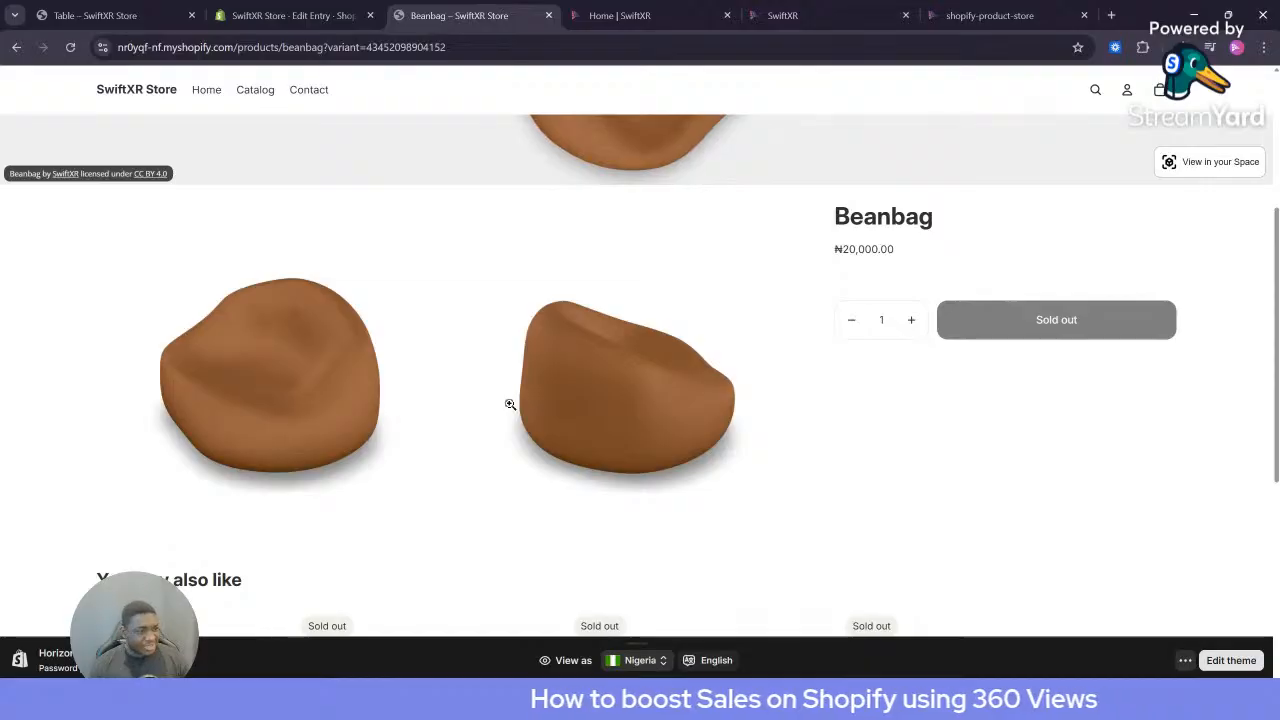
scroll(640, 408, "up", 2)
left_click_drag(781, 241, 766, 183)
scroll(693, 402, "up", 1)
scroll(693, 402, "up", 2)
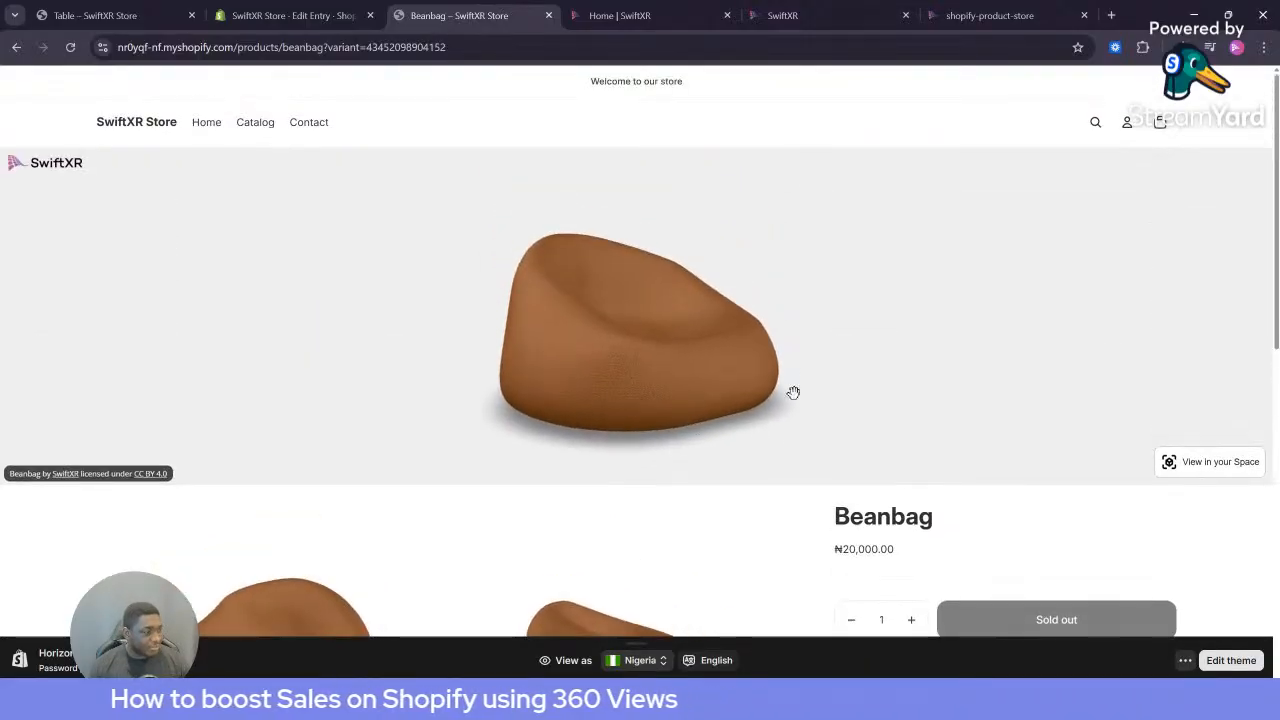
Check the Beanbag's augmented reality QR code, close it, and look through the rest of the product page down to the related products
left_click(1216, 463)
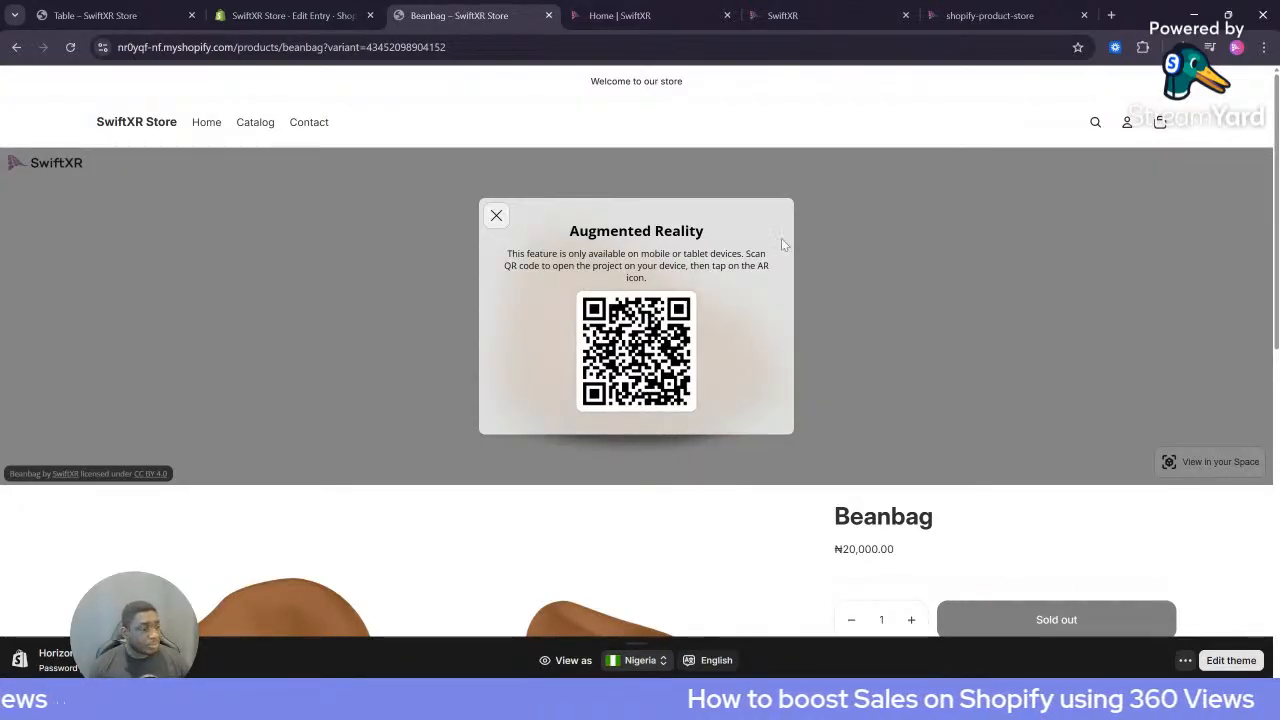
left_click(496, 215)
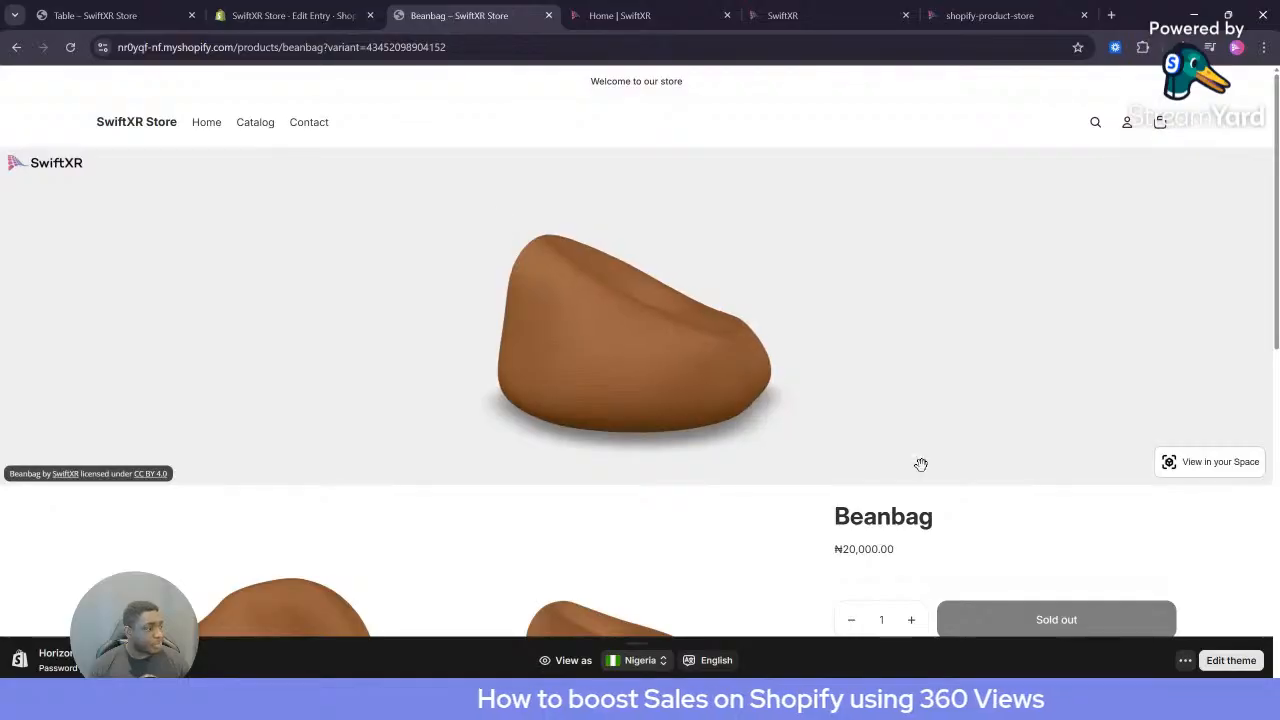
scroll(1178, 511, "down", 3)
scroll(1172, 511, "down", 3)
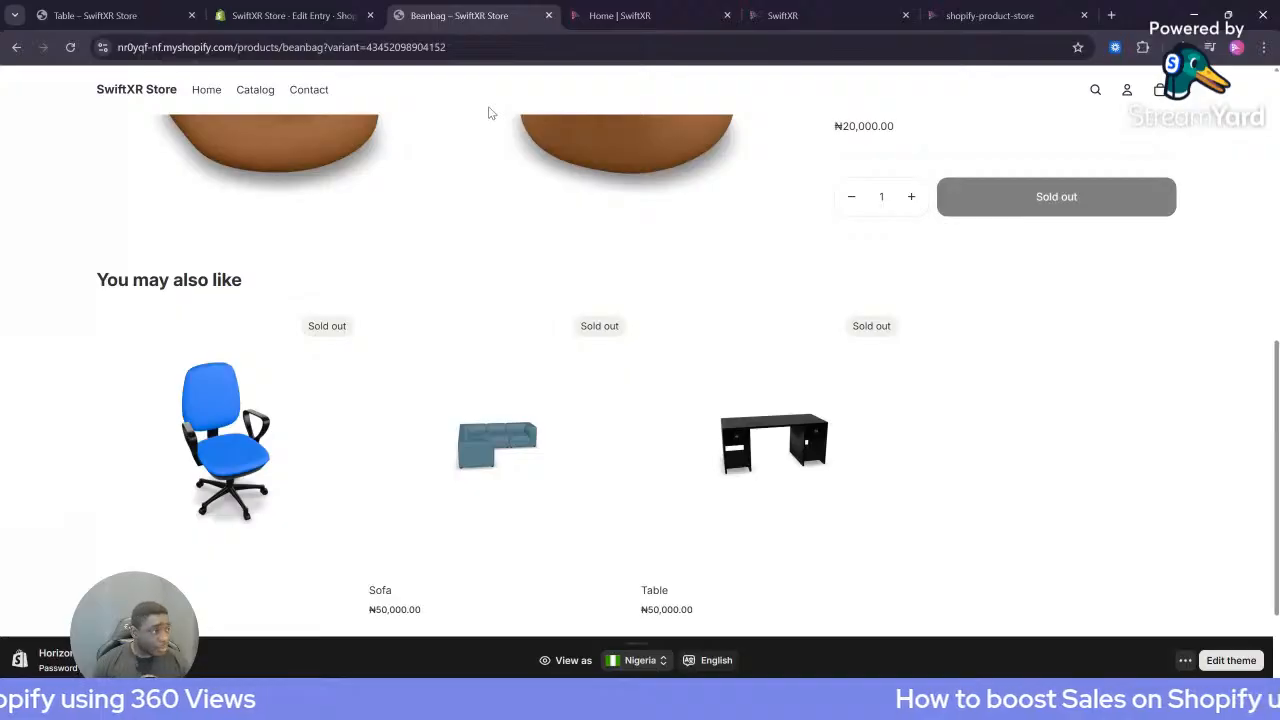
Switch to the SwiftXR editor, dismiss the project sharing dialog and return to the SwiftXR home dashboard
left_click(660, 15)
left_click(783, 15)
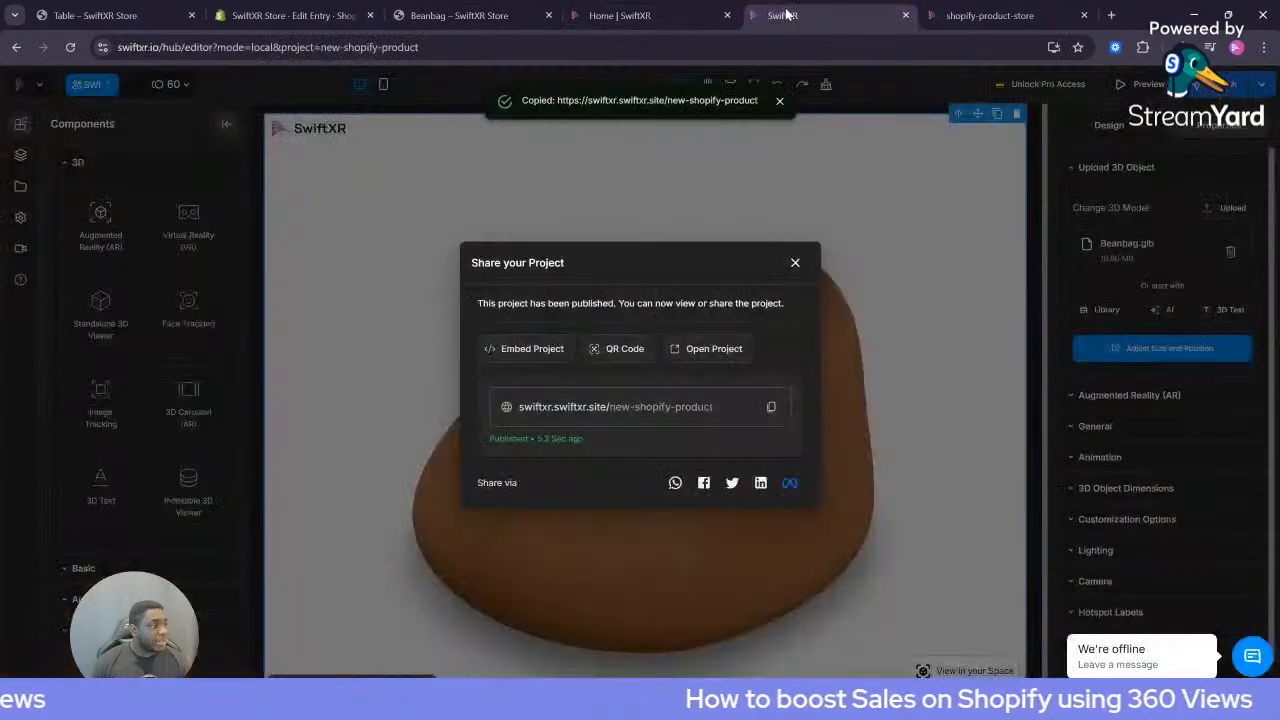
key("Escape")
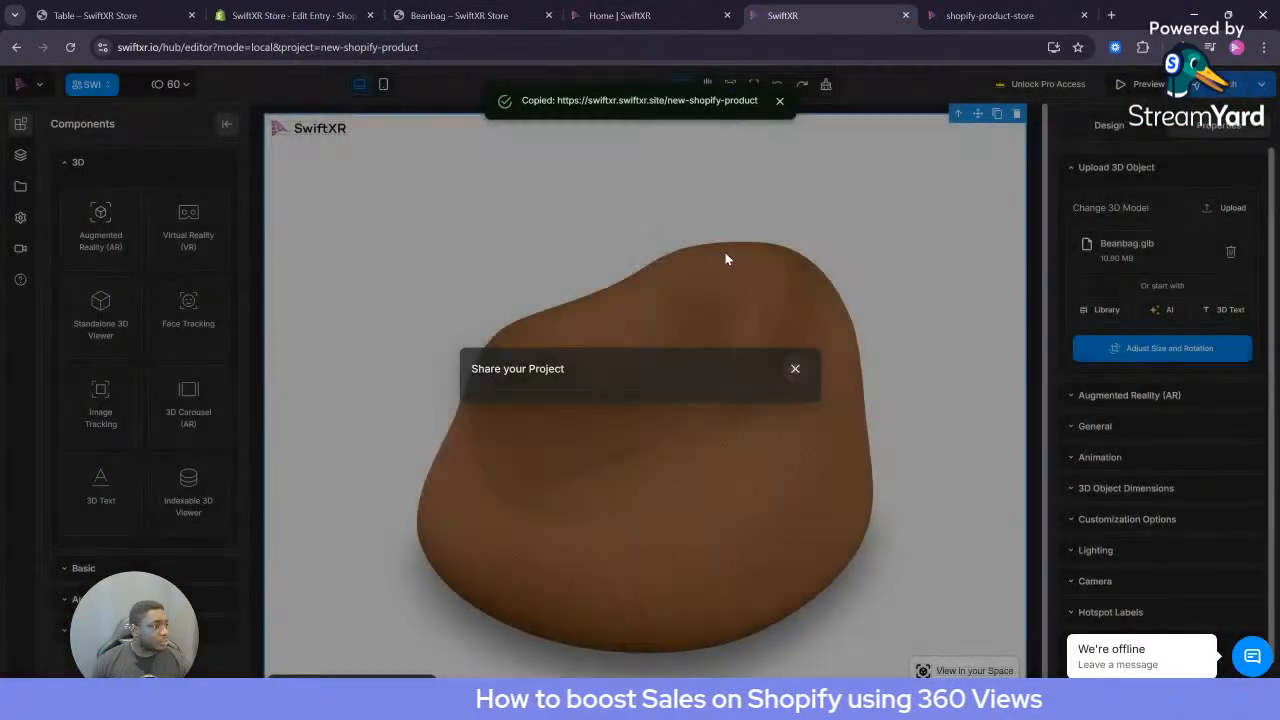
left_click(30, 84)
left_click(62, 123)
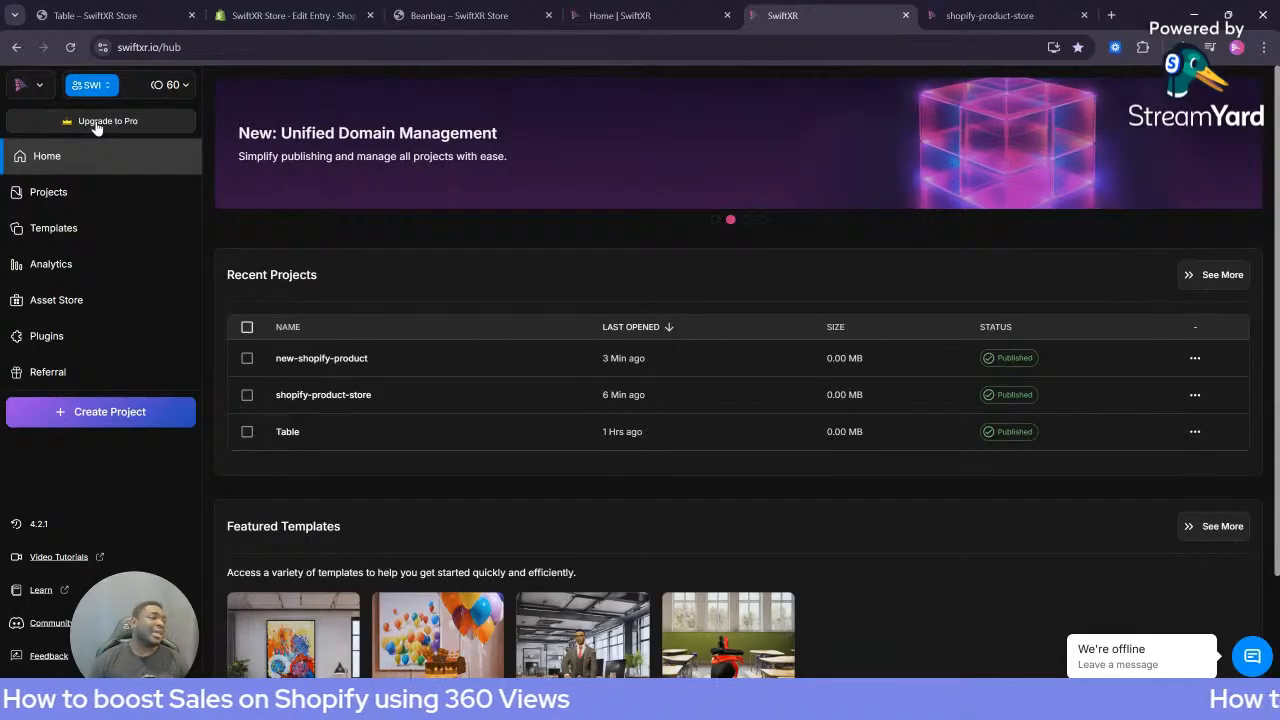
Create a new SwiftXR project named Shopify-Chairs
left_click(150, 412)
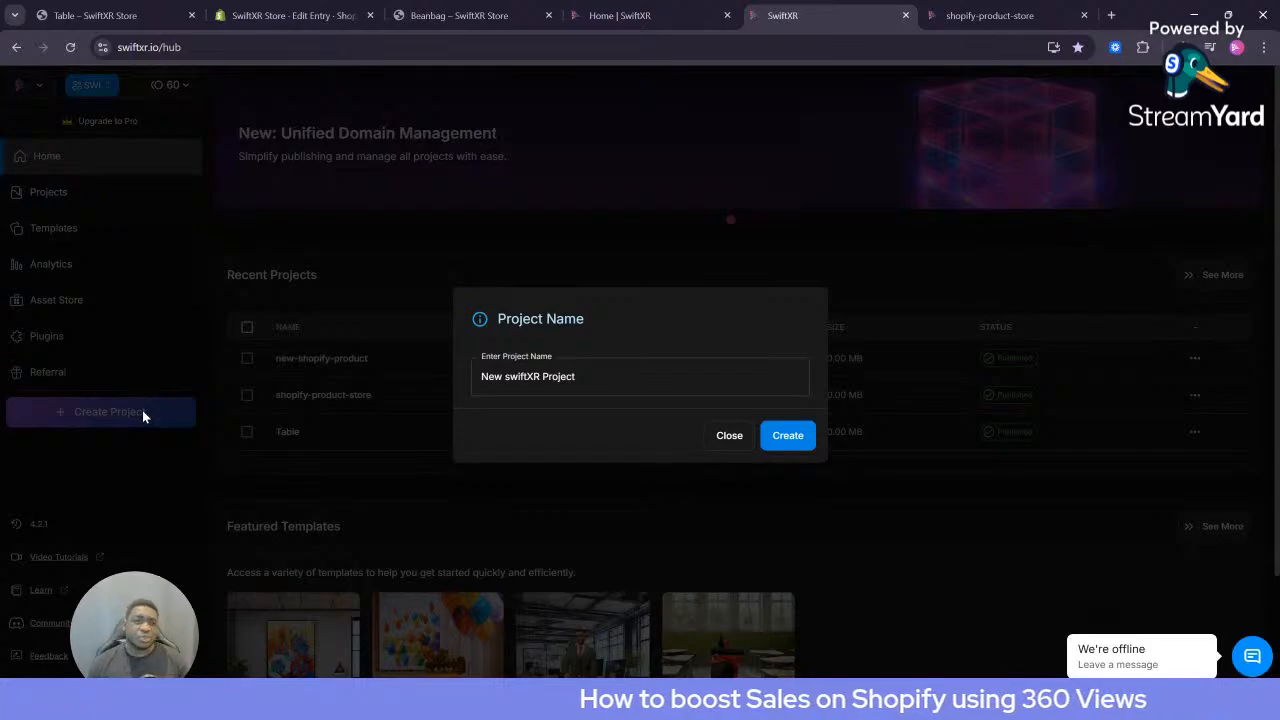
left_click(651, 378)
left_click_drag(651, 378, 403, 372)
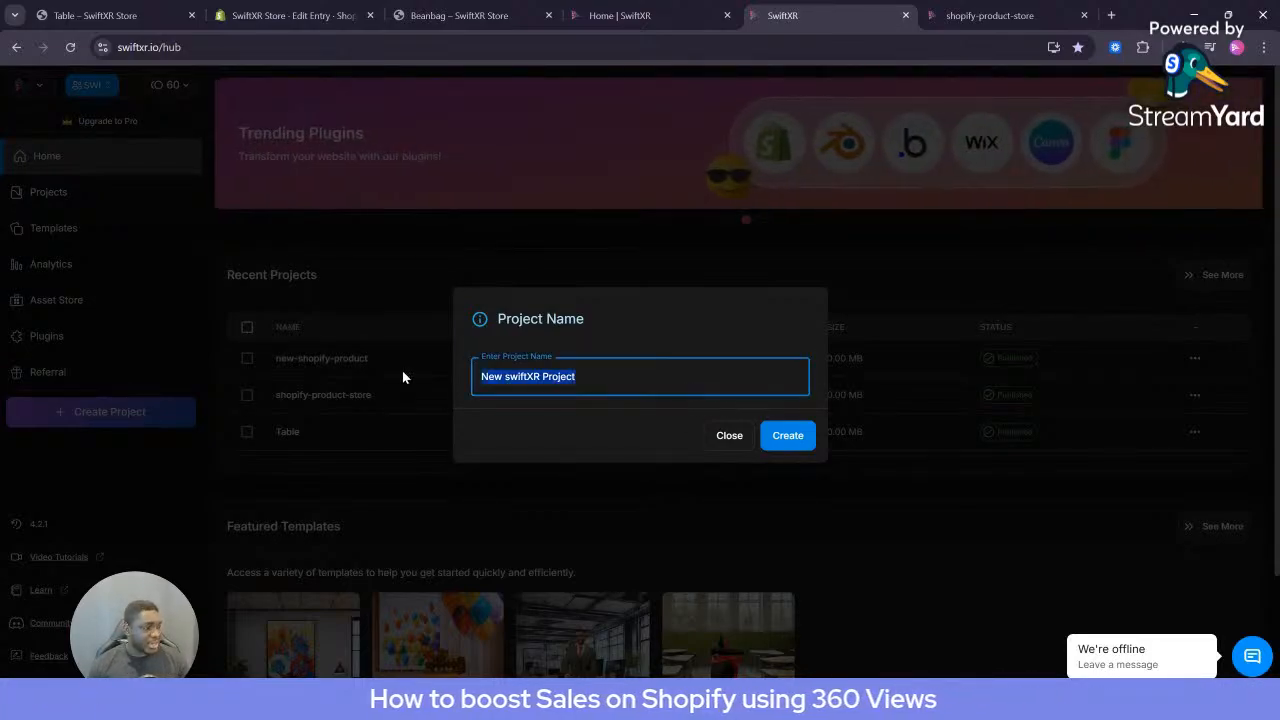
key("BackSpace")
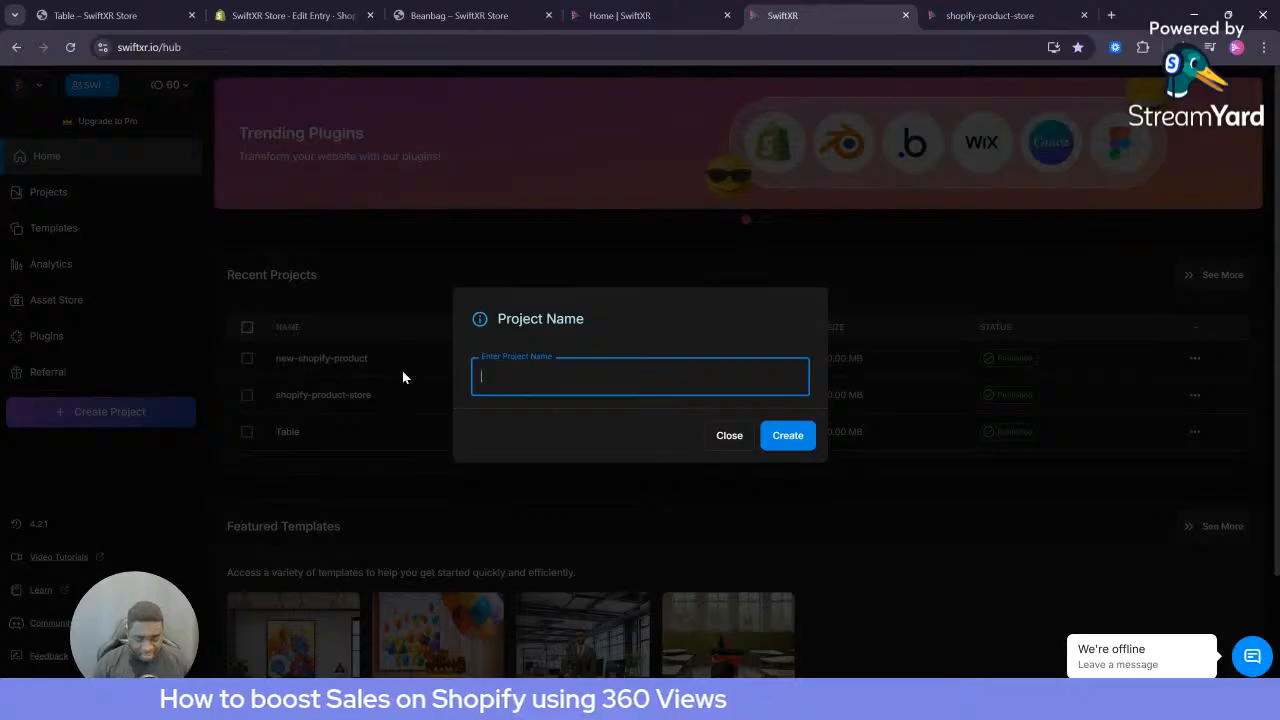
type("Sh")
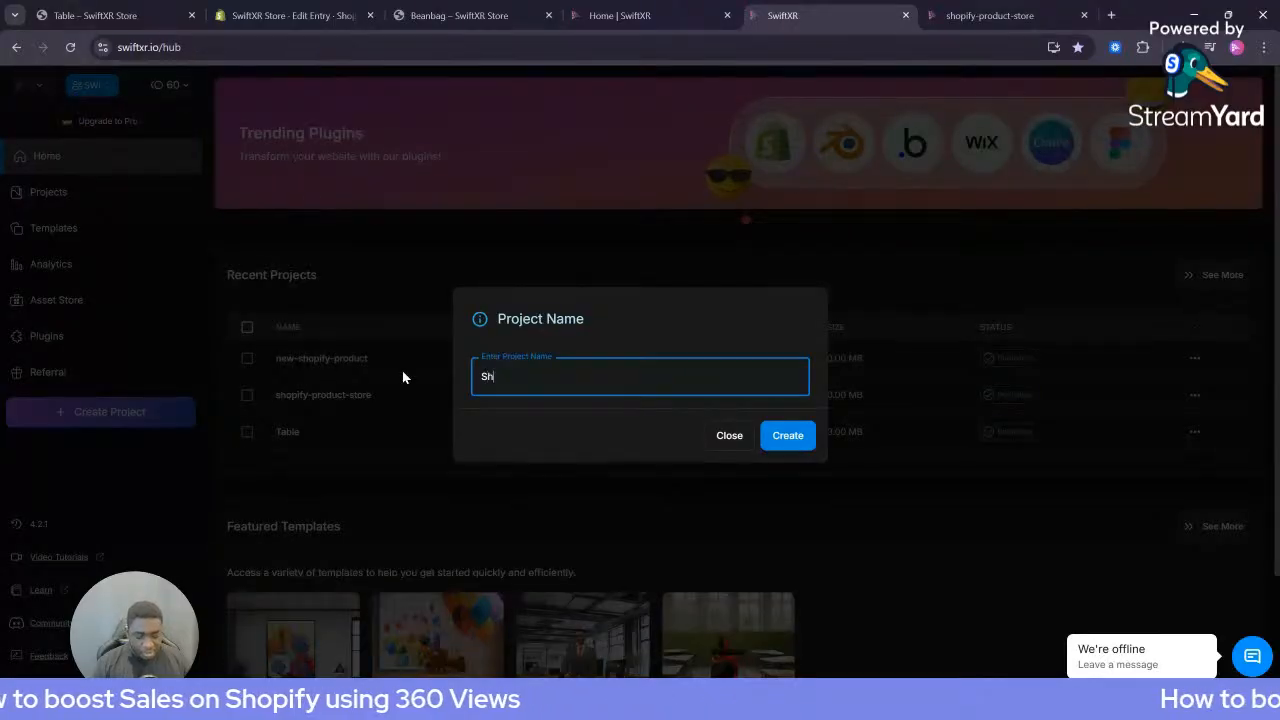
type("opify-Chairs")
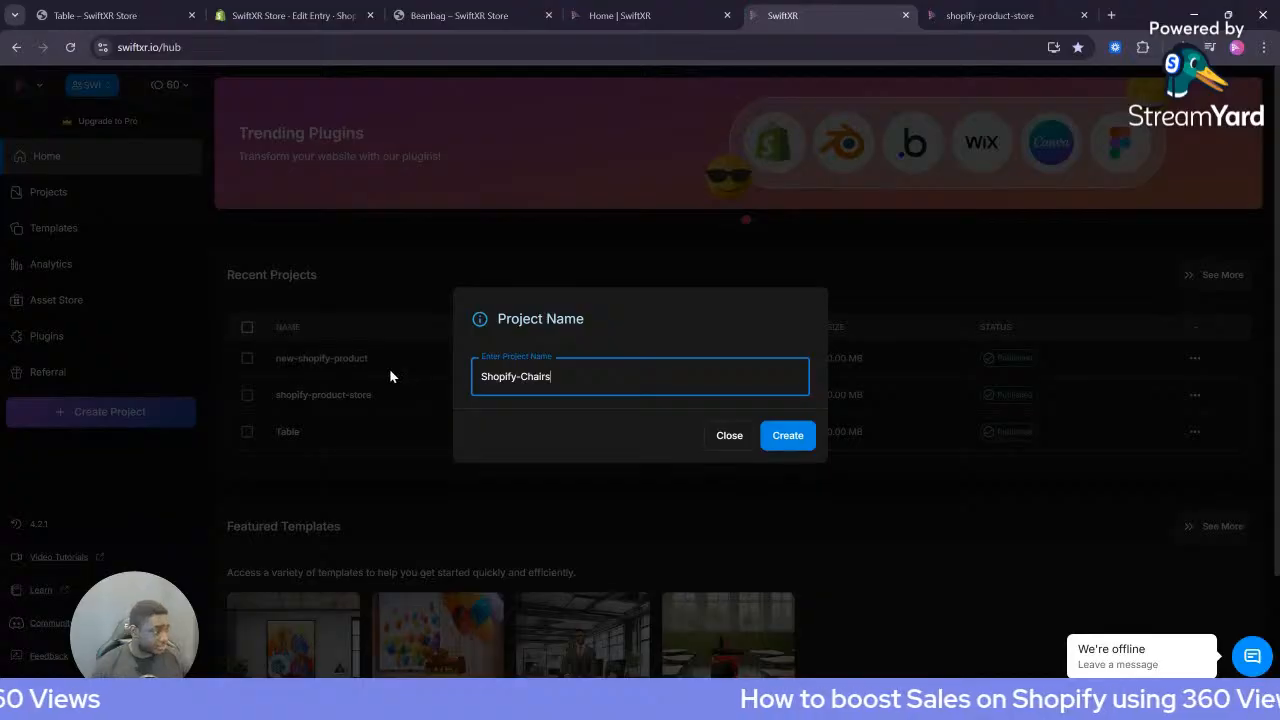
left_click(794, 444)
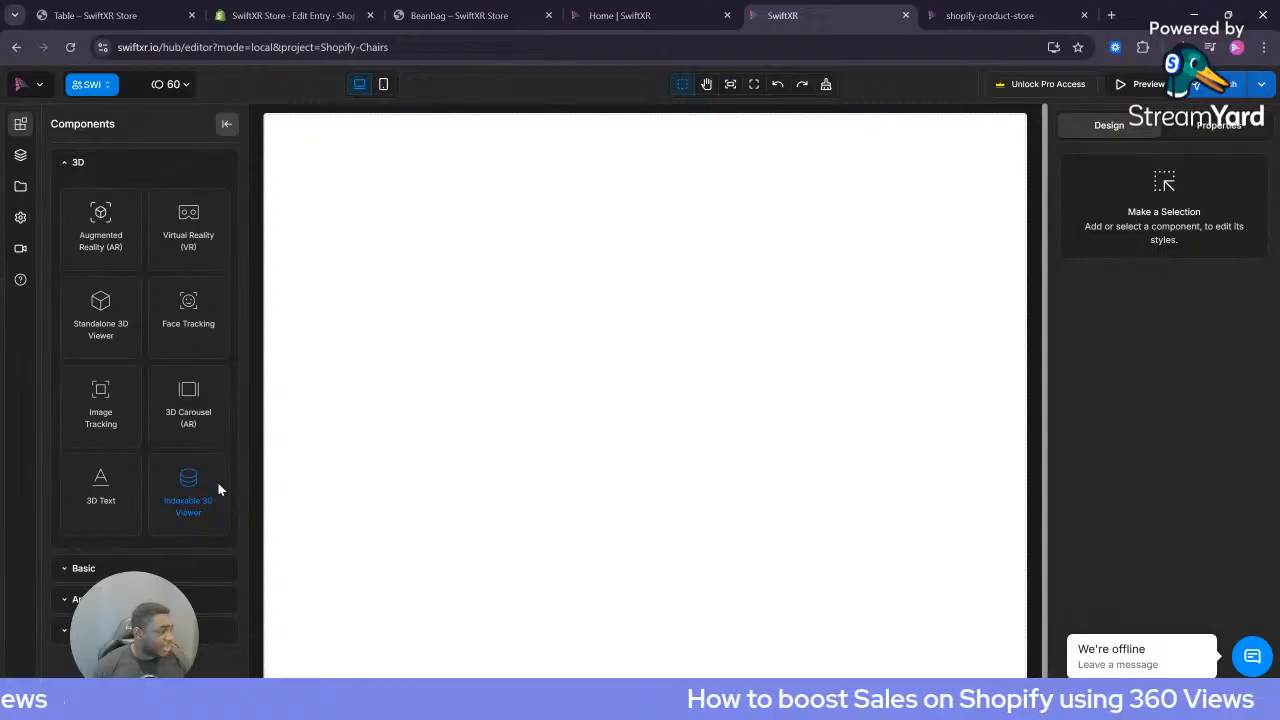
Add an Indexable 3D Viewer to the project and give it a first entry using the Bar Stool model from the SwiftXR library
left_click(188, 494)
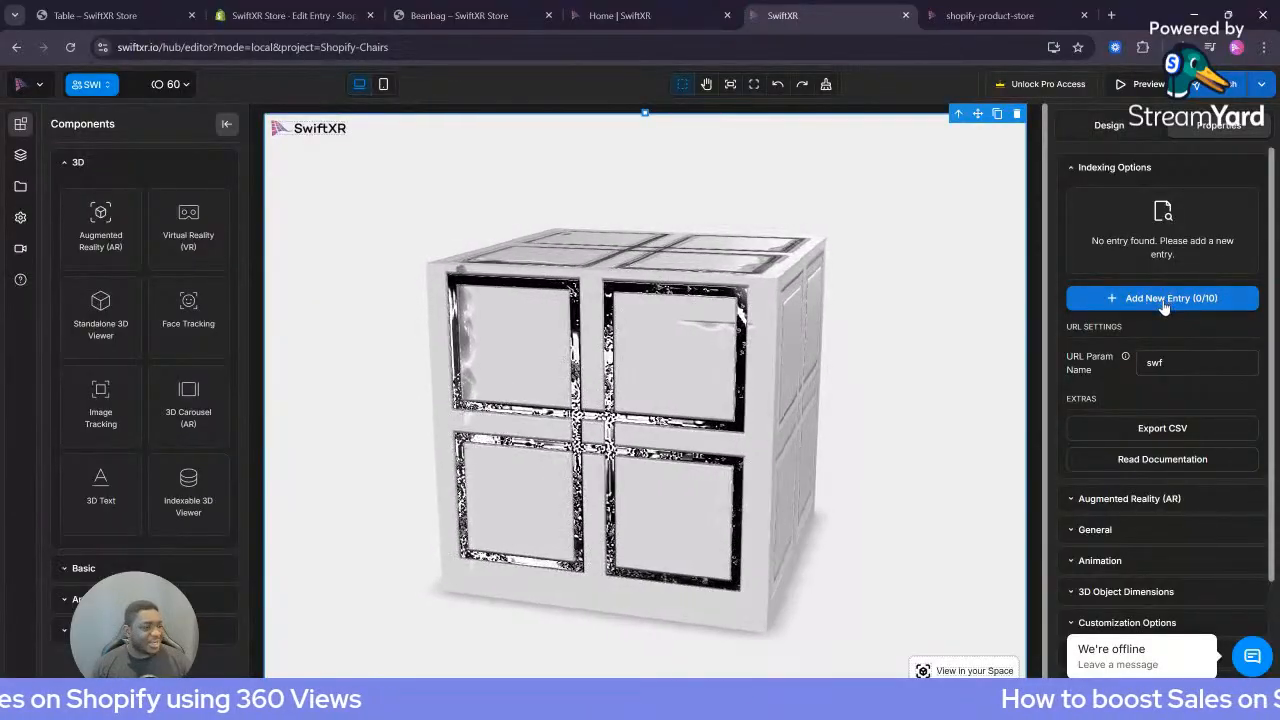
left_click(1170, 299)
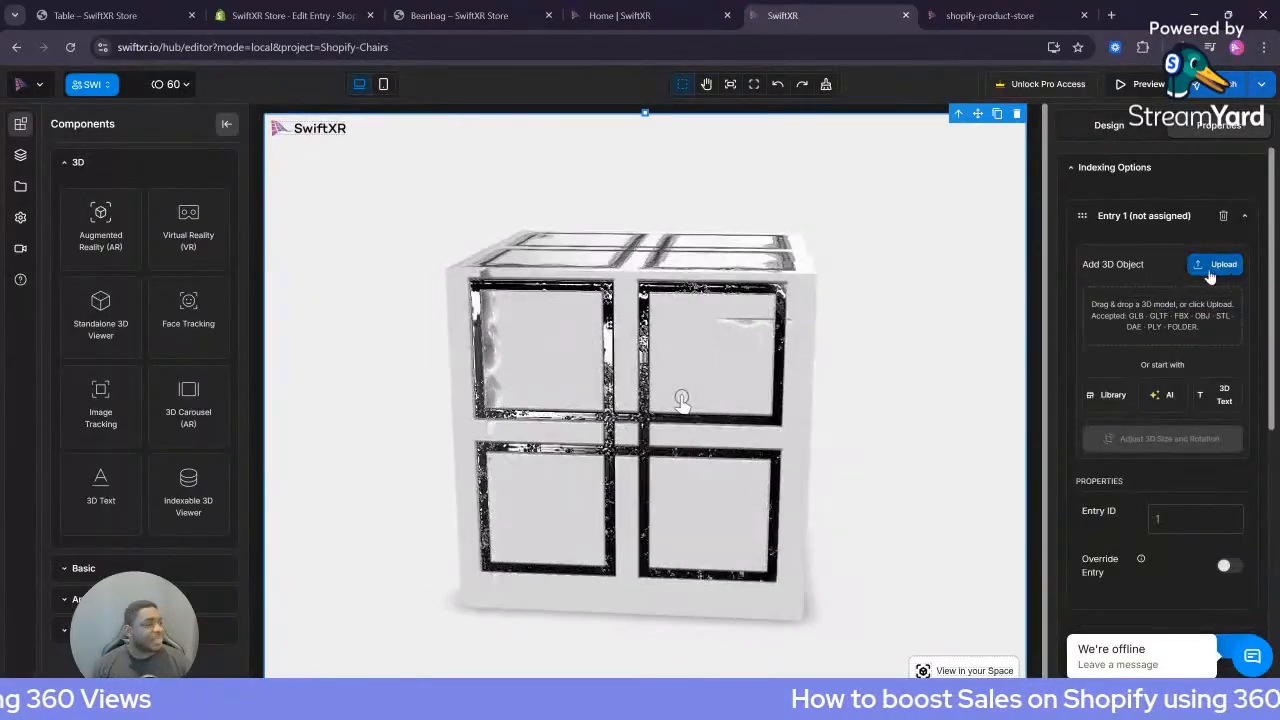
left_click(1100, 395)
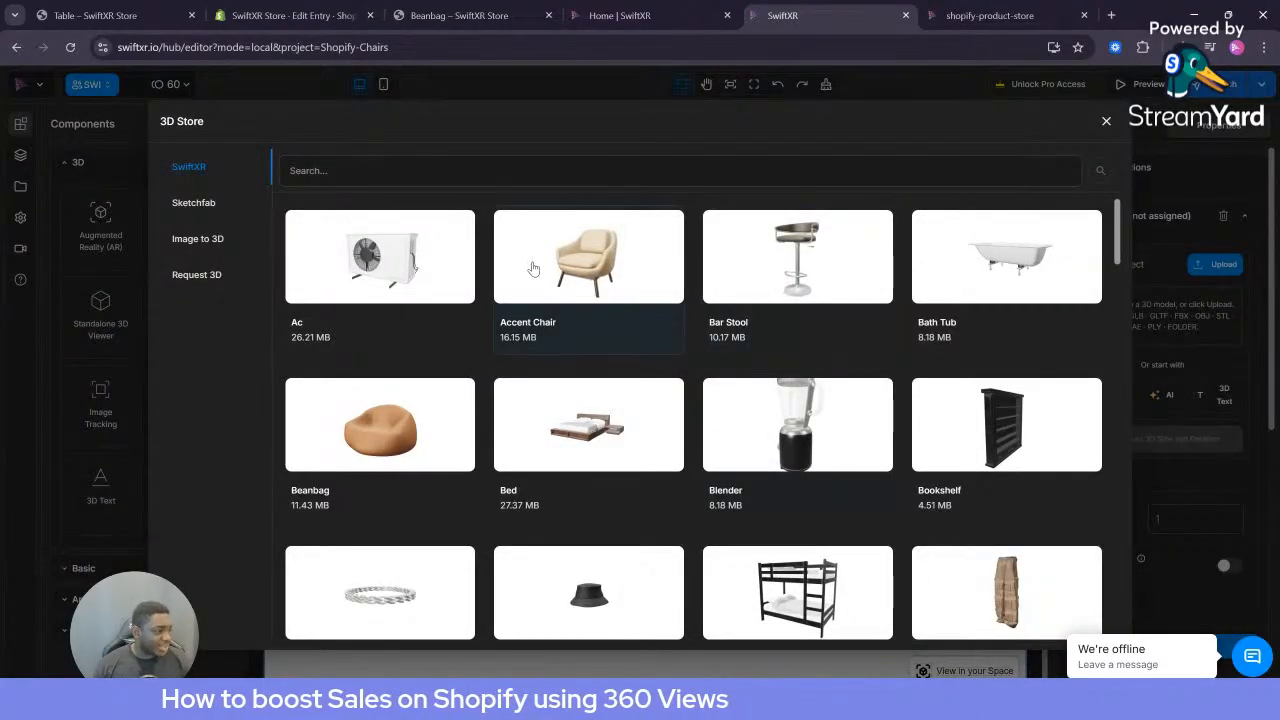
left_click(800, 262)
left_click(769, 494)
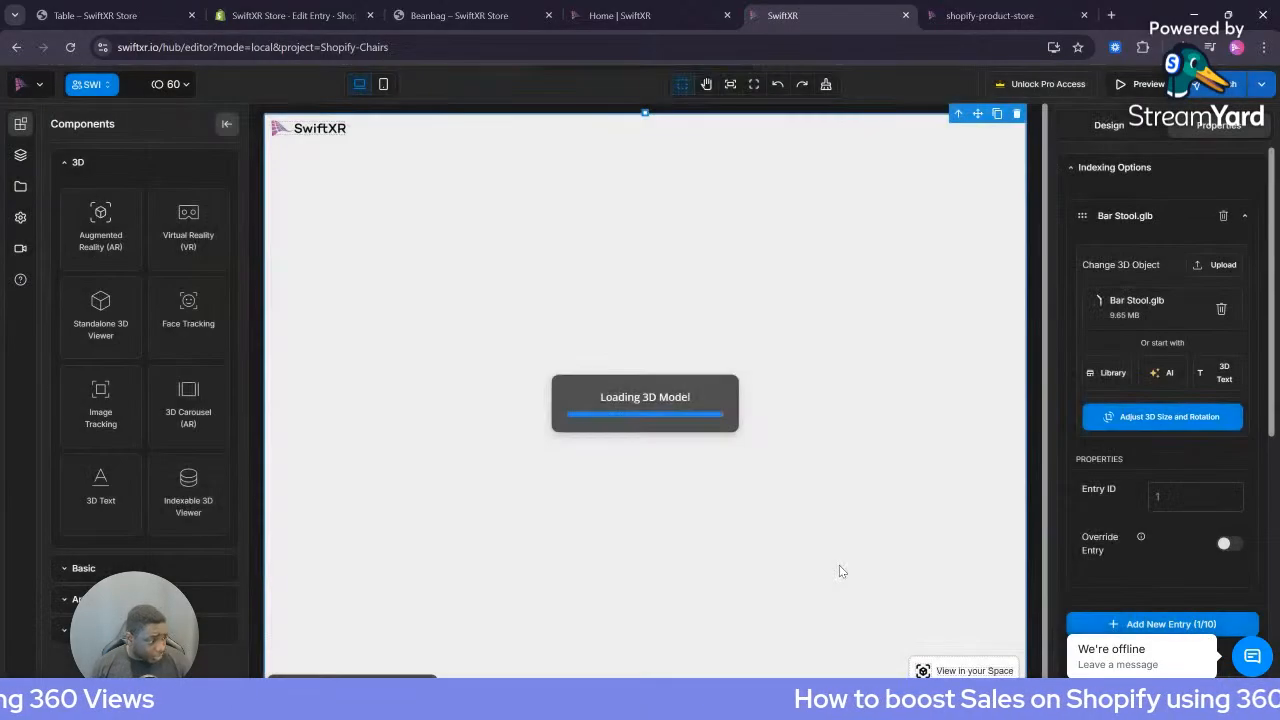
left_click_drag(762, 439, 670, 464)
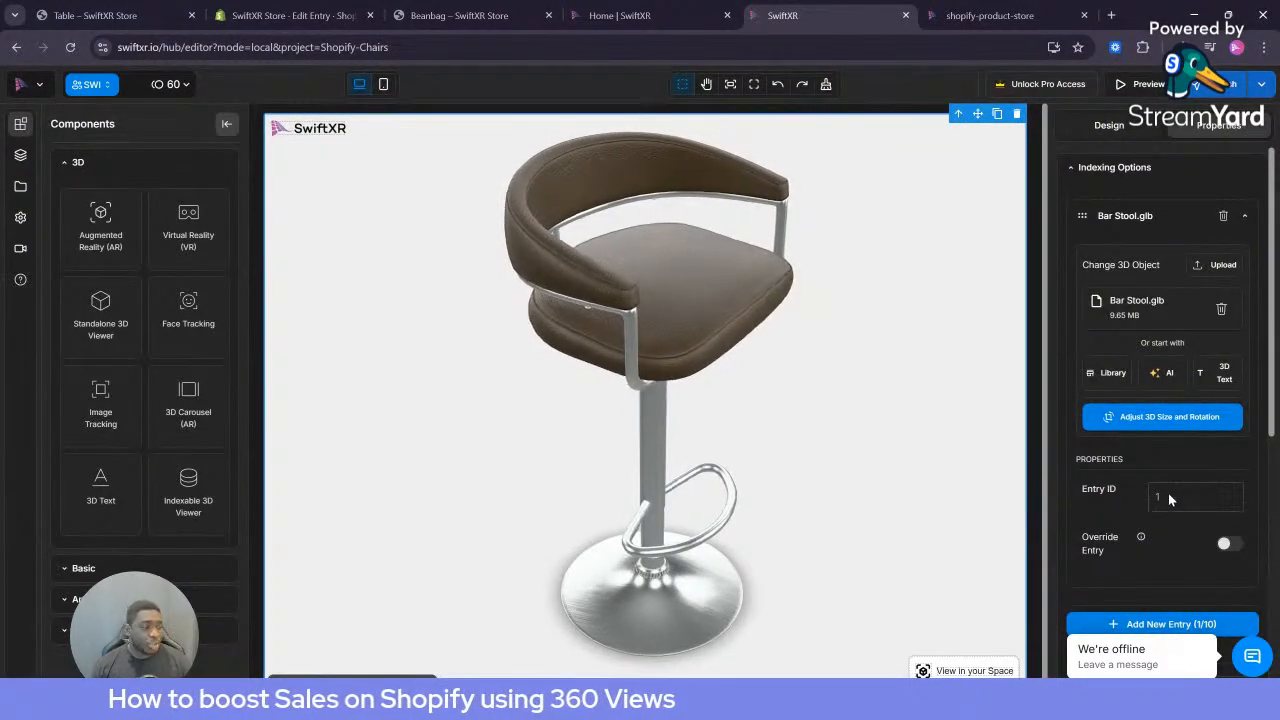
Turn on Override Entry for the Bar Stool to view its AR placement settings, and turn it off again
left_click(1231, 544)
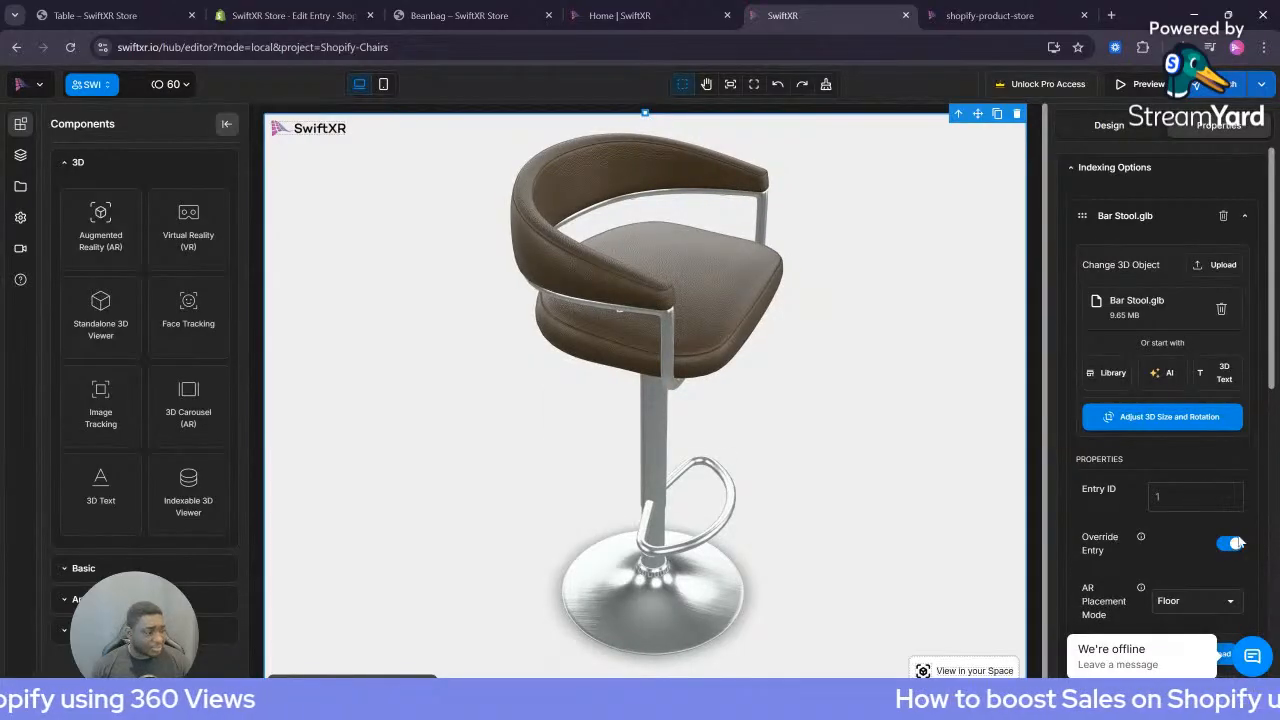
scroll(1234, 530, "down", 1)
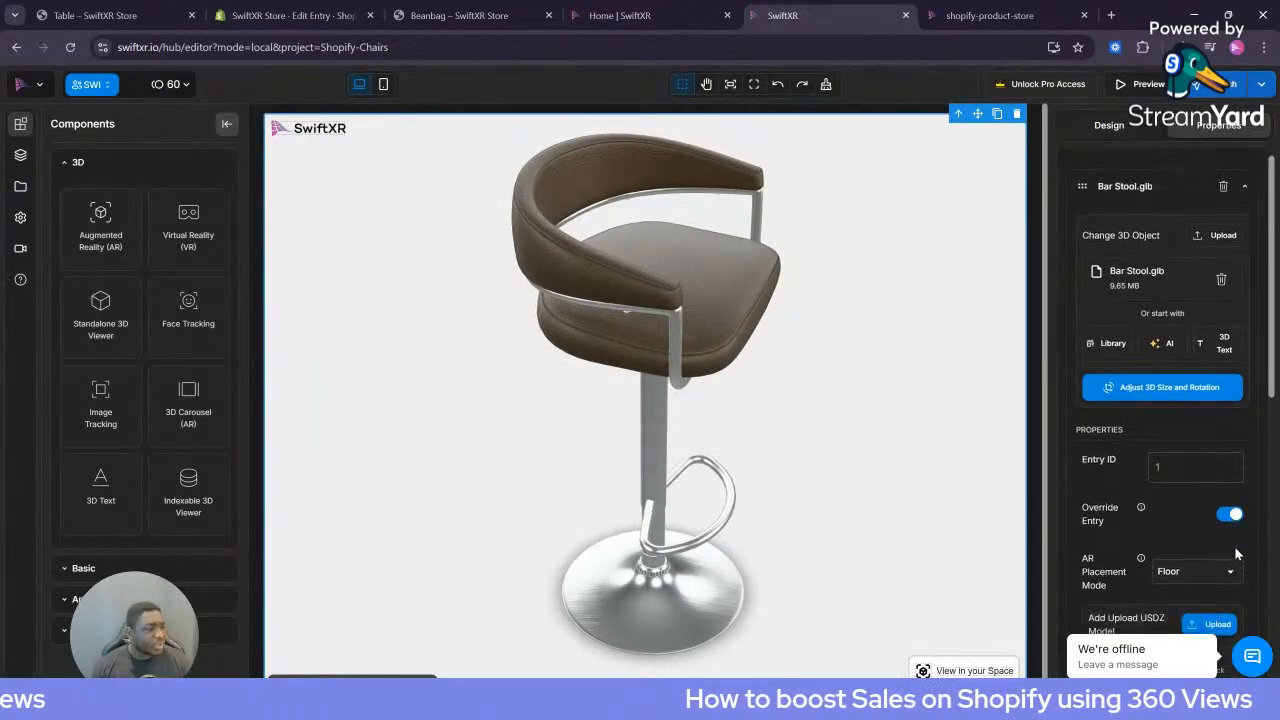
left_click(1230, 470)
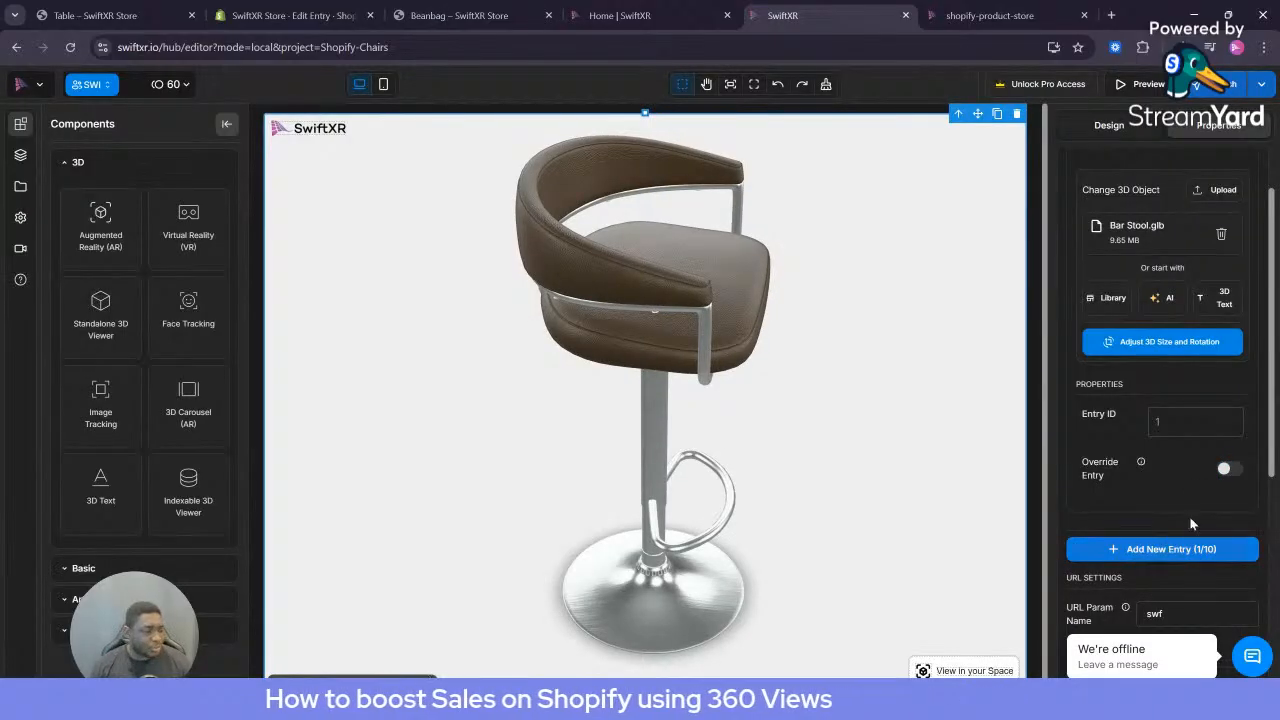
scroll(1160, 520, "up", 1)
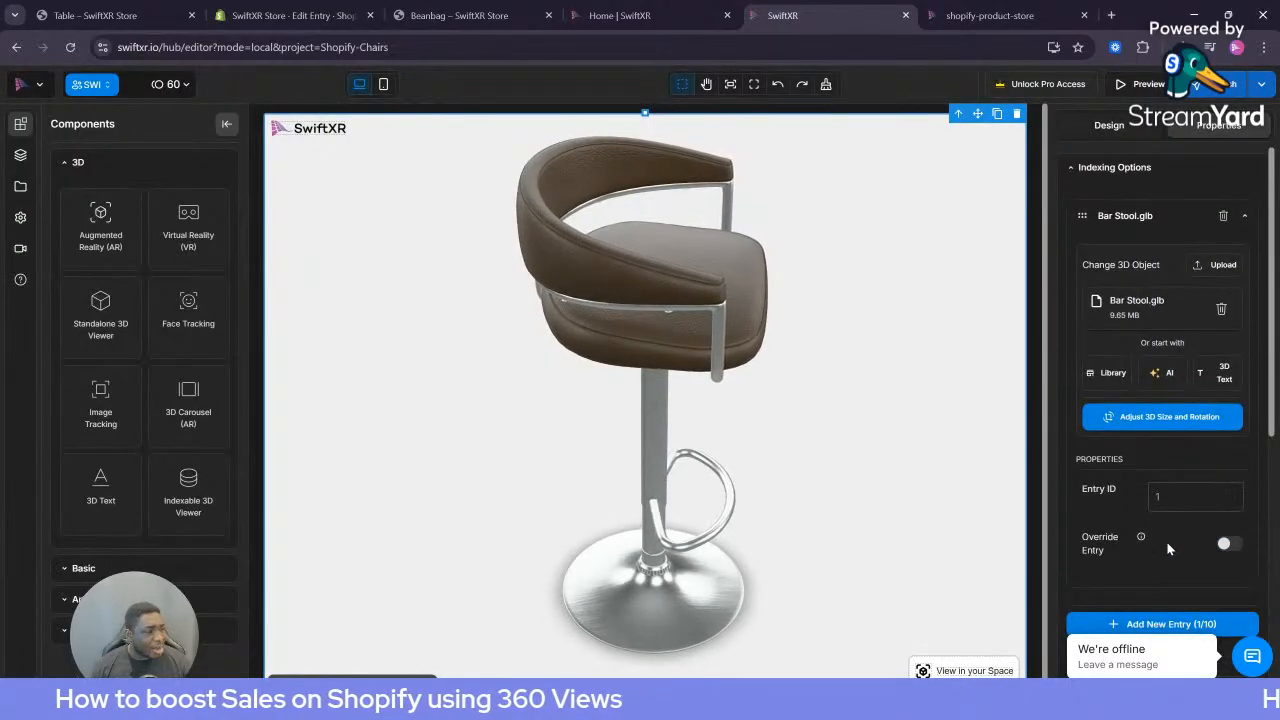
Add a second entry to the indexable viewer using the Chaise Lounge model from the SwiftXR library
scroll(1166, 541, "down", 3)
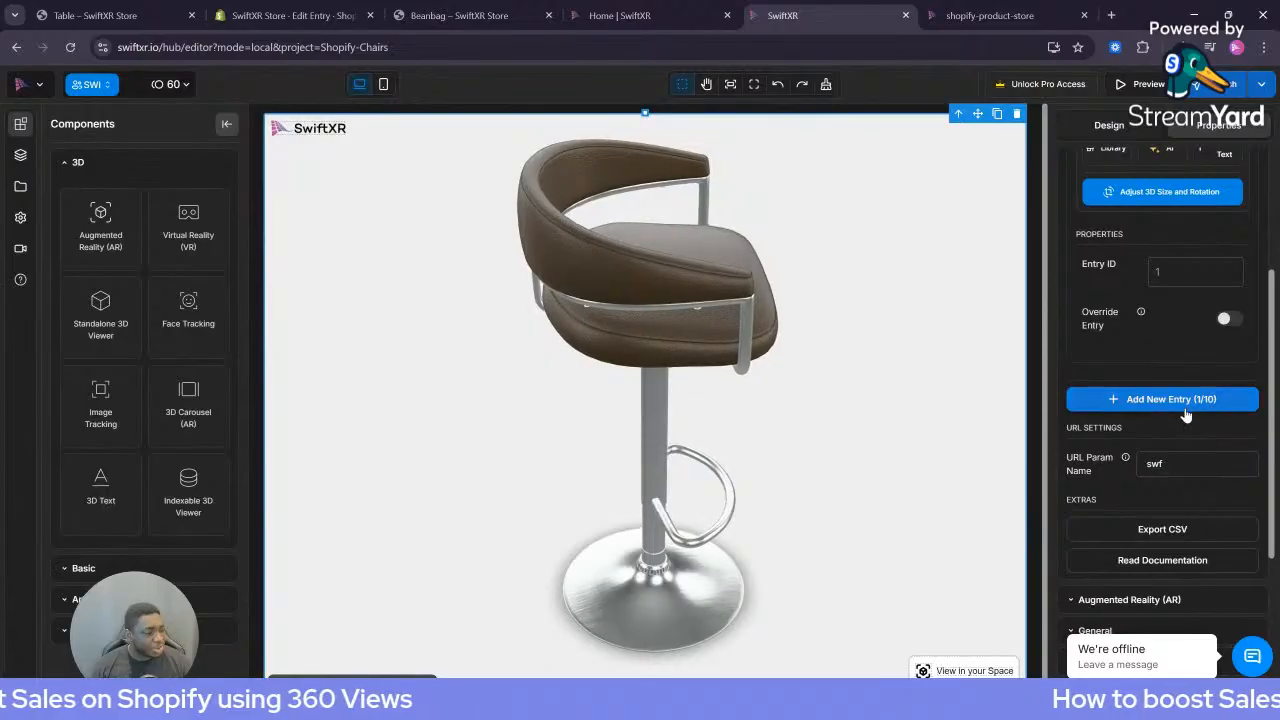
left_click(1191, 401)
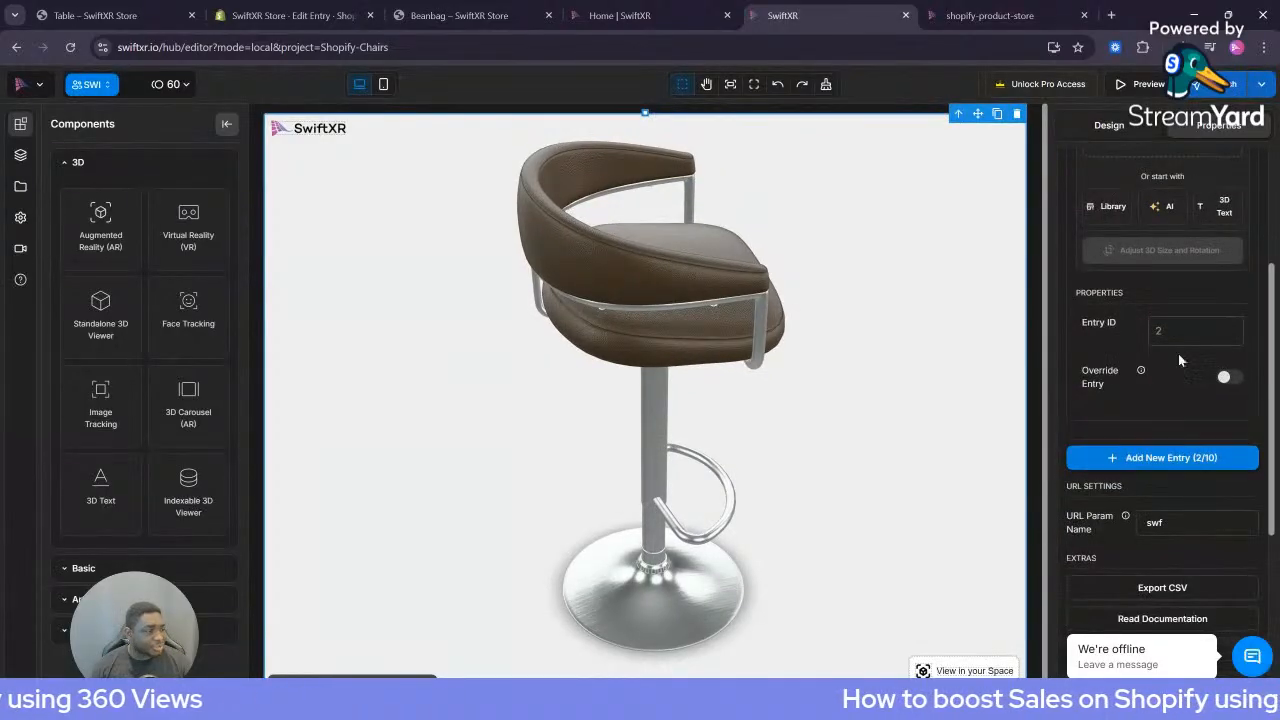
left_click(1115, 356)
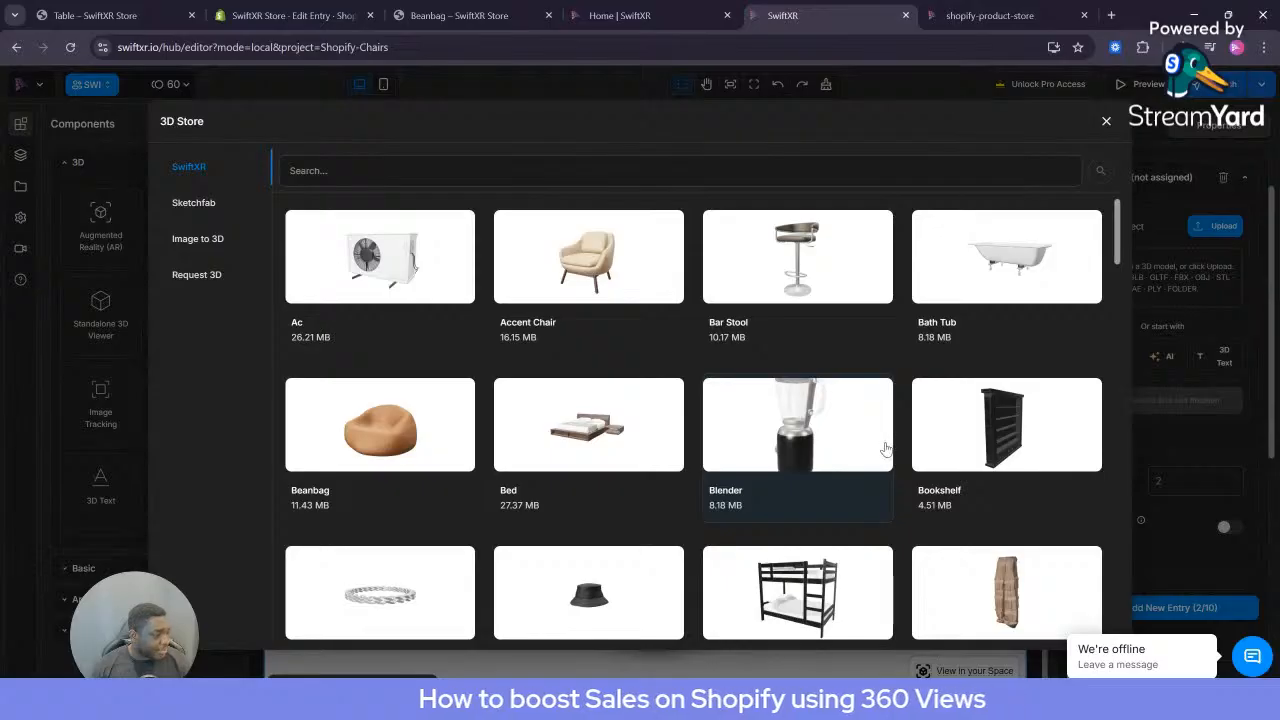
scroll(787, 426, "down", 1)
scroll(810, 415, "down", 1)
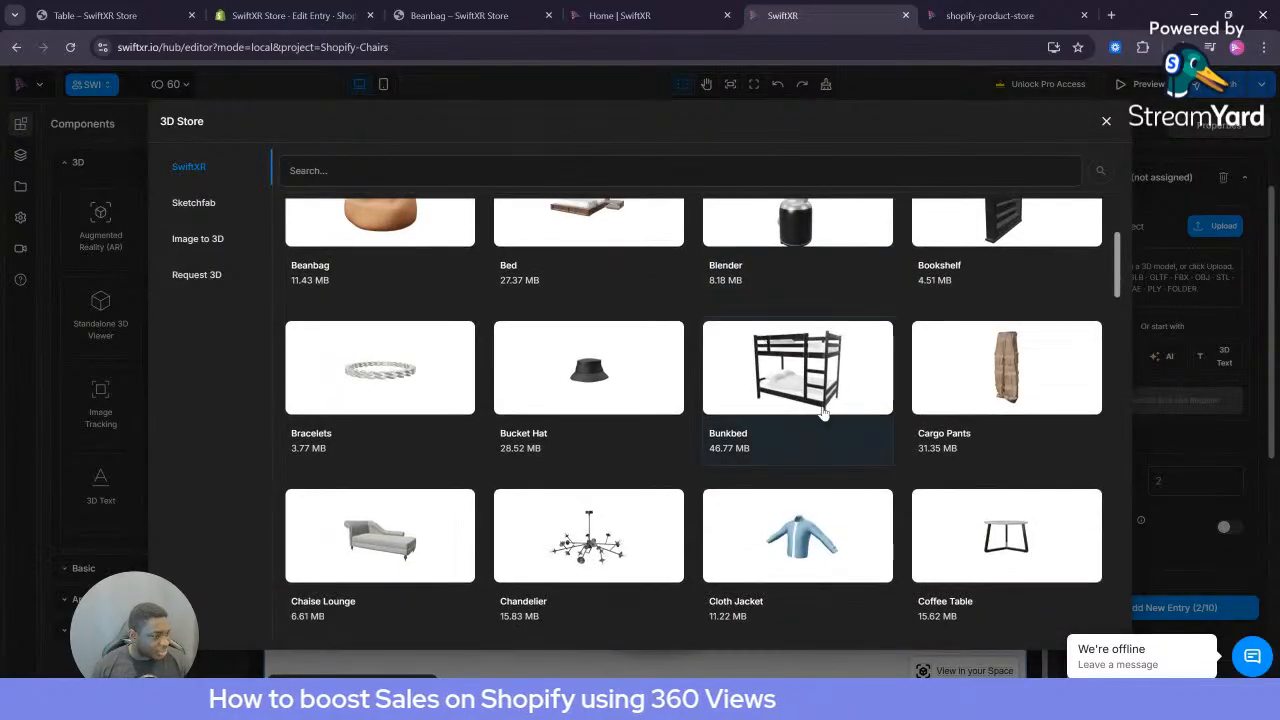
scroll(823, 420, "down", 2)
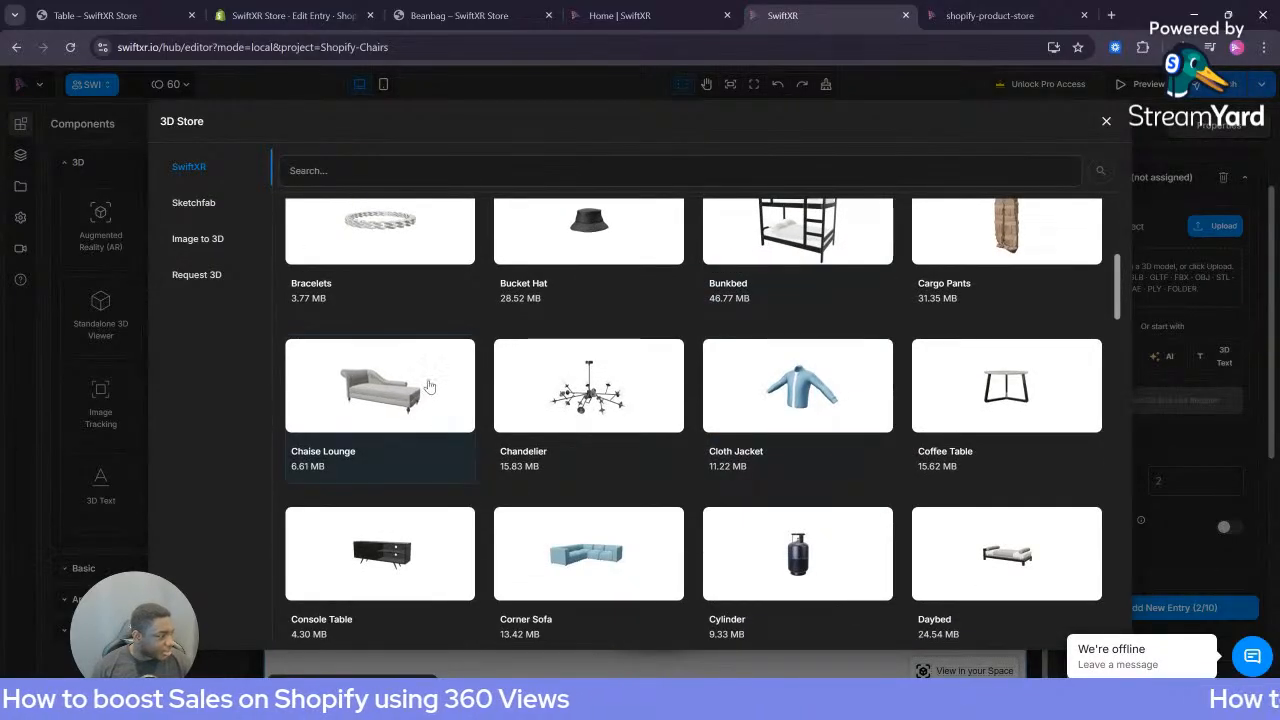
left_click(430, 395)
left_click(800, 495)
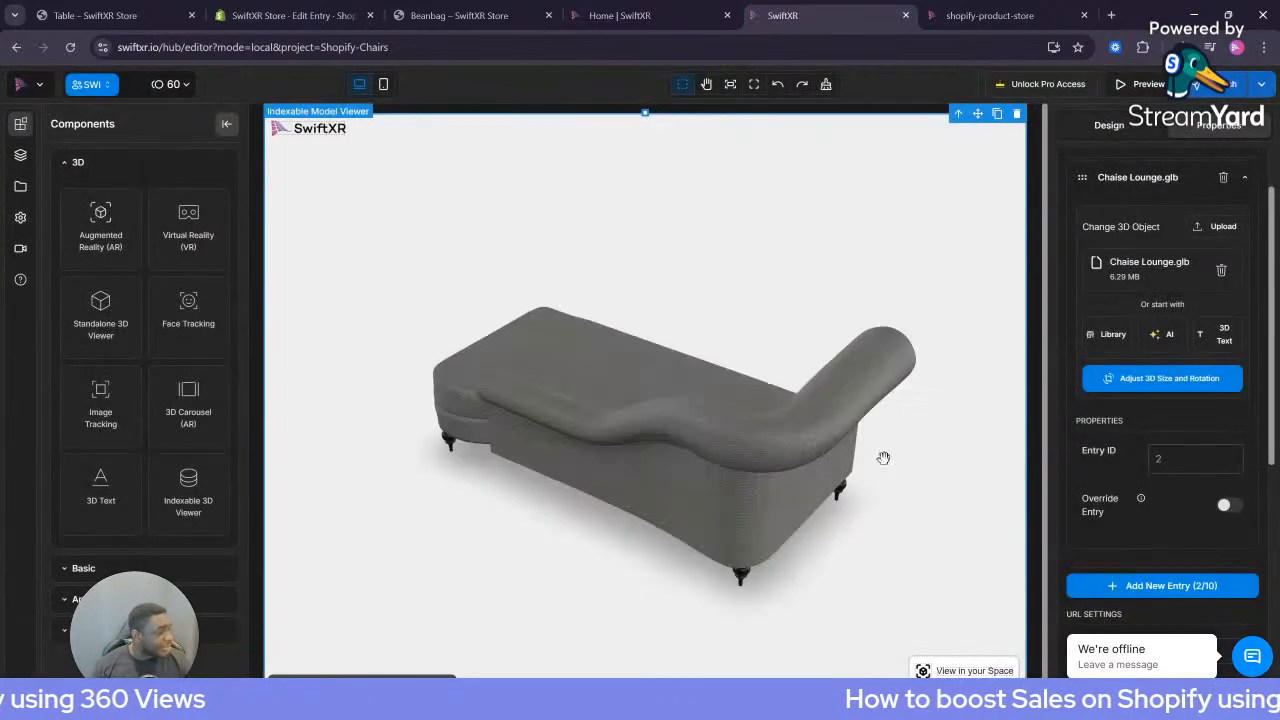
Add a third entry to the indexable model viewer and load the Dresser model from the SwiftXR library into it
left_click_drag(883, 457, 971, 423)
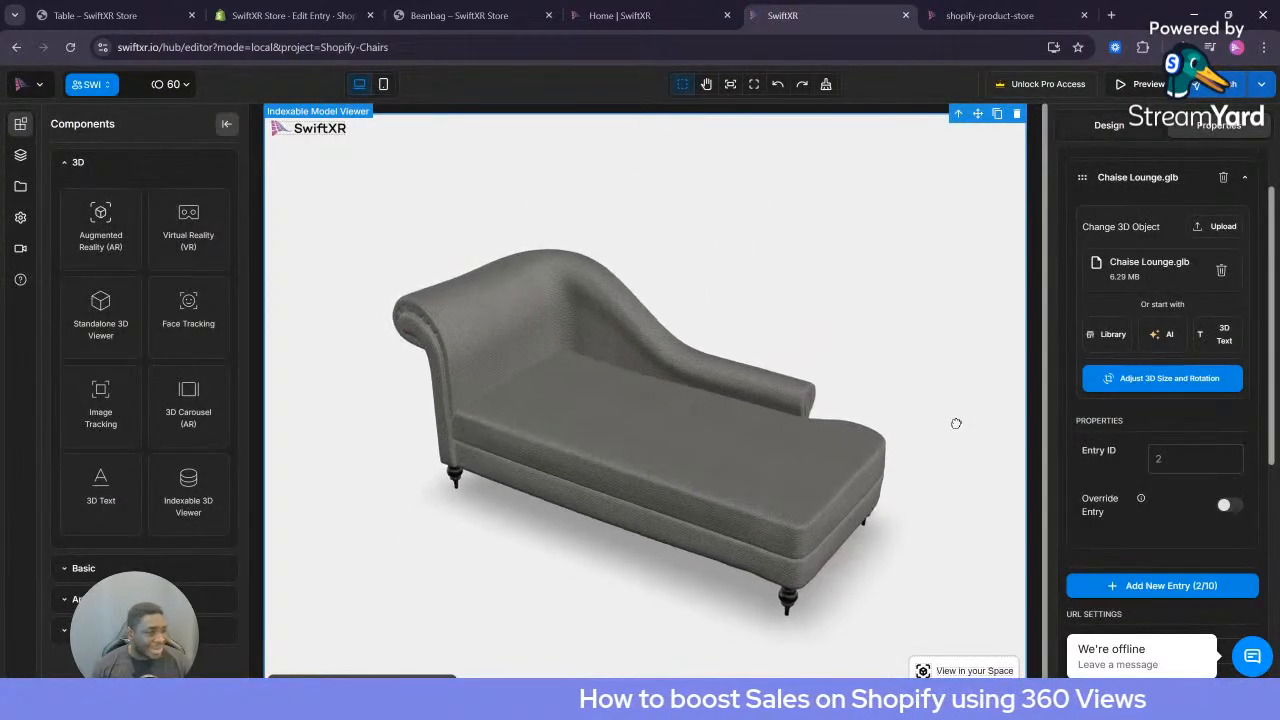
left_click(1189, 586)
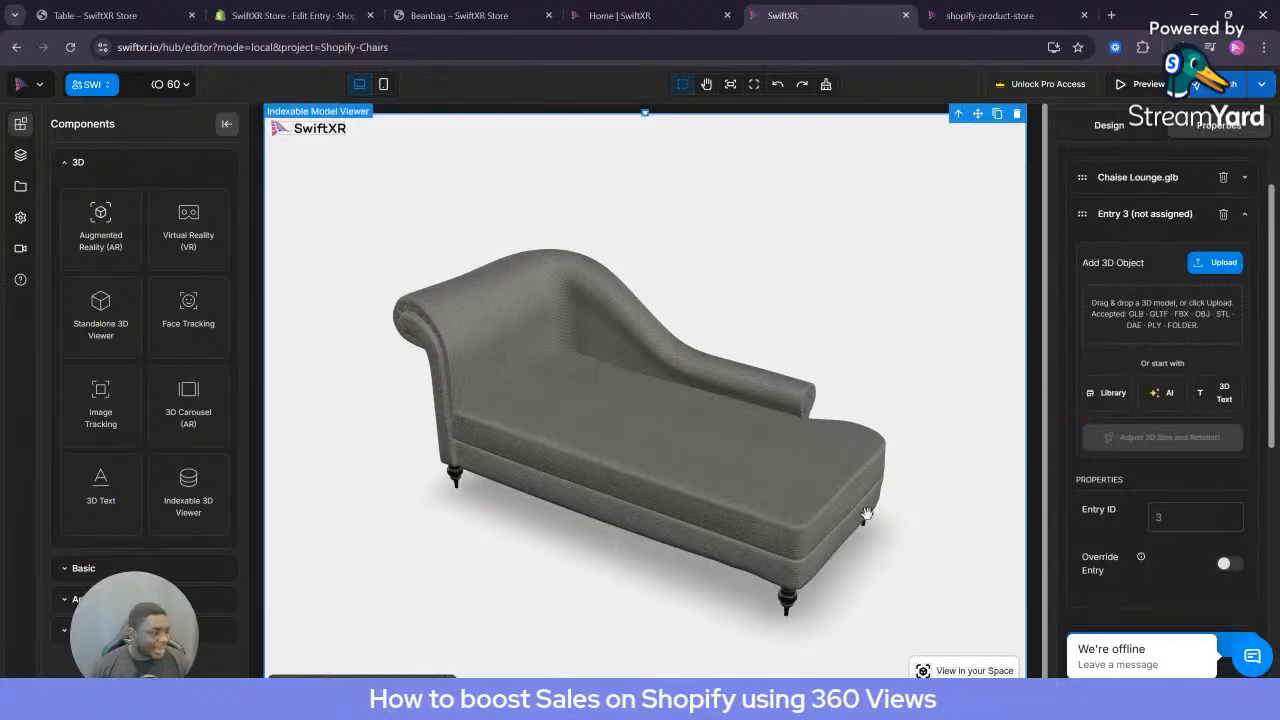
left_click(1102, 392)
scroll(790, 468, "down", 3)
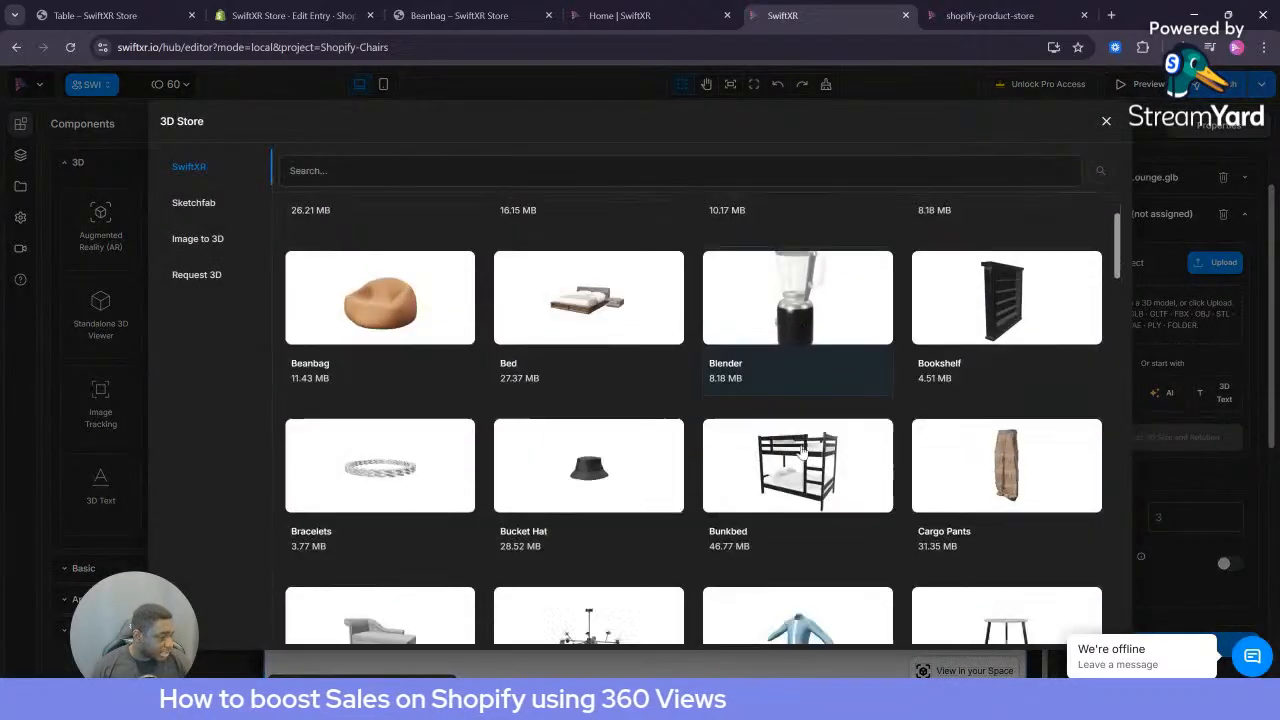
scroll(800, 453, "down", 2)
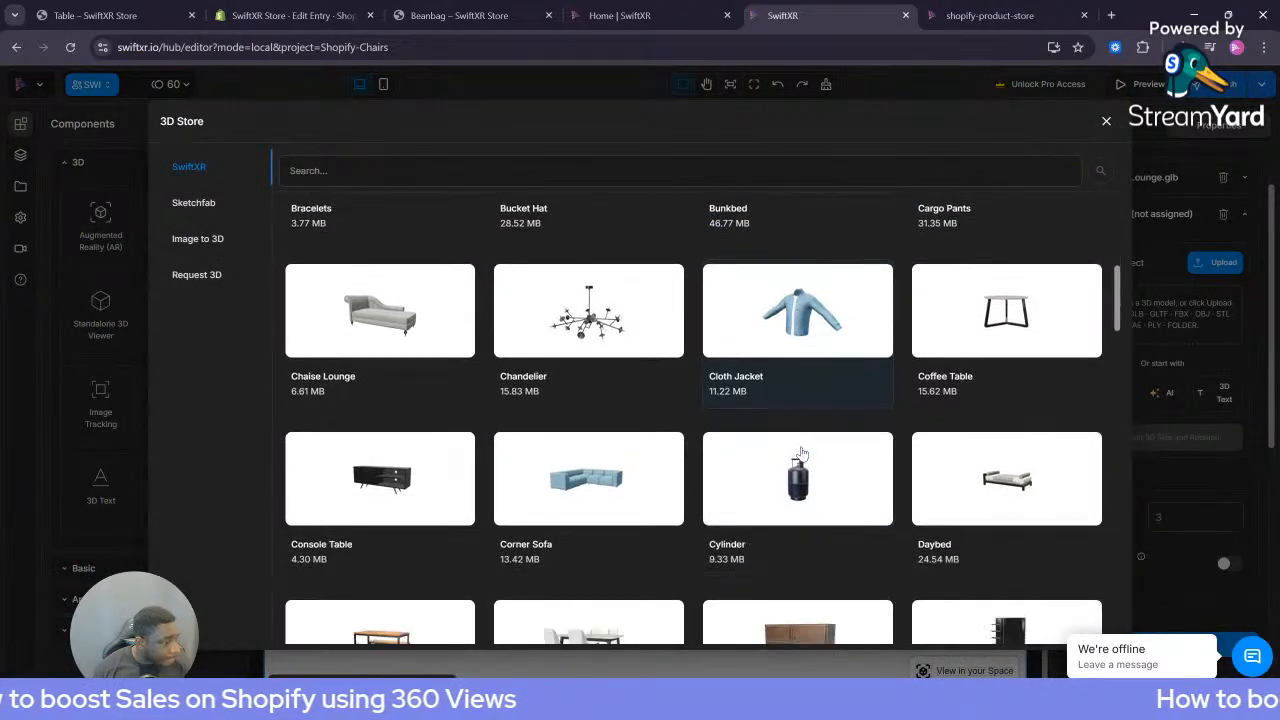
scroll(866, 371, "down", 2)
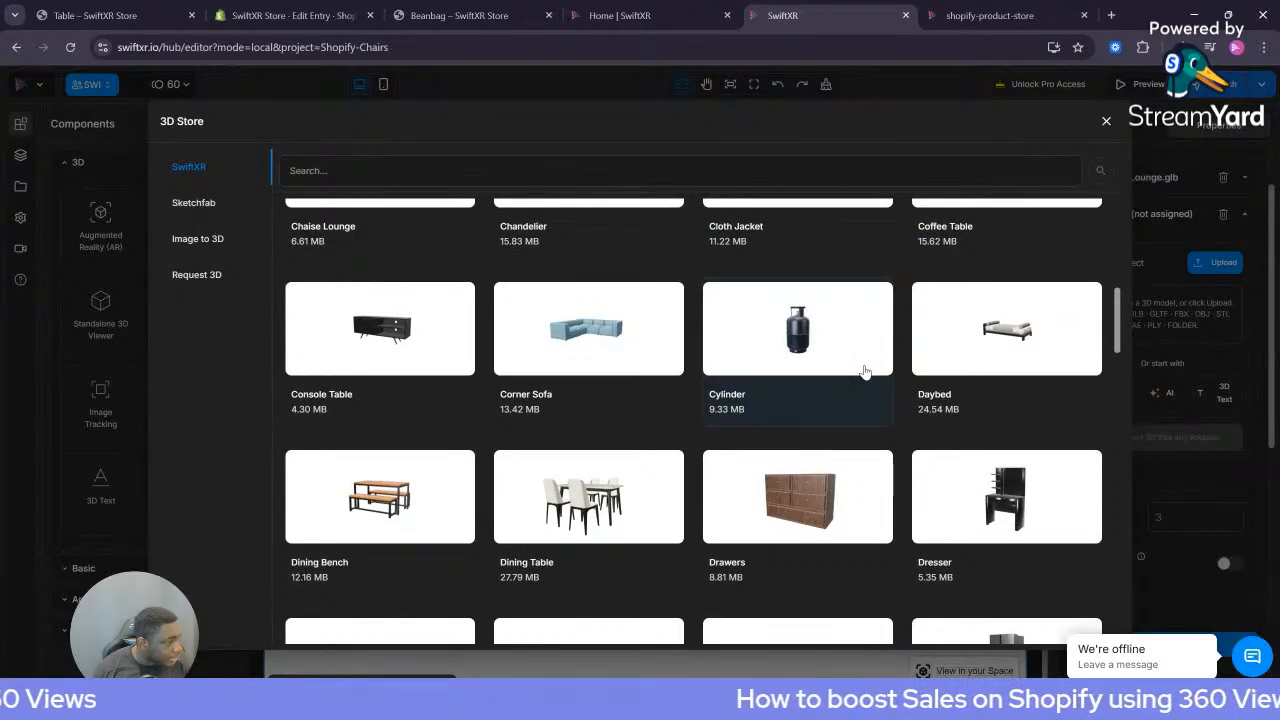
scroll(866, 371, "down", 2)
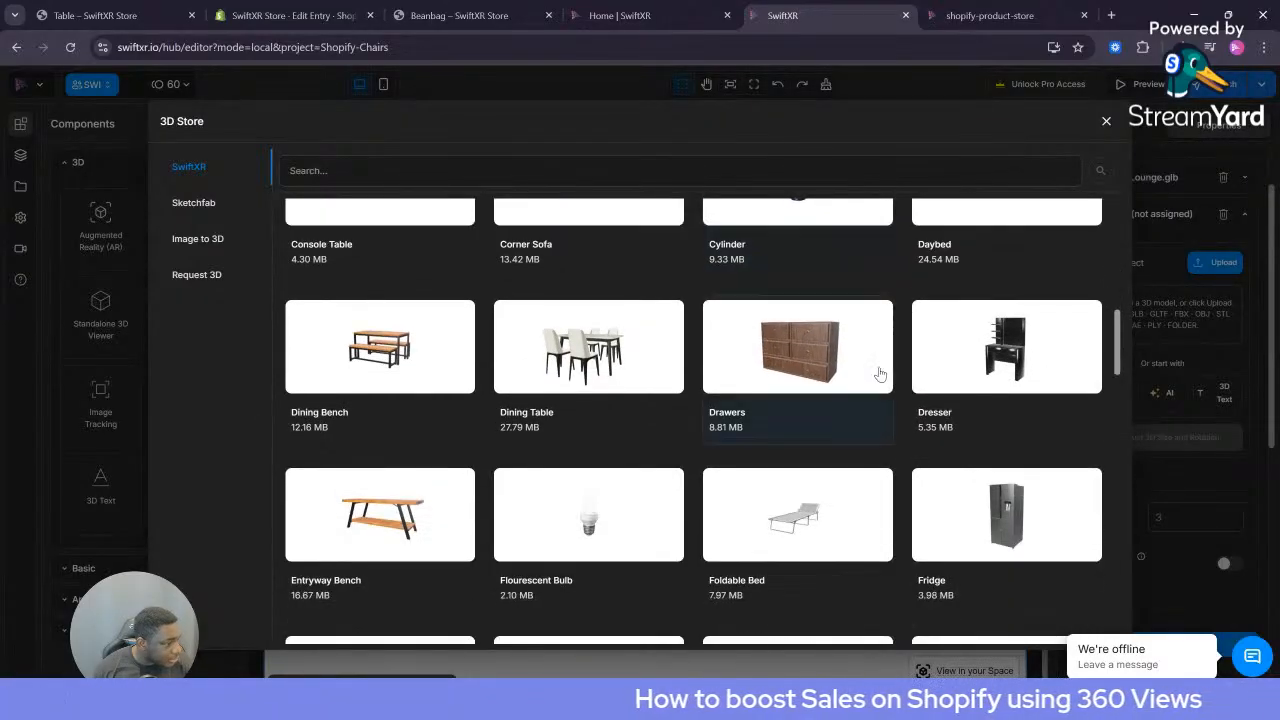
left_click(1010, 360)
left_click(768, 493)
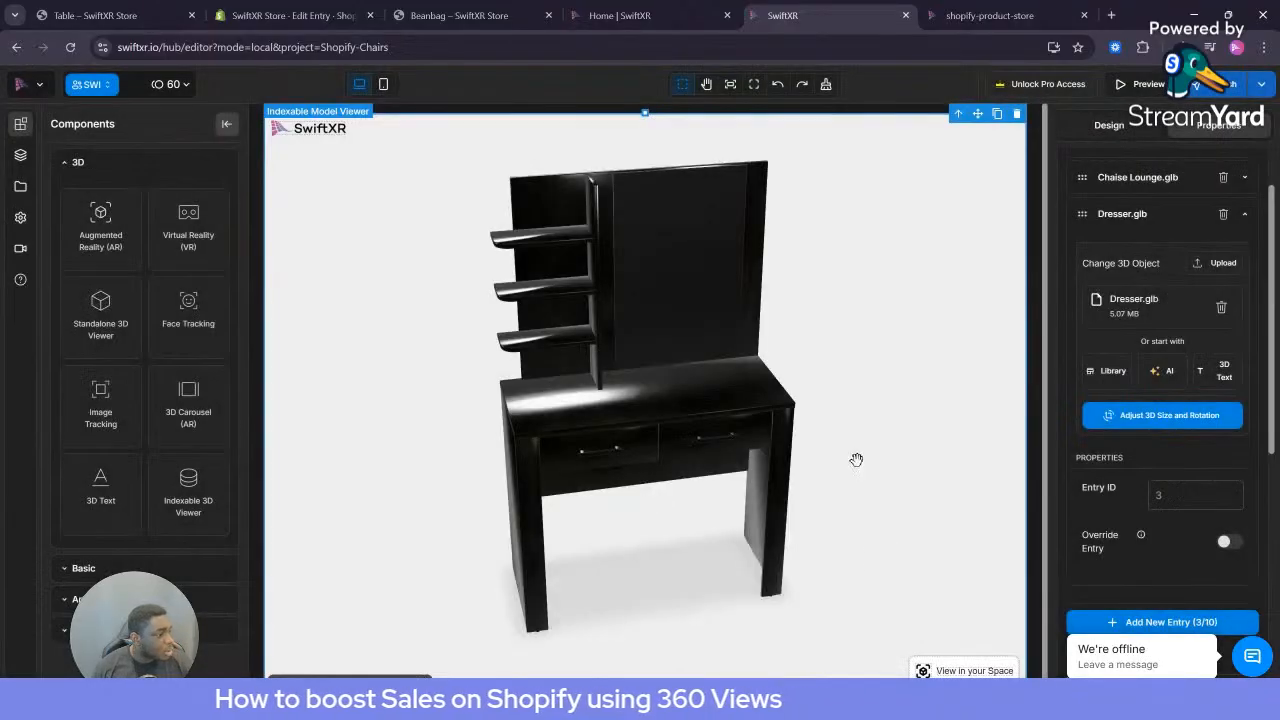
left_click_drag(857, 460, 964, 418)
left_click_drag(908, 440, 937, 440)
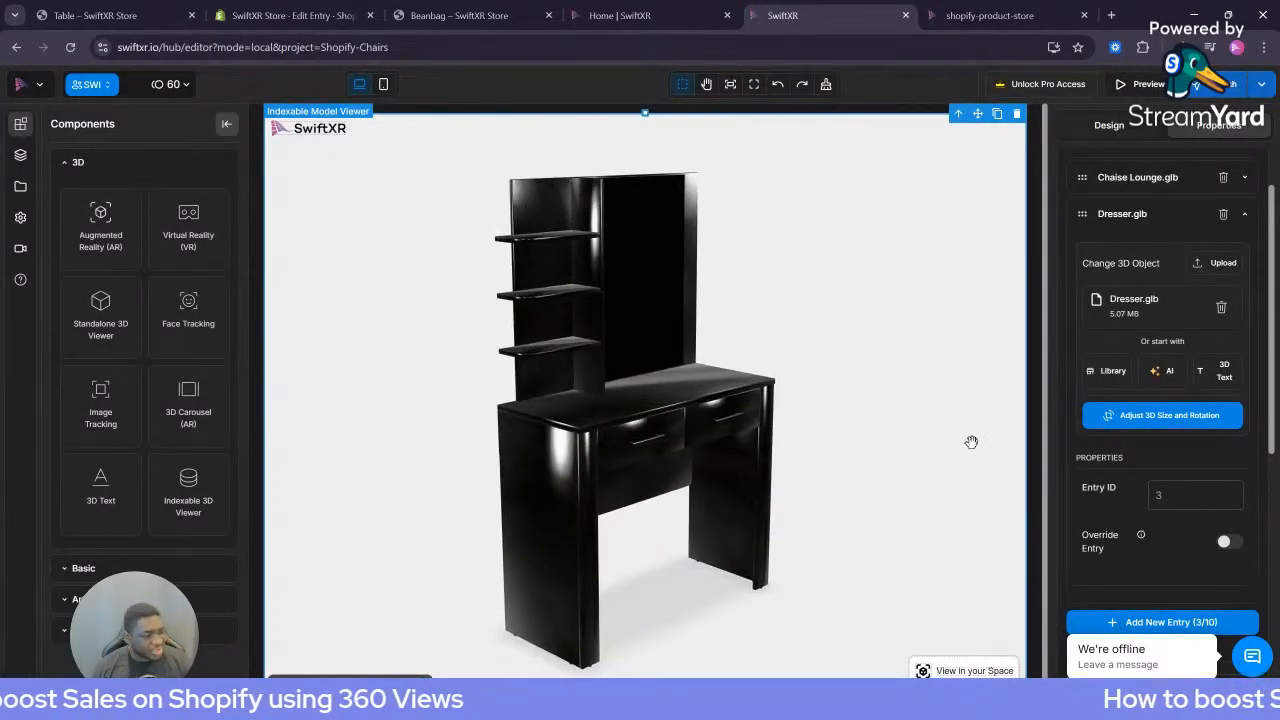
Replace the third entry's Dresser model with the Futon model from the SwiftXR library
left_click(1108, 371)
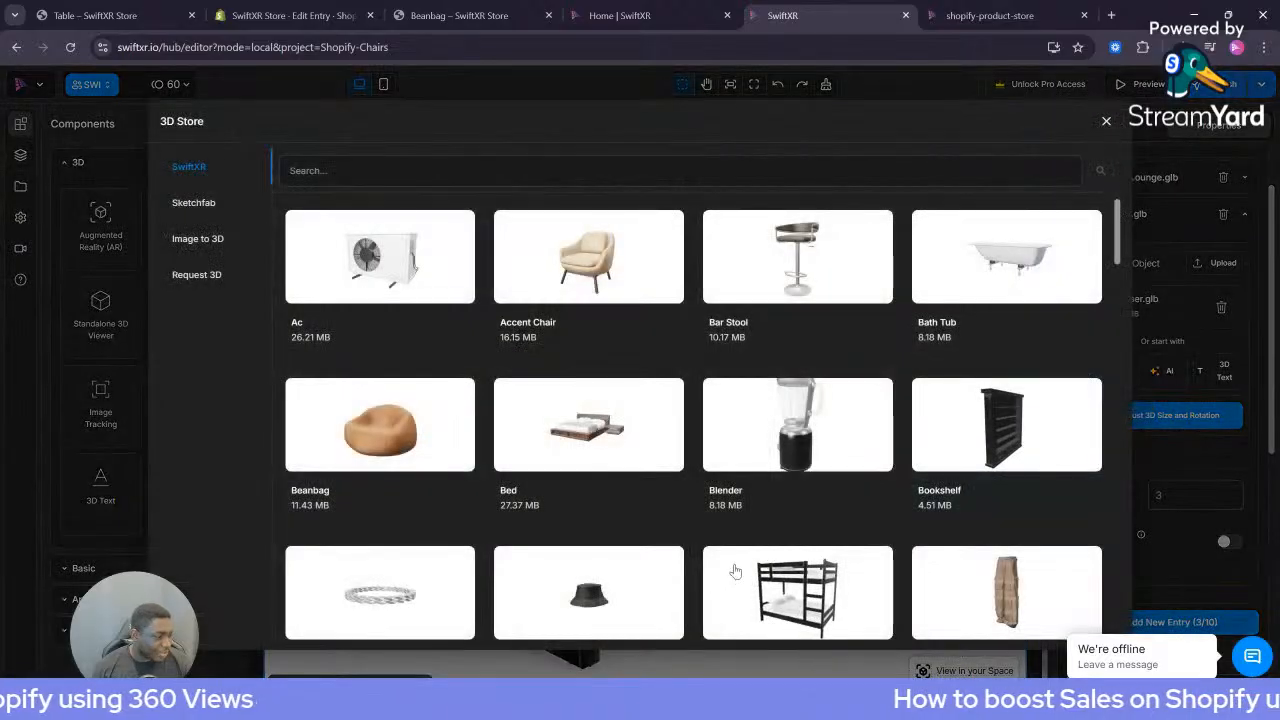
scroll(737, 582, "down", 6)
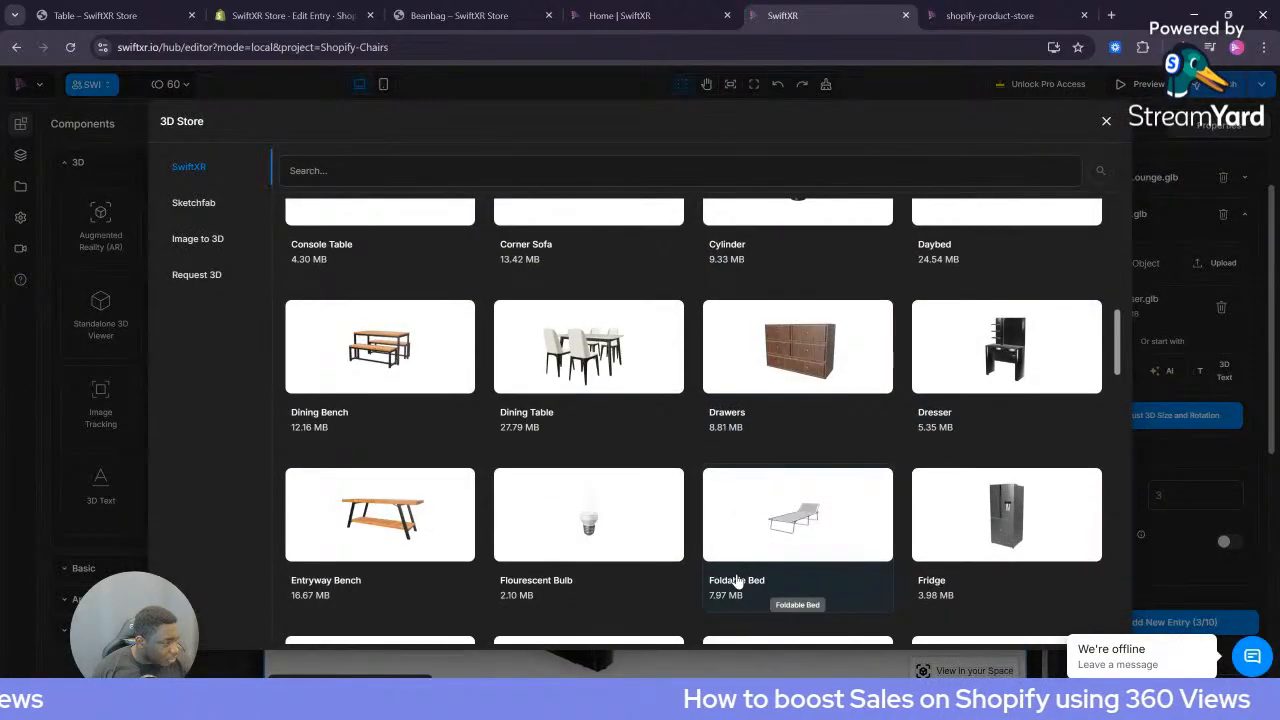
scroll(740, 575, "down", 2)
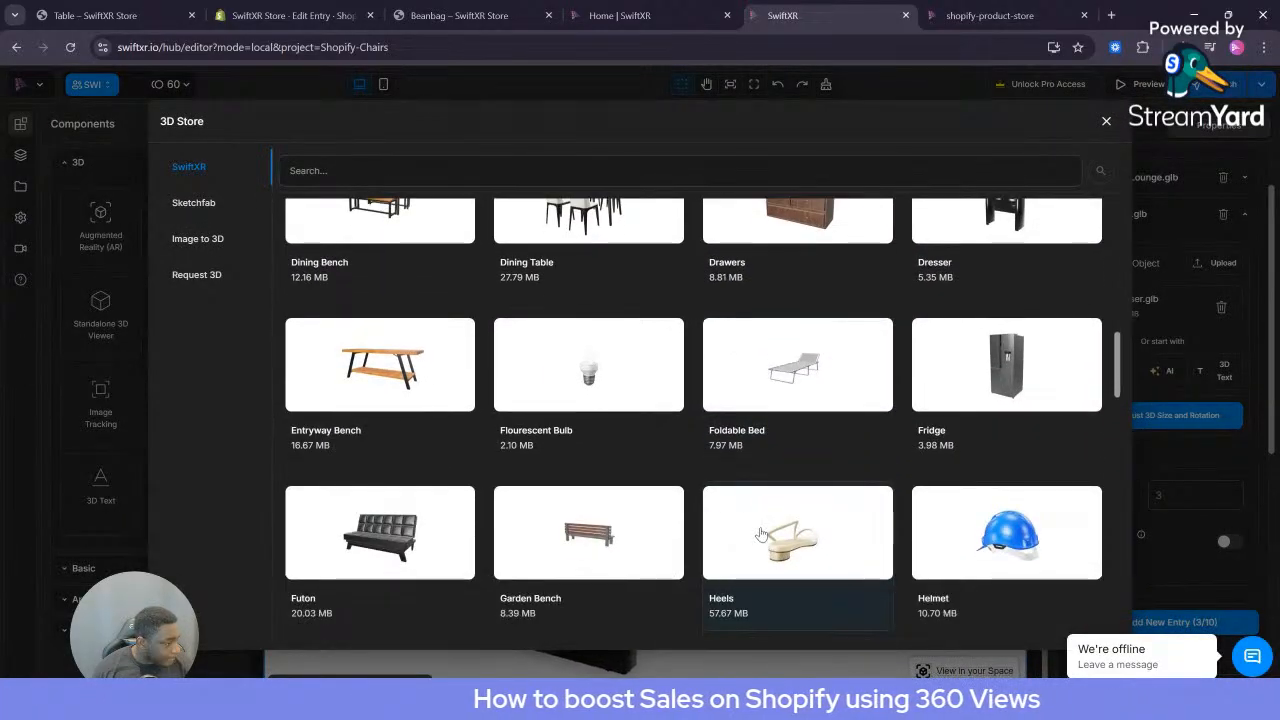
left_click(432, 558)
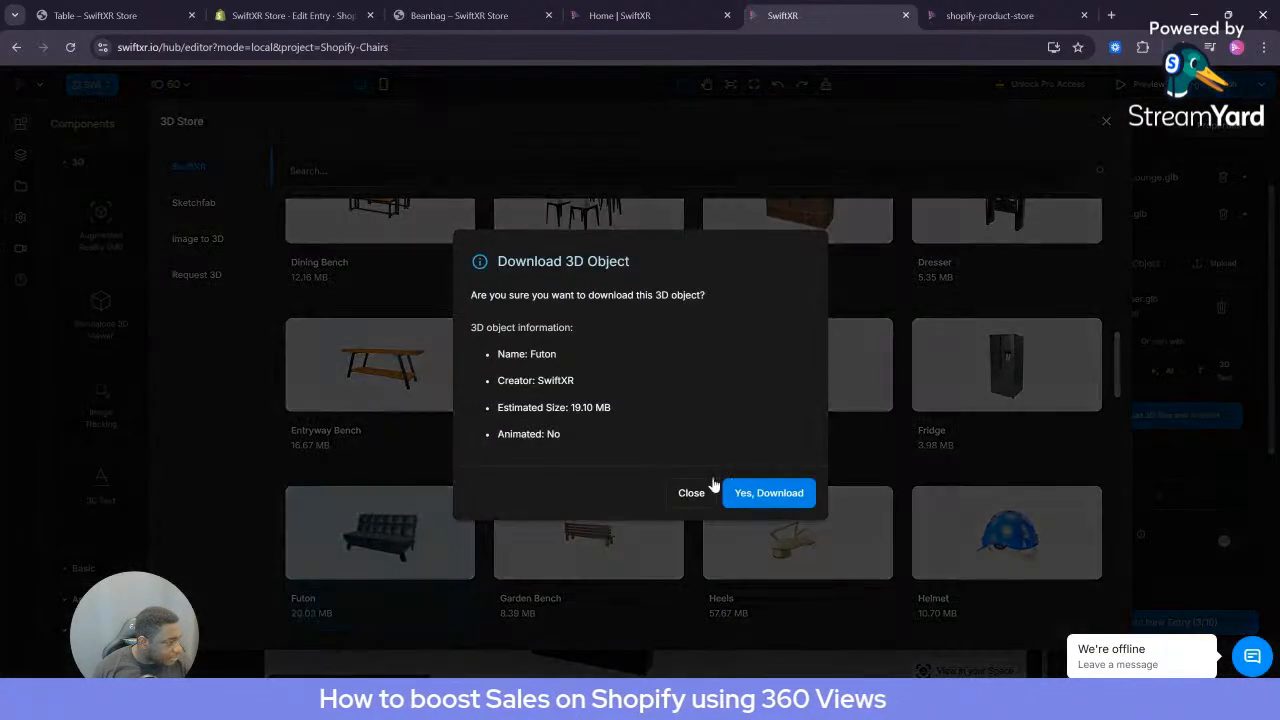
left_click(768, 493)
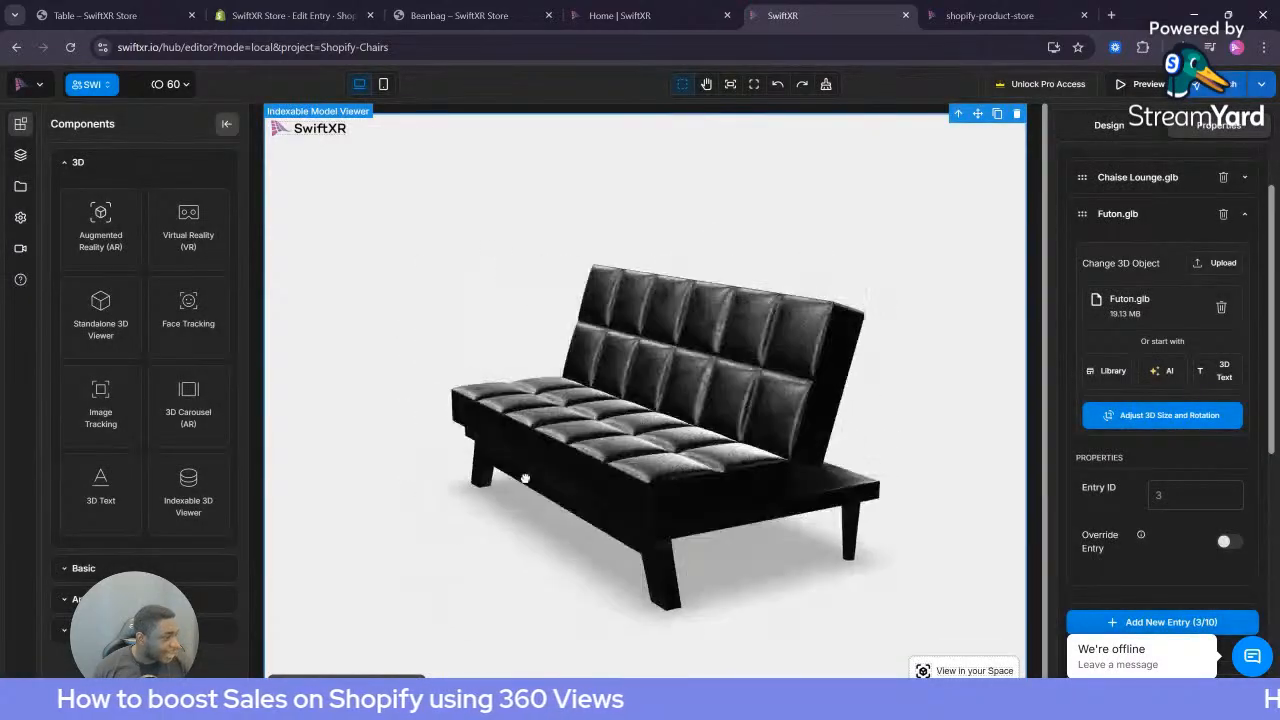
left_click_drag(525, 478, 718, 505)
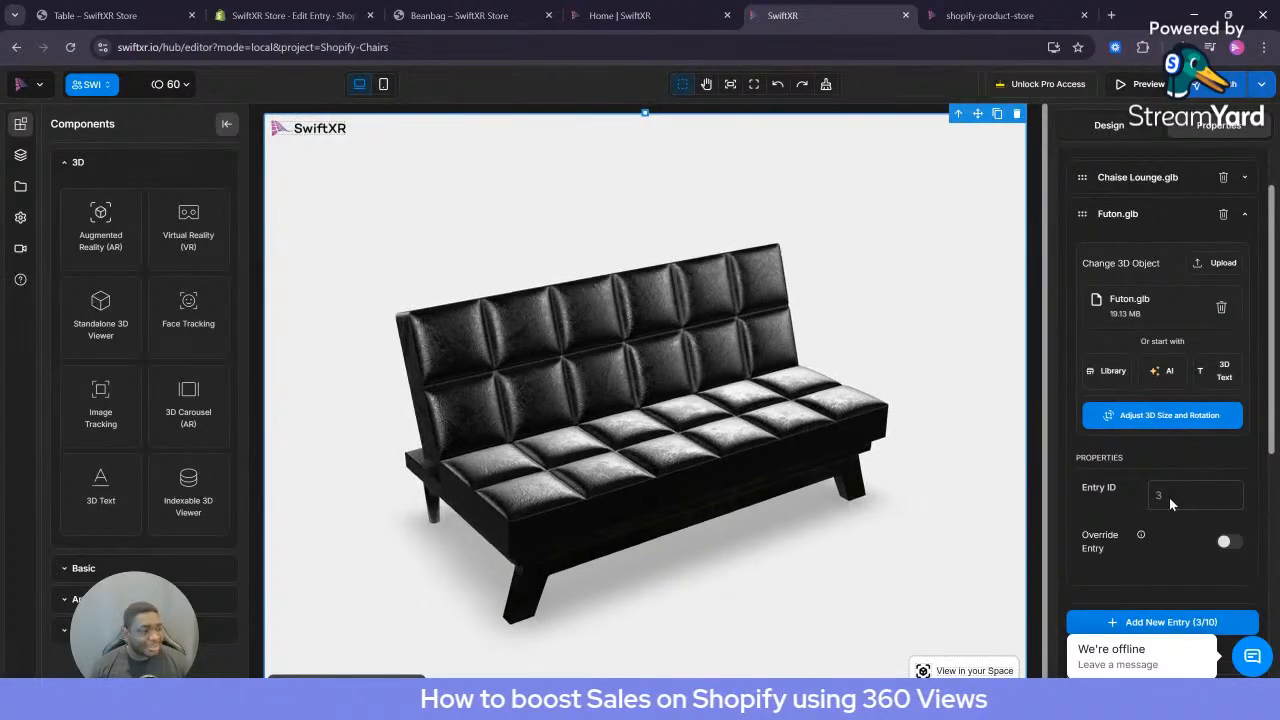
Publish the Shopify-Chairs project and copy its published link
scroll(1179, 490, "down", 2)
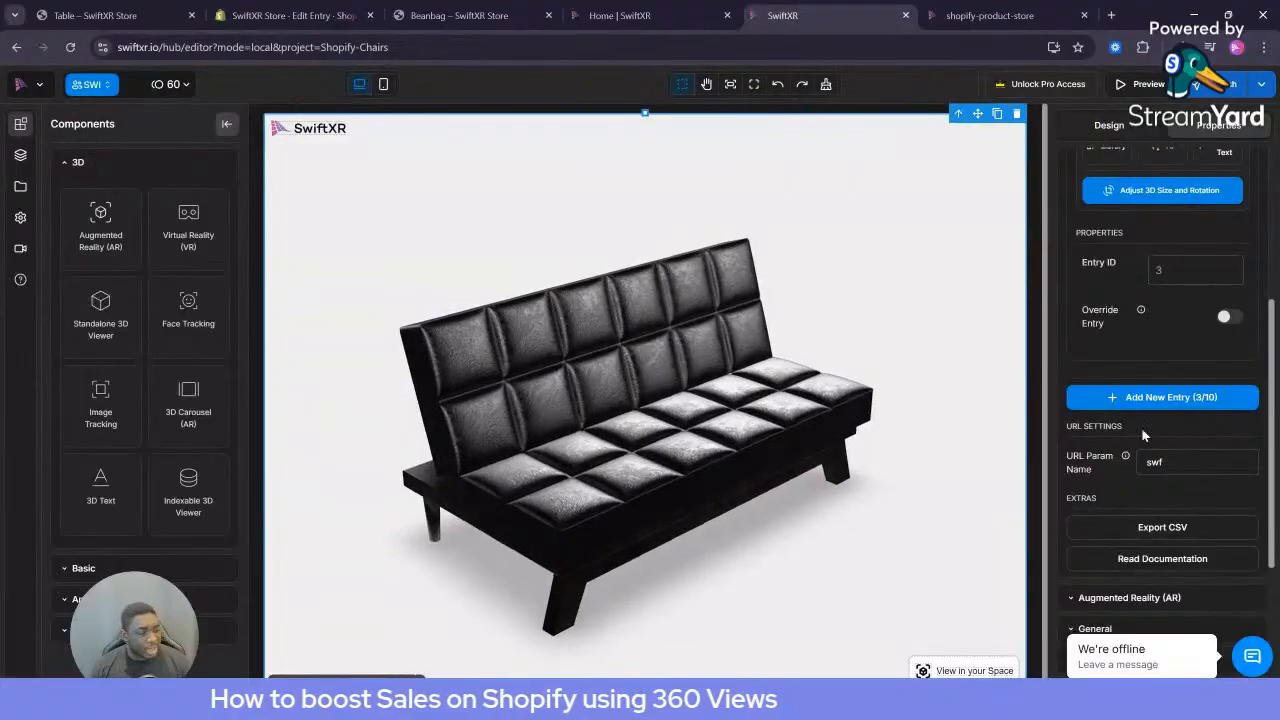
scroll(1135, 475, "down", 2)
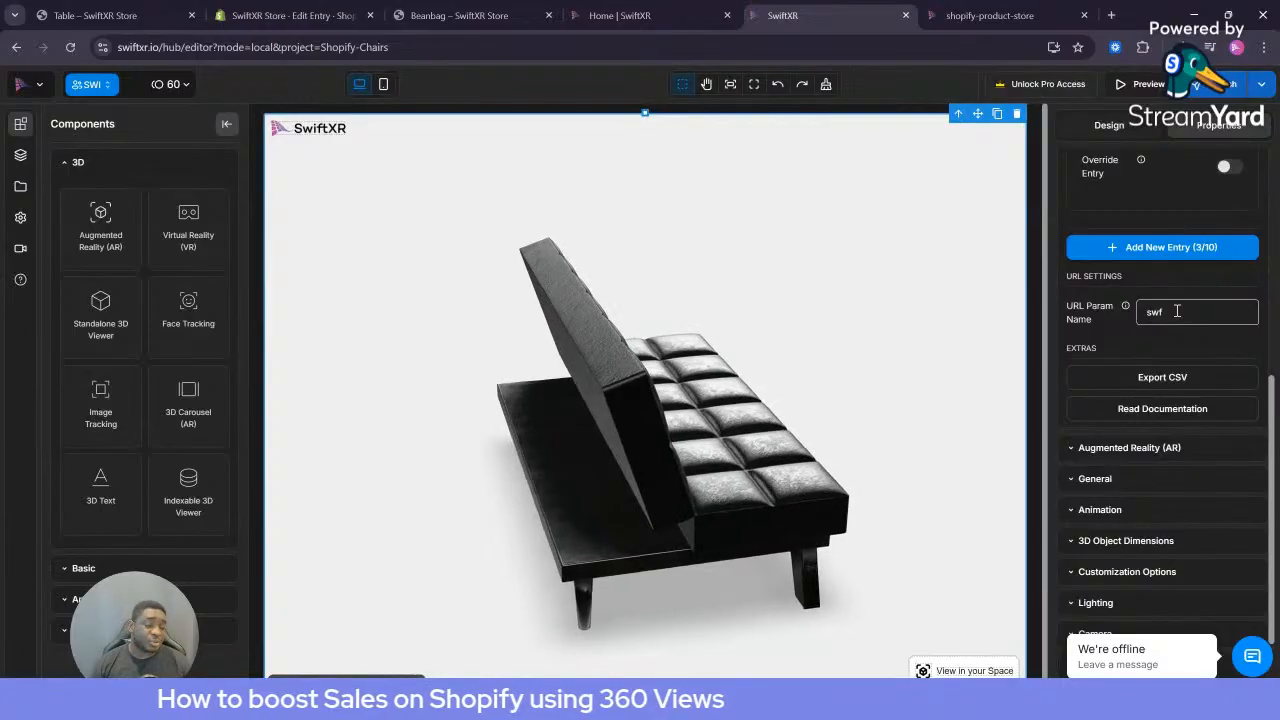
left_click(1217, 85)
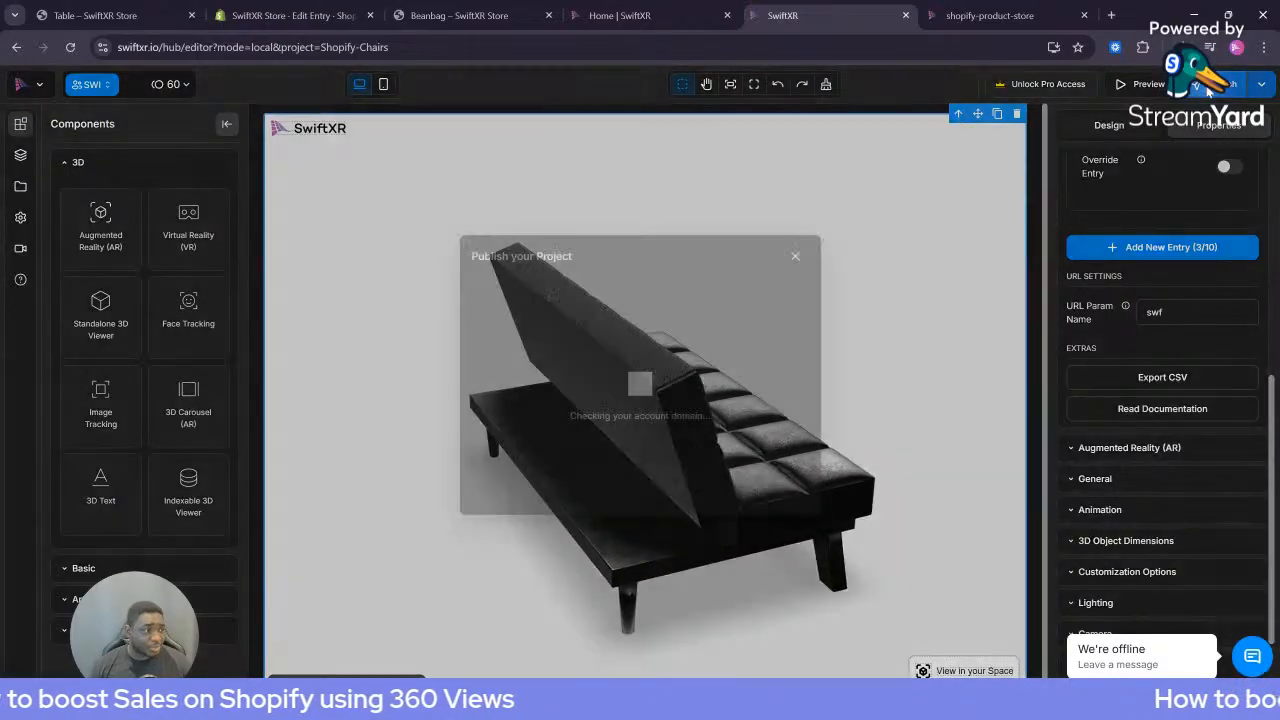
left_click(719, 447)
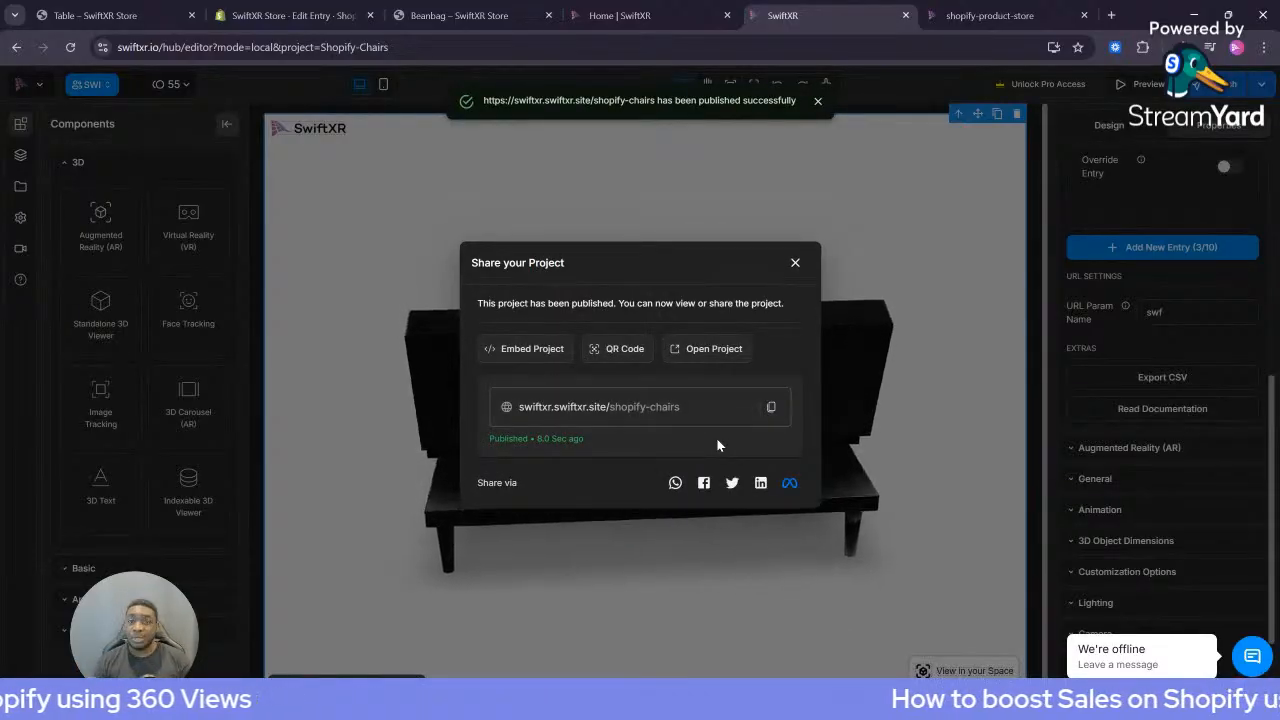
left_click(771, 411)
Open the published project and load its first entry by appending /?swf=1 to the page address
left_click(709, 350)
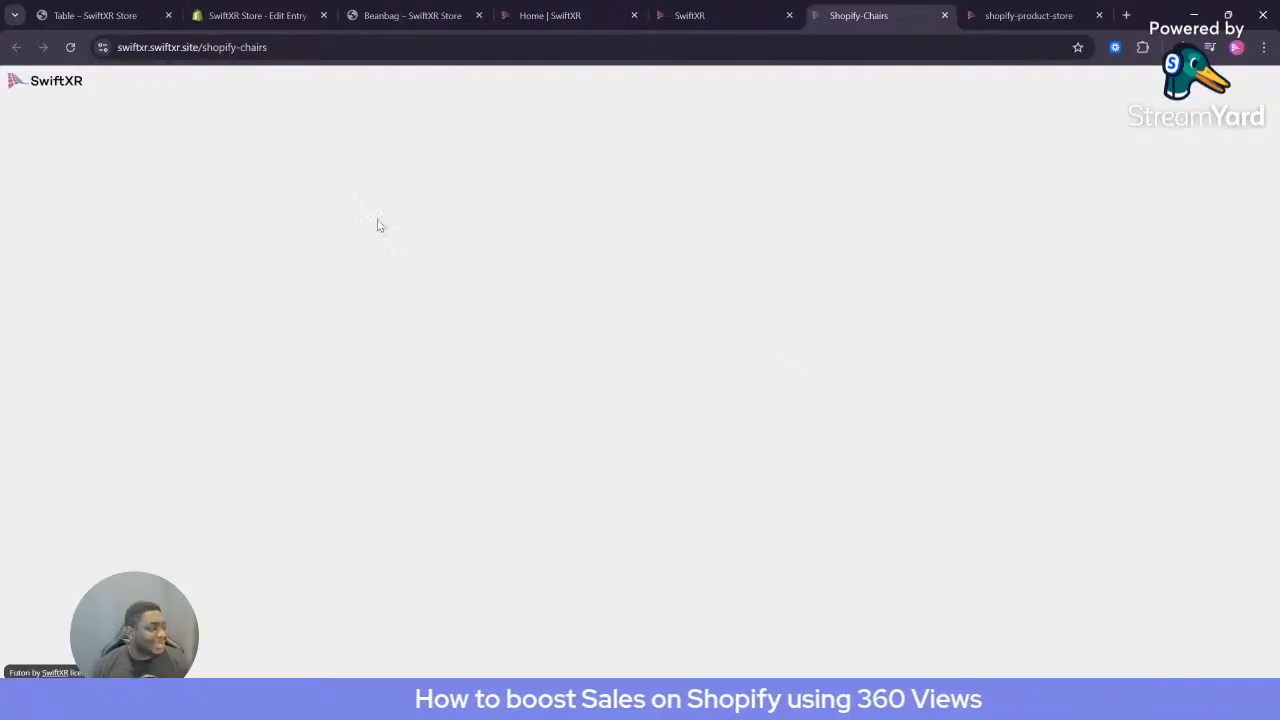
left_click(460, 48)
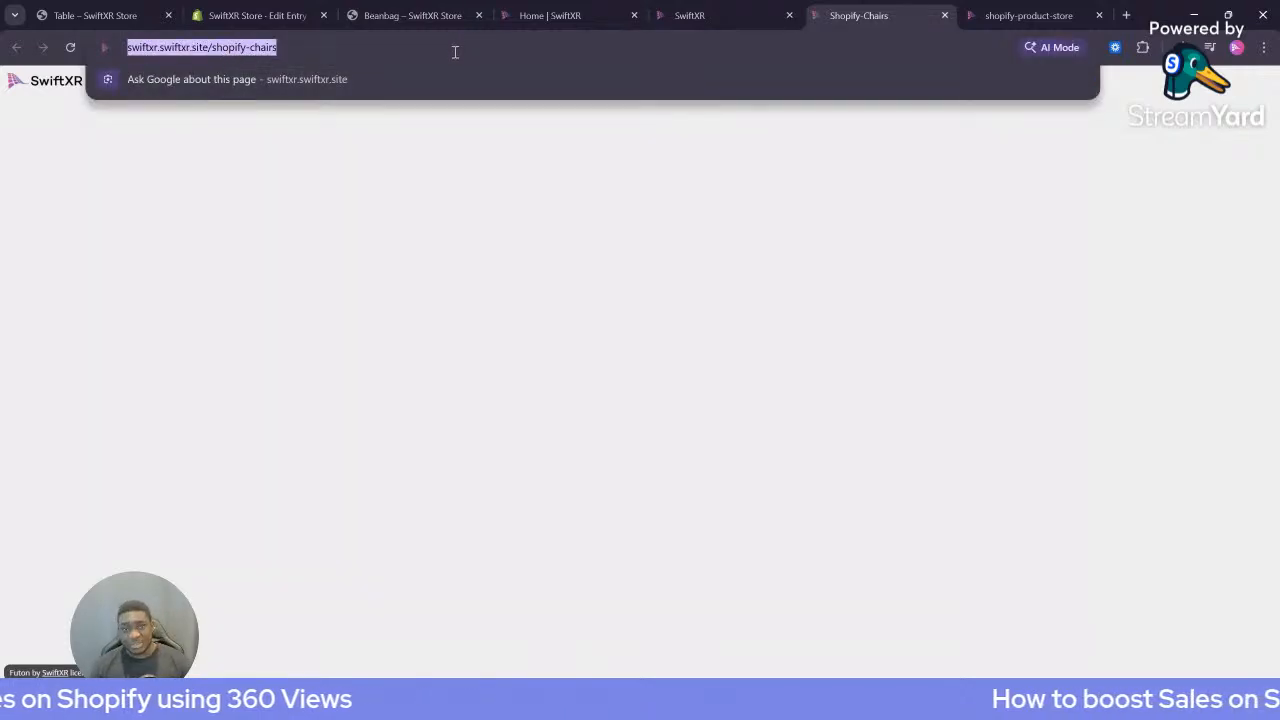
left_click(460, 46)
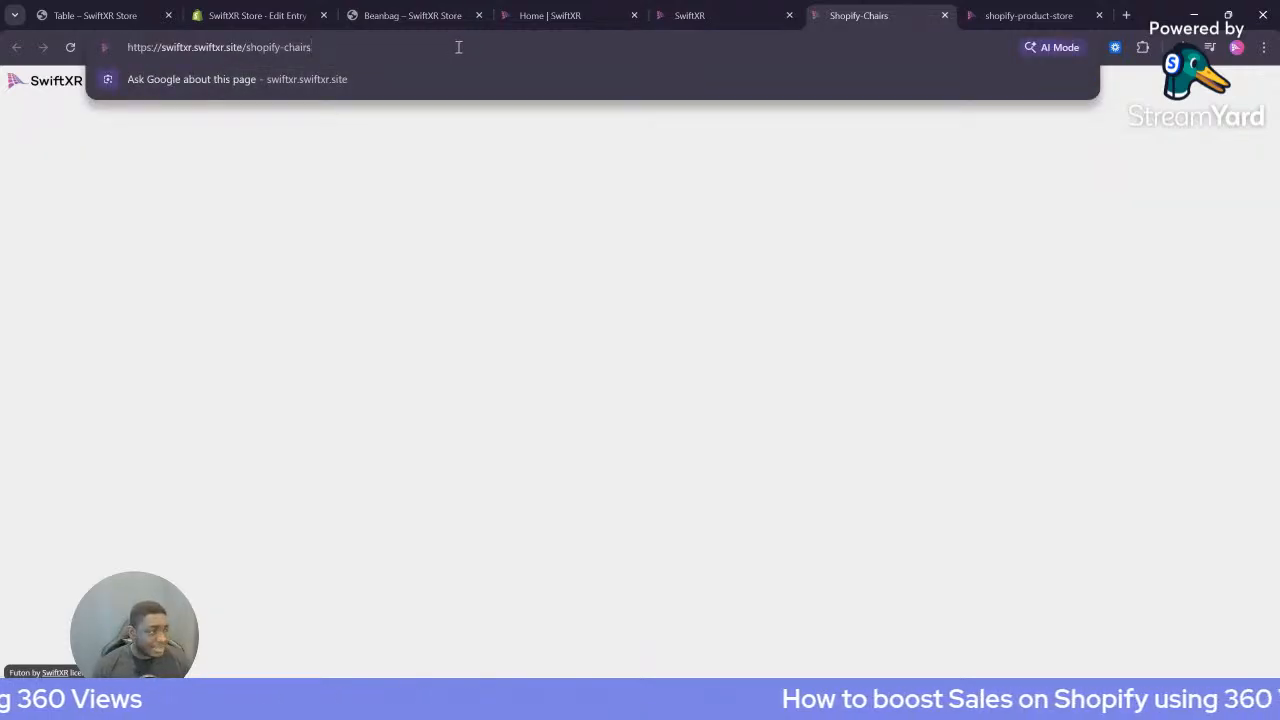
type("/?swf=1")
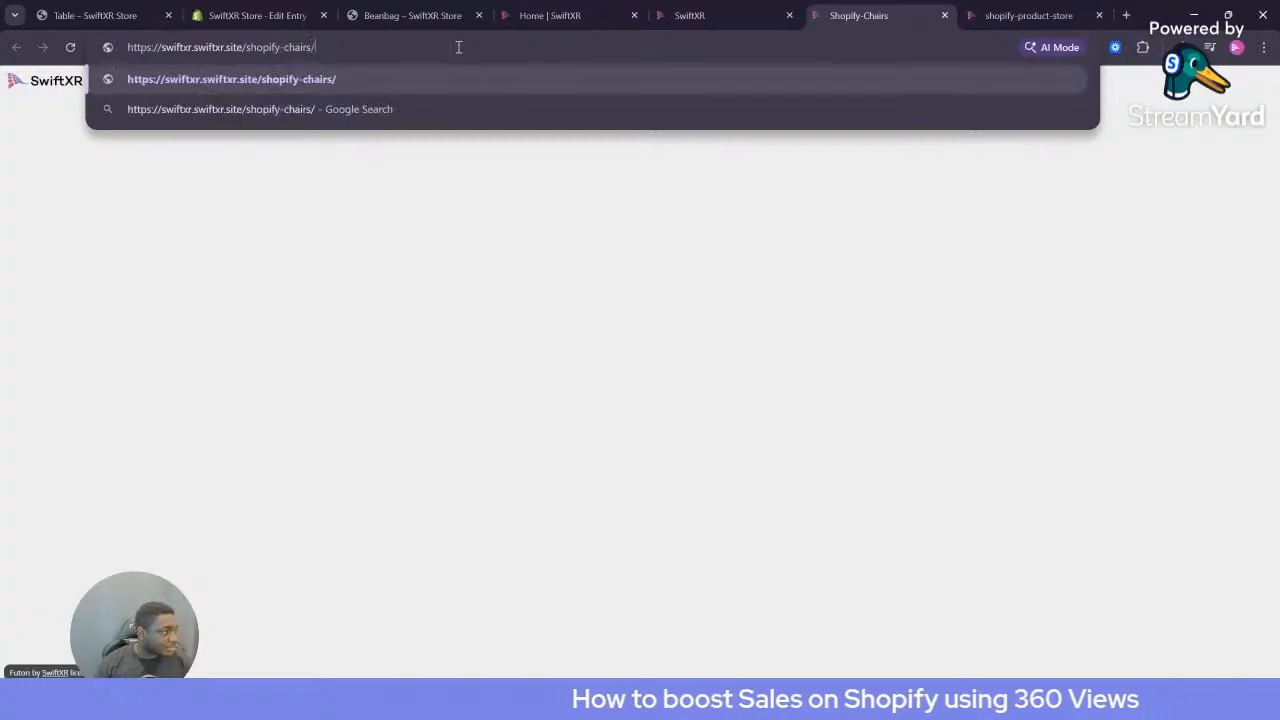
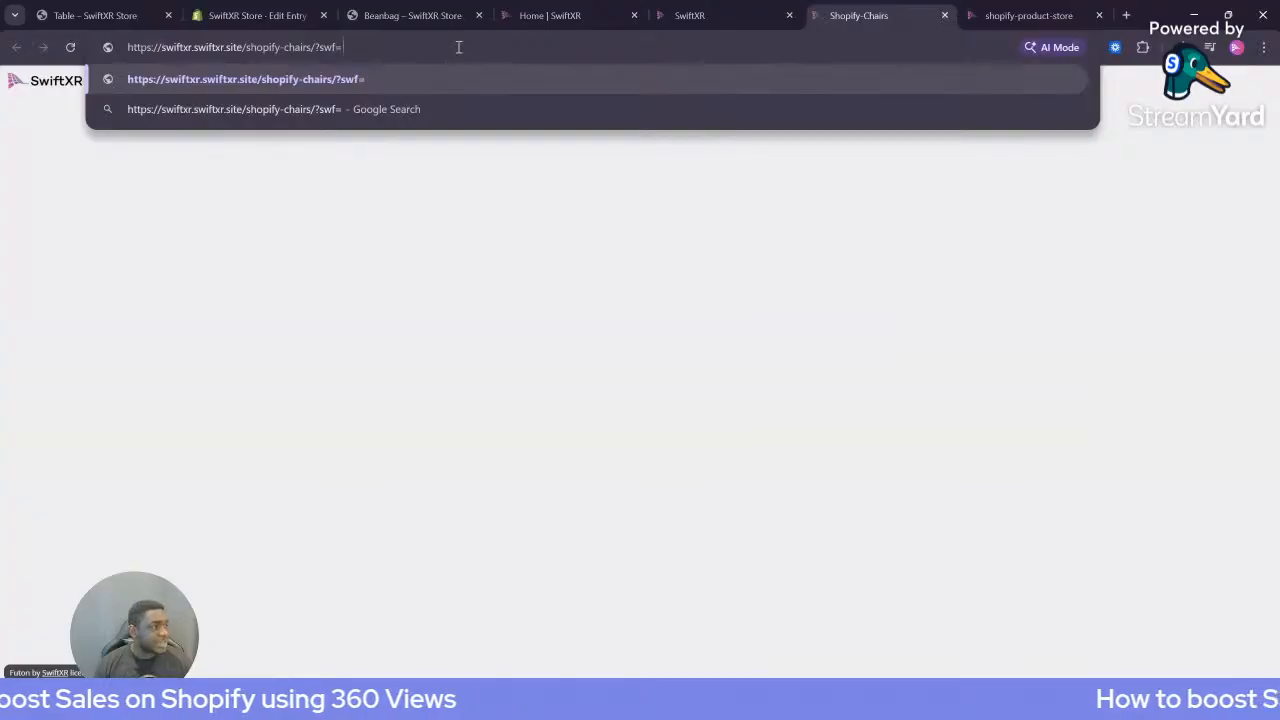
key("Return")
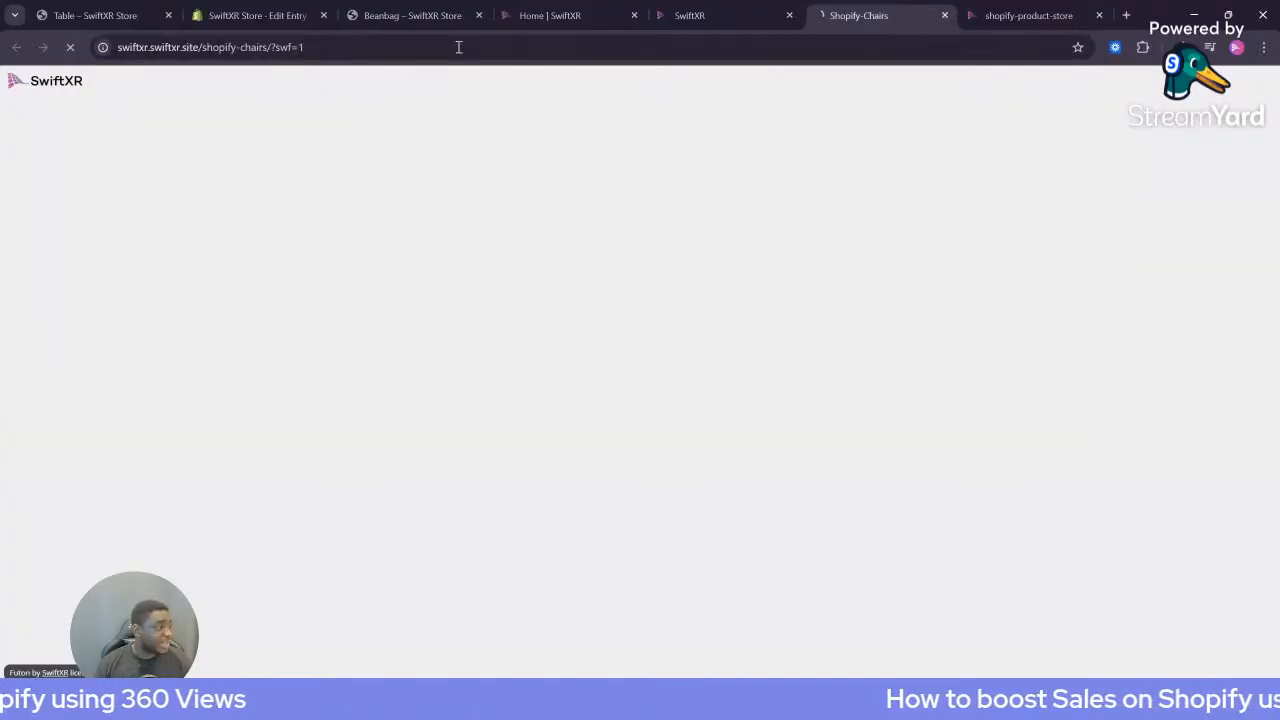
left_click_drag(889, 479, 462, 80)
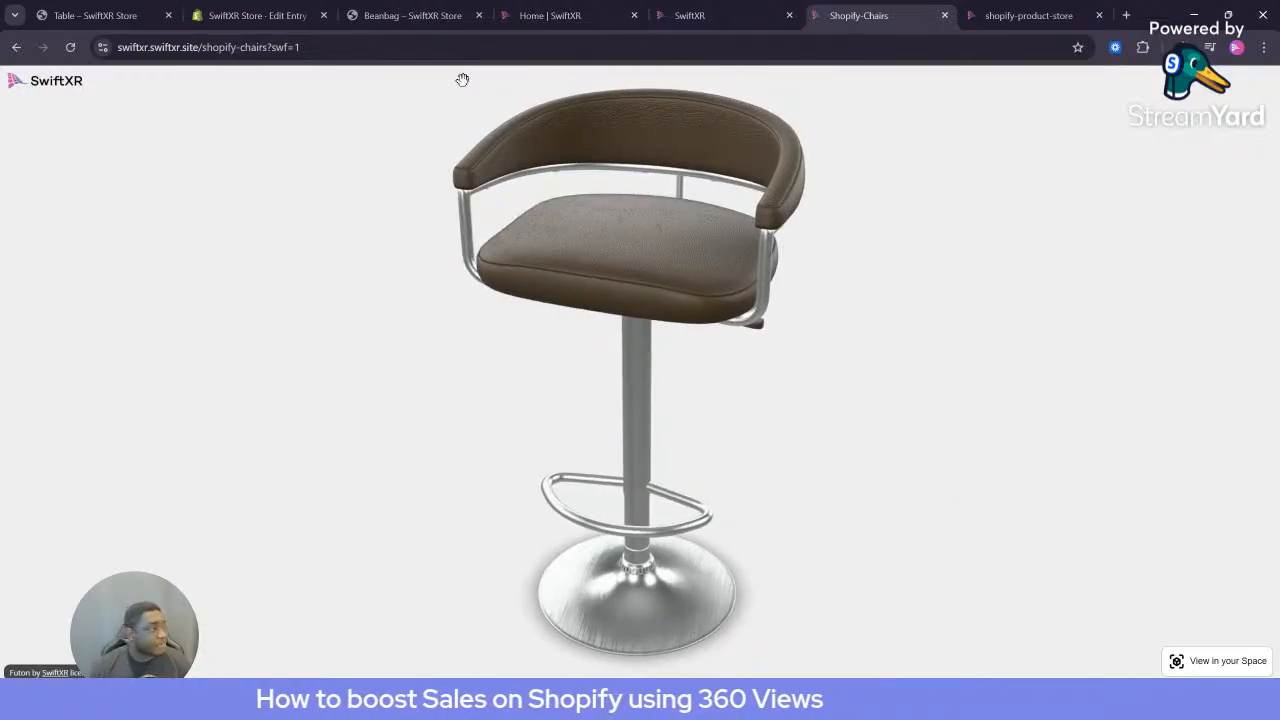
Load the second entry of the published project by changing the swf parameter in the address to 2
left_click(480, 46)
left_click(491, 48)
key("BackSpace")
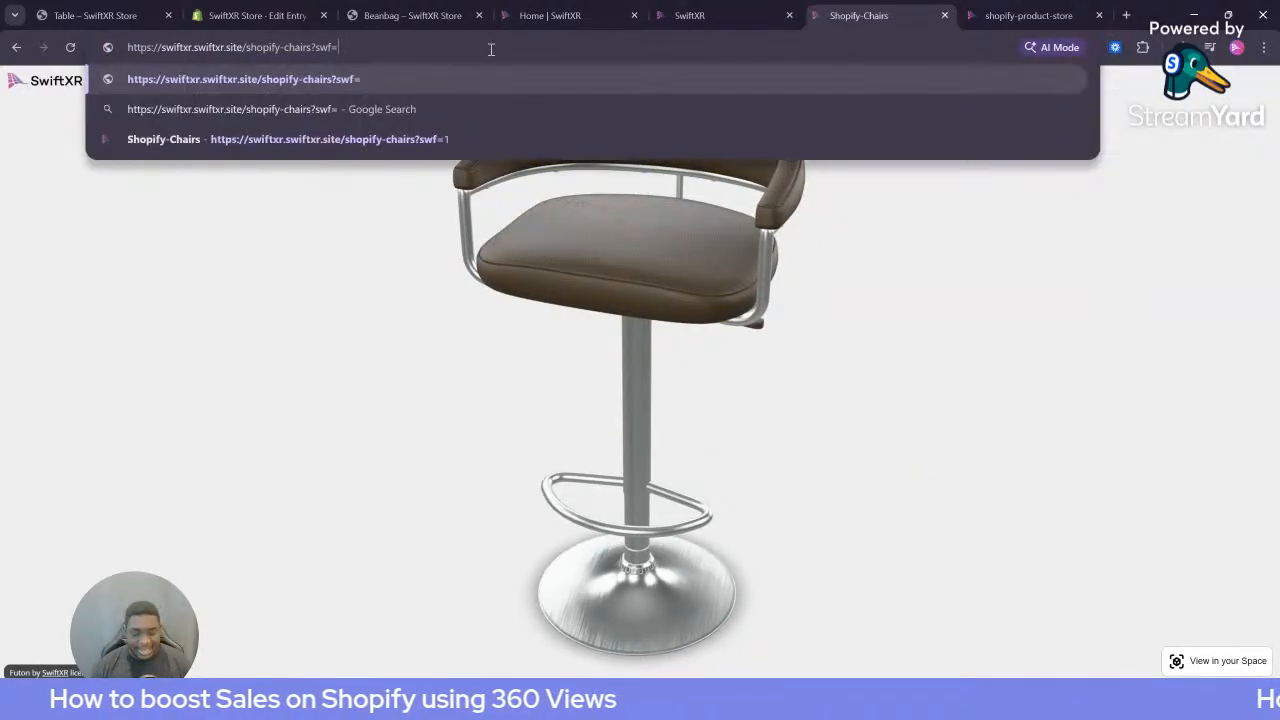
type("2")
key("Return")
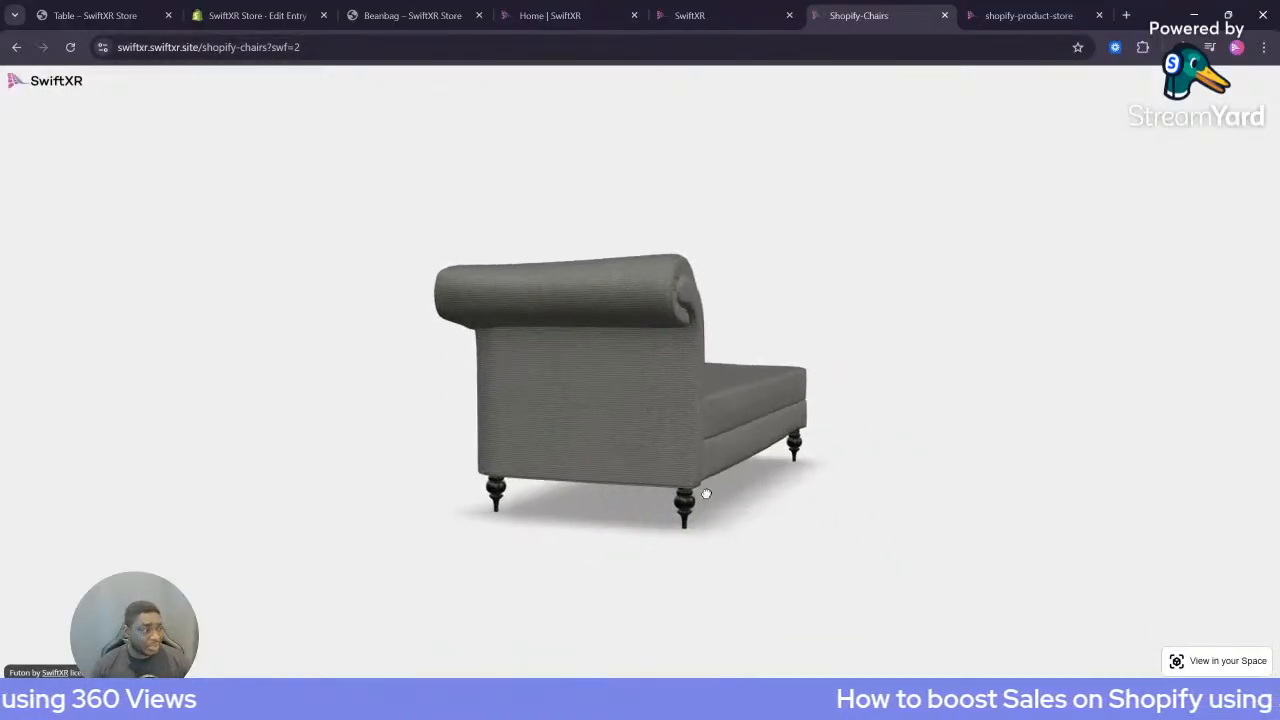
Load the third entry of the published project by changing the swf parameter in the address to 3
left_click(500, 56)
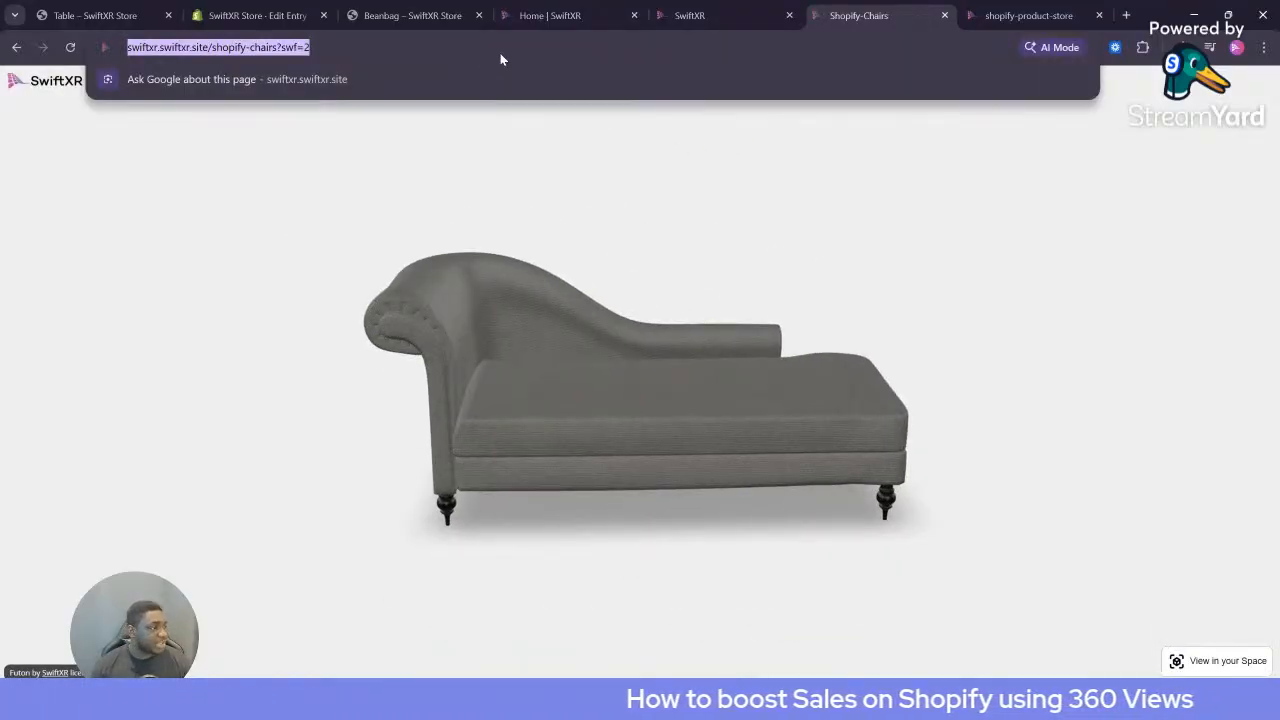
left_click(532, 43)
key("BackSpace")
type("3")
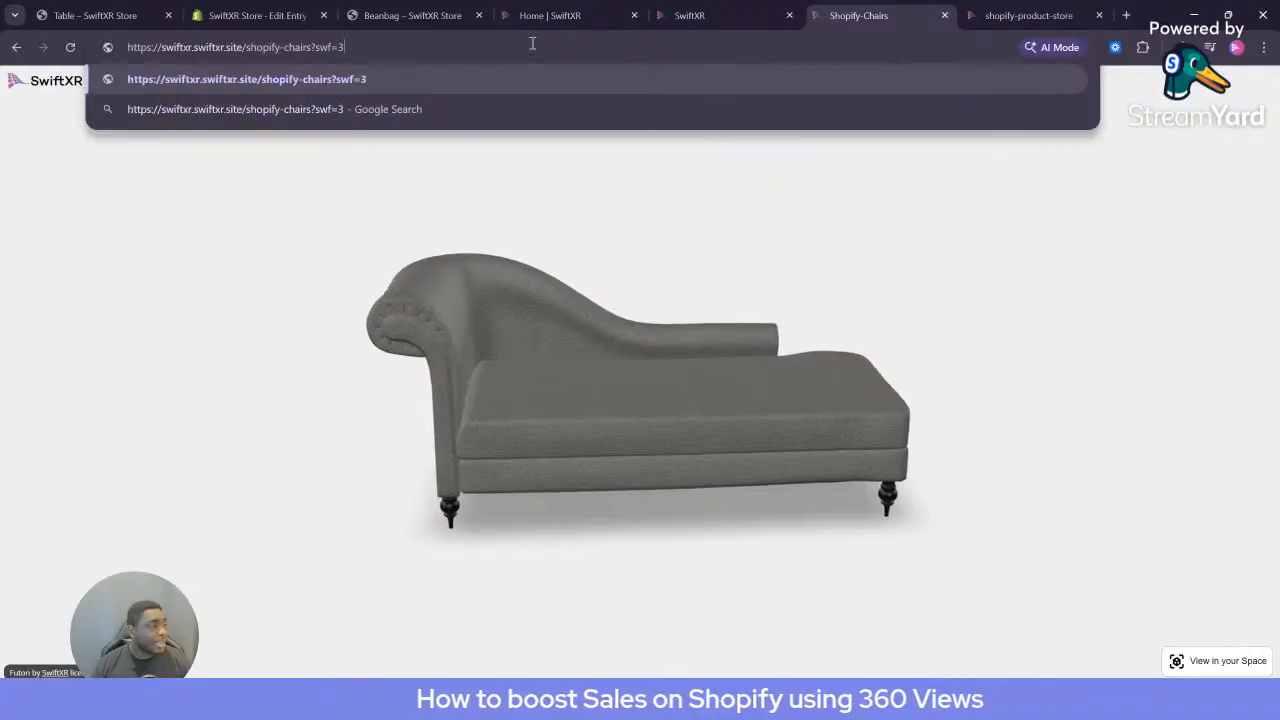
key("Return")
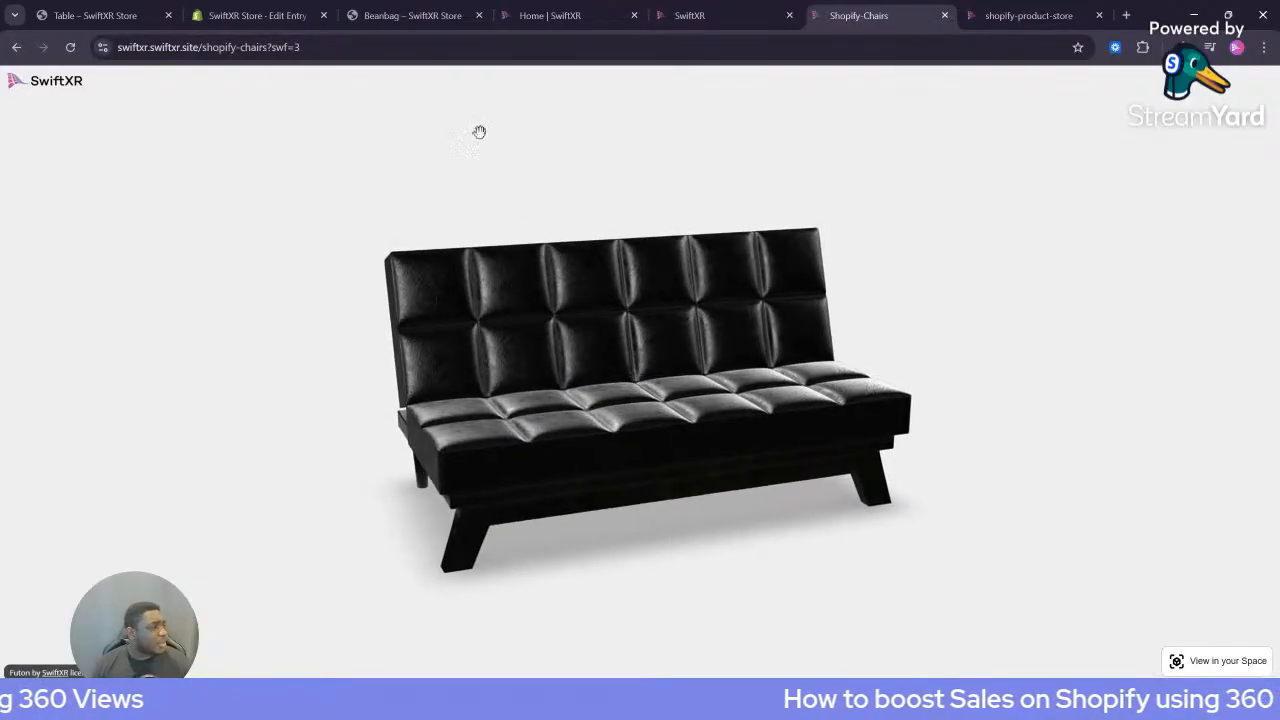
left_click(442, 47)
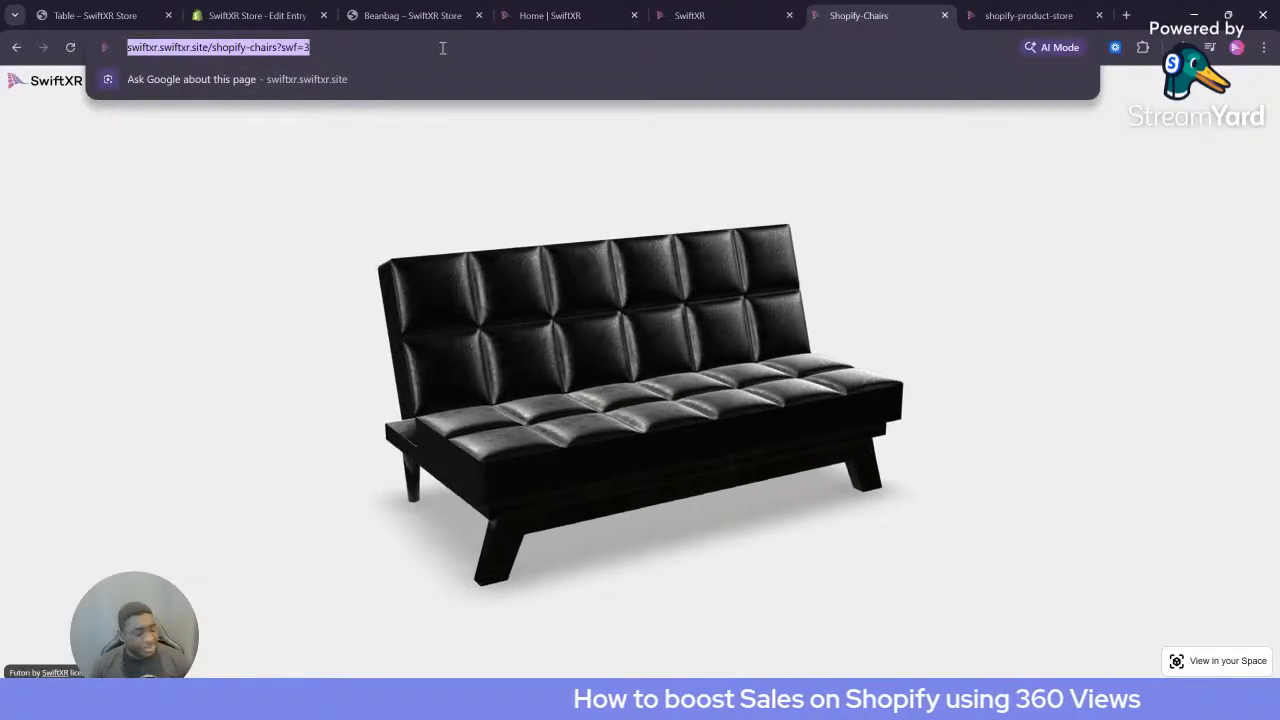
left_click(979, 229)
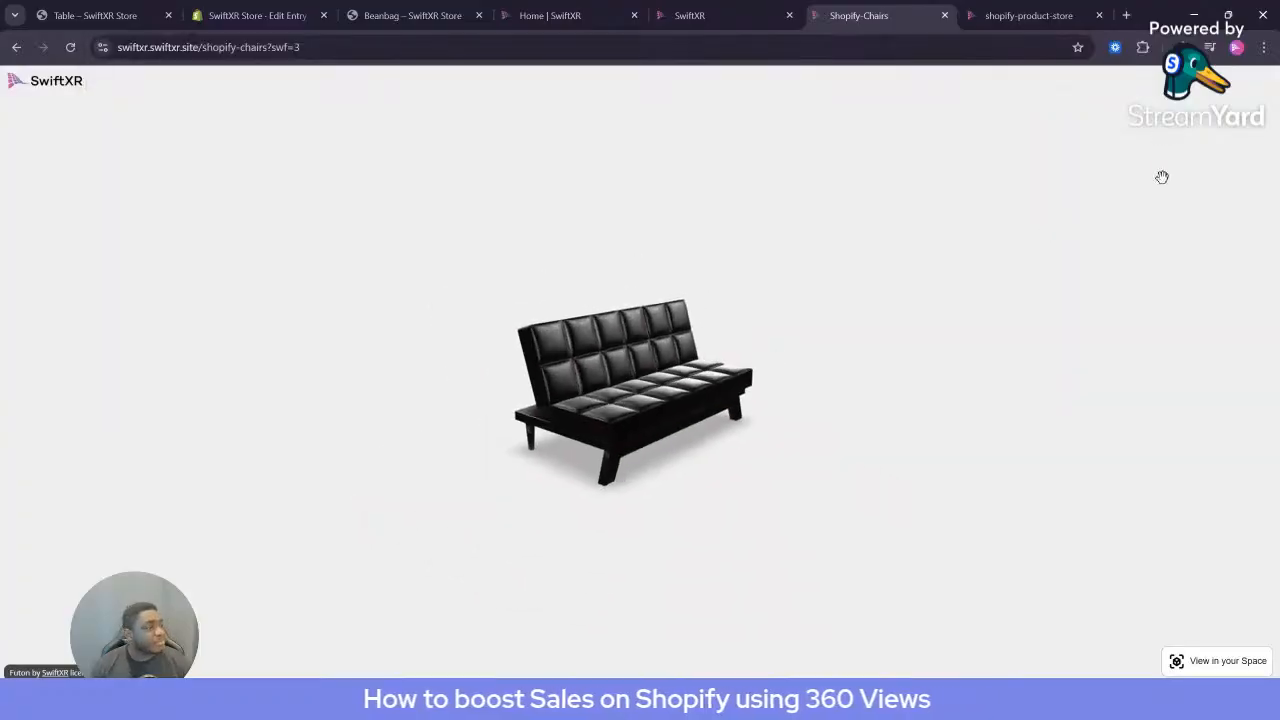
Look at the Beanbag entry in the Shopify admin and return to the Shopify-Chairs project in the SwiftXR editor
left_click(255, 17)
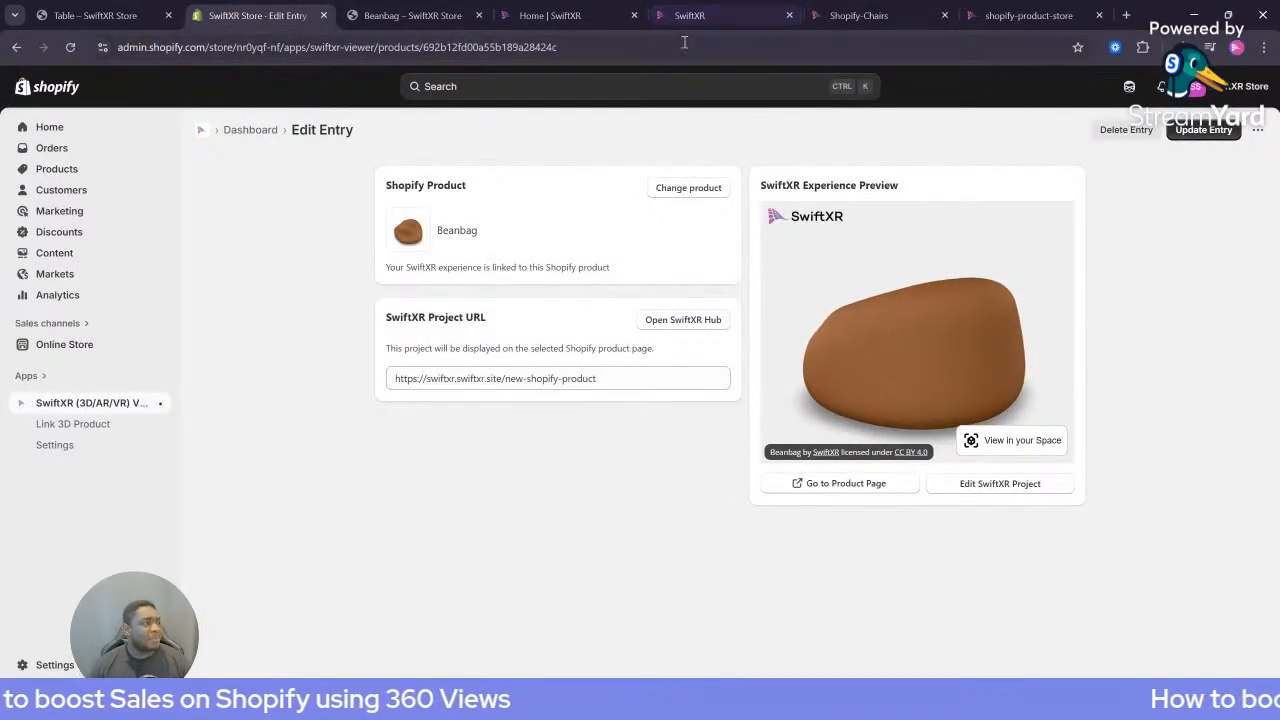
left_click(858, 15)
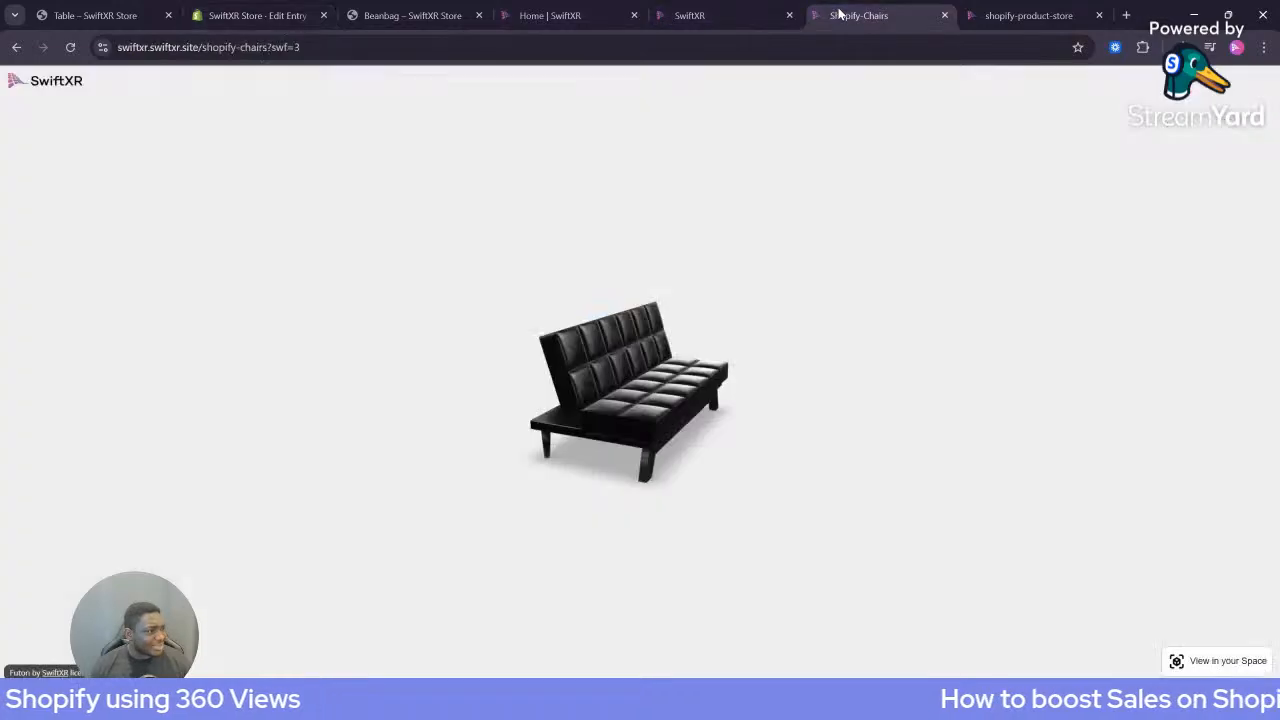
left_click(730, 15)
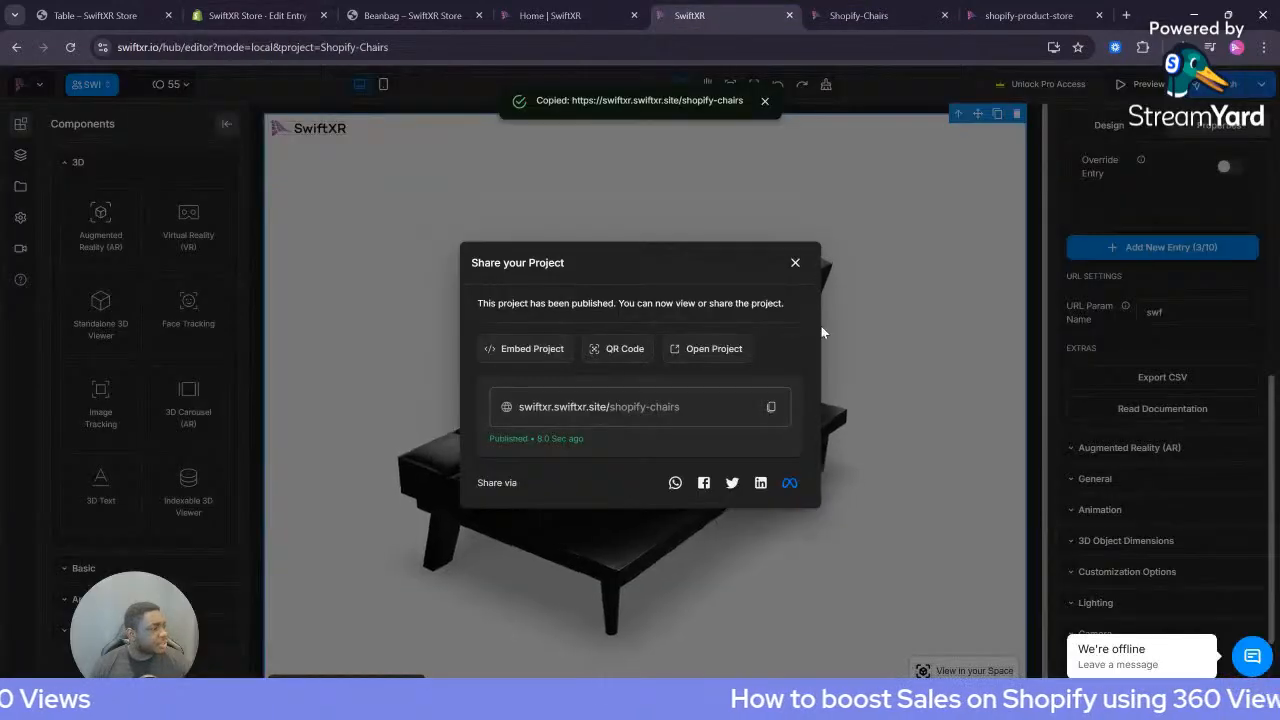
Close the share dialog, then generate an image snapshot of the Bar Stool.glb entry at output quality 1024
left_click(797, 264)
scroll(1160, 350, "up", 5)
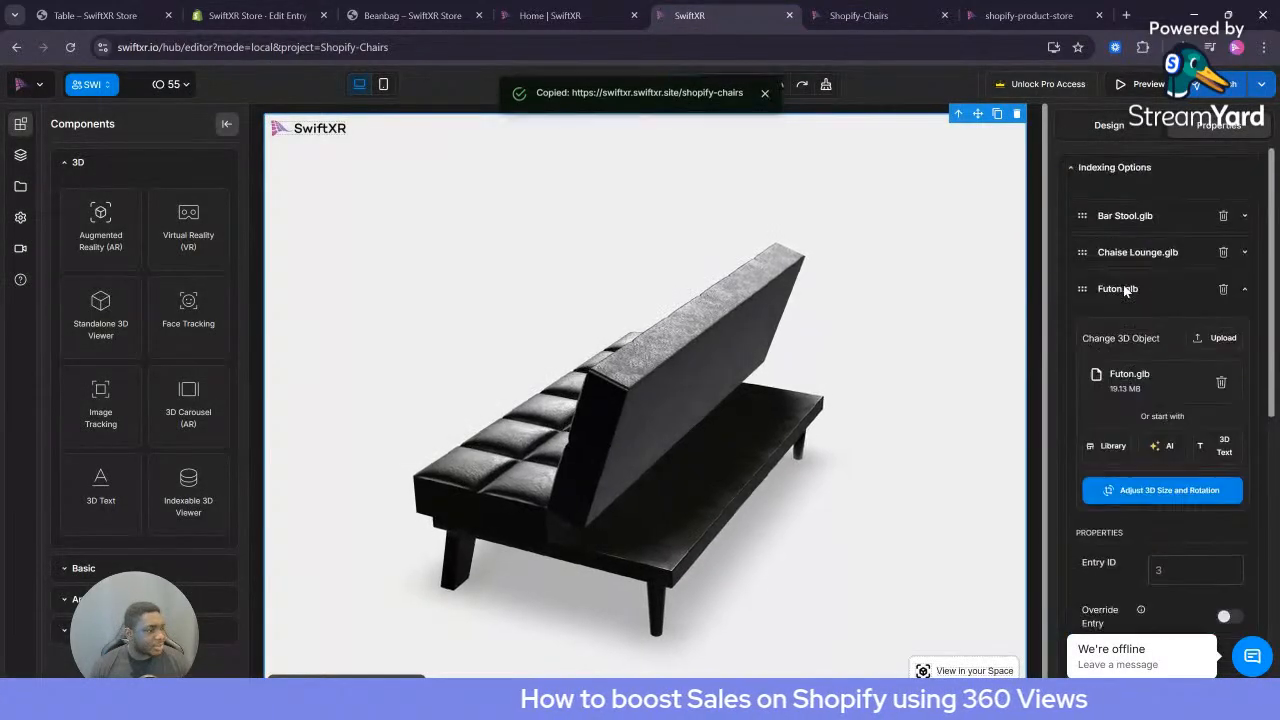
left_click(1143, 217)
left_click_drag(526, 409, 811, 374)
left_click(1261, 84)
left_click(1200, 204)
left_click(709, 446)
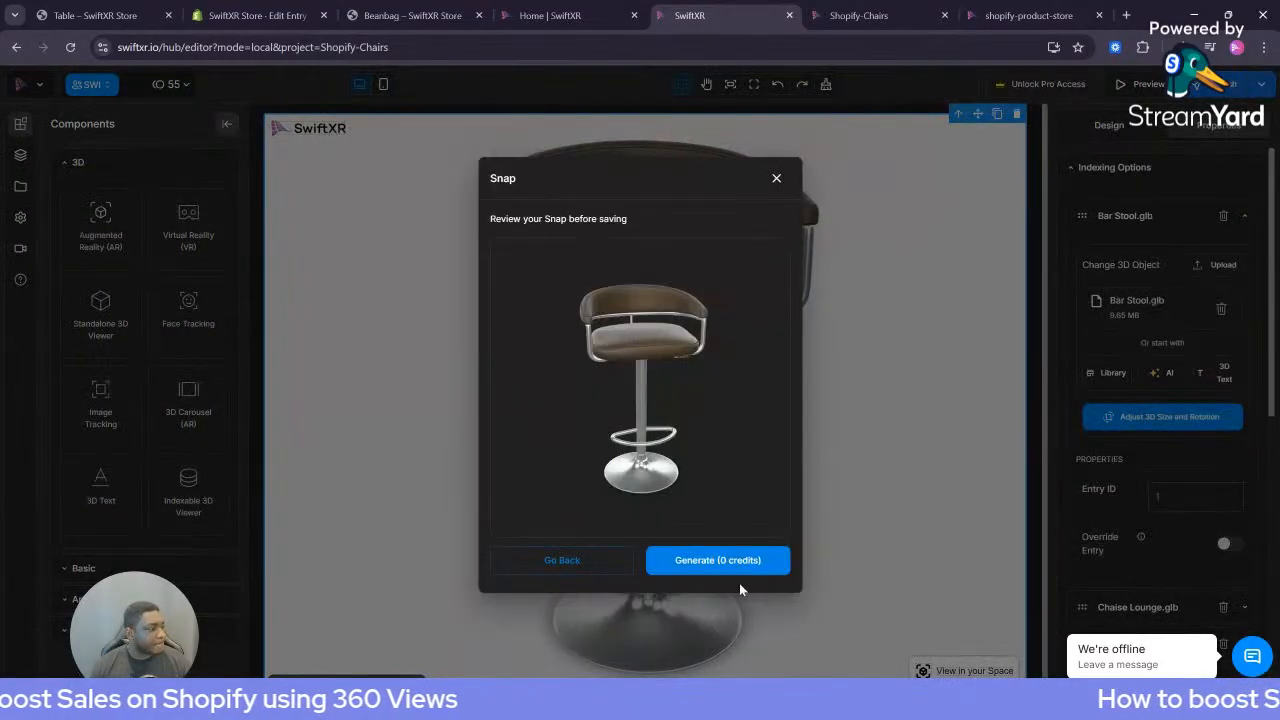
left_click(728, 560)
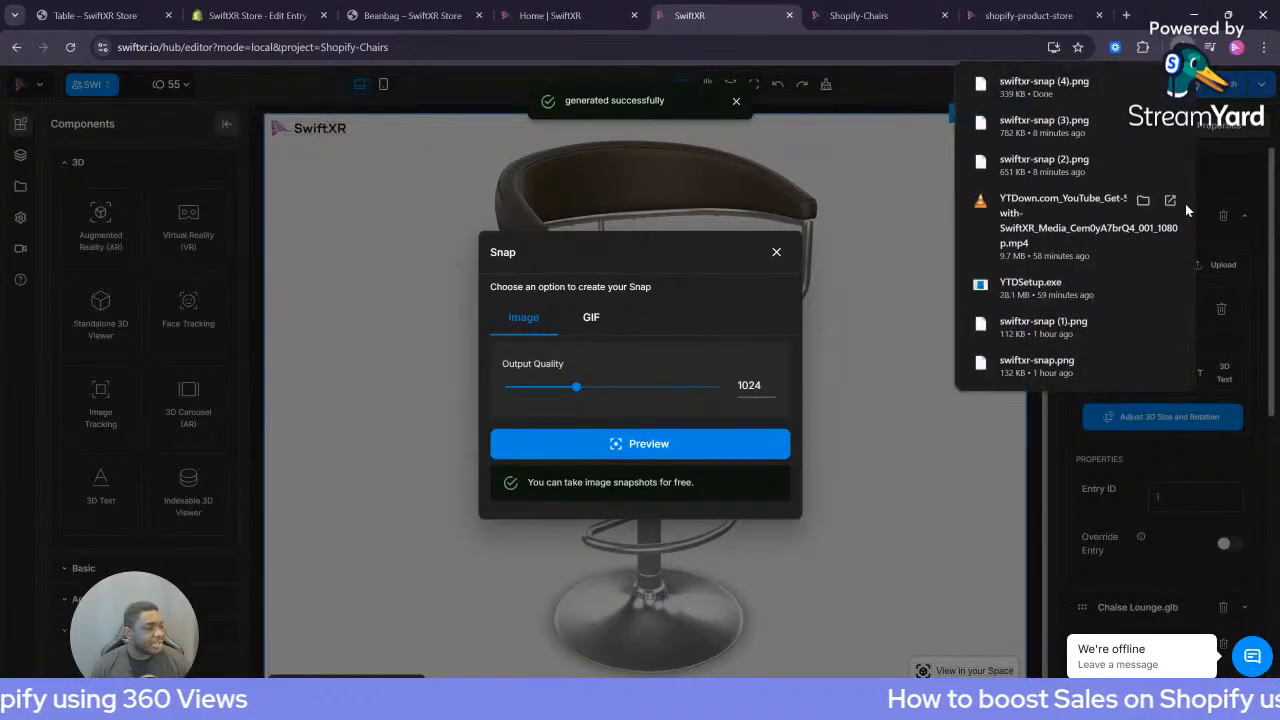
left_click(897, 317)
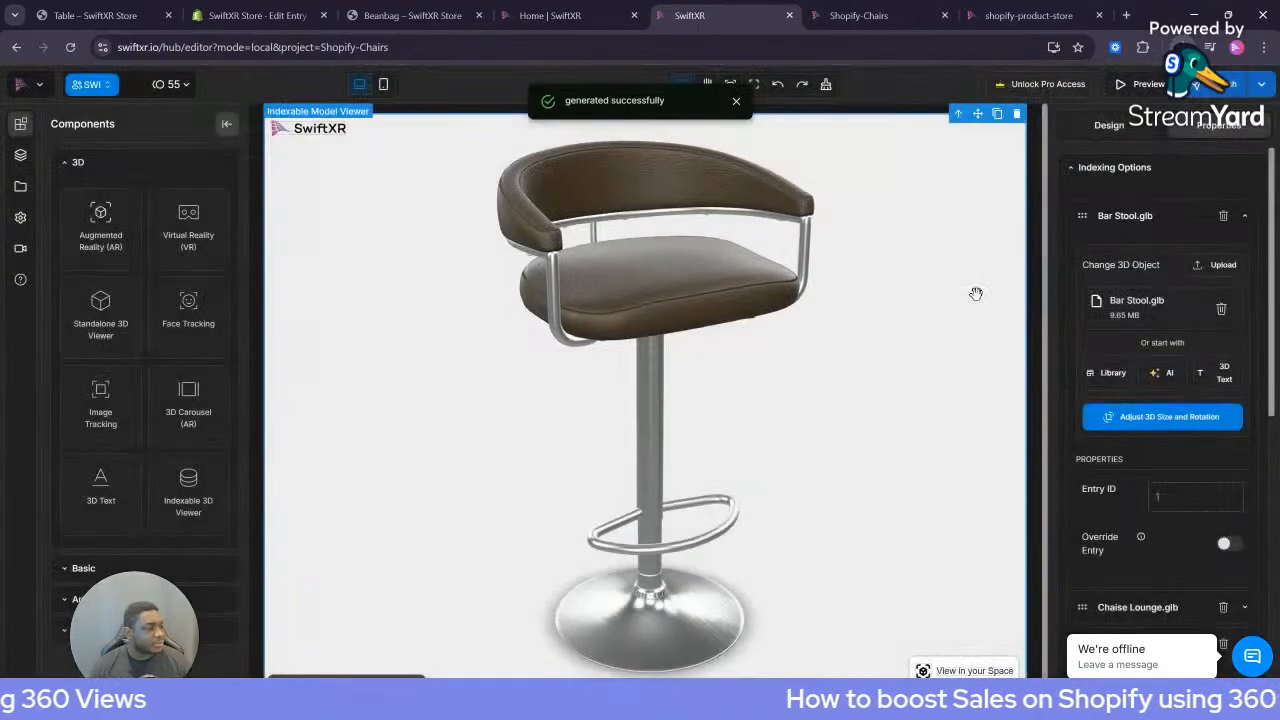
Show the Chaise Lounge.glb entry and generate an image snapshot of it at output quality 1024
left_click(1125, 216)
left_click(1128, 252)
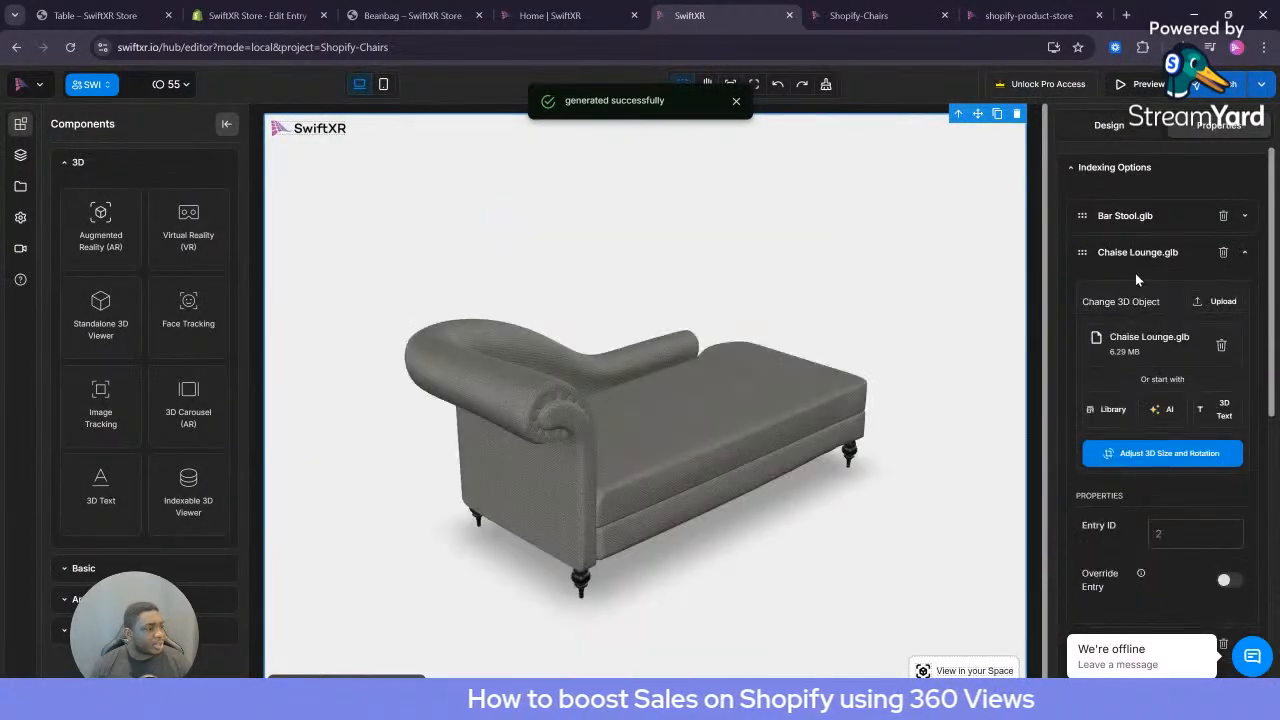
left_click(1262, 84)
left_click(1222, 205)
left_click(745, 452)
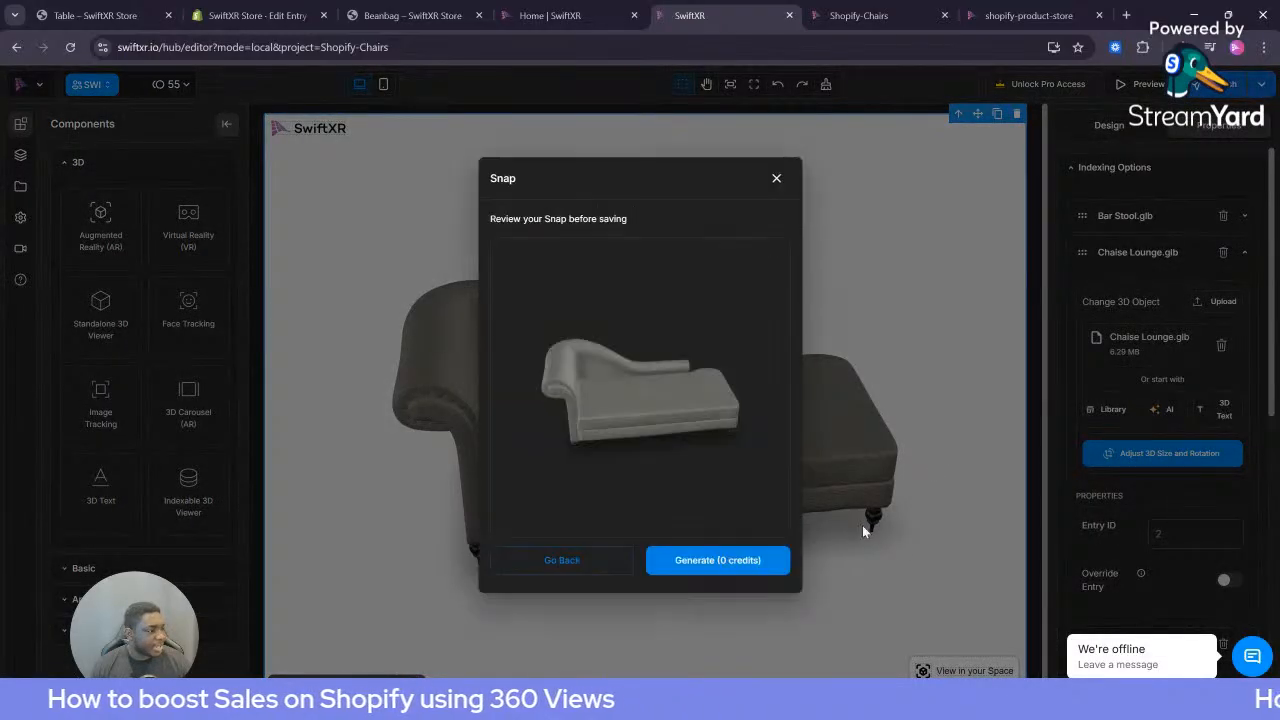
left_click(740, 562)
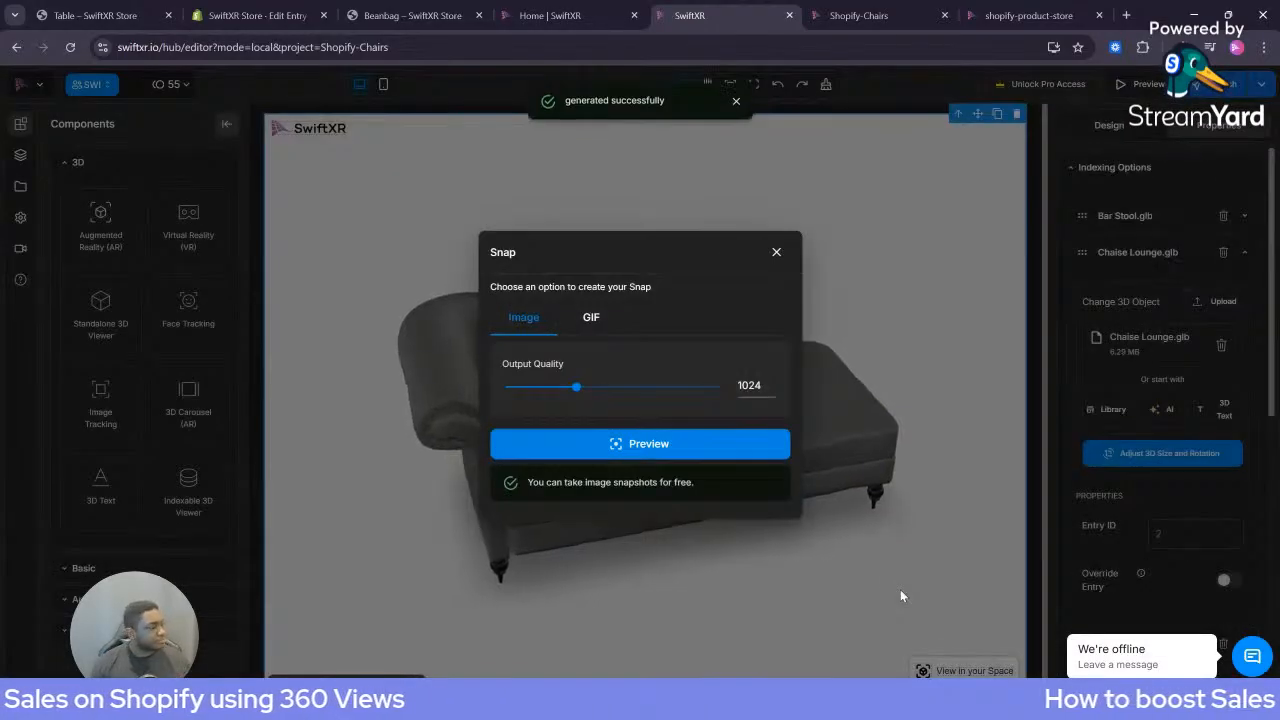
left_click(776, 254)
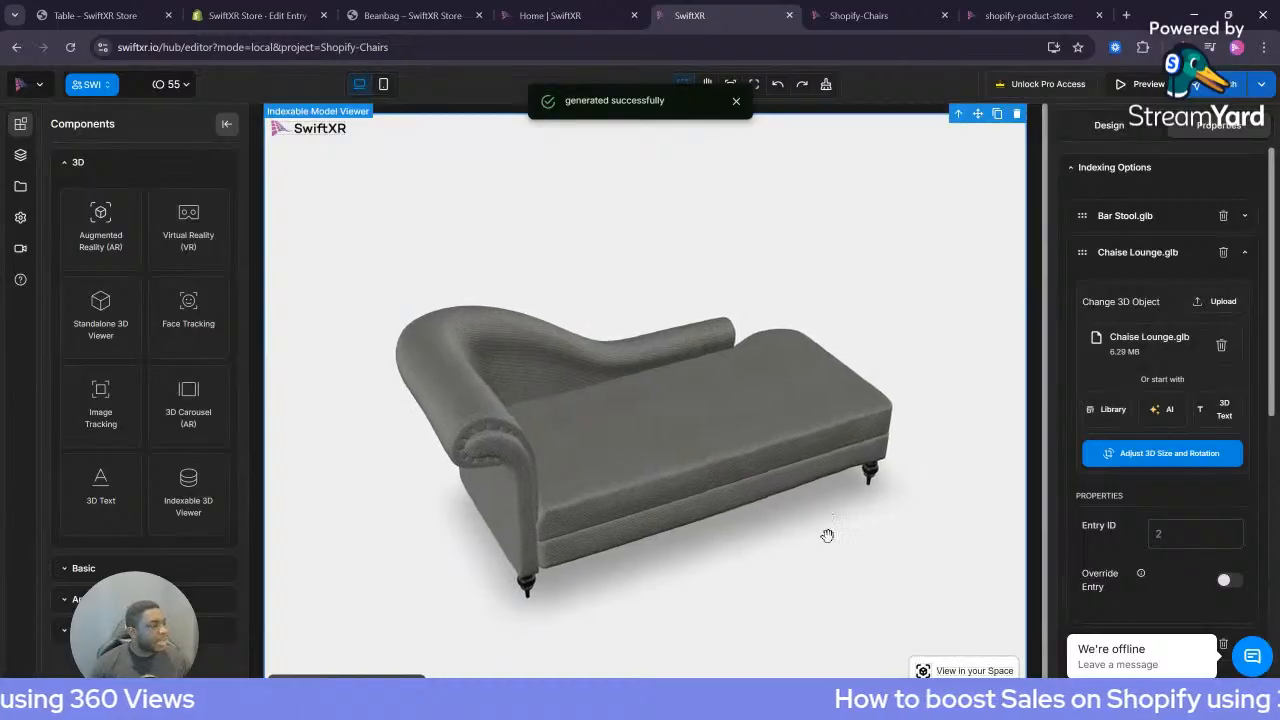
Show the Futon.glb entry and generate an image snapshot of it at output quality 1024
left_click(1135, 260)
left_click(1110, 290)
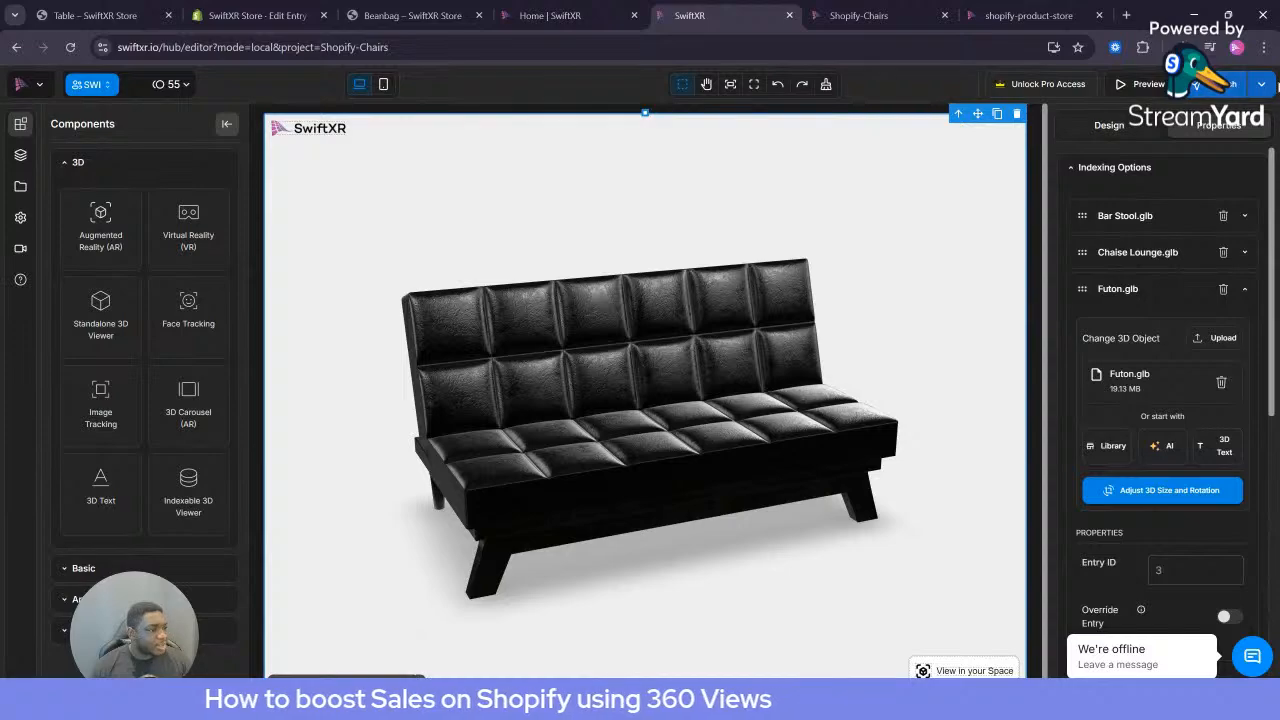
left_click(1260, 86)
left_click(1205, 207)
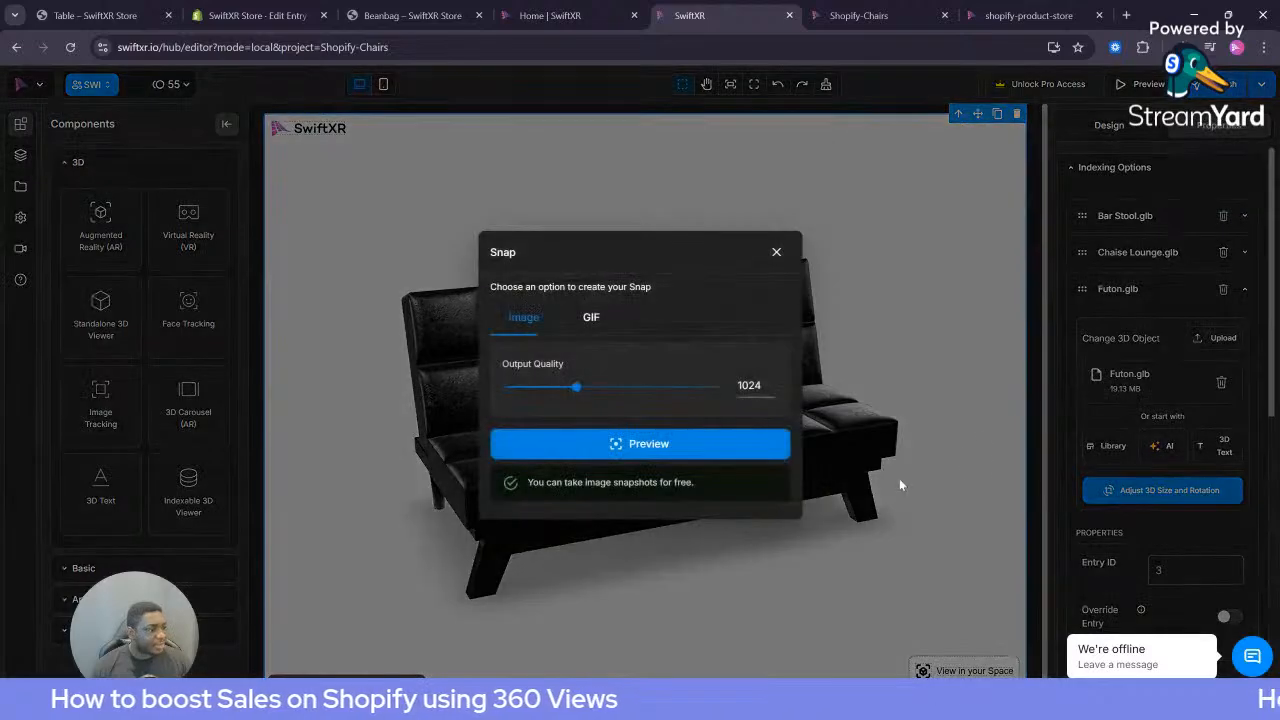
left_click(752, 443)
left_click(724, 557)
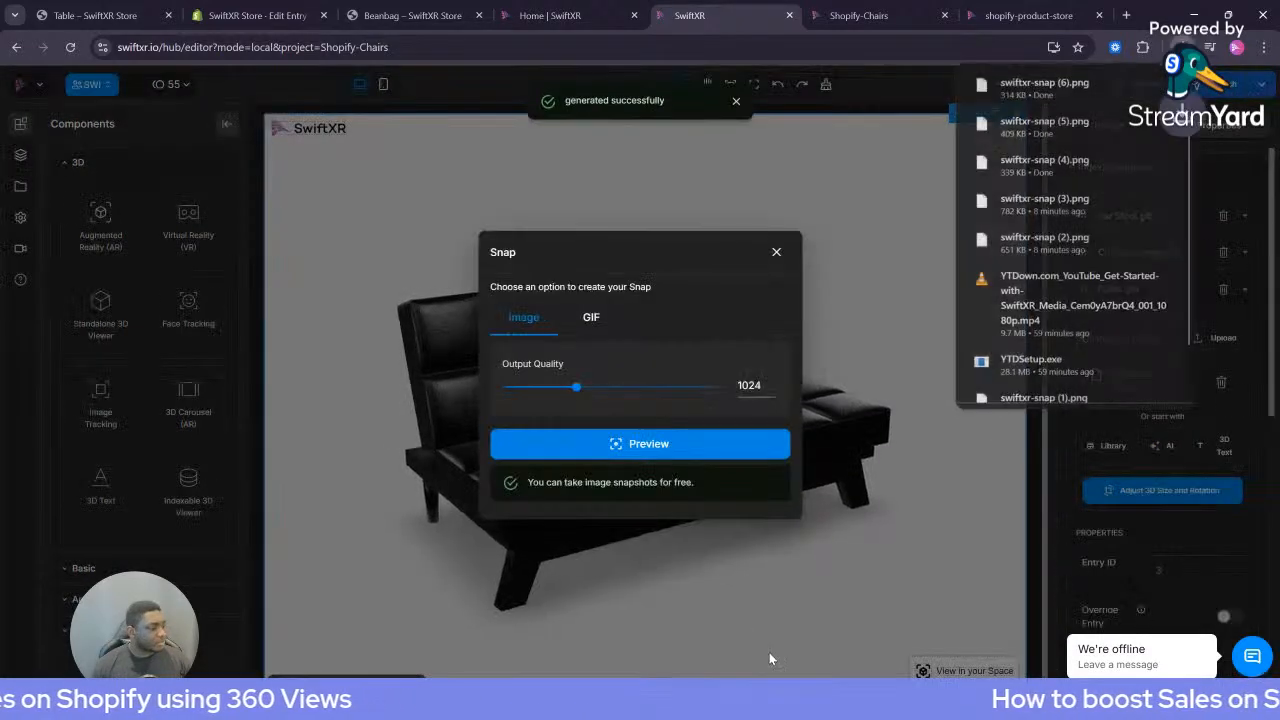
left_click(826, 591)
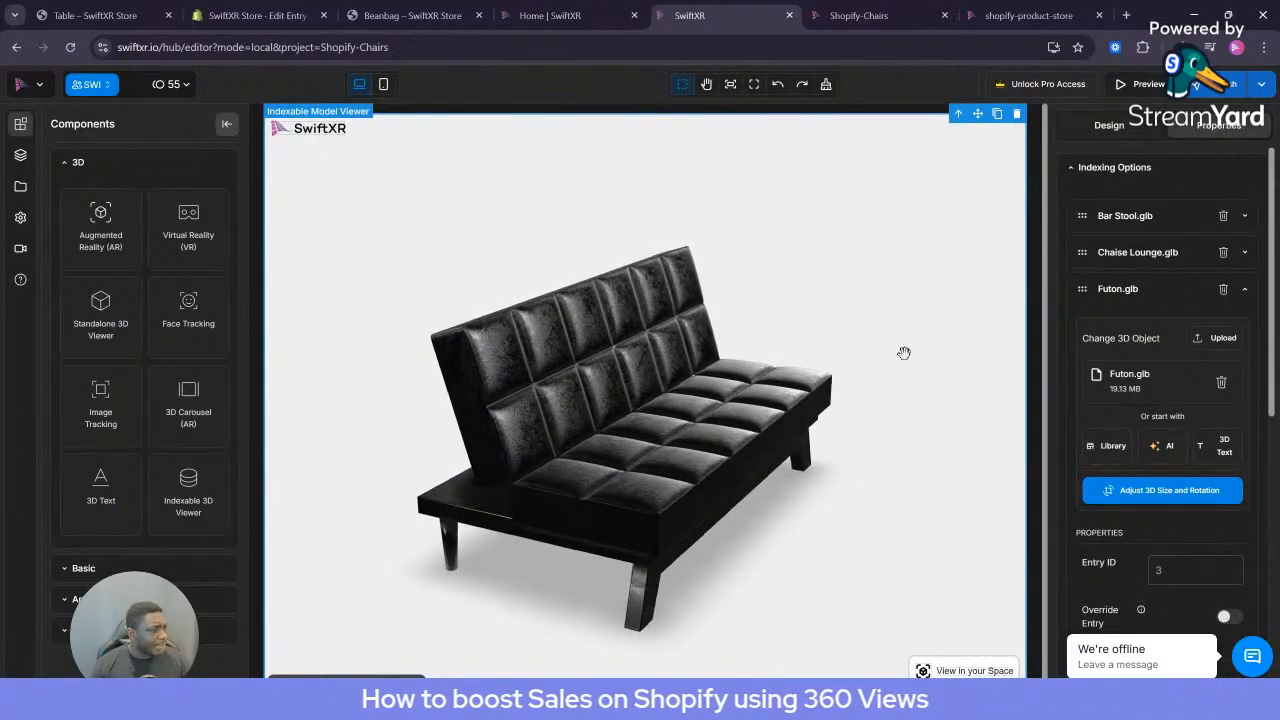
Switch to the Shopify admin and save a new product titled Bar Stool, category Bar Stools in Table & Bar Stools, priced 1000
left_click(392, 18)
scroll(505, 335, "up", 4)
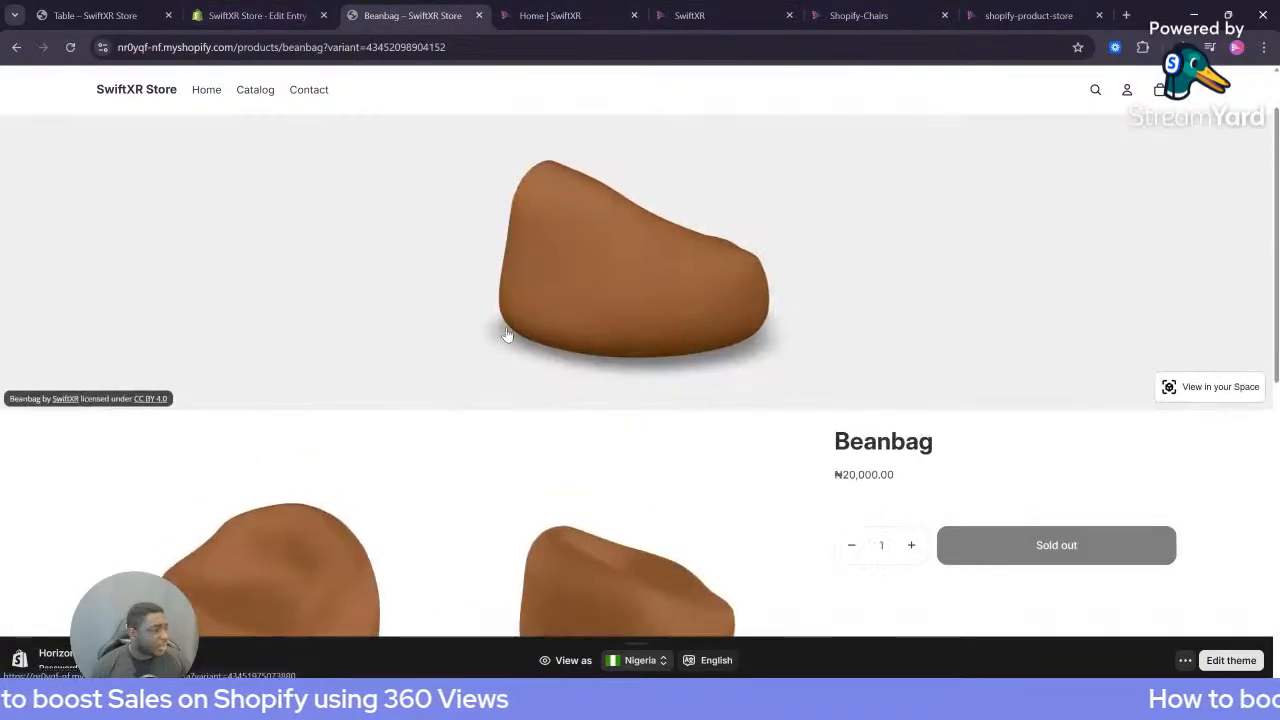
left_click(252, 14)
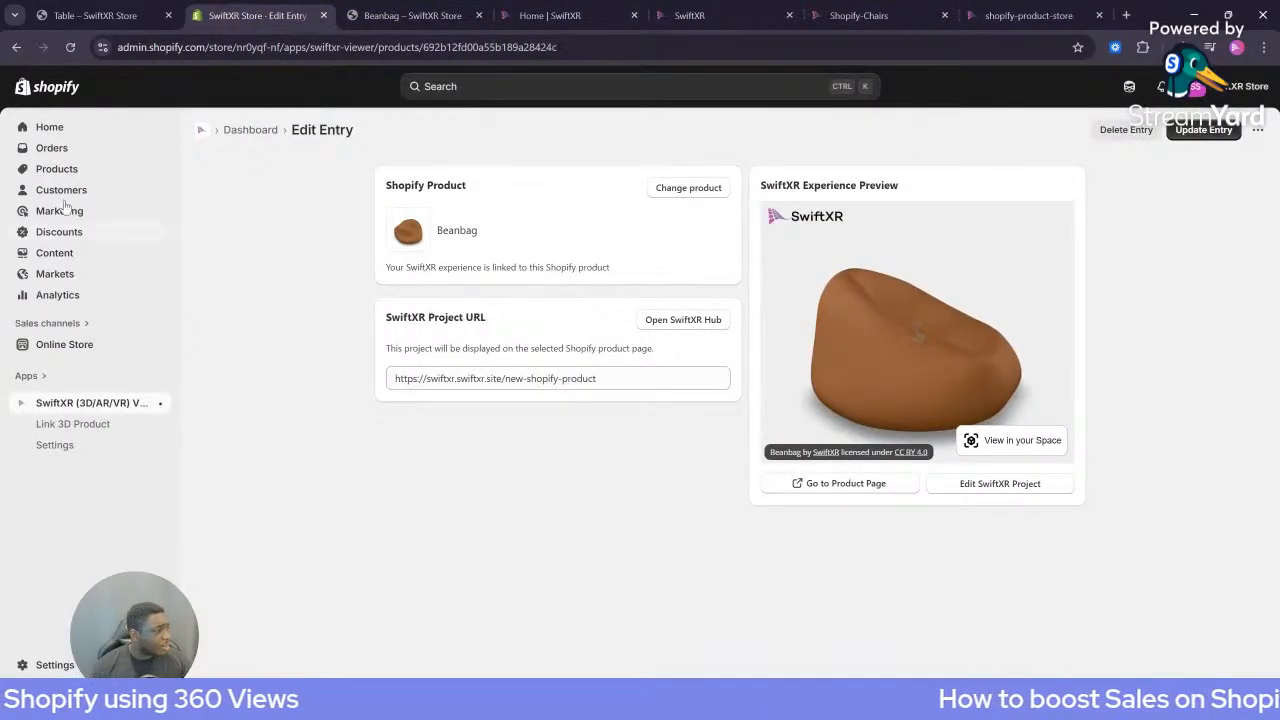
left_click(57, 168)
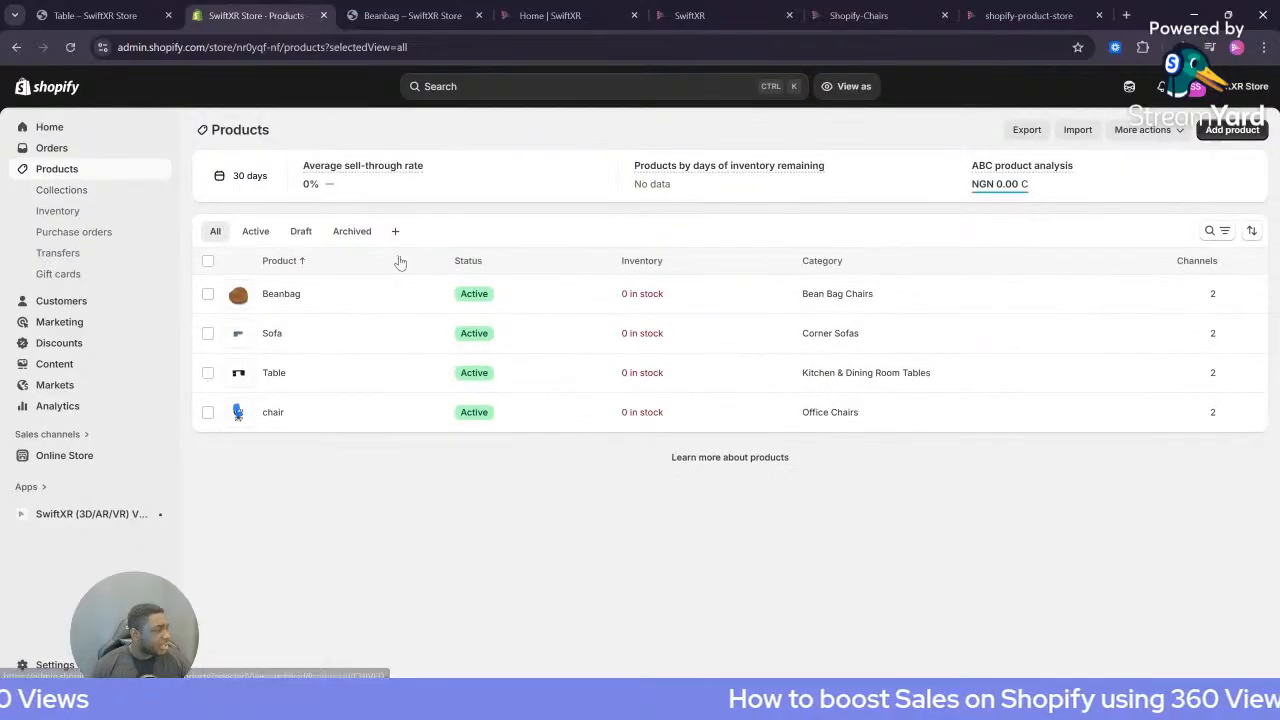
left_click(1230, 130)
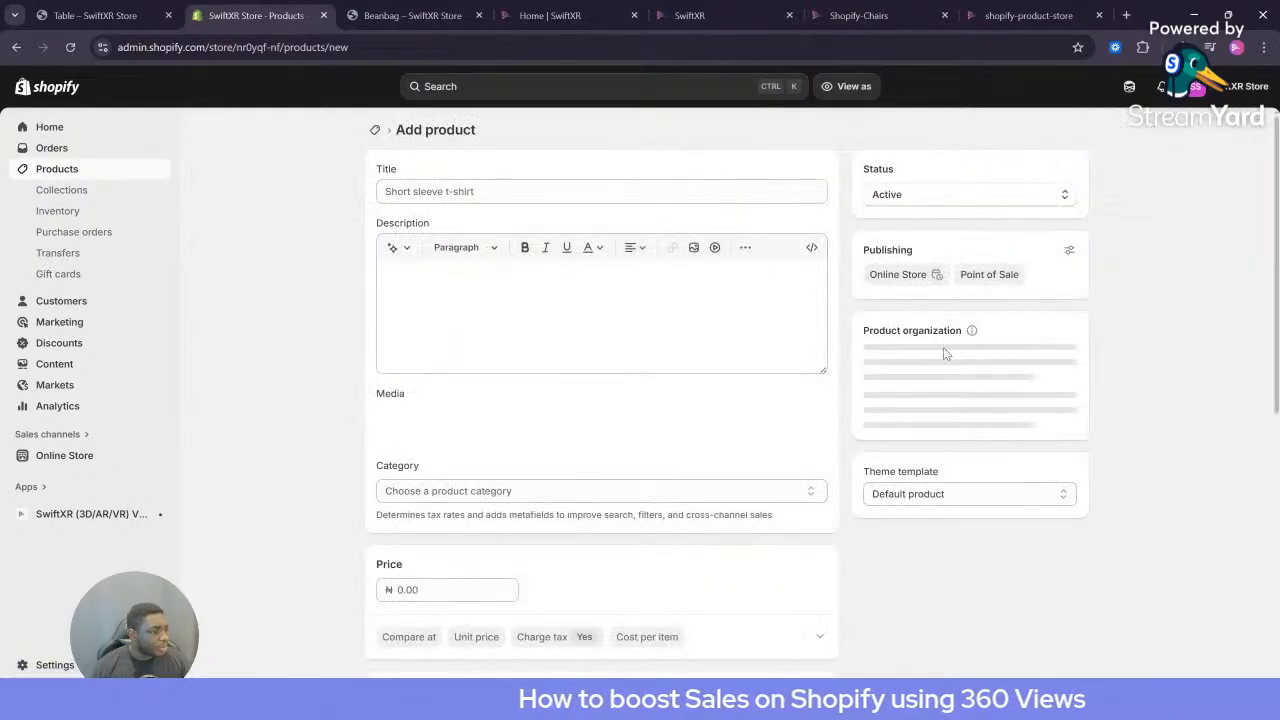
left_click(423, 191)
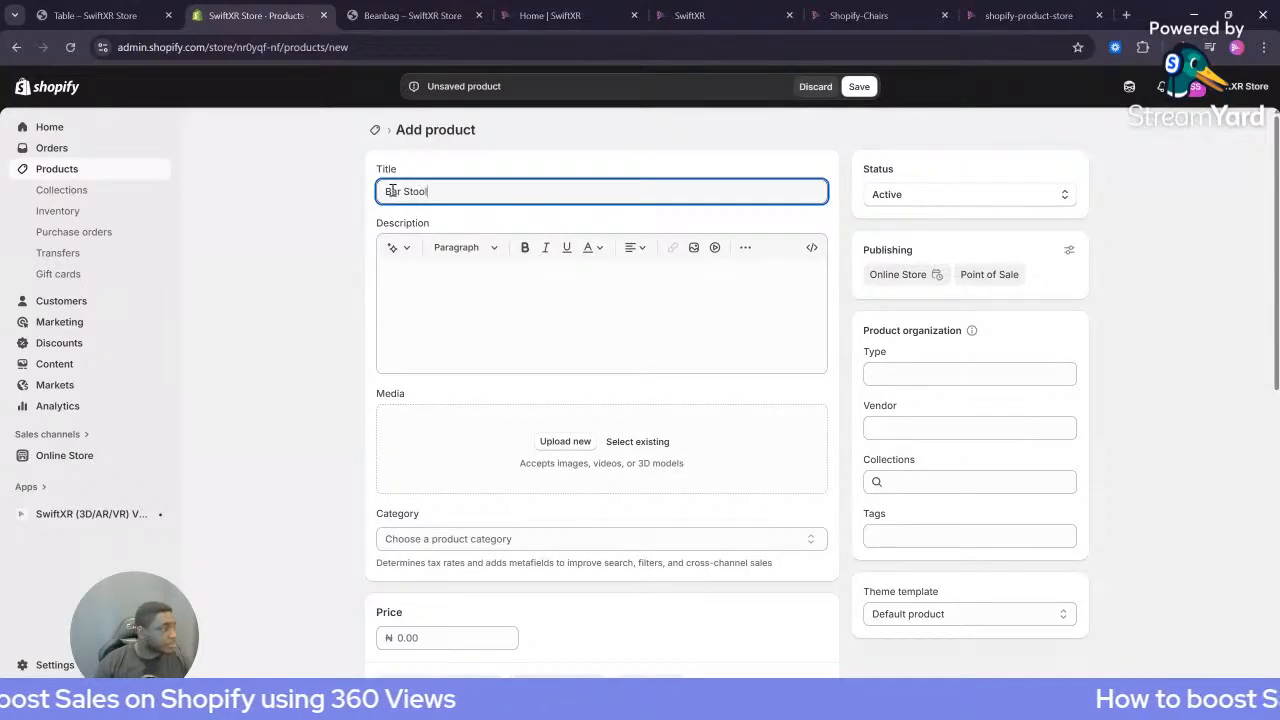
scroll(601, 238, "down", 2)
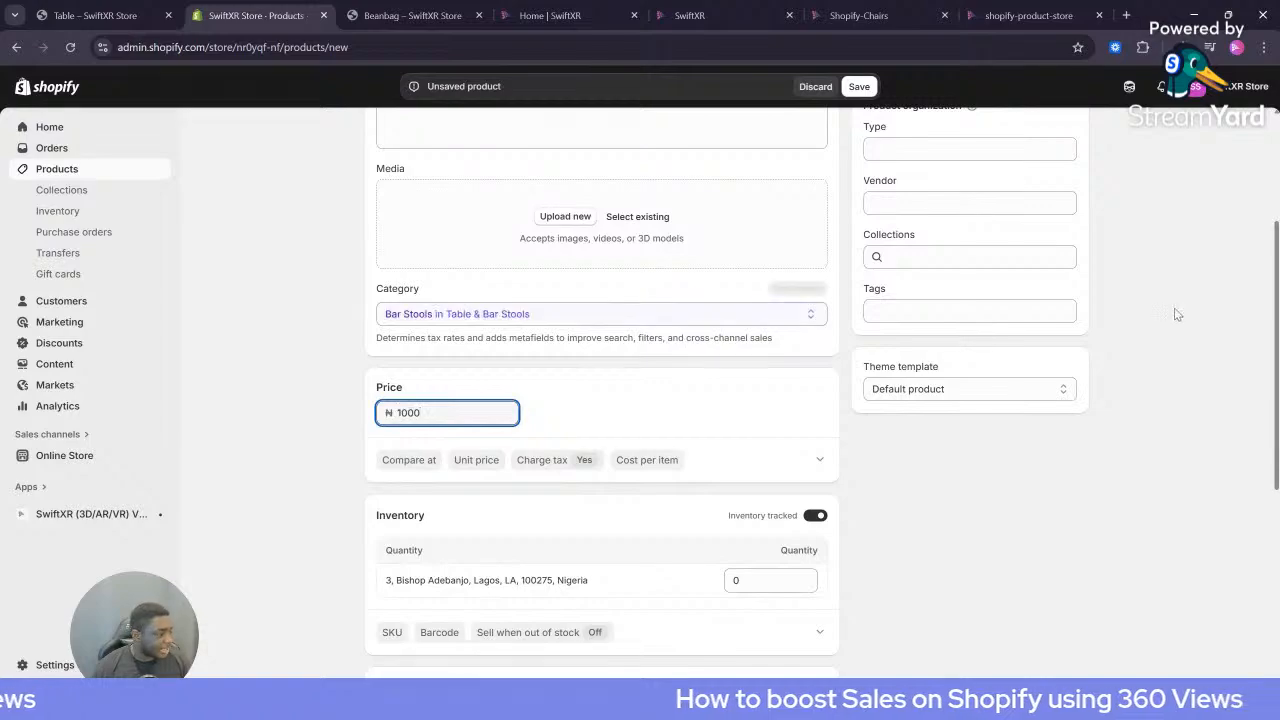
scroll(1177, 313, "up", 2)
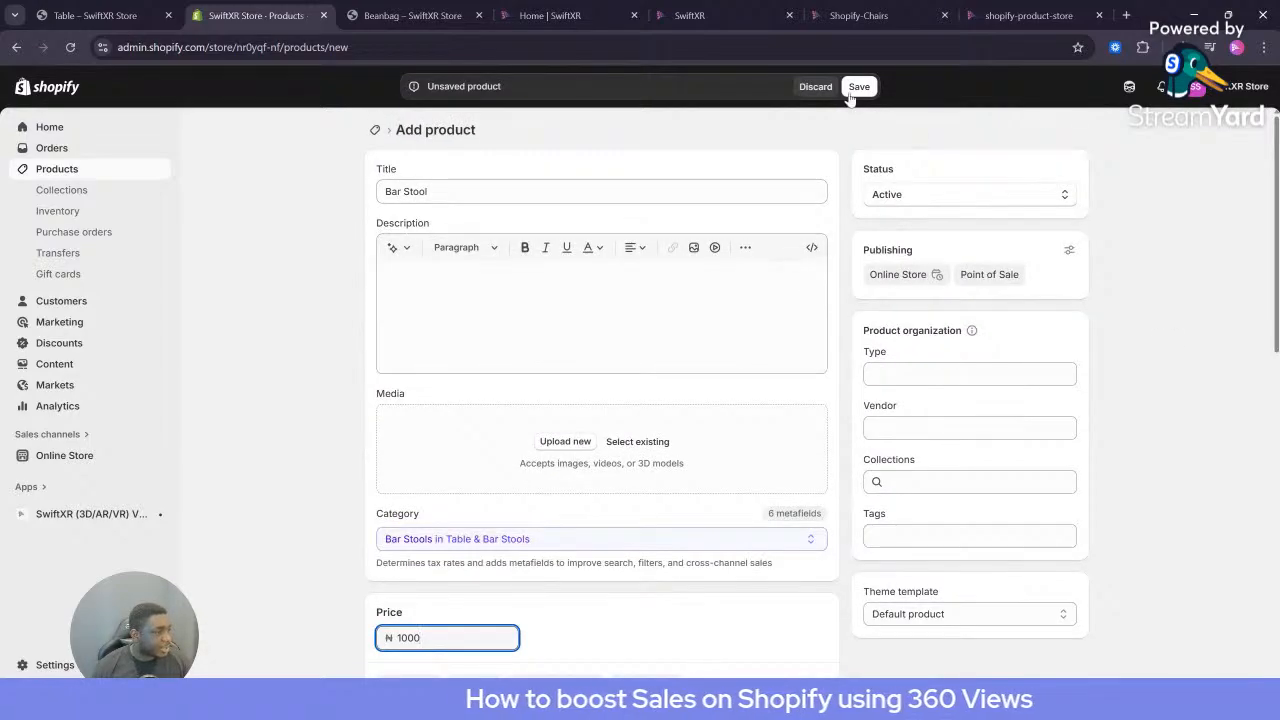
left_click(858, 87)
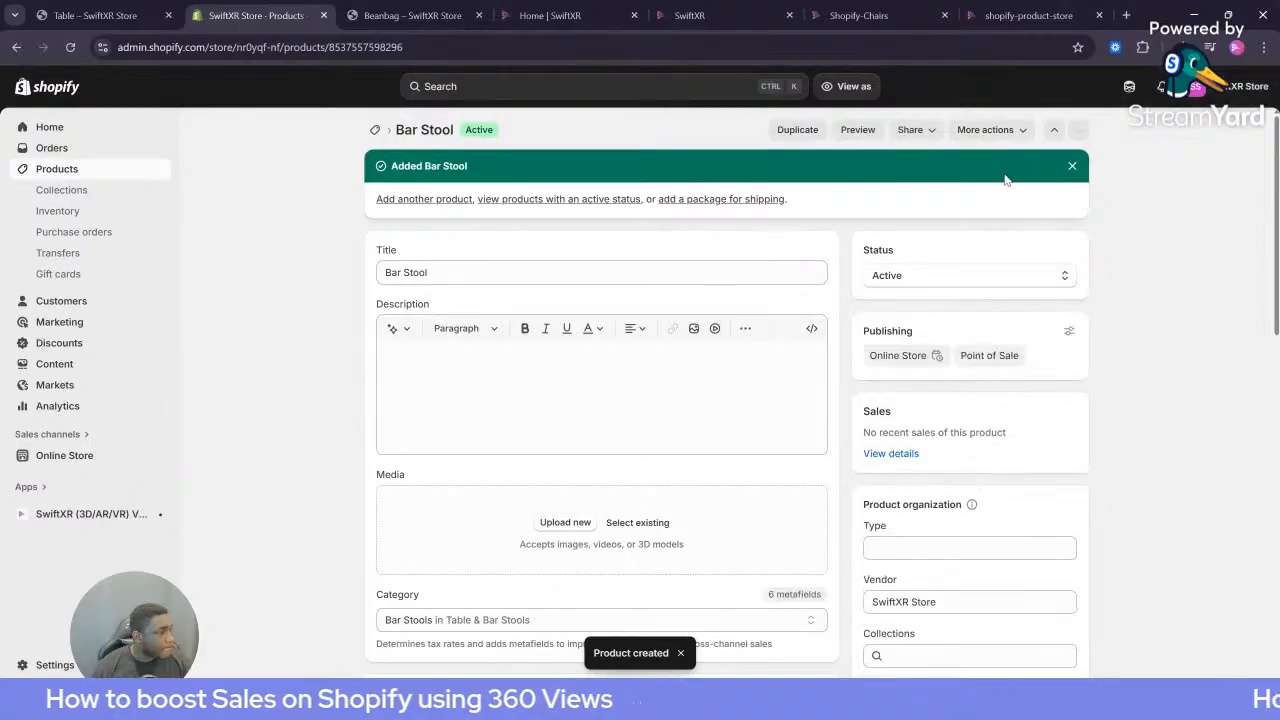
Reopen the Bar Stool product, upload swiftxr-snap (4).png as its media and save the product
left_click(1054, 129)
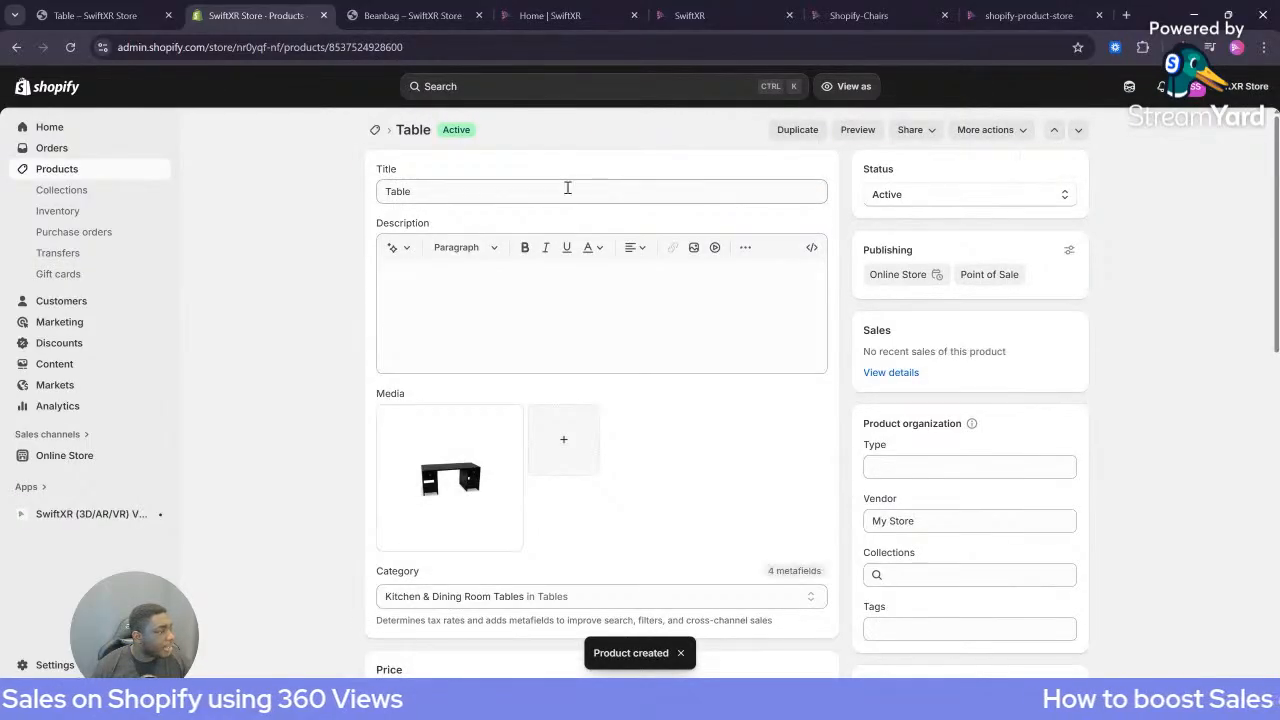
left_click(84, 170)
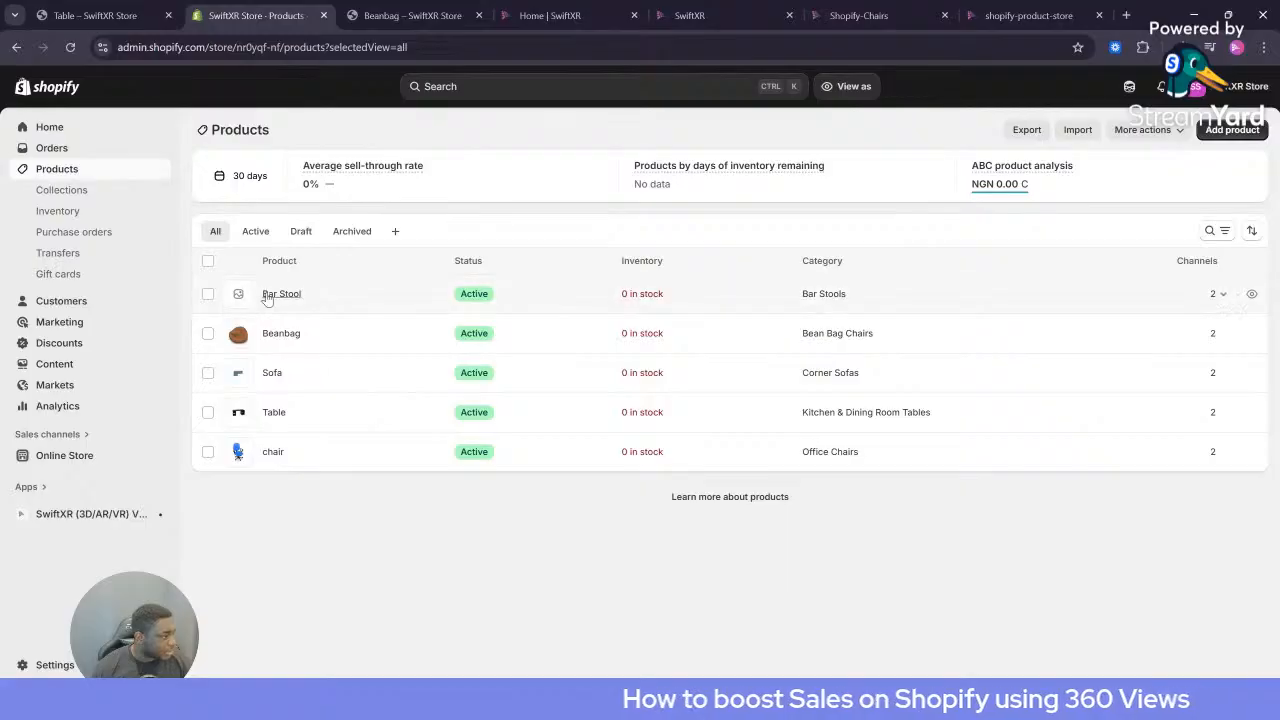
left_click(357, 304)
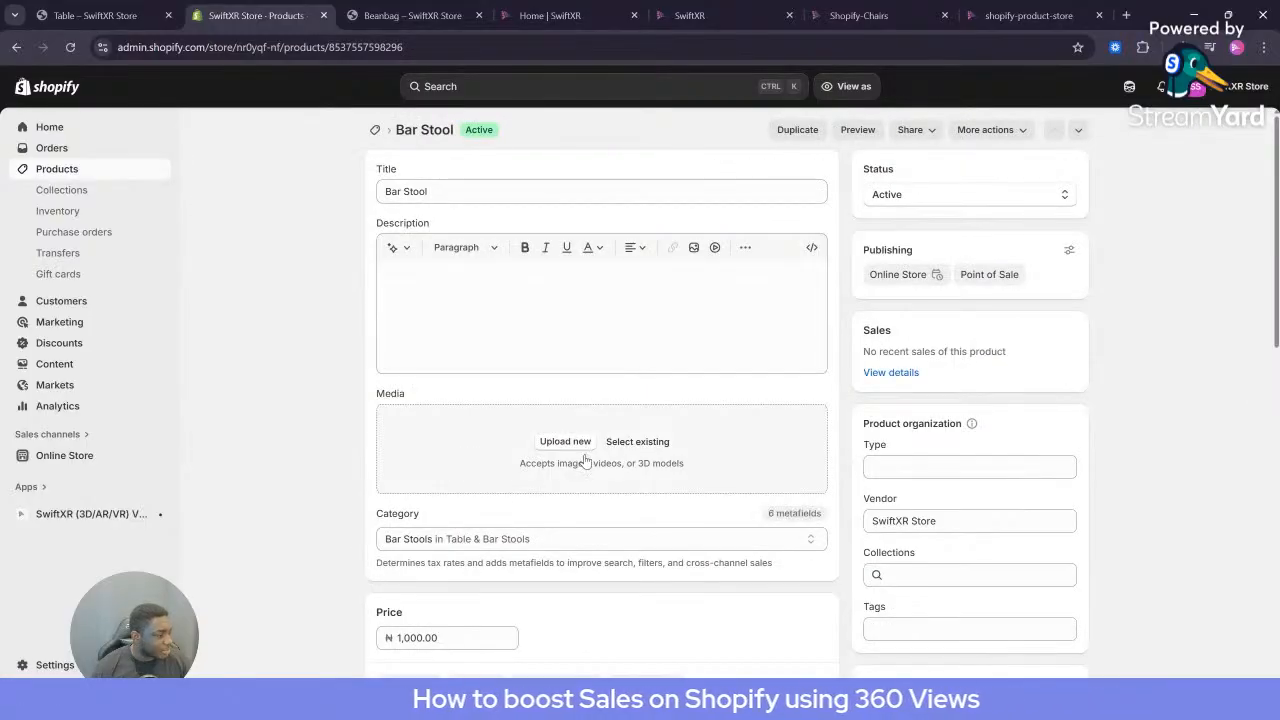
left_click(637, 441)
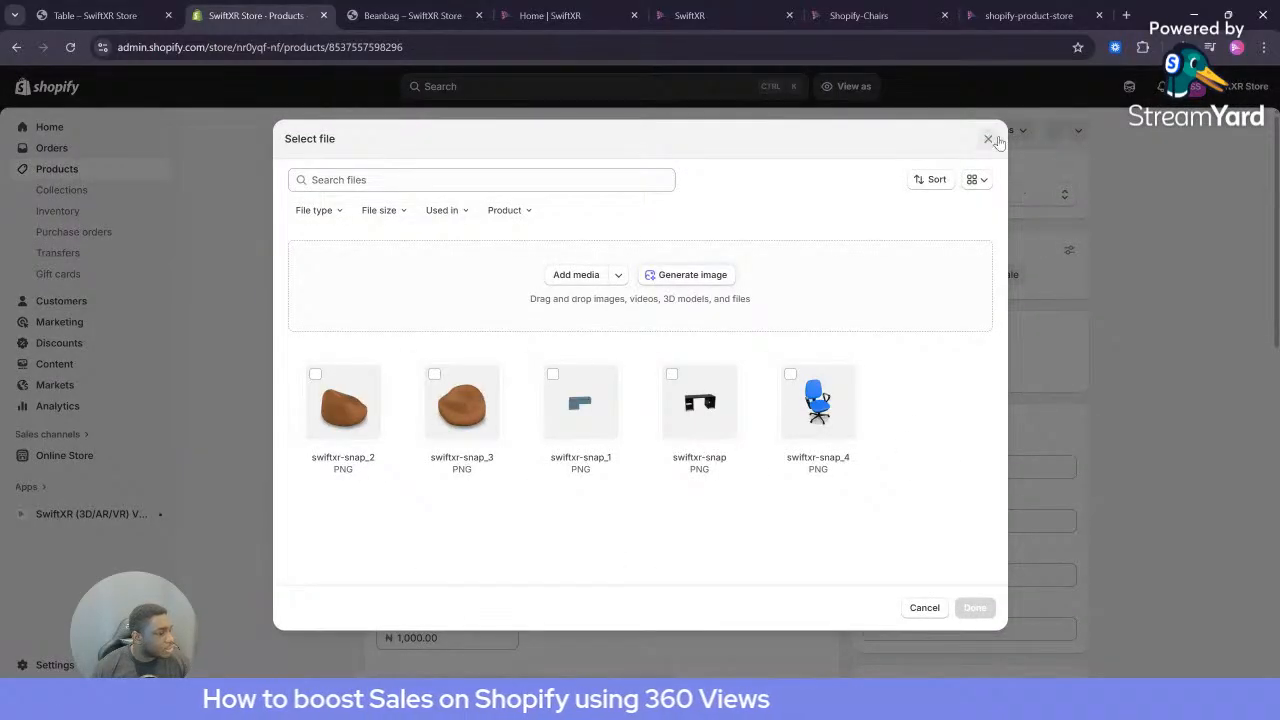
left_click(988, 139)
left_click(563, 441)
left_click(477, 186)
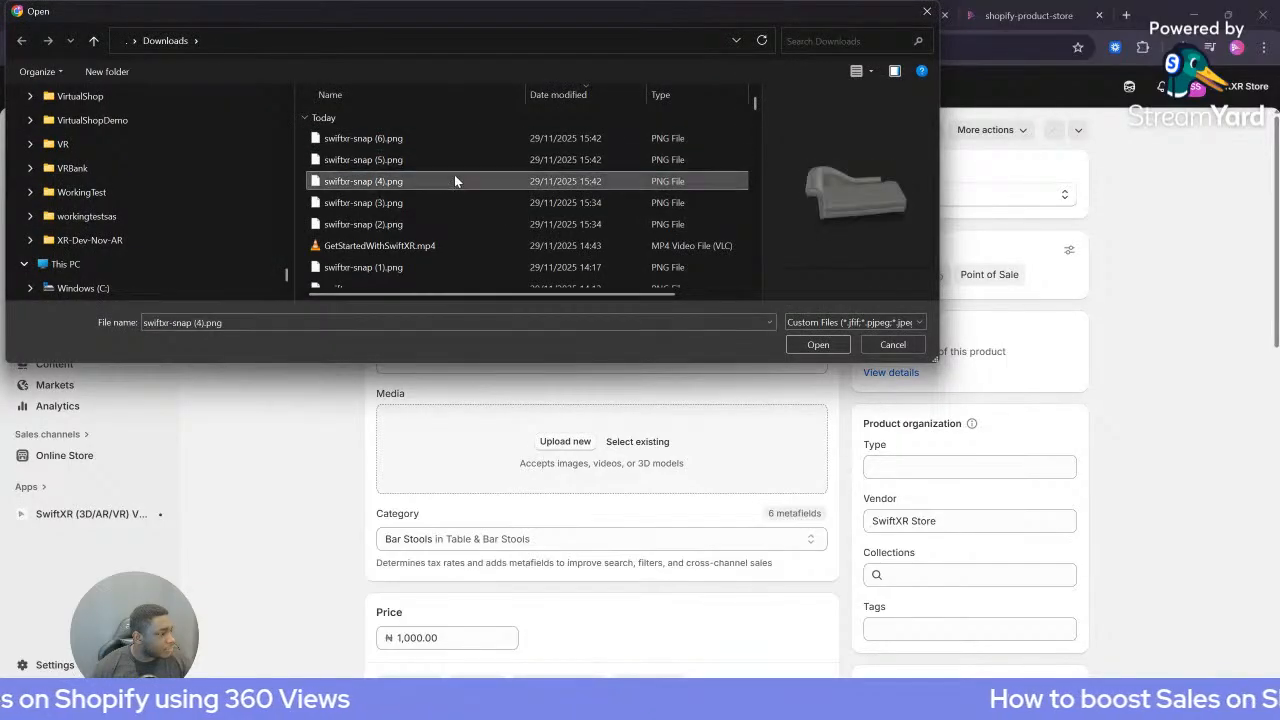
left_click(817, 345)
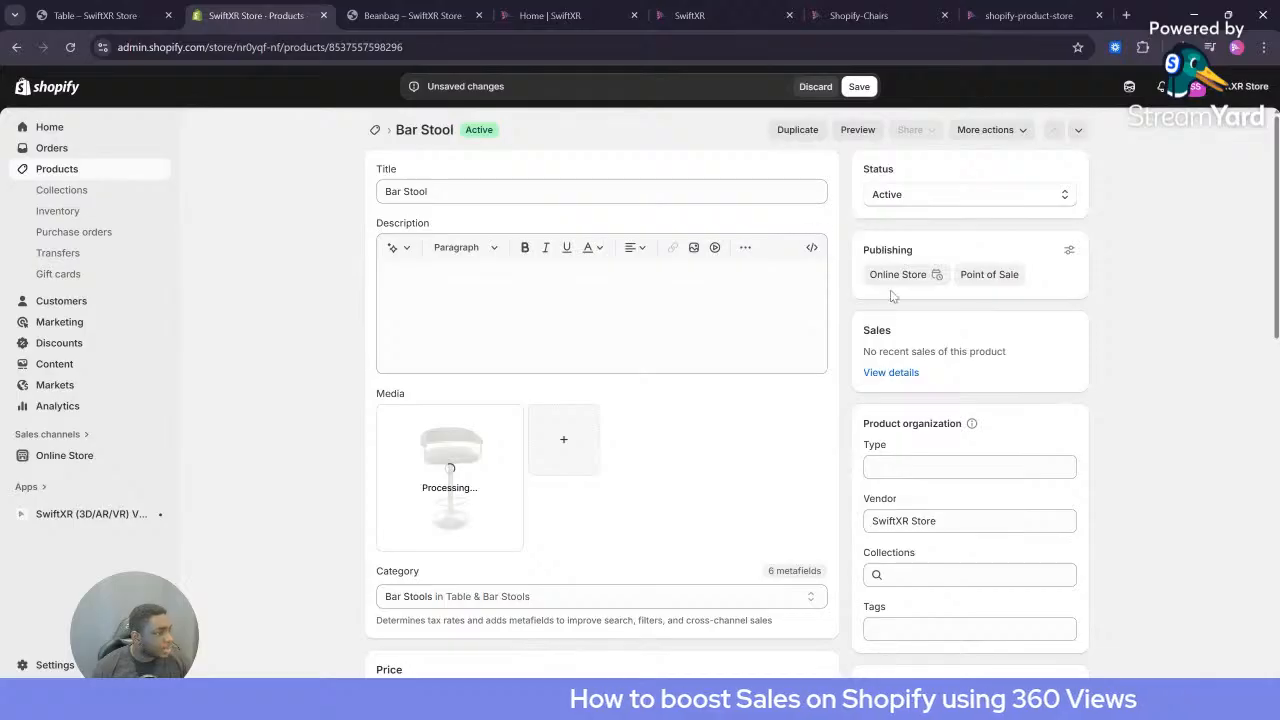
left_click(859, 88)
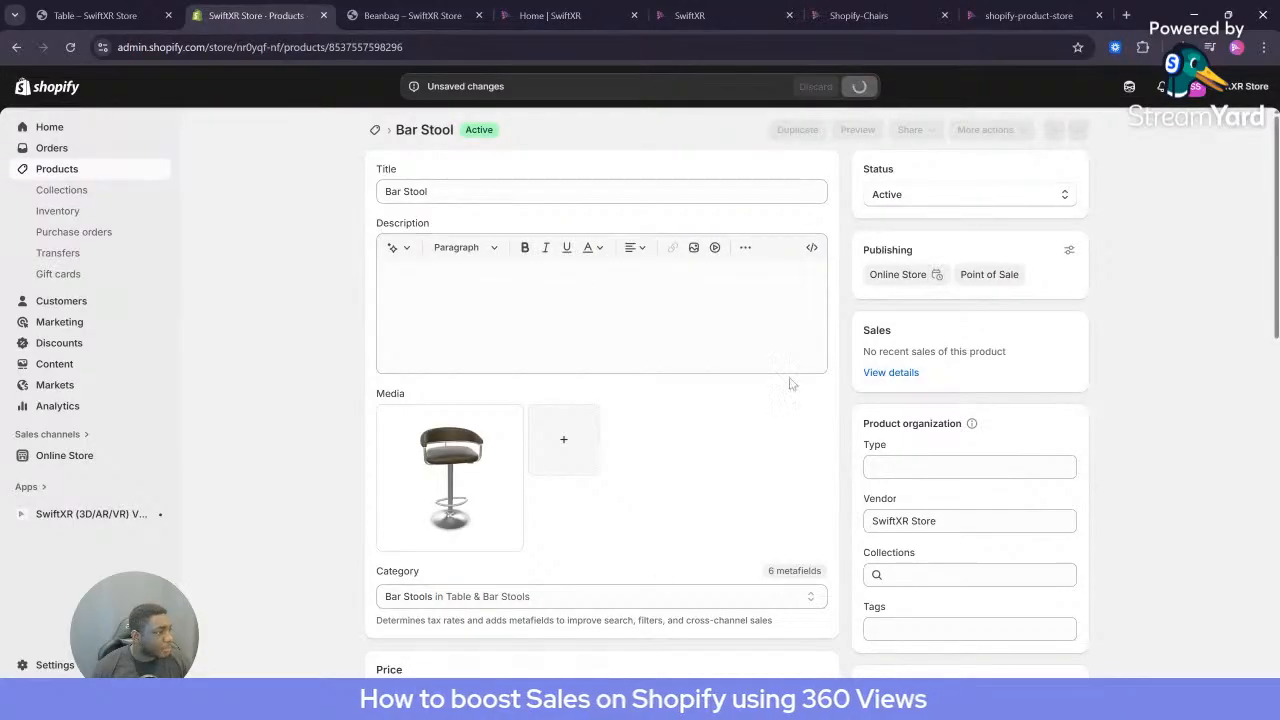
Start another new product from the product list and title it Lounge
left_click(58, 170)
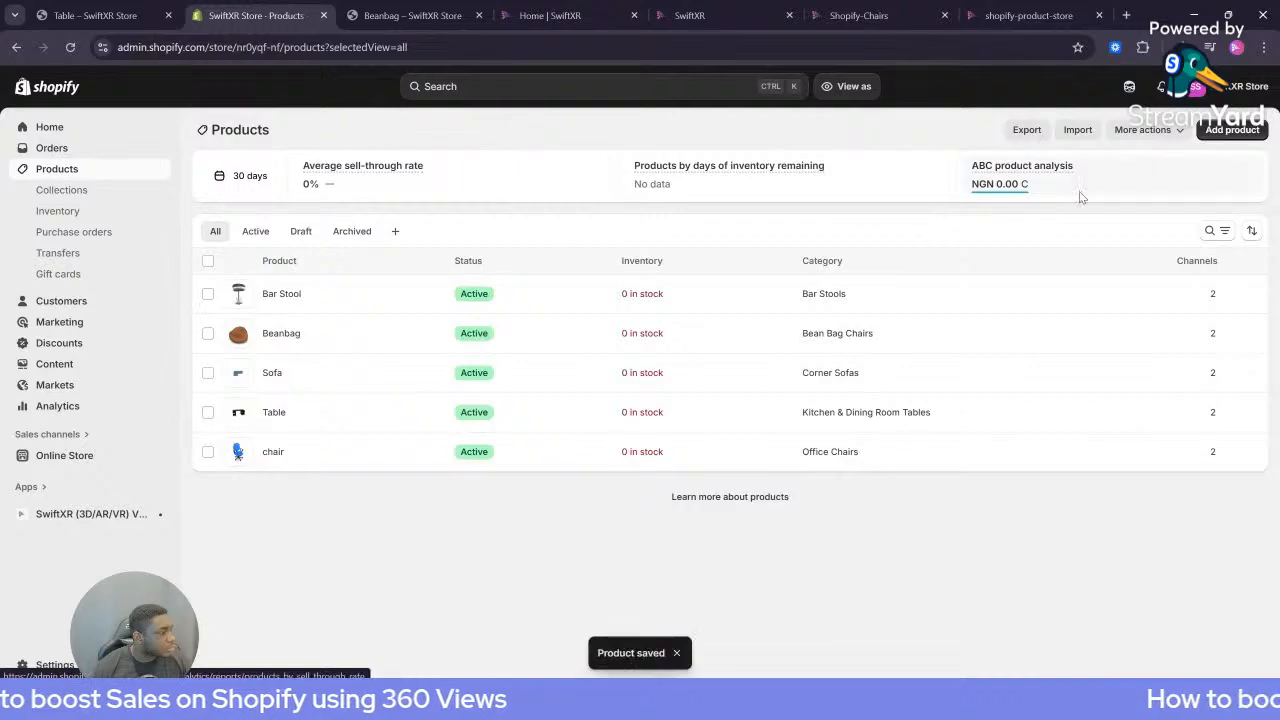
left_click(1232, 130)
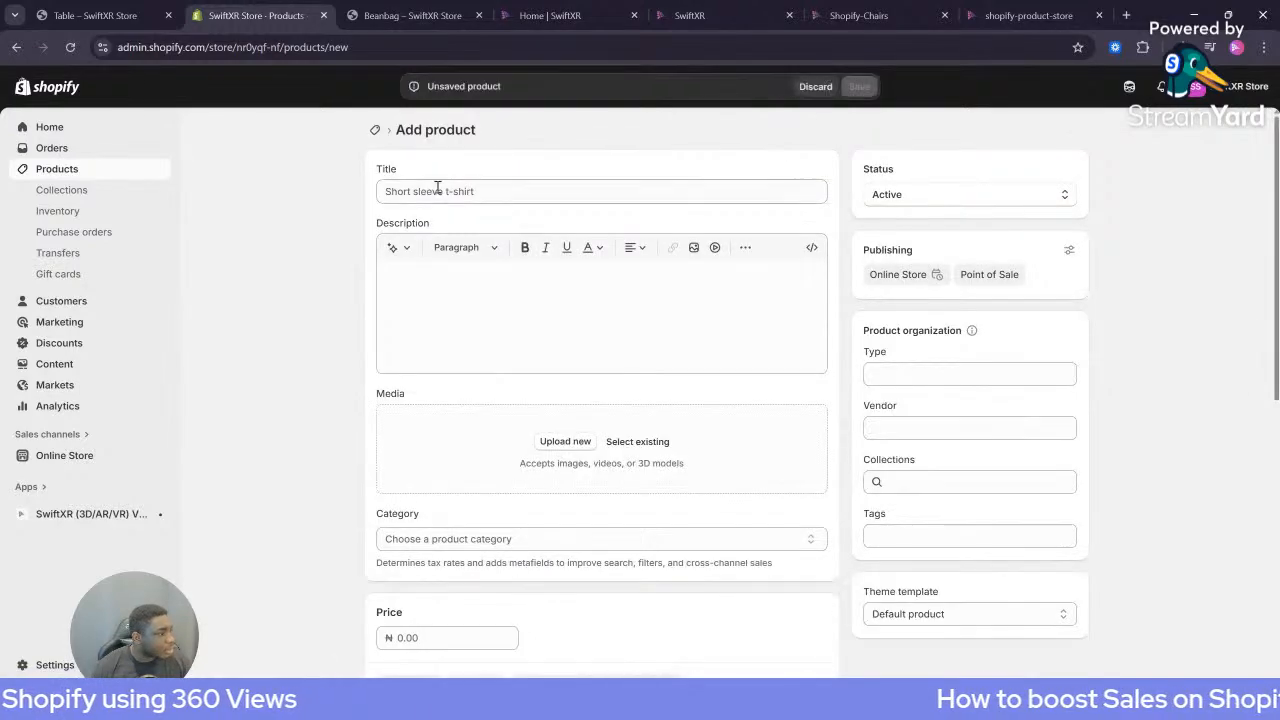
left_click(441, 192)
type("Lo")
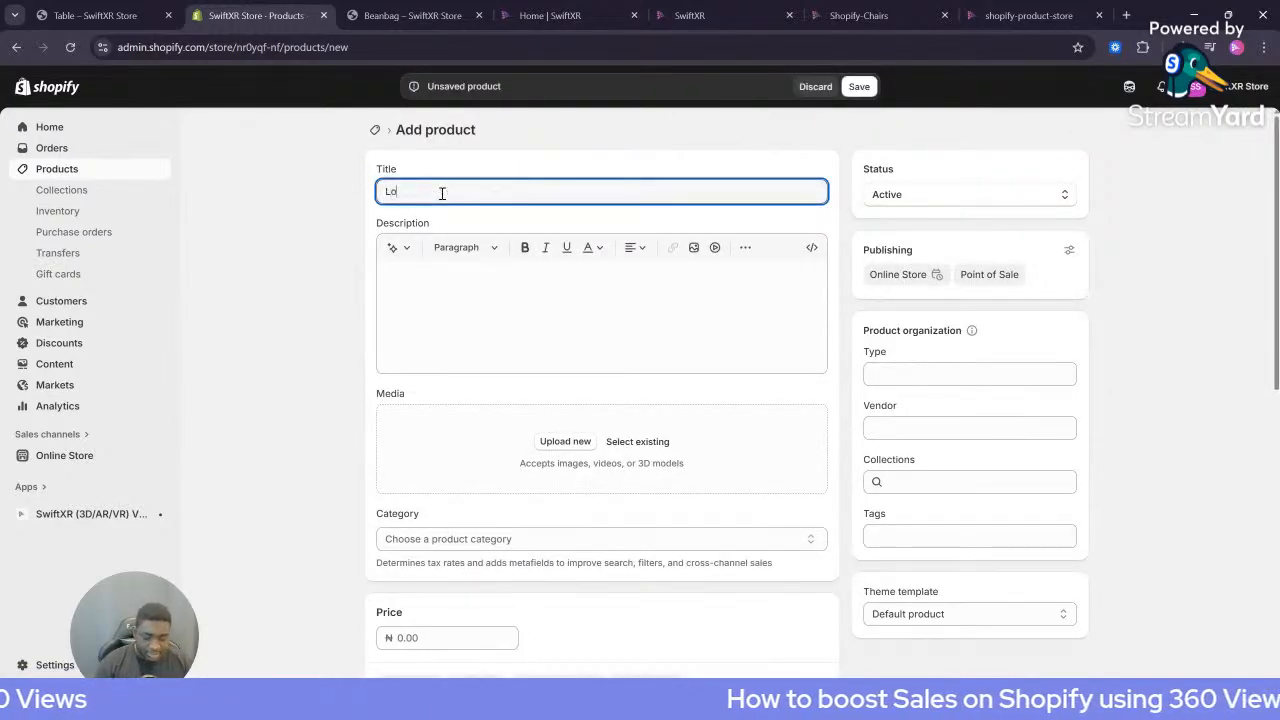
type("unge")
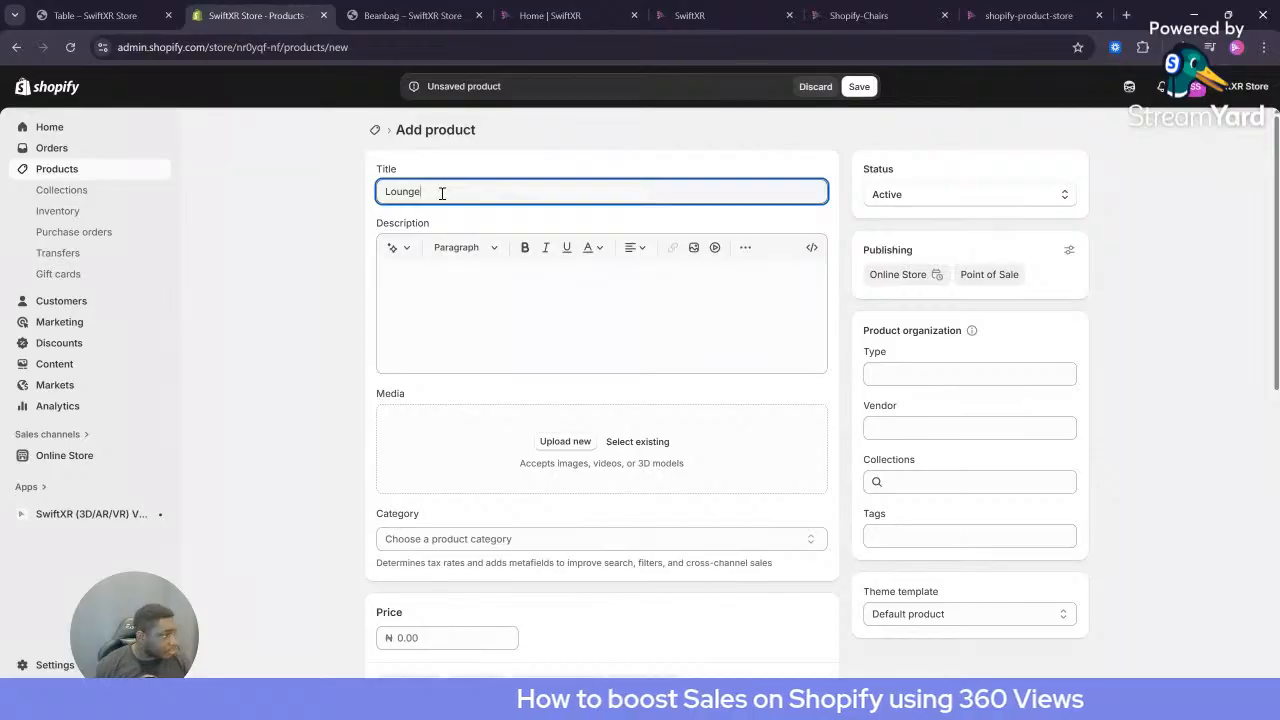
Upload swiftxr-snap (5).png as the media of the new Lounge product
left_click(567, 441)
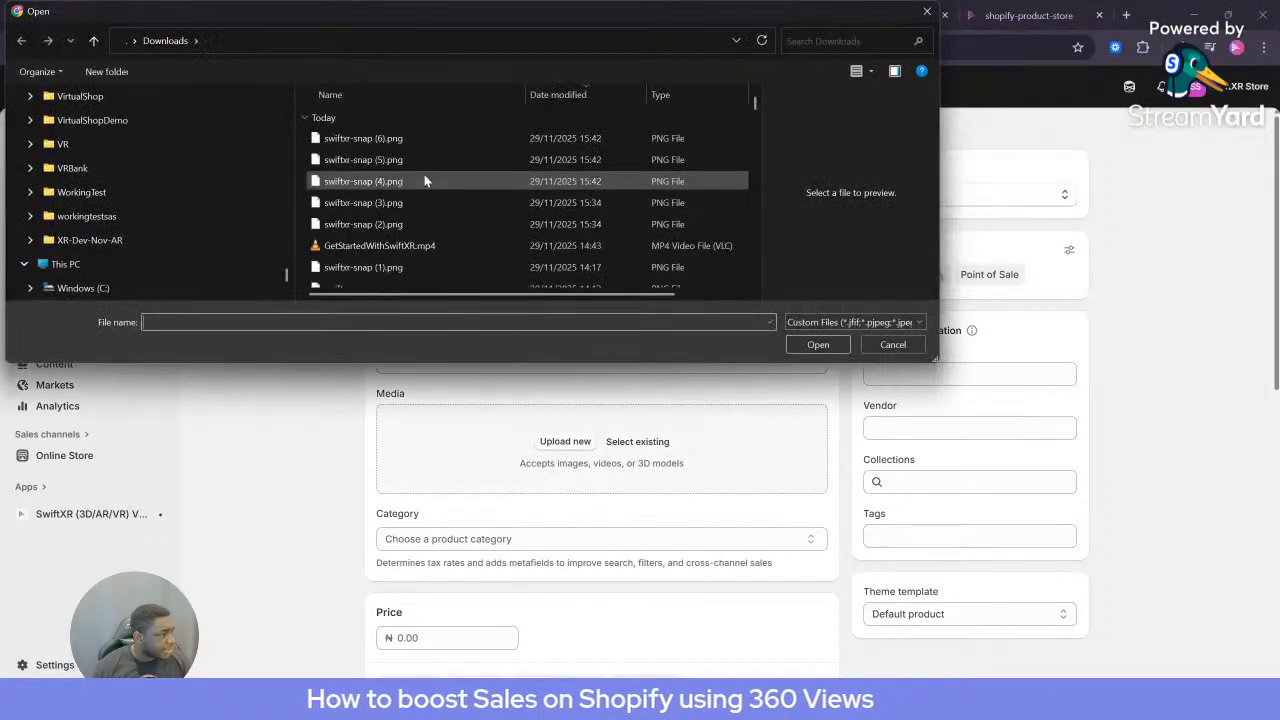
left_click(436, 165)
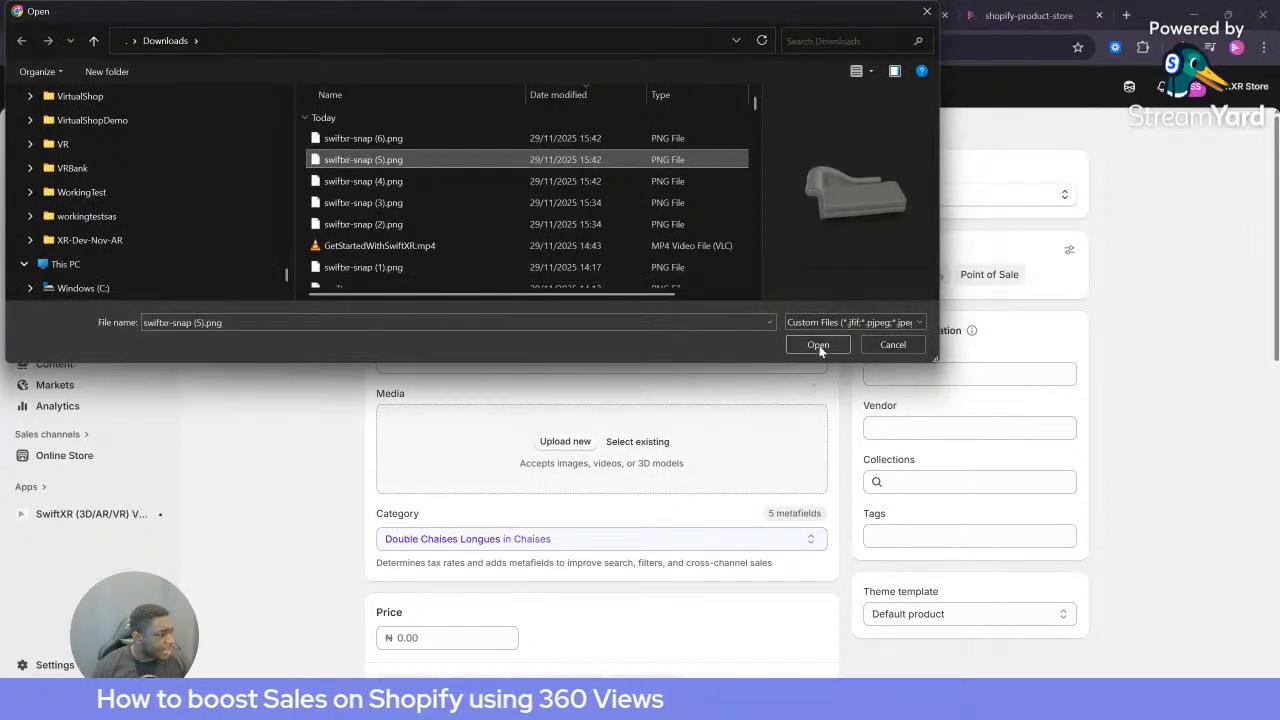
left_click(819, 345)
scroll(713, 433, "down", 4)
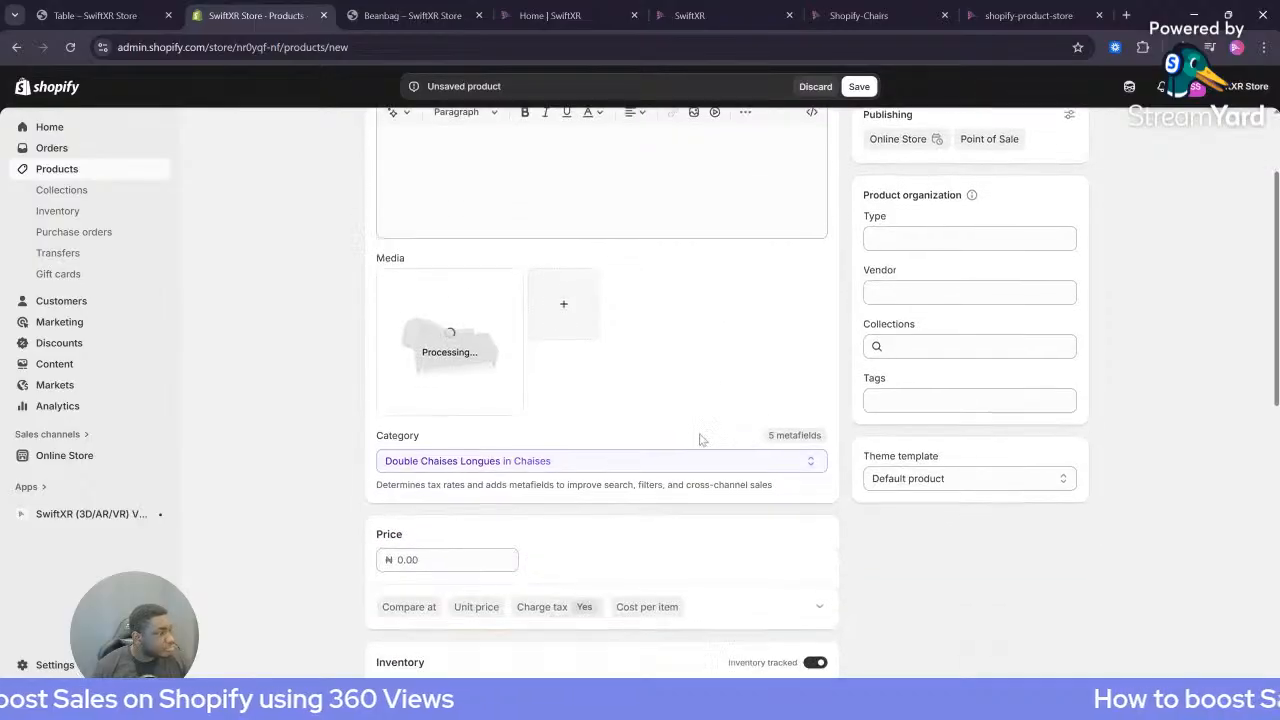
scroll(395, 422, "up", 1)
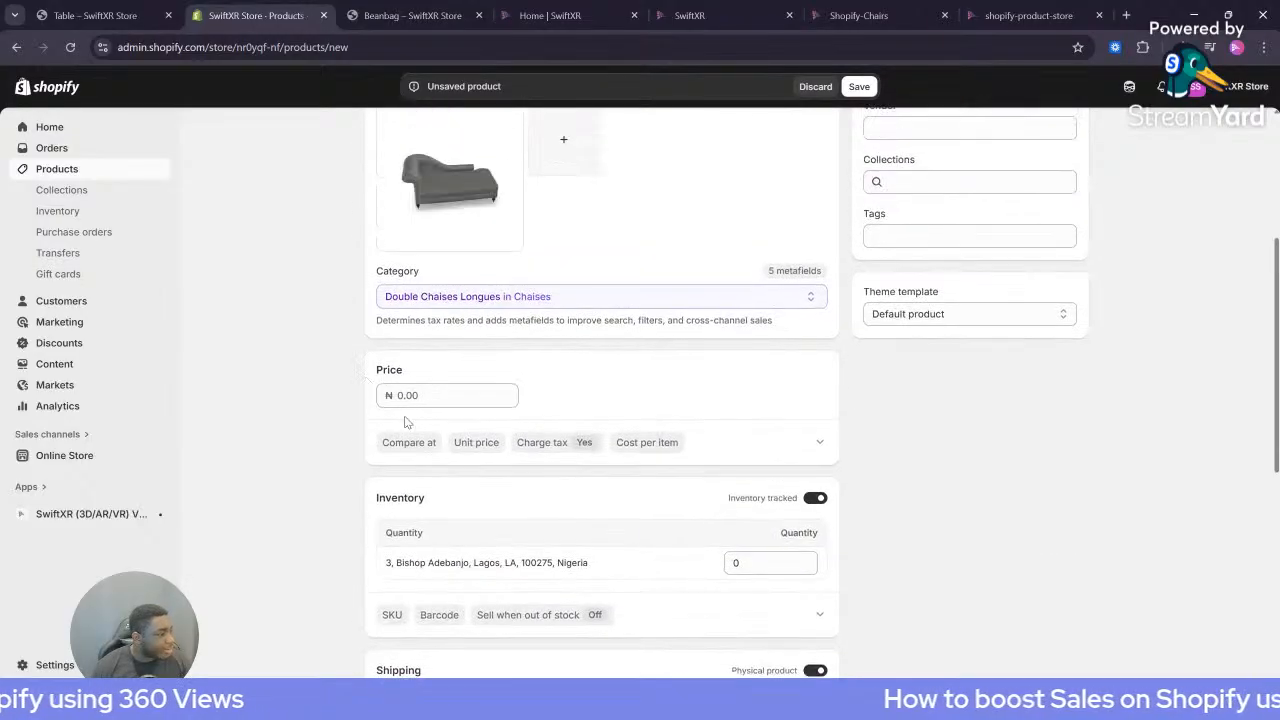
Set the Lounge product's price to 10000 and save the product
left_click(437, 397)
type("10000")
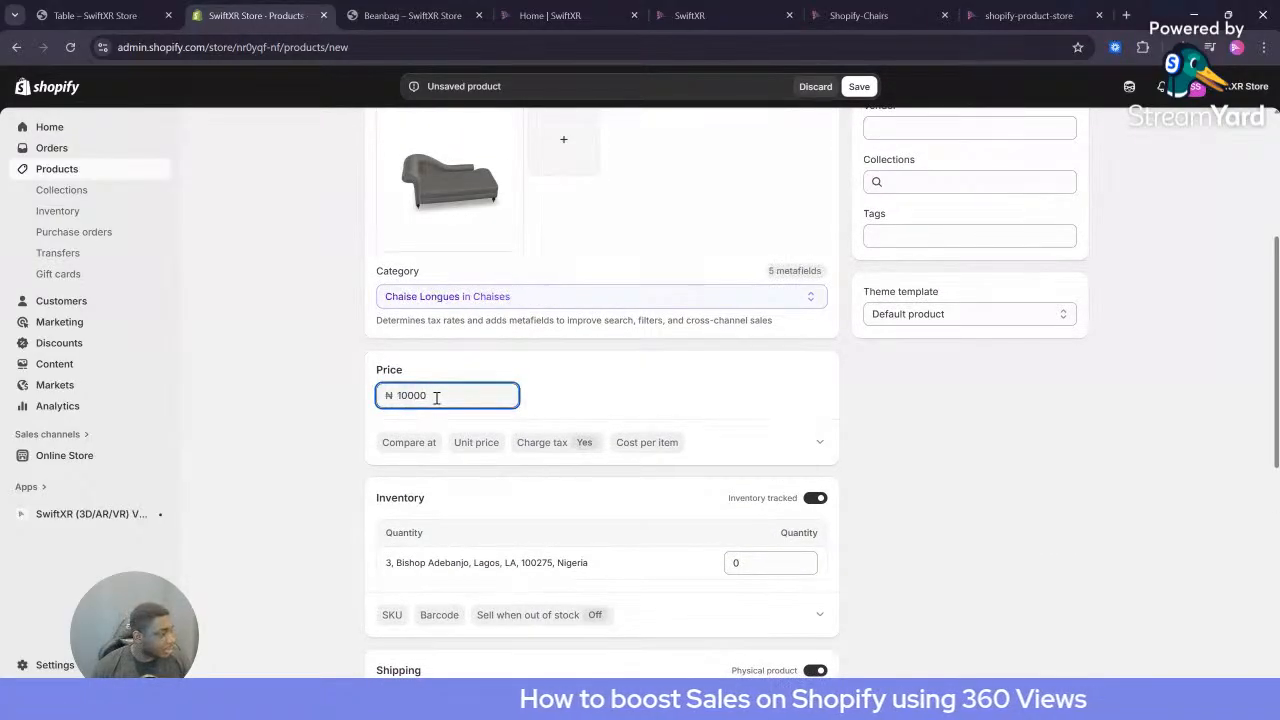
scroll(880, 480, "up", 3)
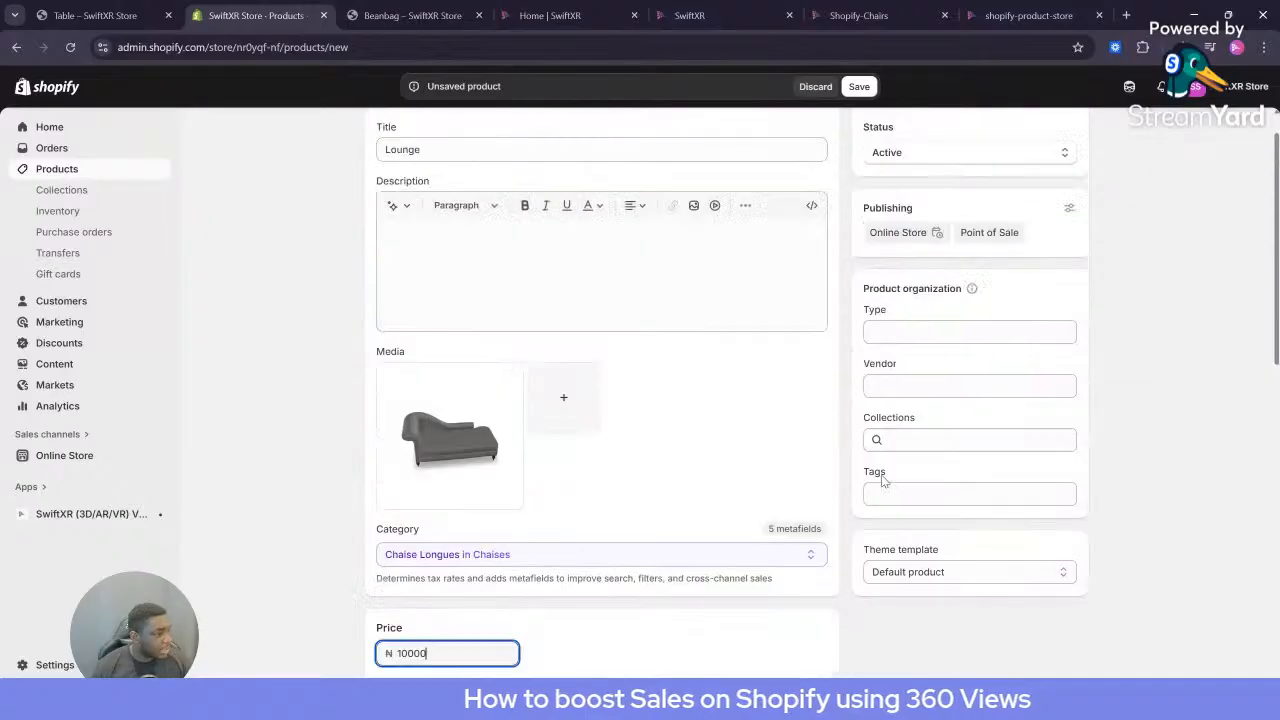
left_click(860, 88)
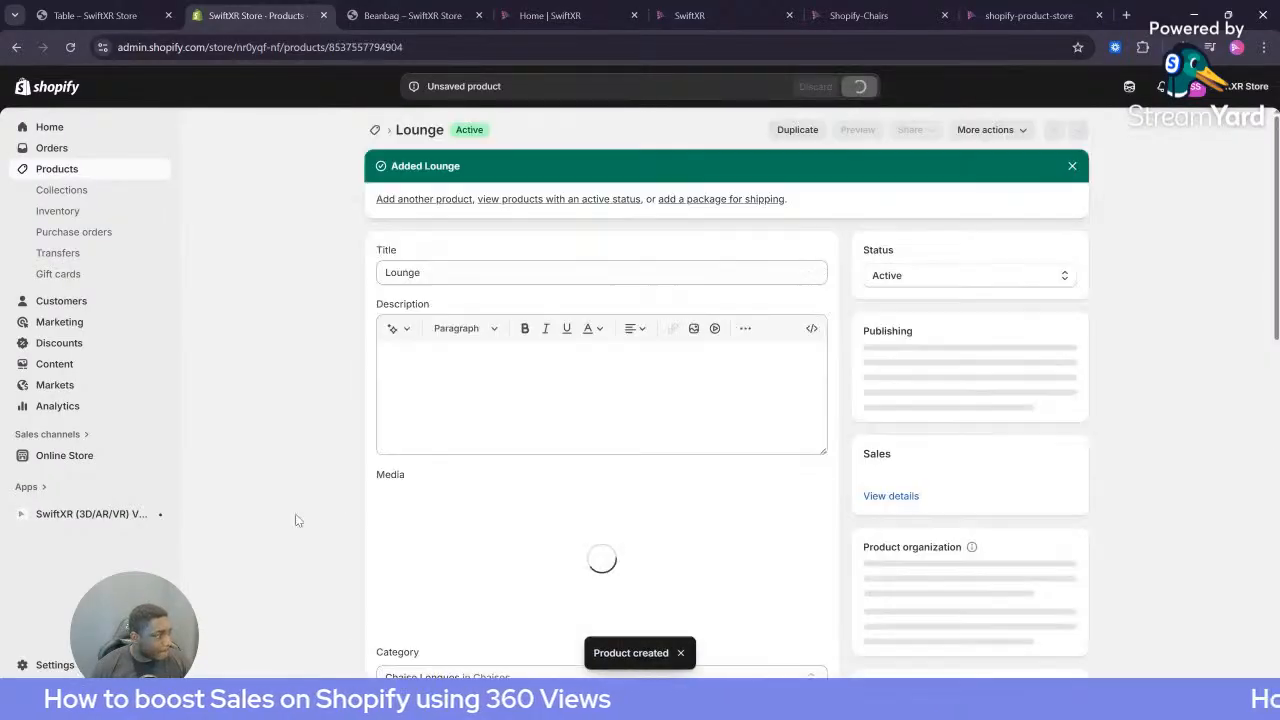
Add another product titled Futon and upload swiftxr-snap (6).png as its media
left_click(428, 200)
left_click(540, 199)
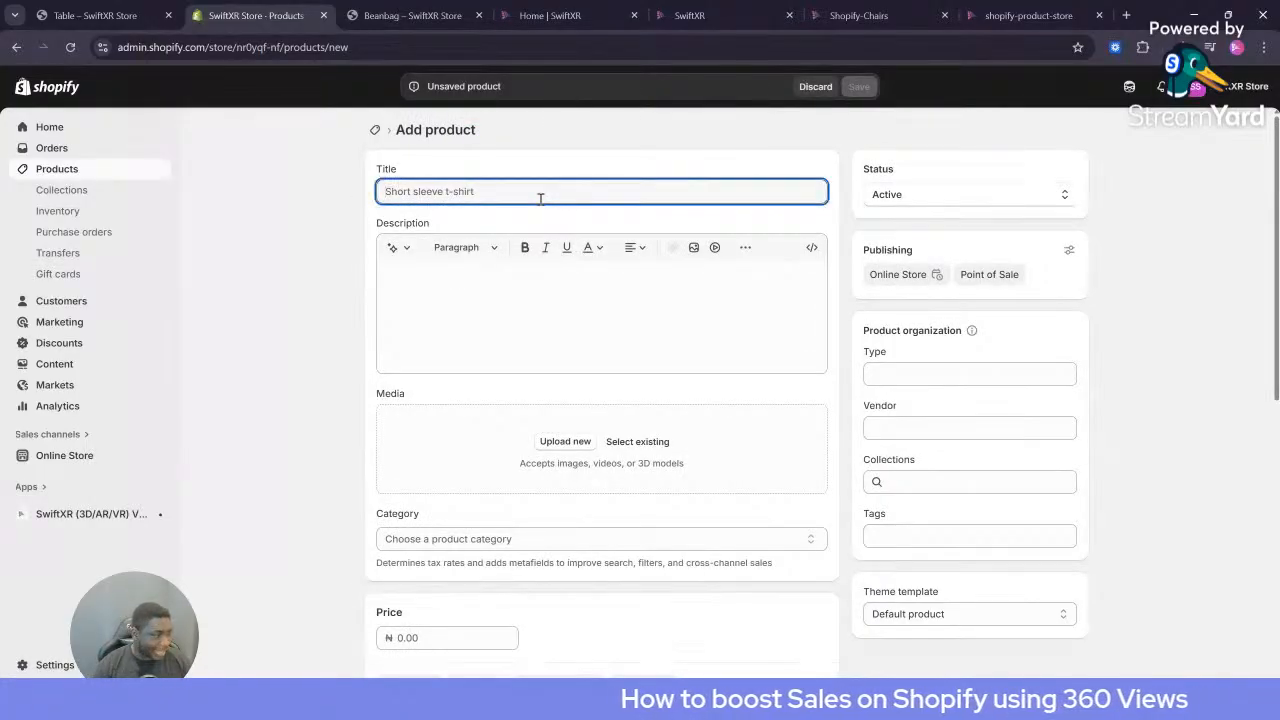
type("Futo")
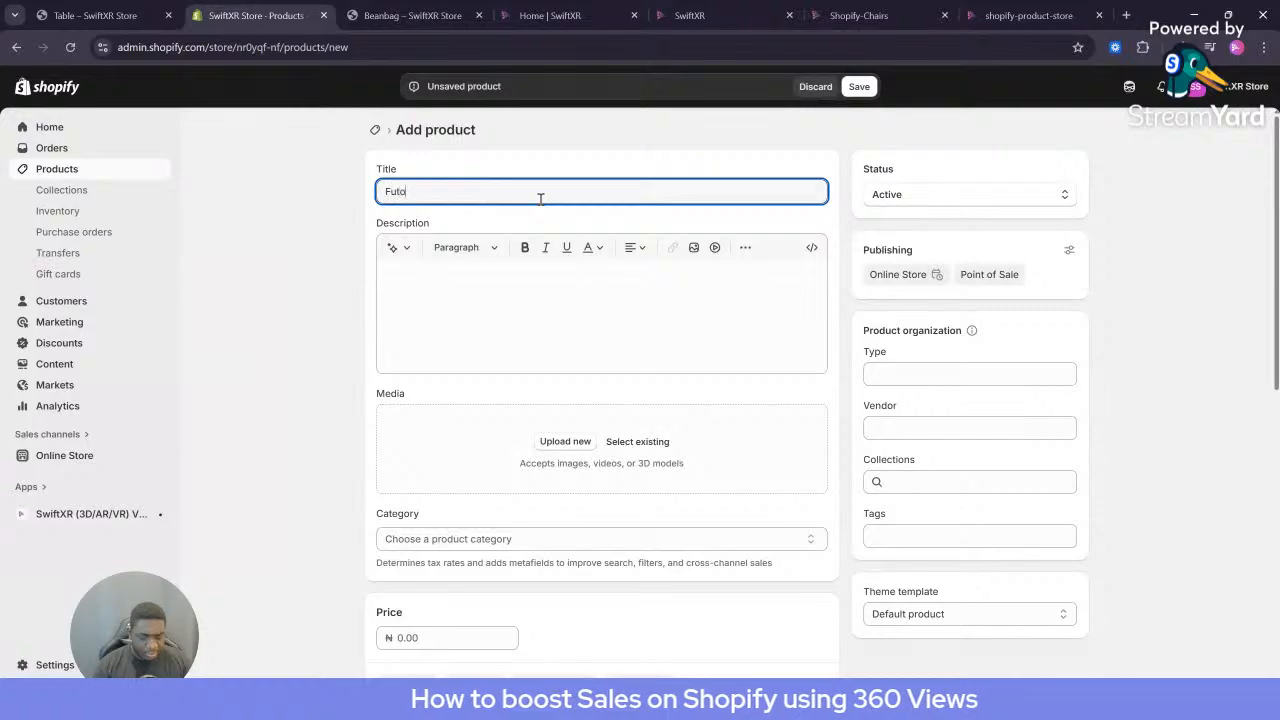
left_click(565, 441)
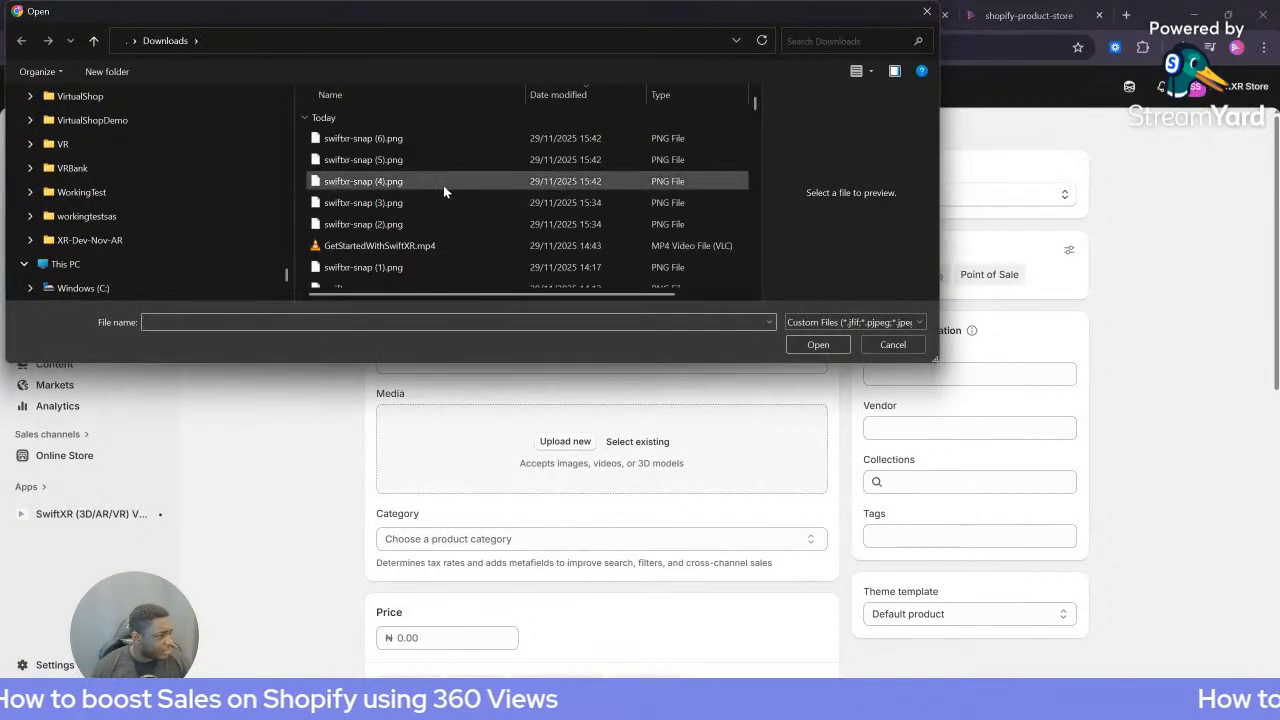
left_click(443, 183)
left_click(448, 156)
left_click(458, 140)
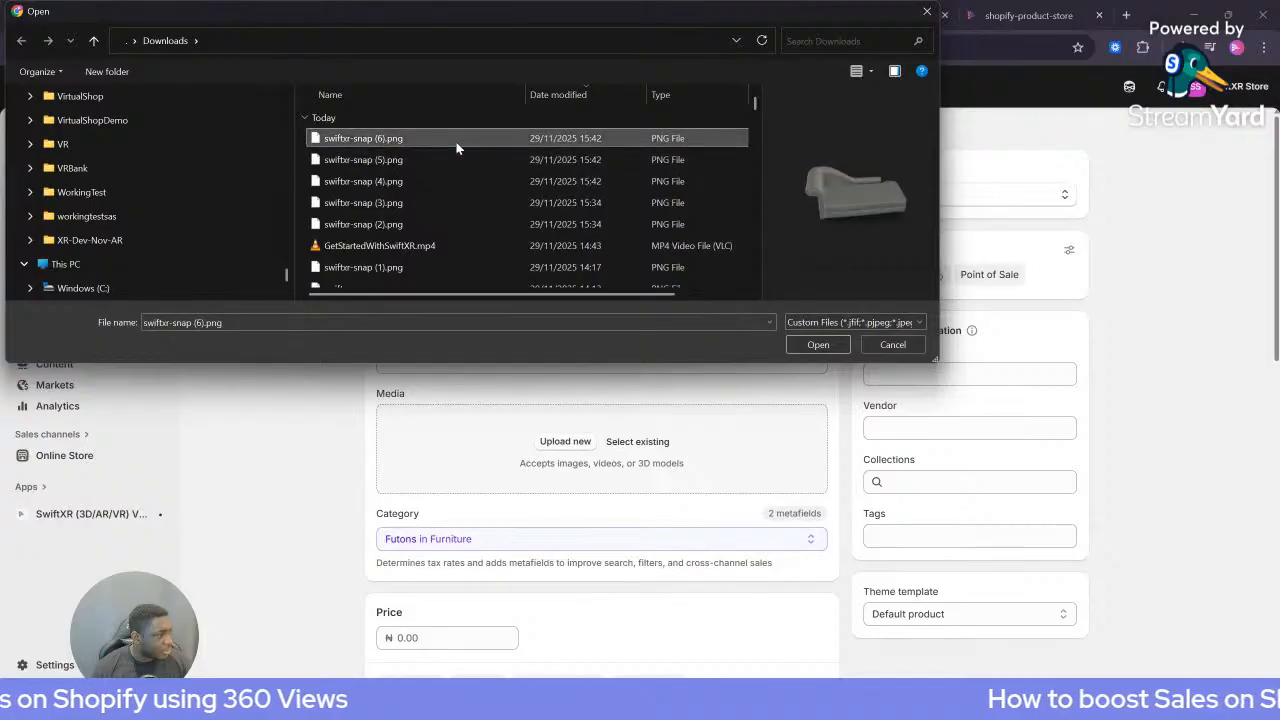
left_click(818, 345)
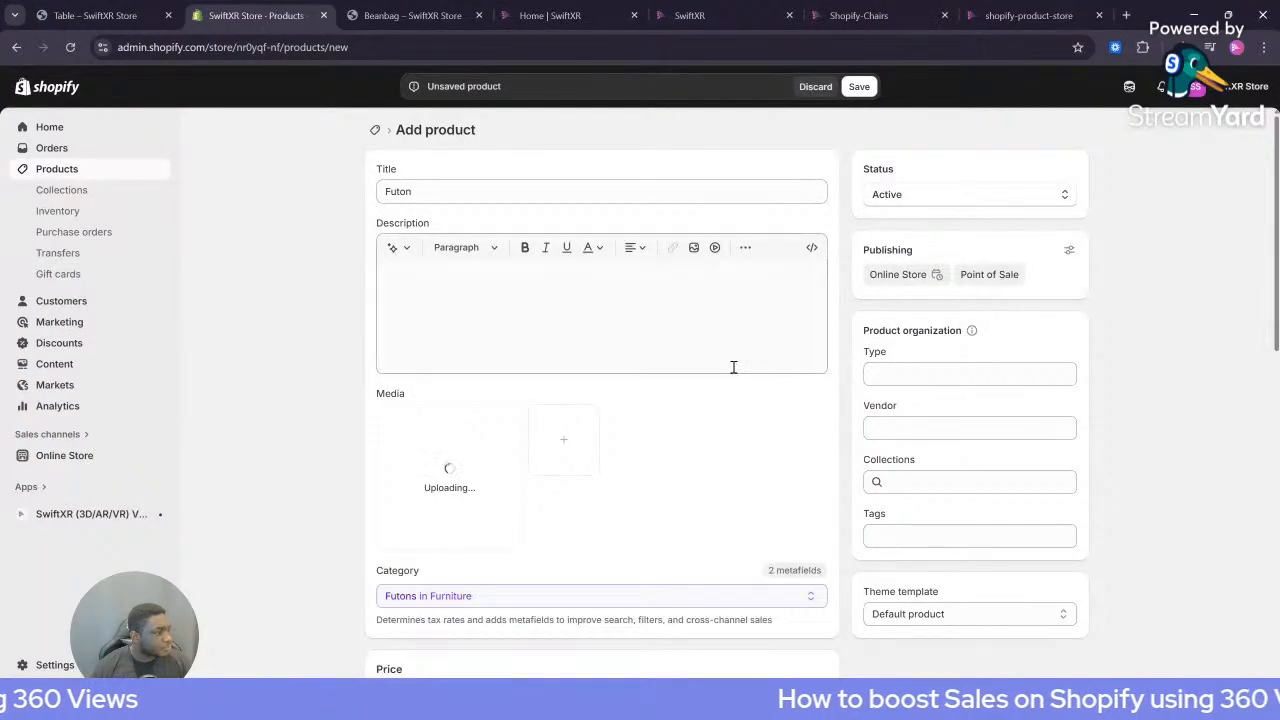
Set the Futon product's price to 60000, save the product and return to the product list
scroll(748, 311, "down", 3)
left_click(488, 544)
type("60000")
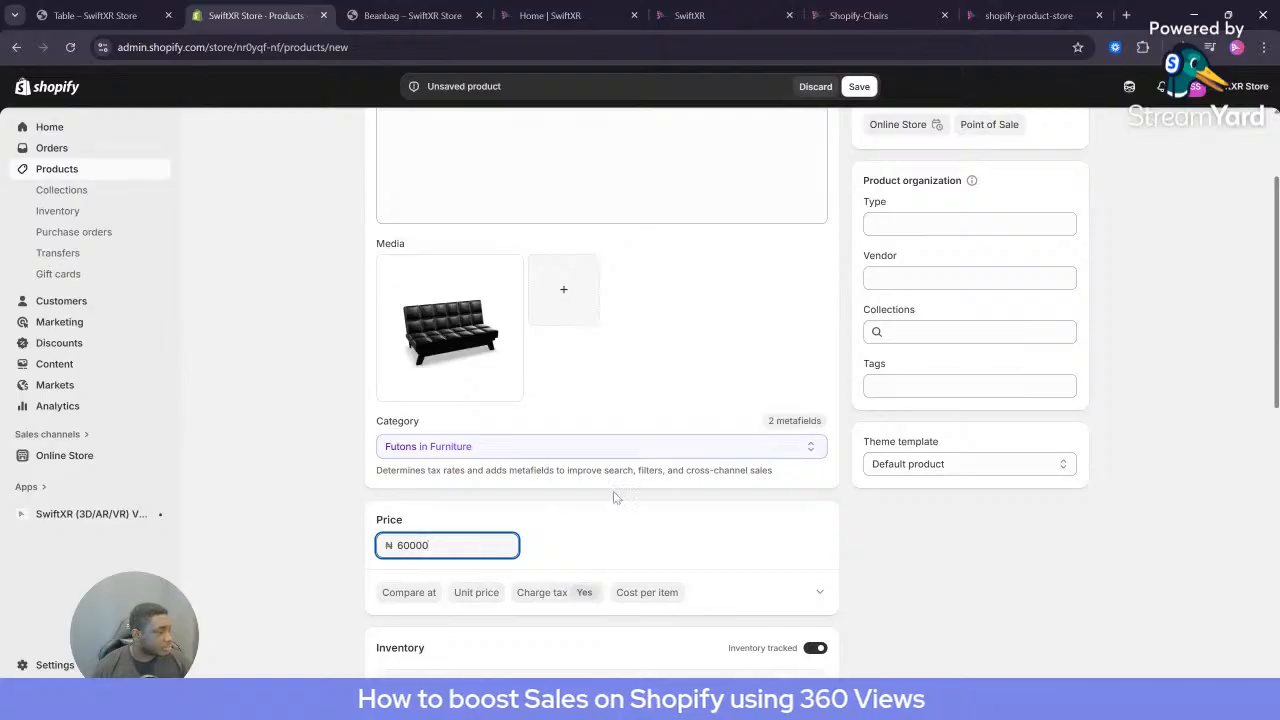
scroll(749, 397, "up", 2)
left_click(859, 86)
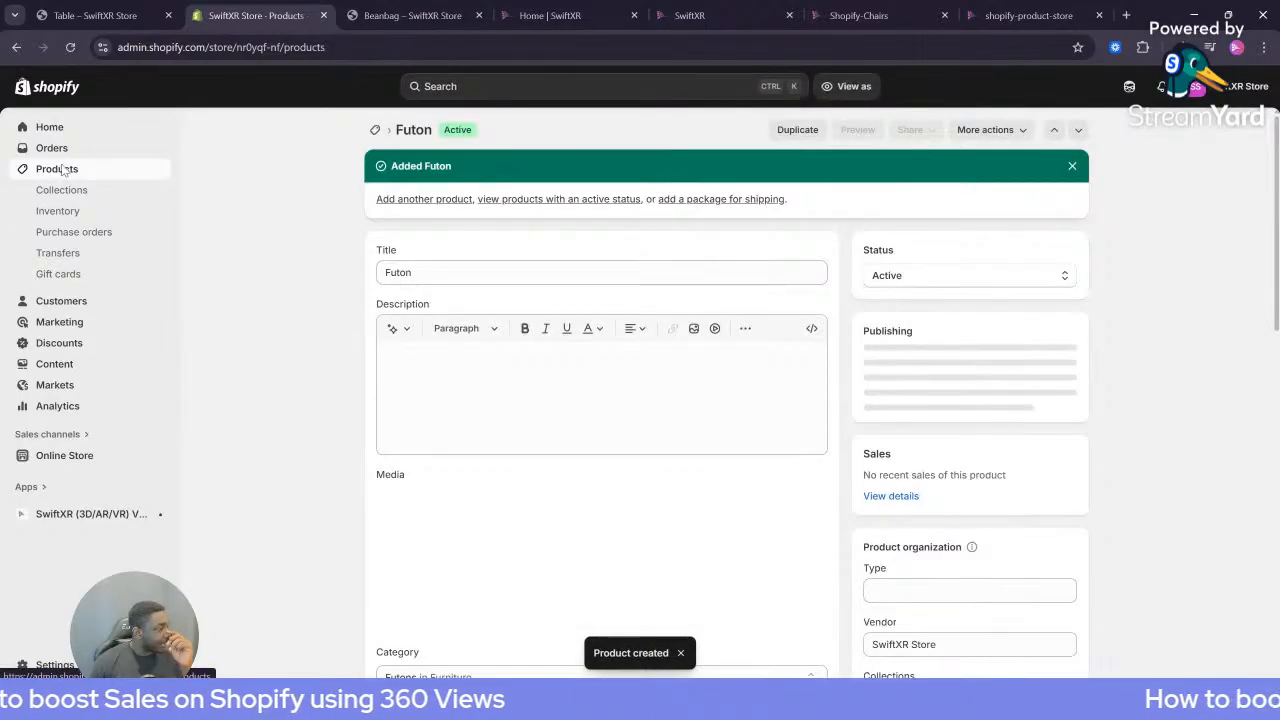
left_click(57, 168)
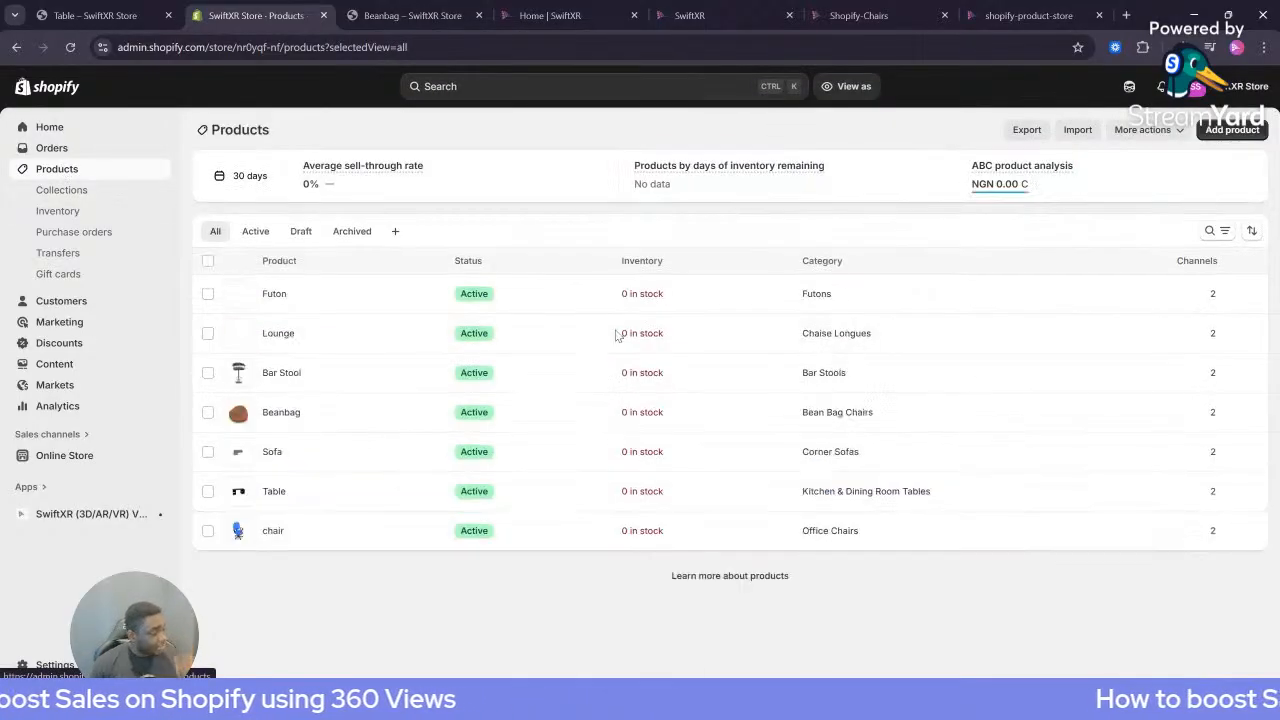
Start a new 3D product view link in the SwiftXR Viewer app and choose Bar Stool as its Shopify product
left_click(90, 513)
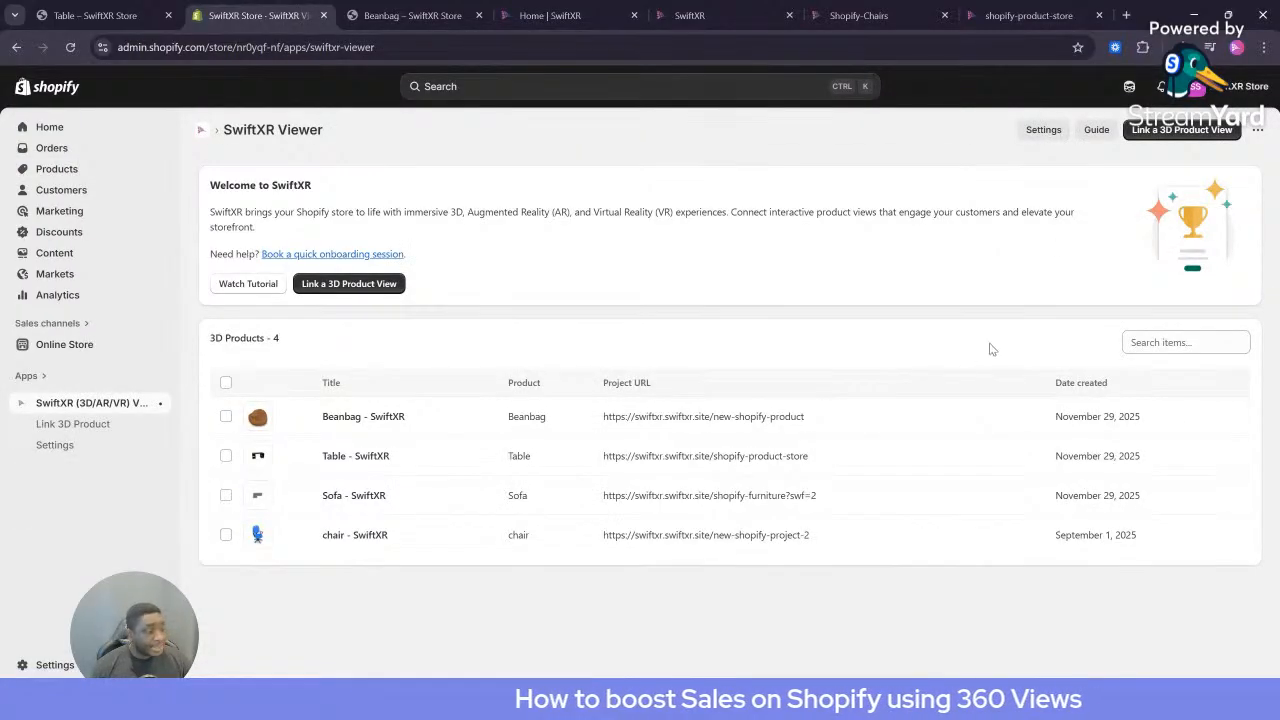
left_click(1167, 134)
left_click(589, 329)
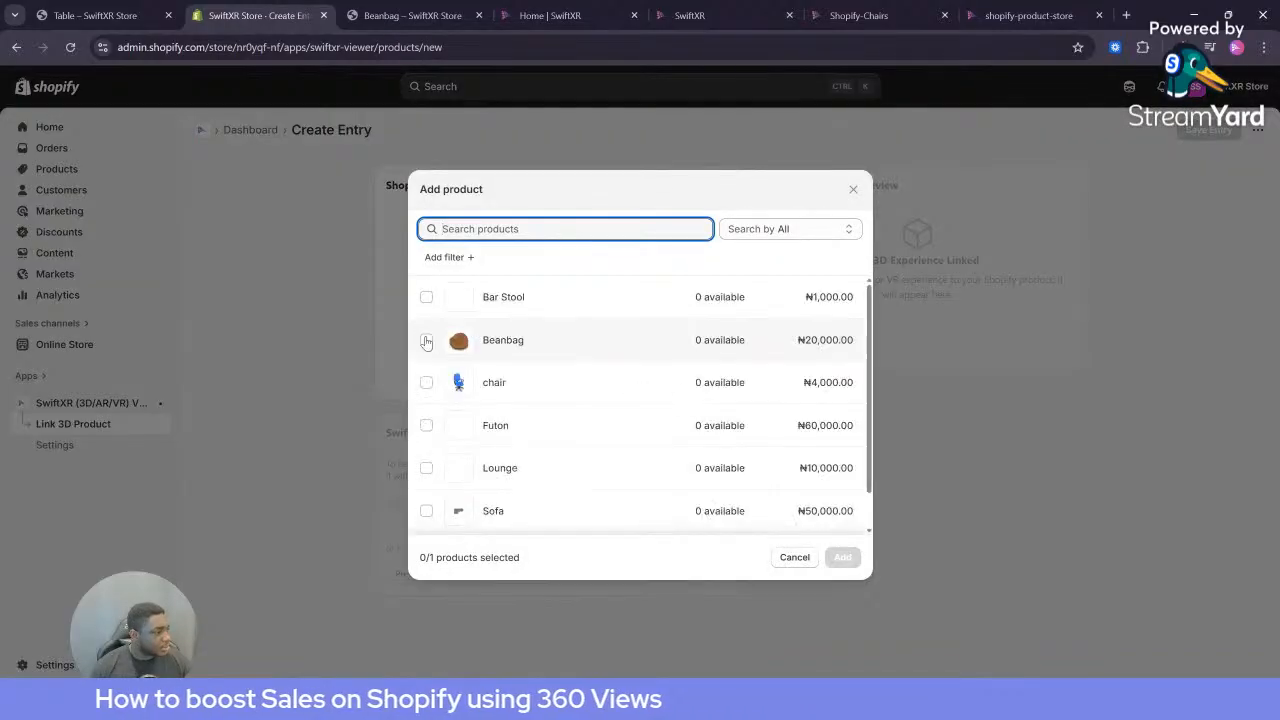
left_click(428, 296)
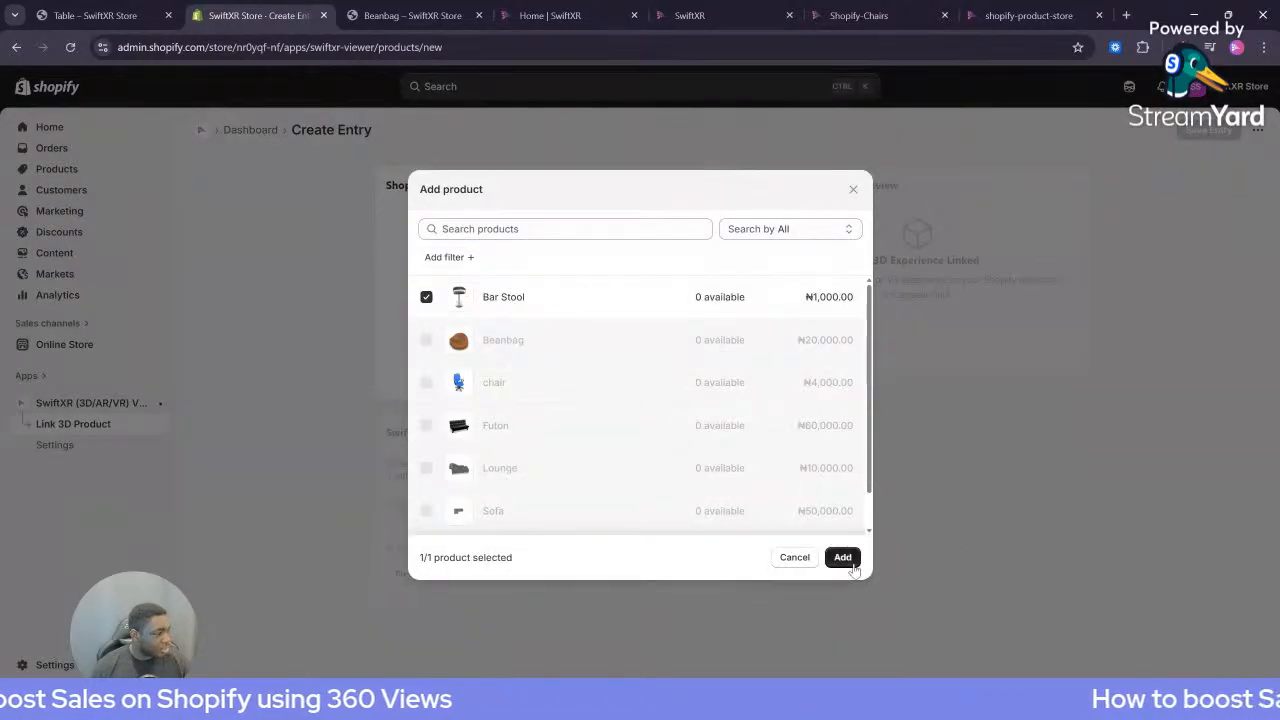
left_click(843, 557)
left_click(600, 392)
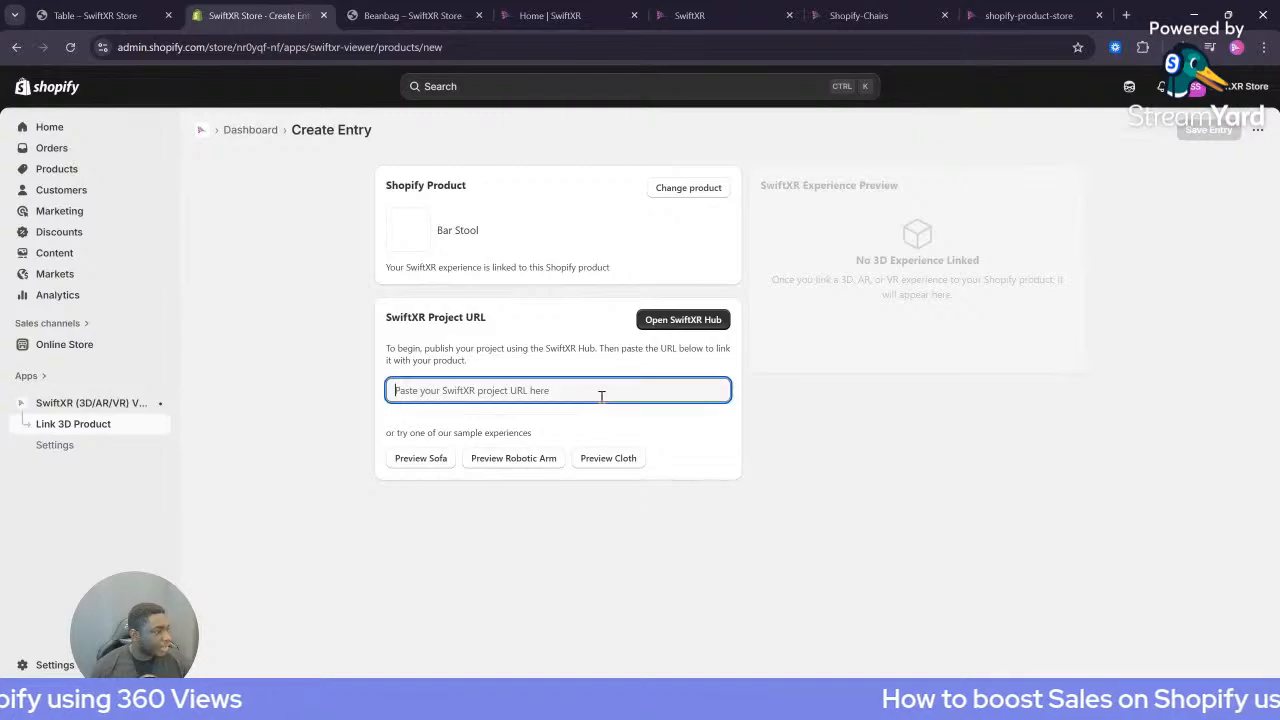
type("https://swiftxr.swiftxr.site/shopify-chairs?swf=3")
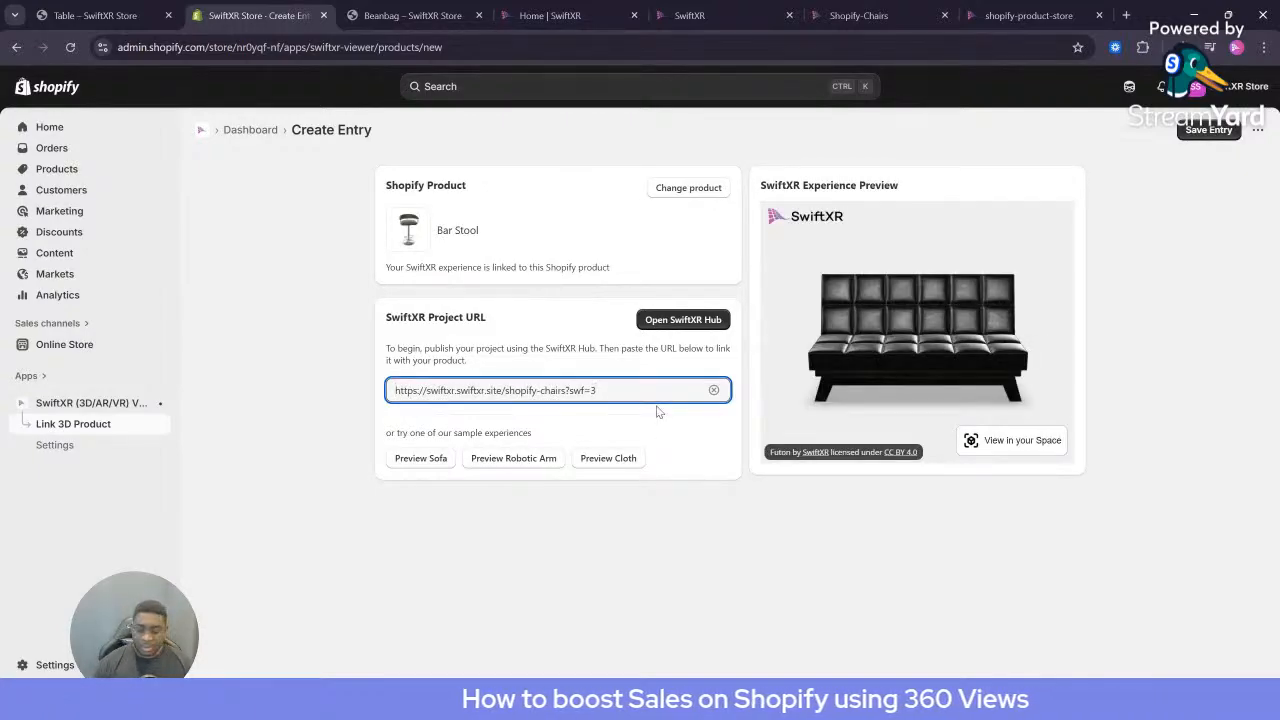
key("BackSpace")
type("1")
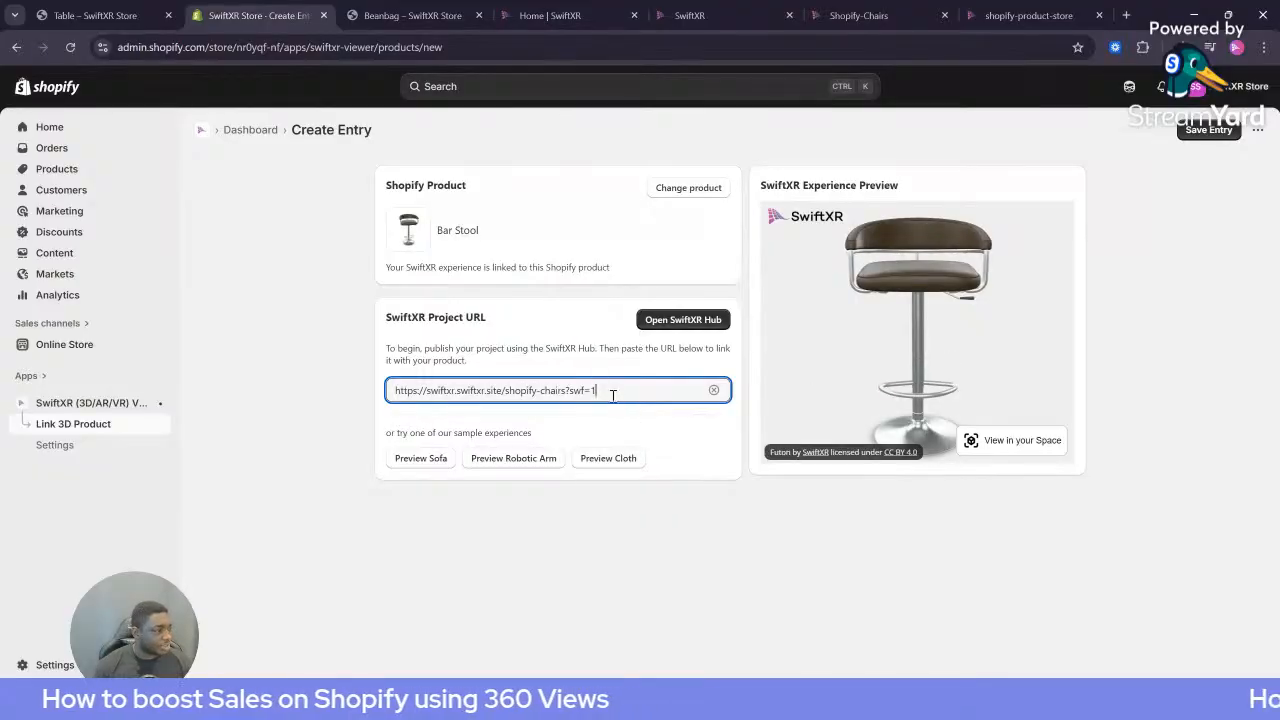
left_click(1191, 131)
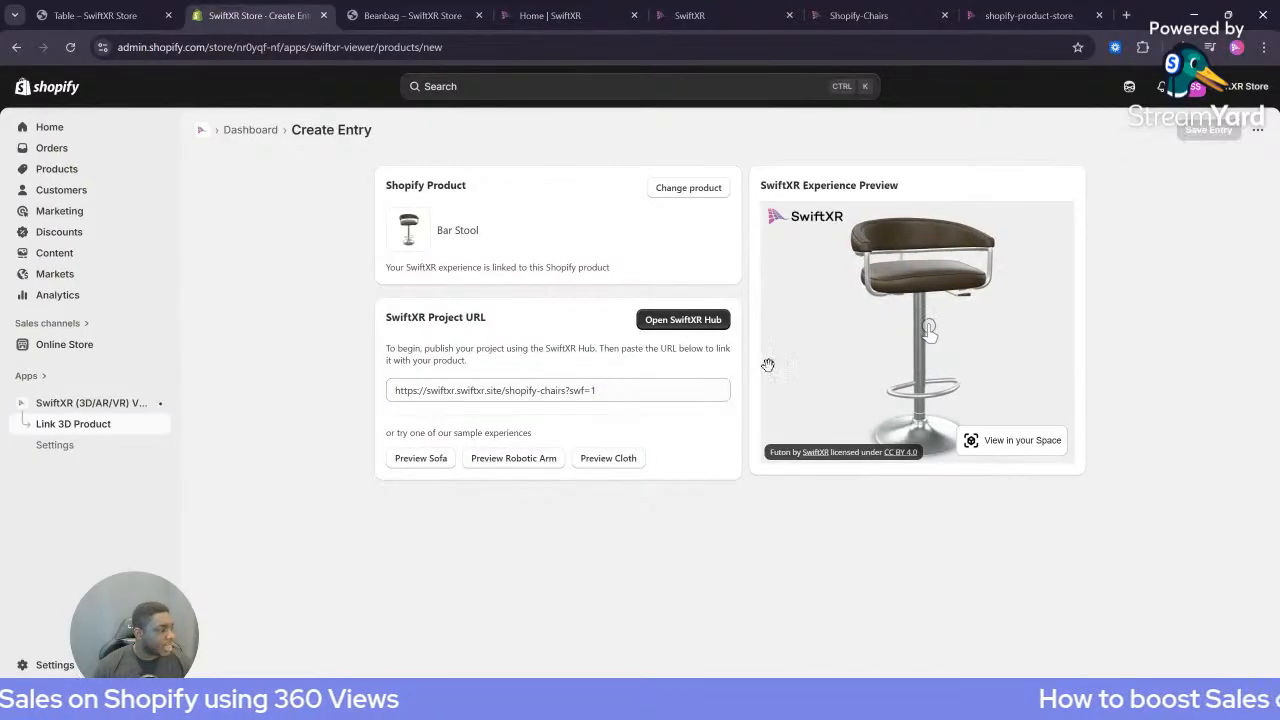
left_click(88, 425)
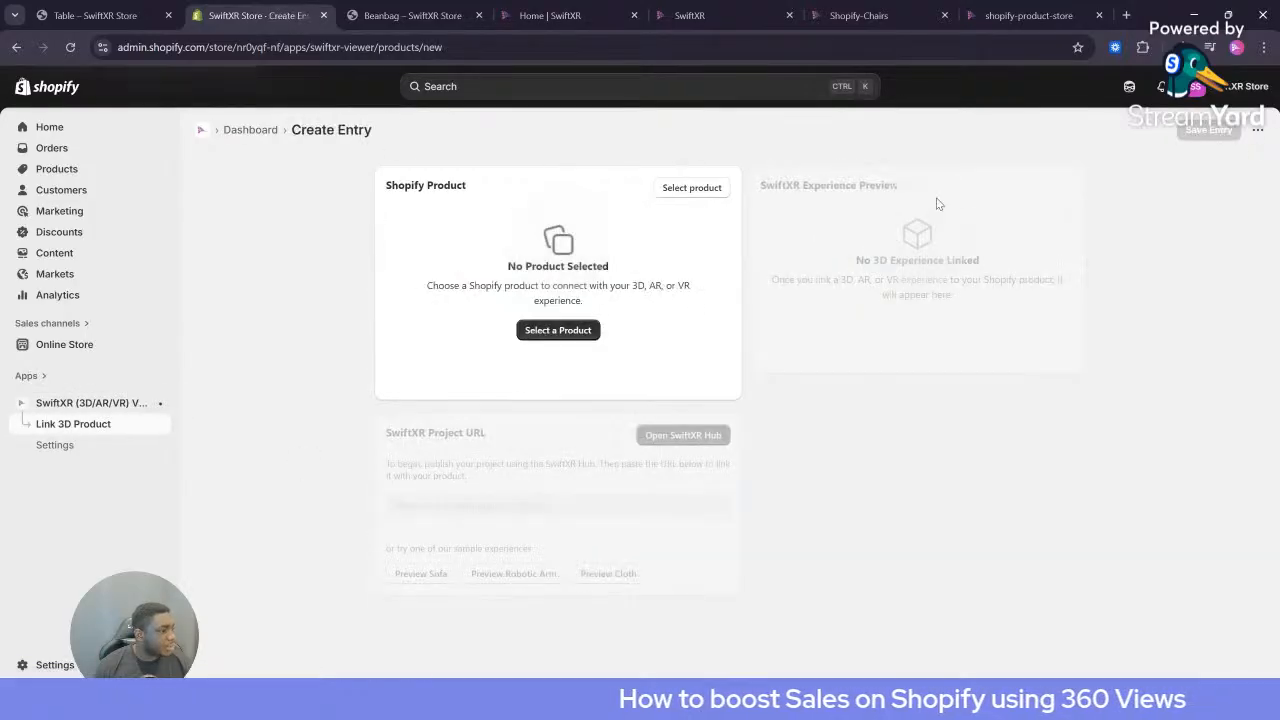
left_click(552, 334)
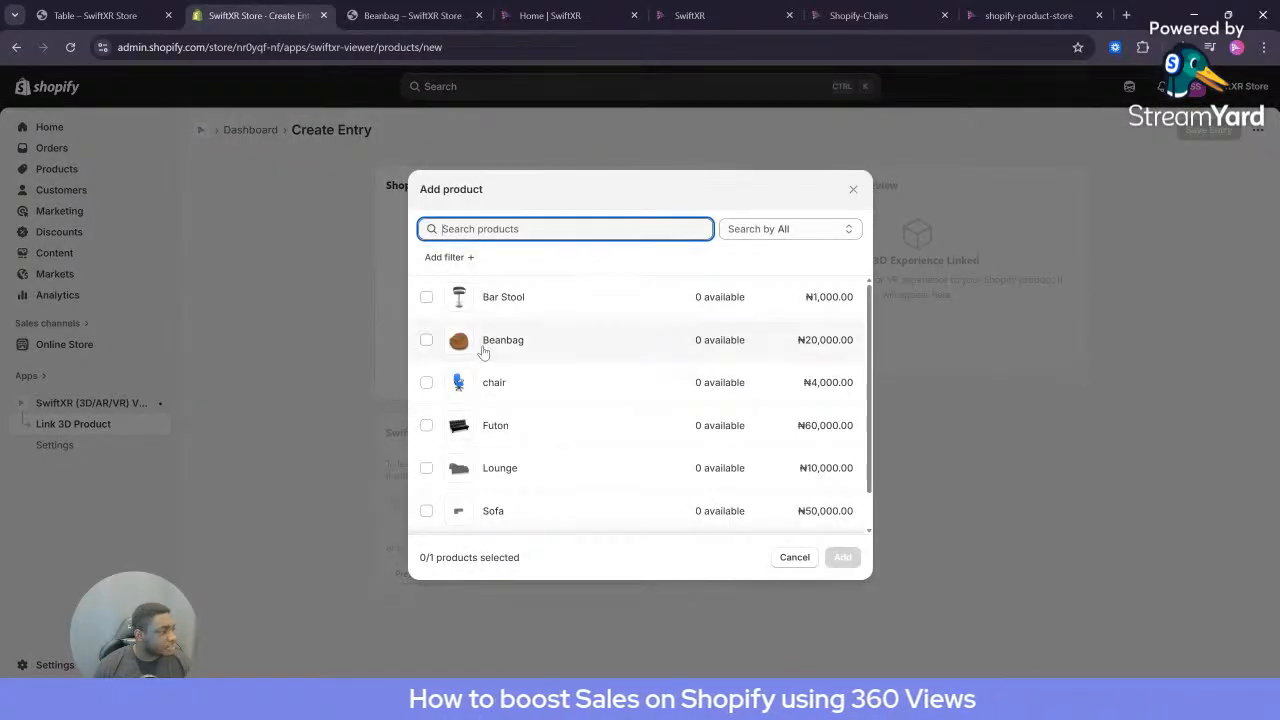
left_click(427, 426)
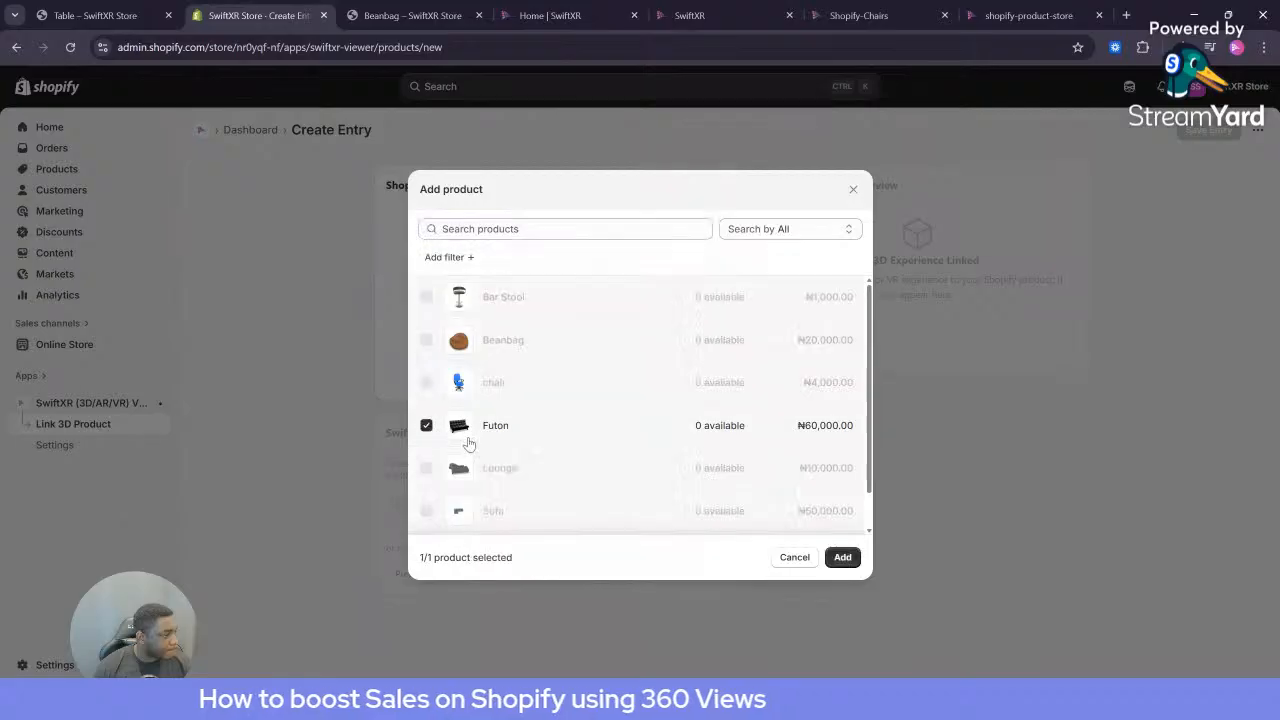
left_click(843, 557)
left_click(600, 389)
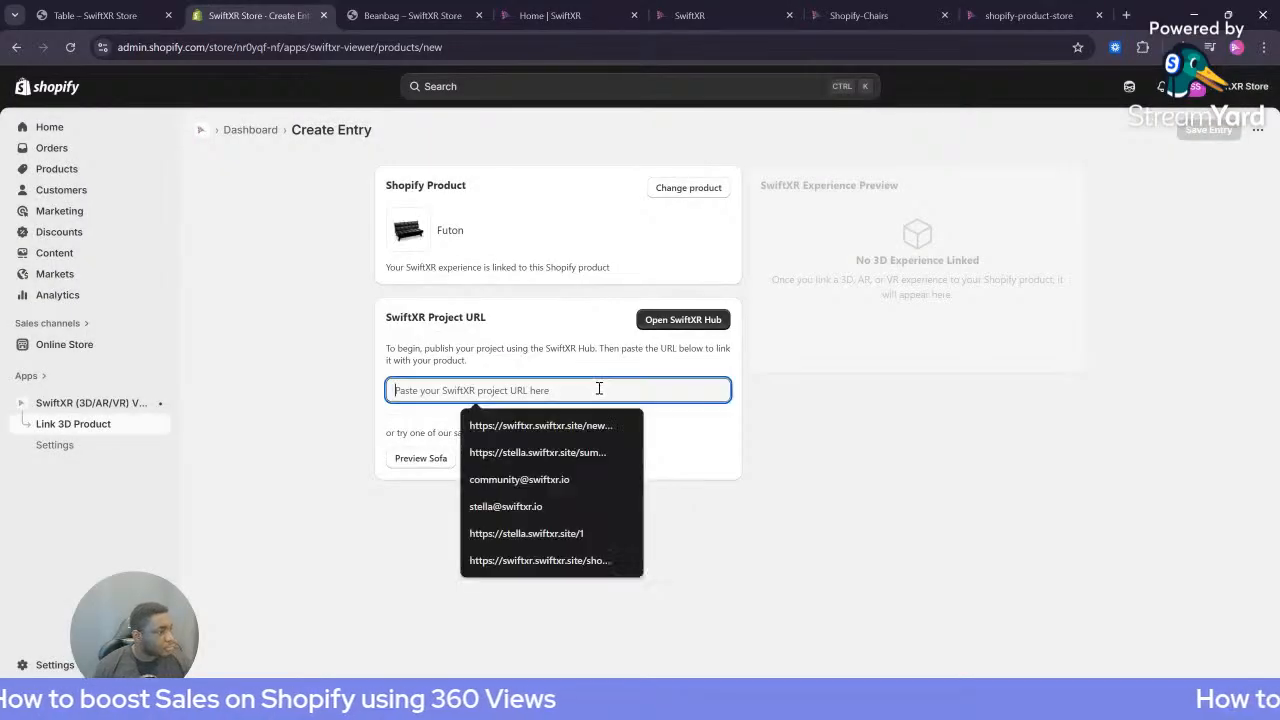
type("https://swiftxr.swiftxr.site/shopify-chairs?swf=3")
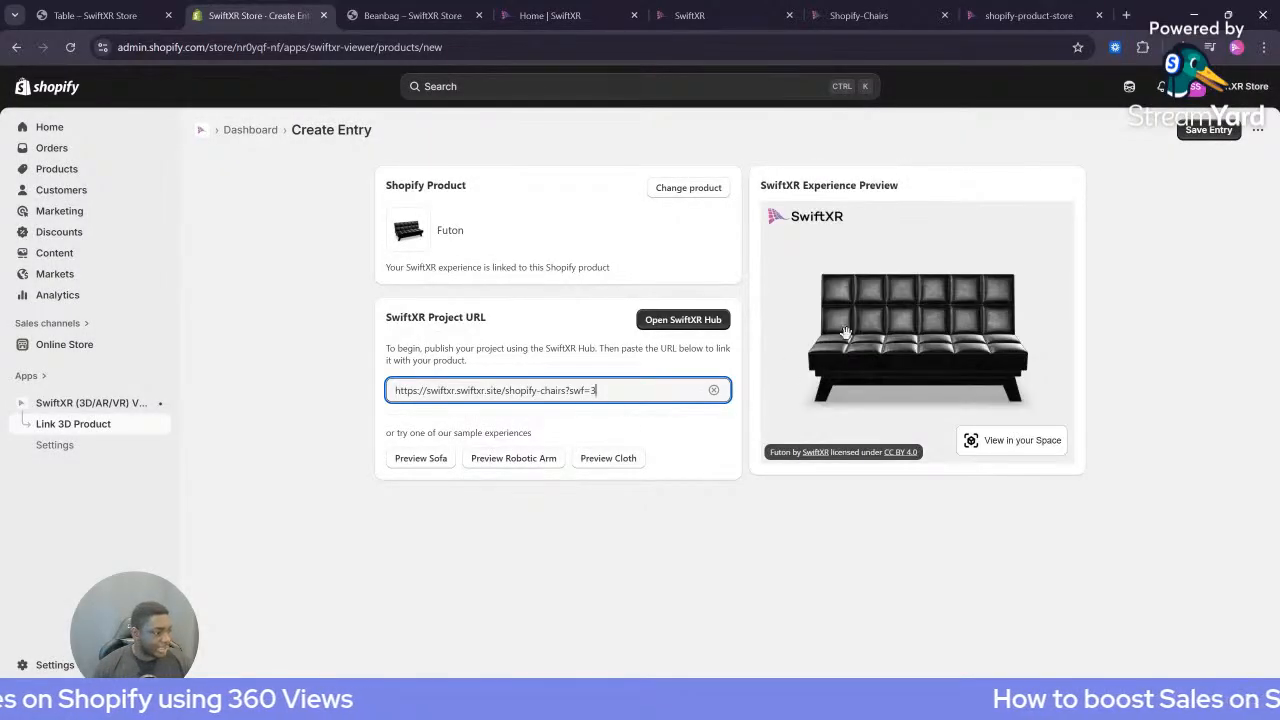
left_click(1207, 130)
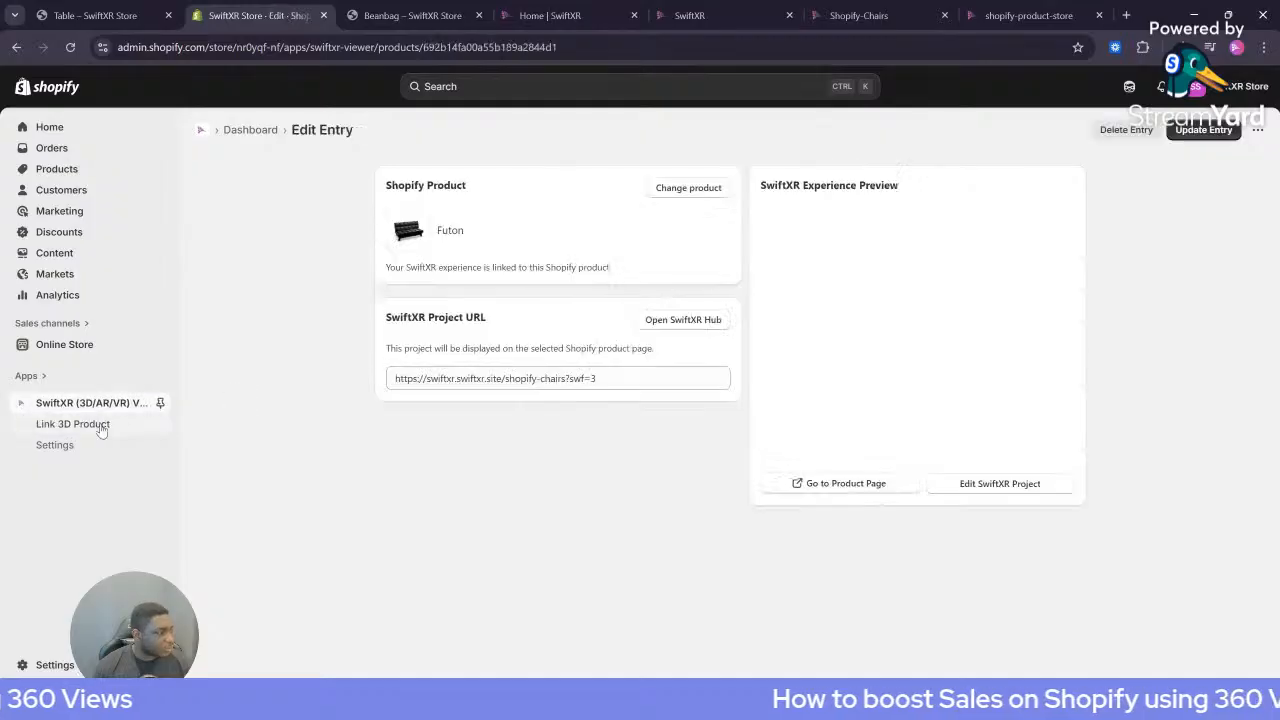
left_click(128, 428)
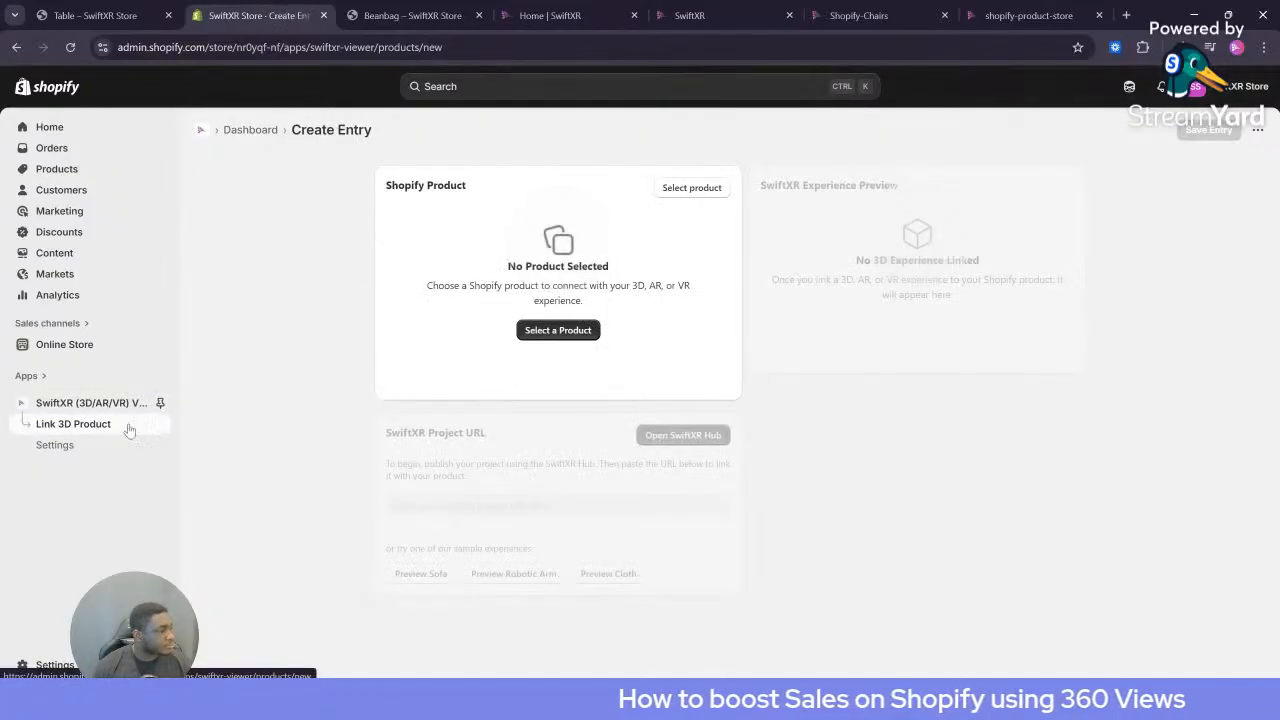
left_click(528, 332)
scroll(522, 430, "down", 1)
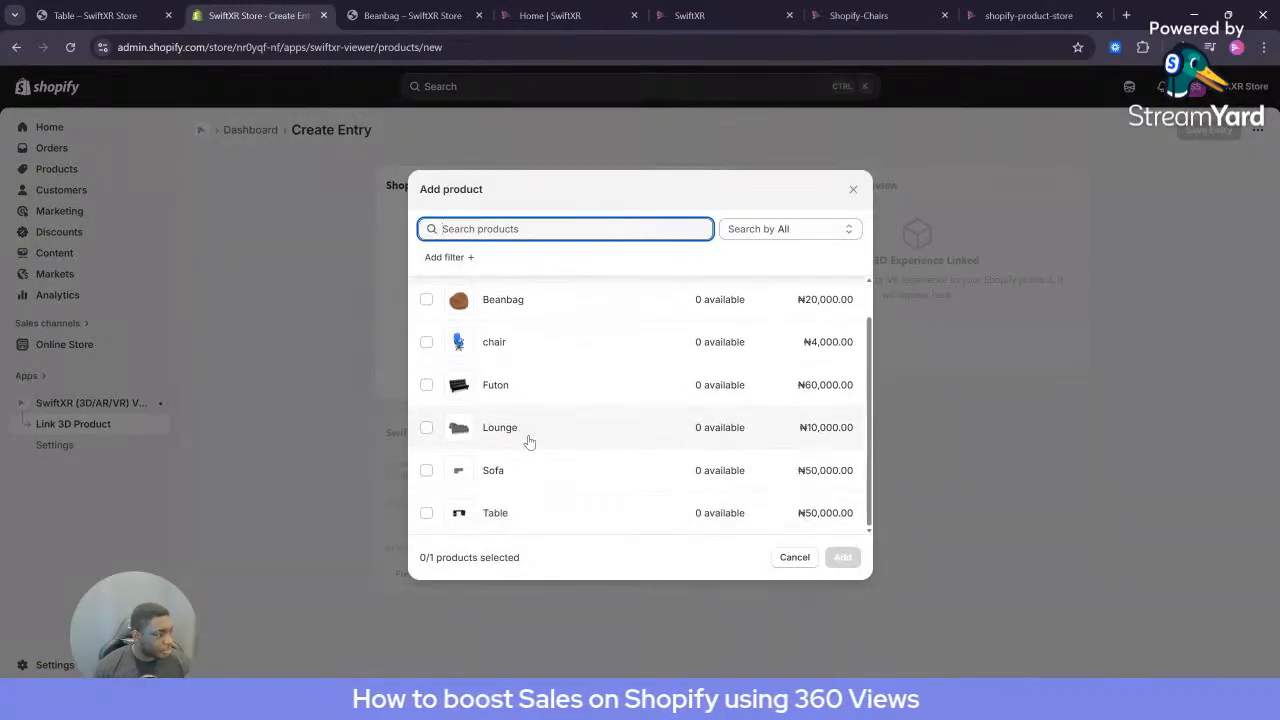
left_click(427, 428)
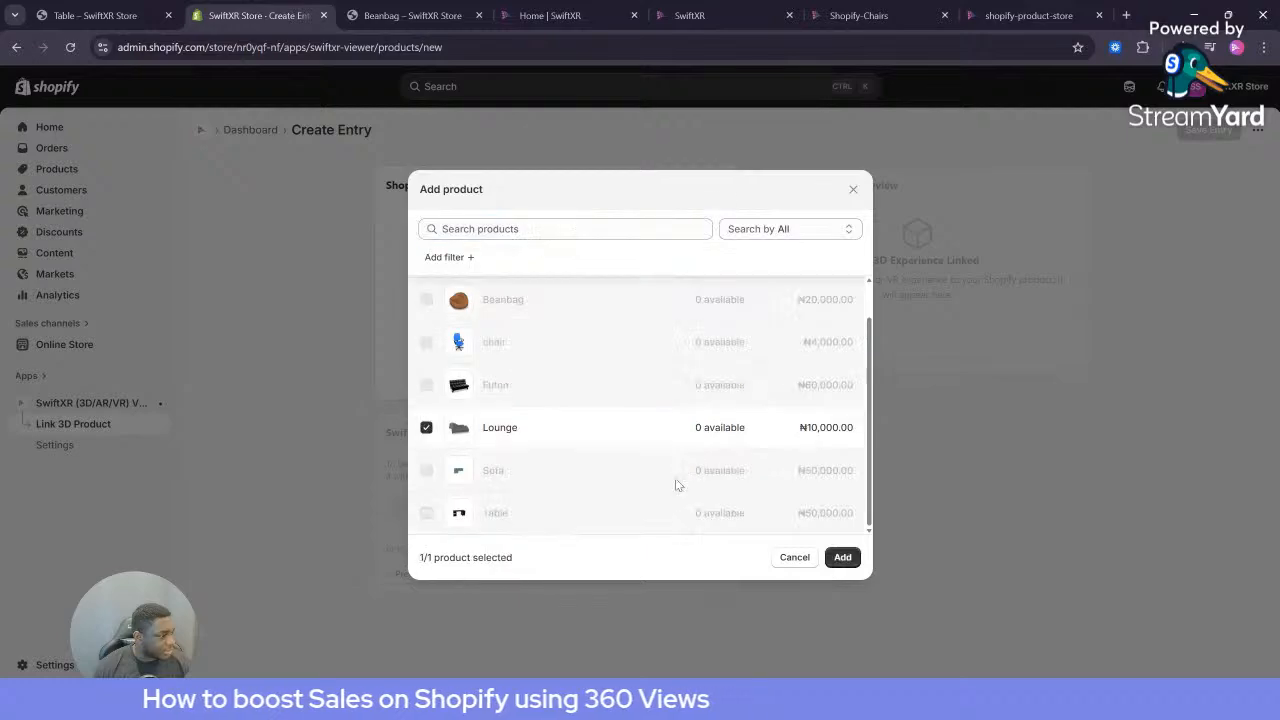
left_click(843, 557)
left_click(674, 392)
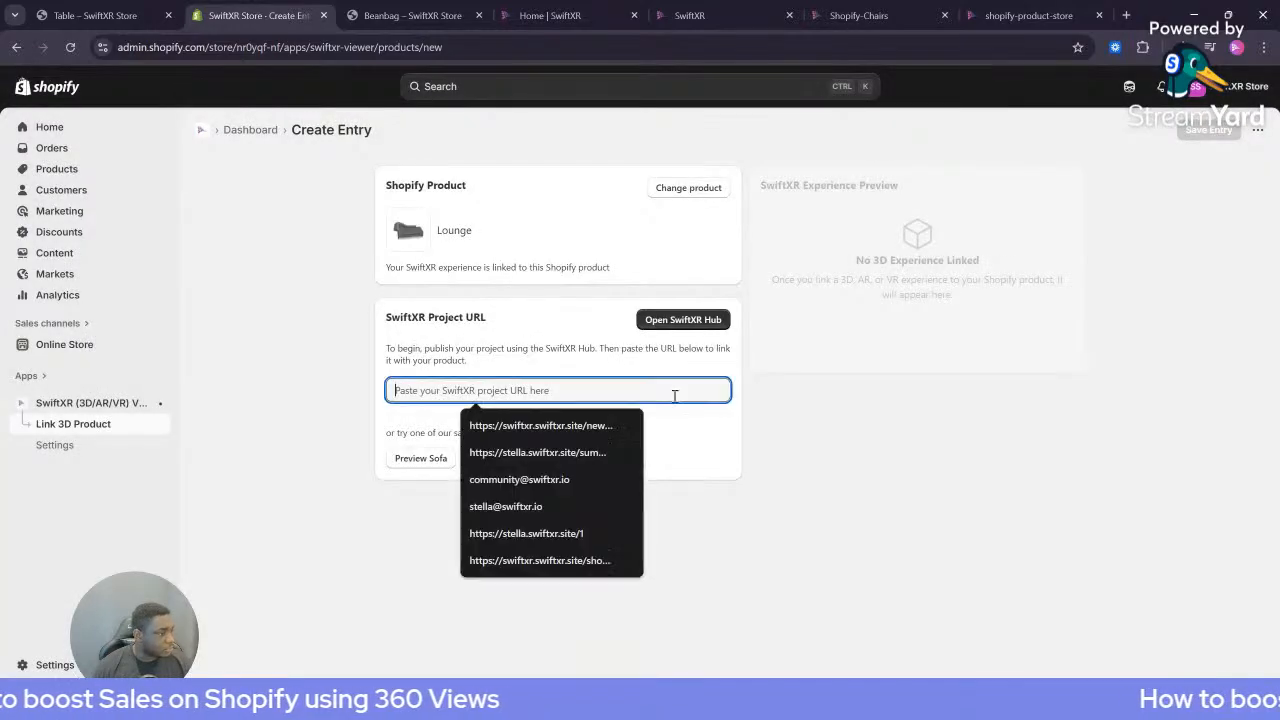
type("https://swiftxr.swiftxr.site/shopify-chairs?swf=2")
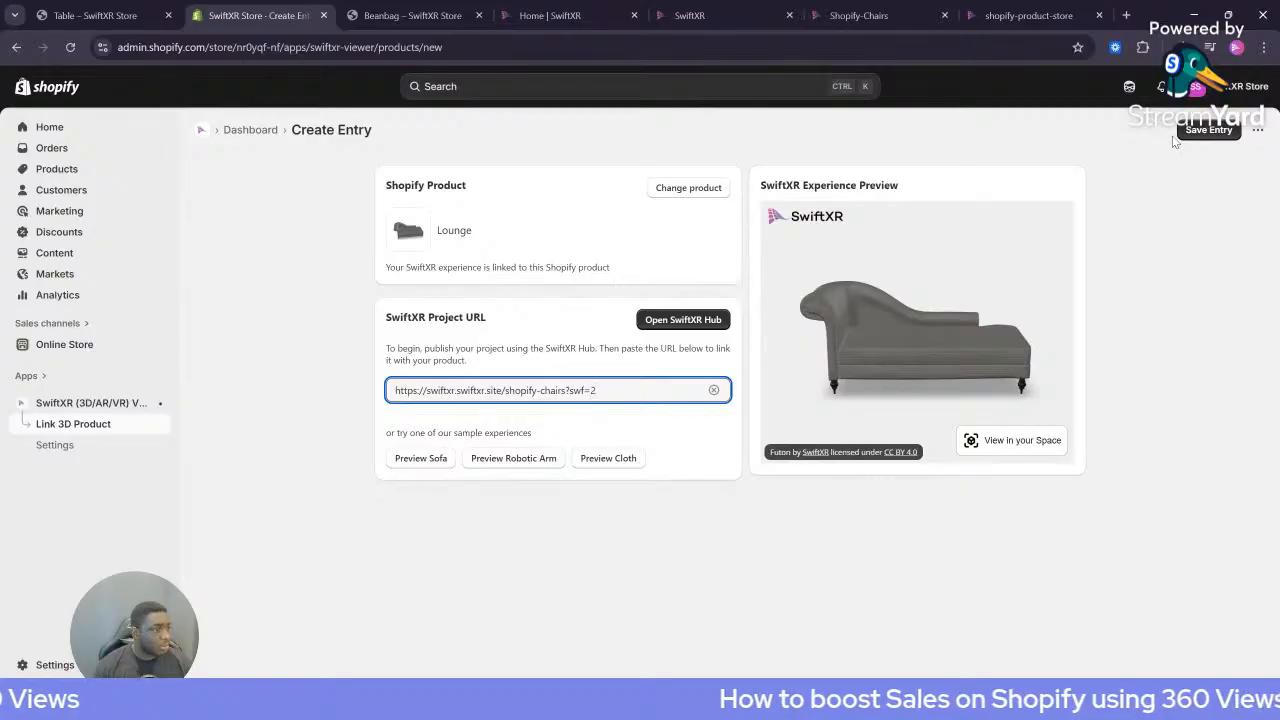
left_click(1208, 129)
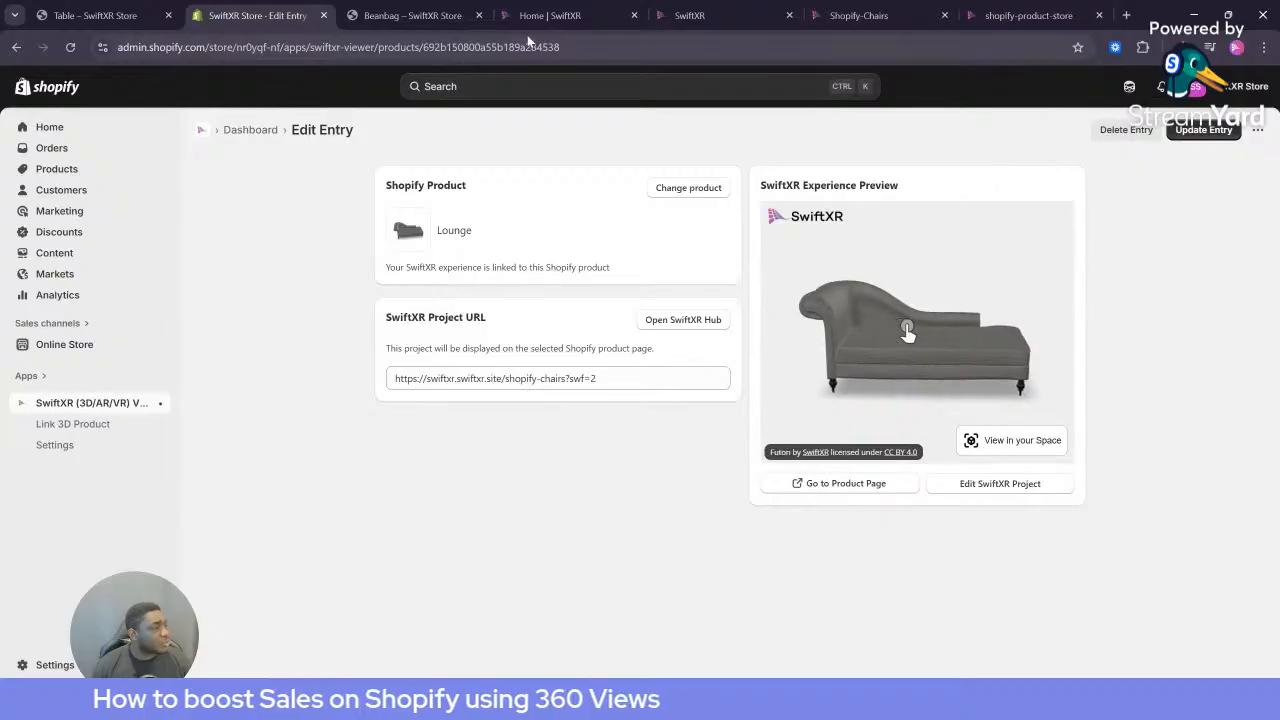
Switch to the online storefront, open the Futon product page from the home page and rotate its 3D model
left_click(412, 15)
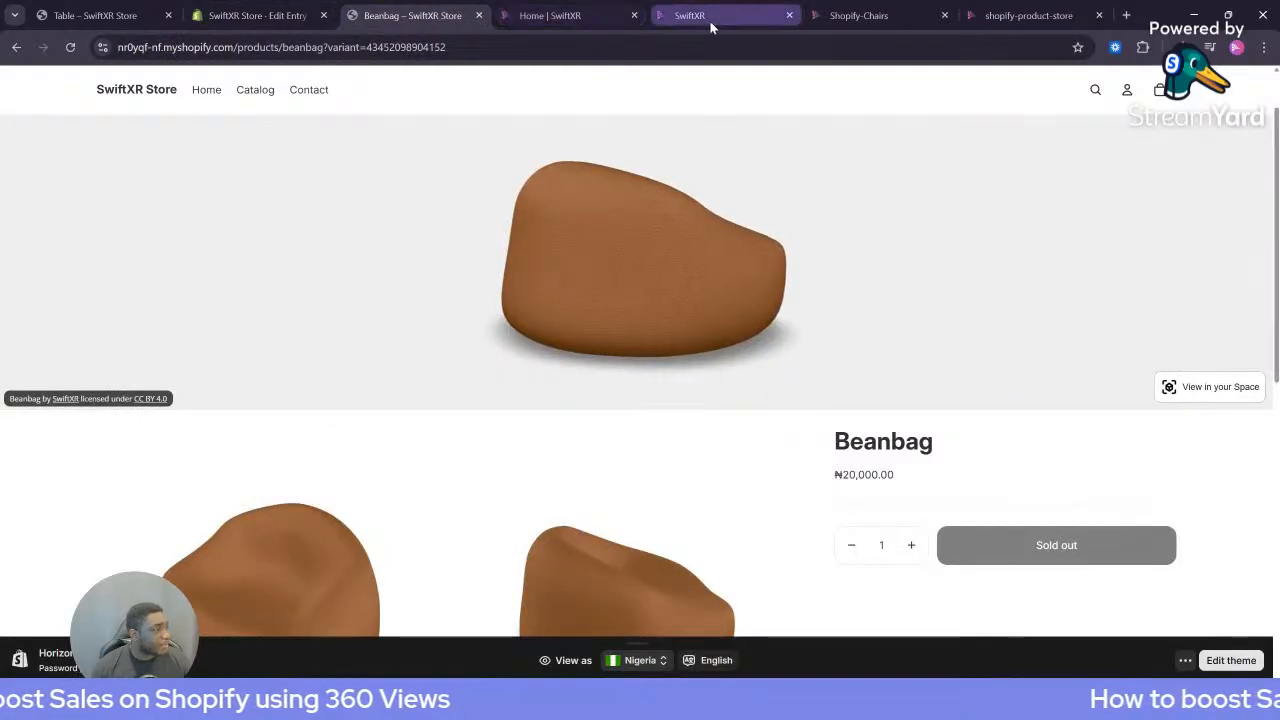
left_click(140, 90)
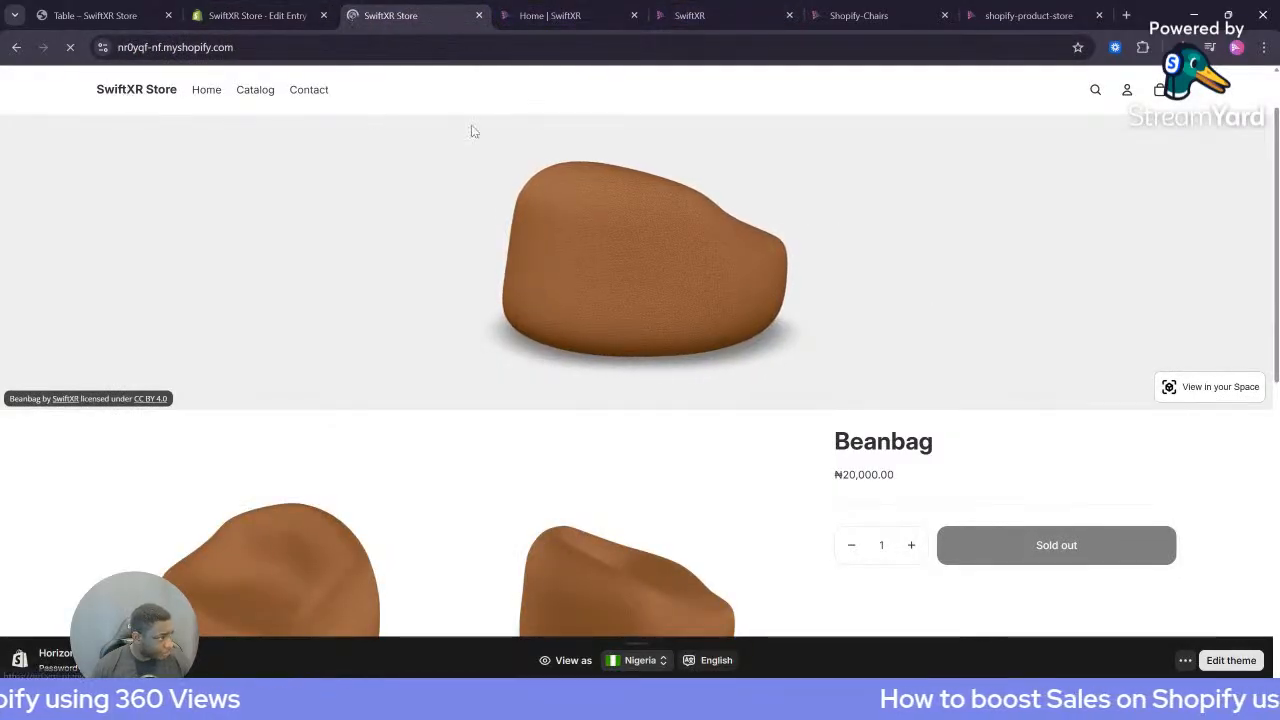
scroll(680, 462, "down", 6)
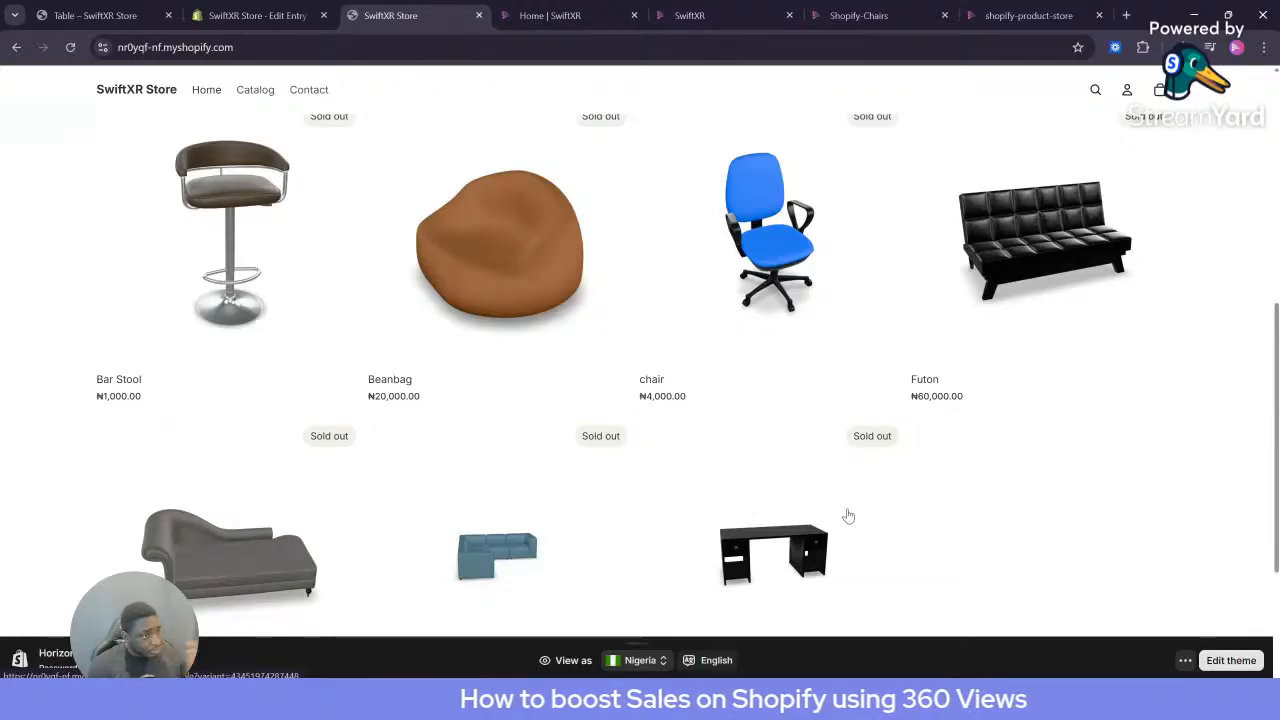
left_click(1082, 313)
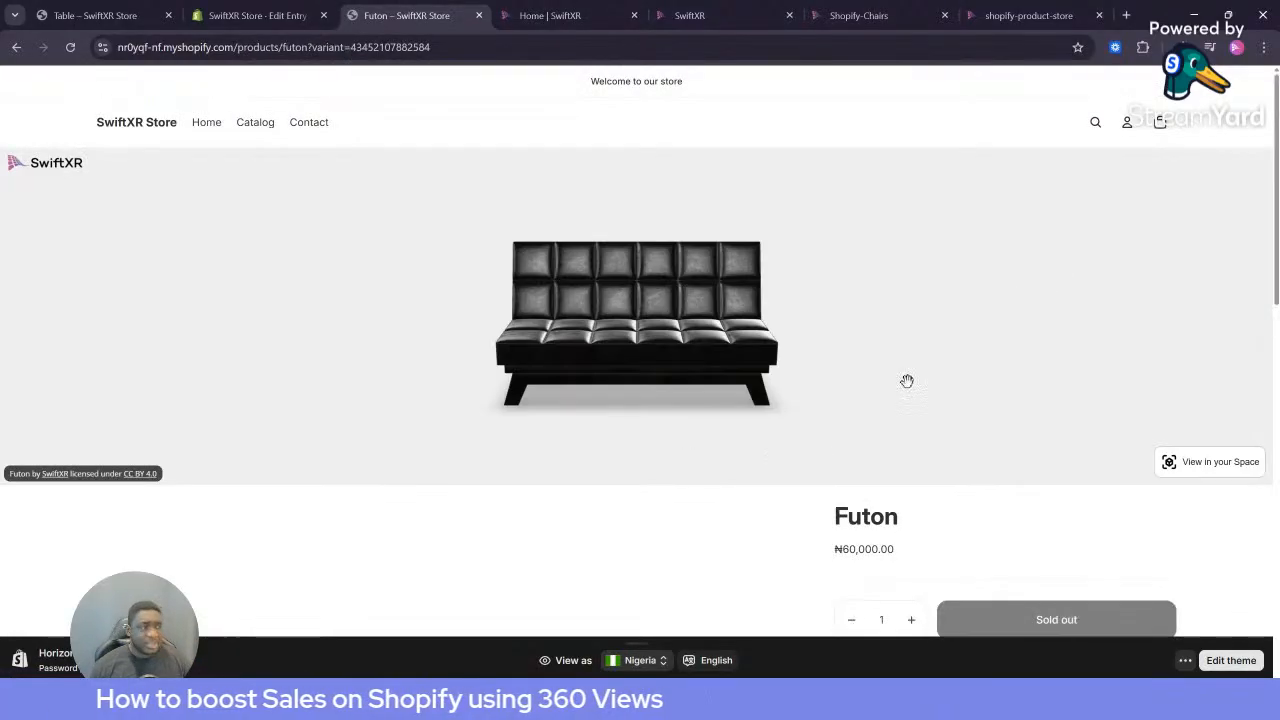
mouse_move(907, 381)
left_mouse_down()
mouse_move(771, 380)
mouse_move(991, 360)
mouse_move(842, 381)
mouse_move(946, 369)
mouse_move(897, 378)
left_mouse_up()
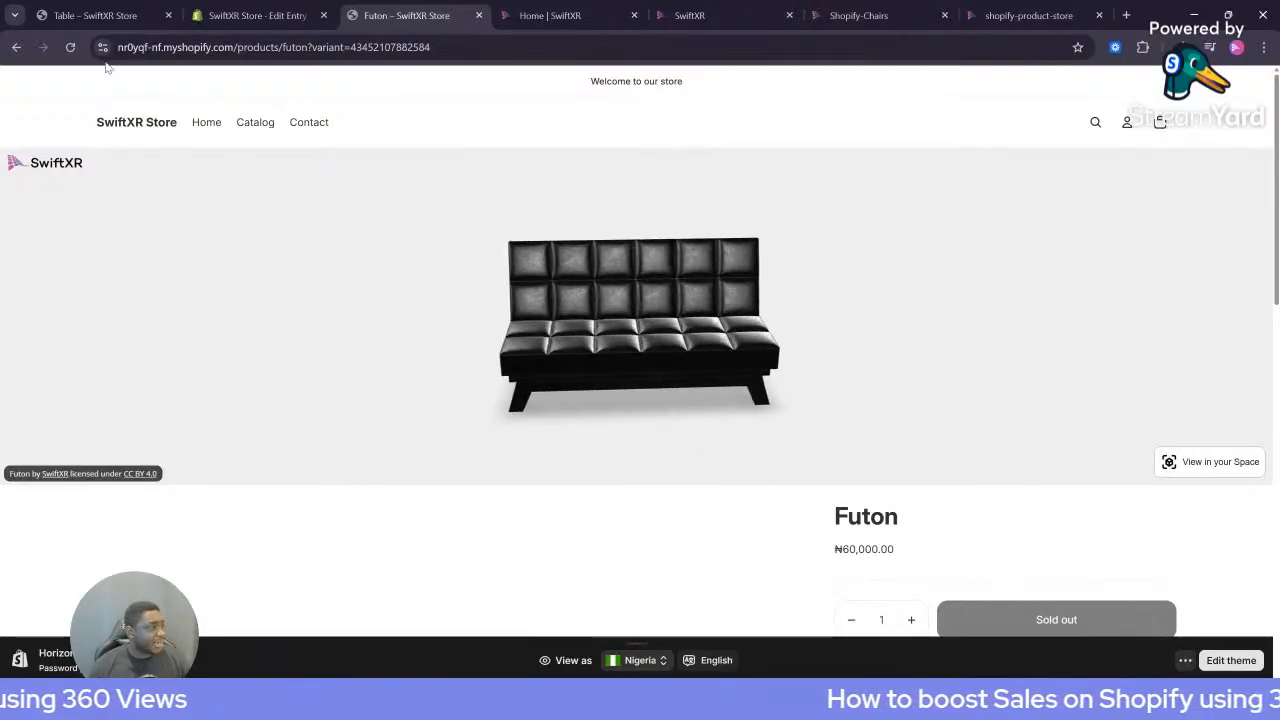
Return to the store home page, look over the product listing and reopen the Futon product page
left_click(16, 48)
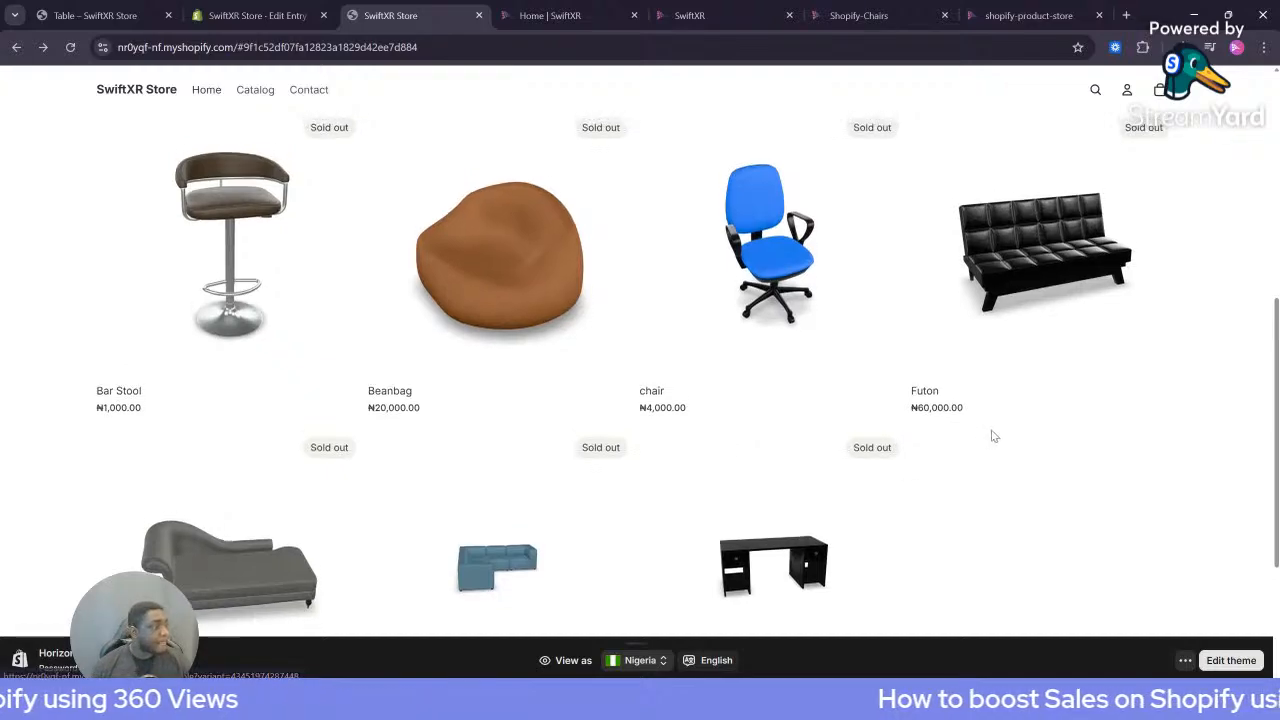
scroll(993, 436, "up", 5)
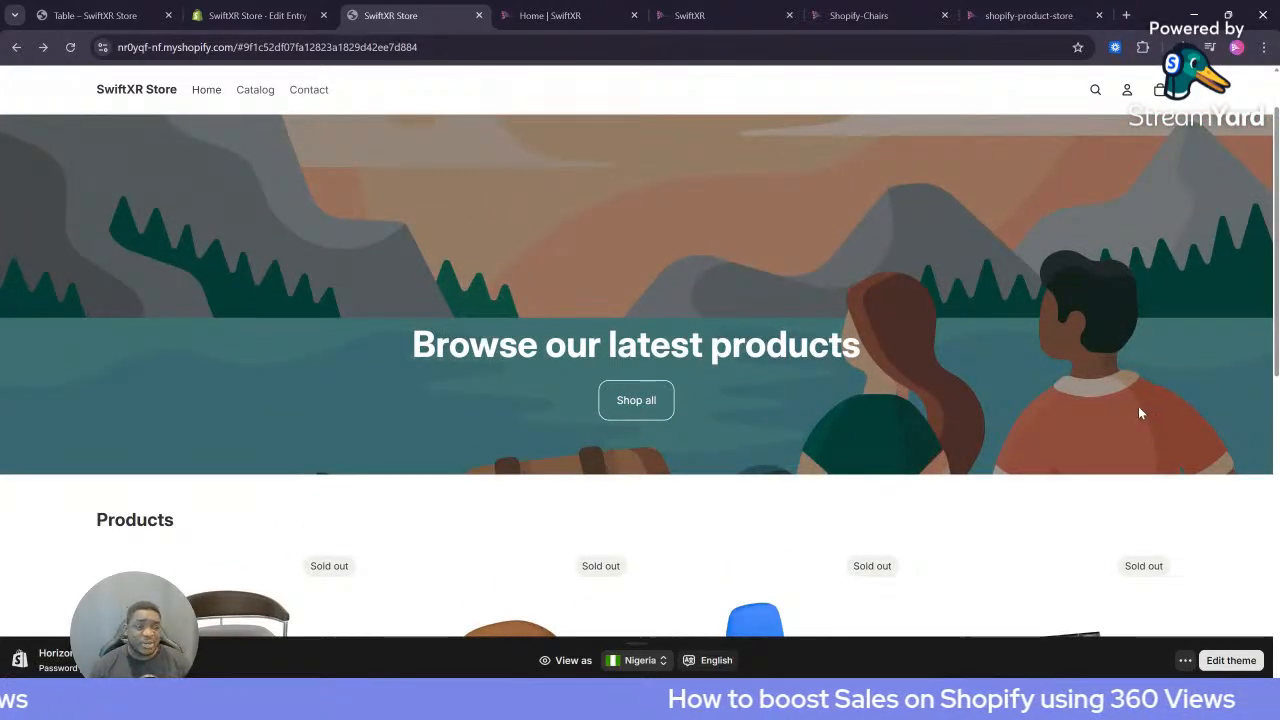
scroll(955, 420, "down", 2)
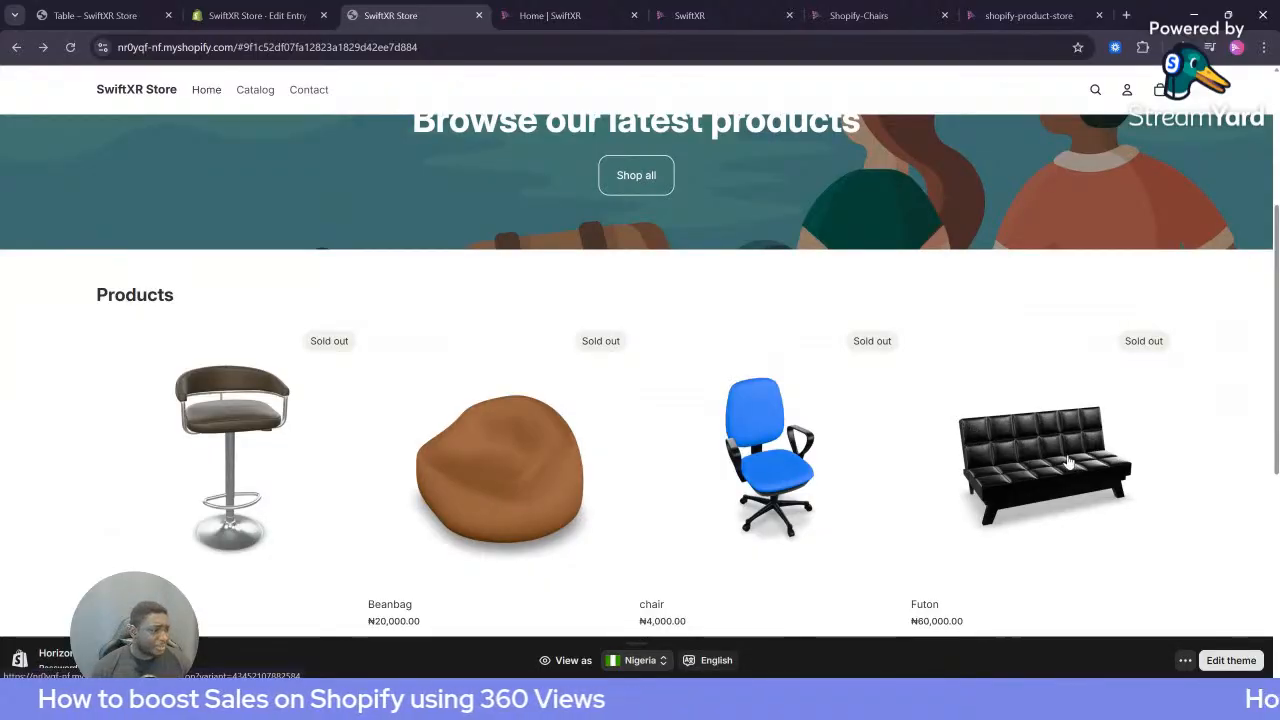
left_click(1035, 453)
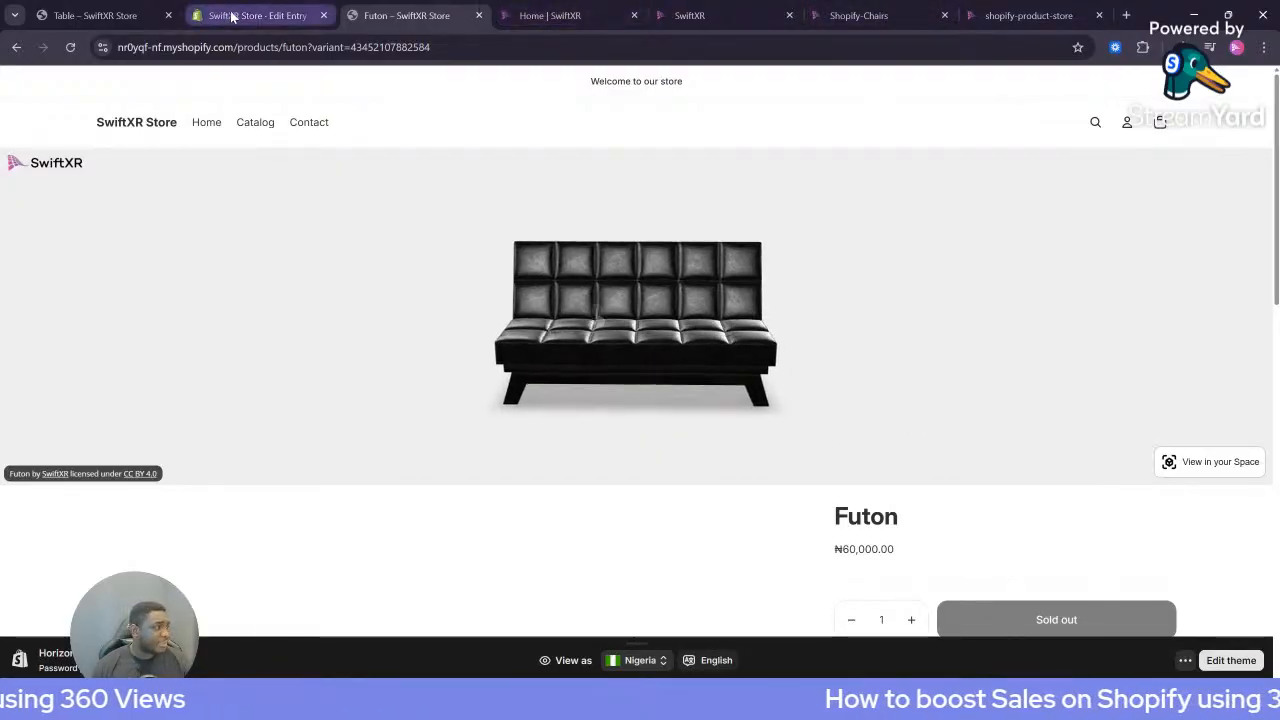
Switch to the SwiftXR editor and enable the Customization Options for the futon viewer with leather as the material
left_click(724, 18)
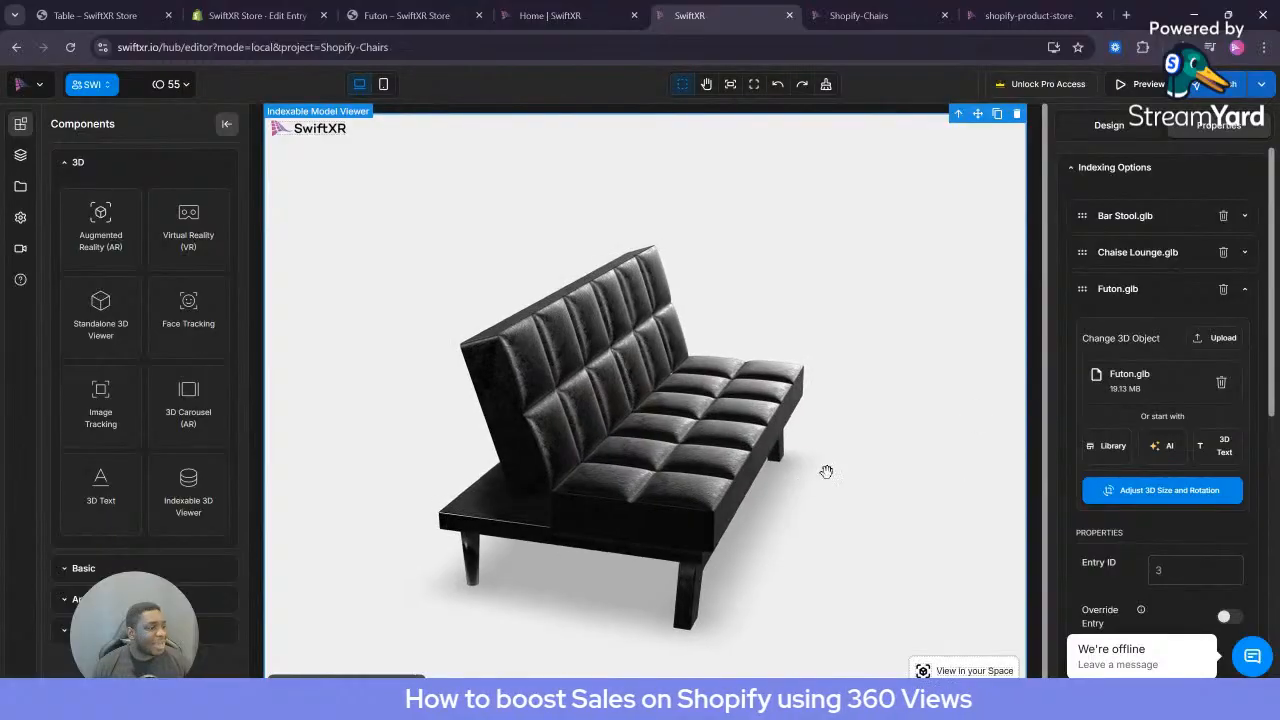
left_click_drag(814, 477, 746, 468)
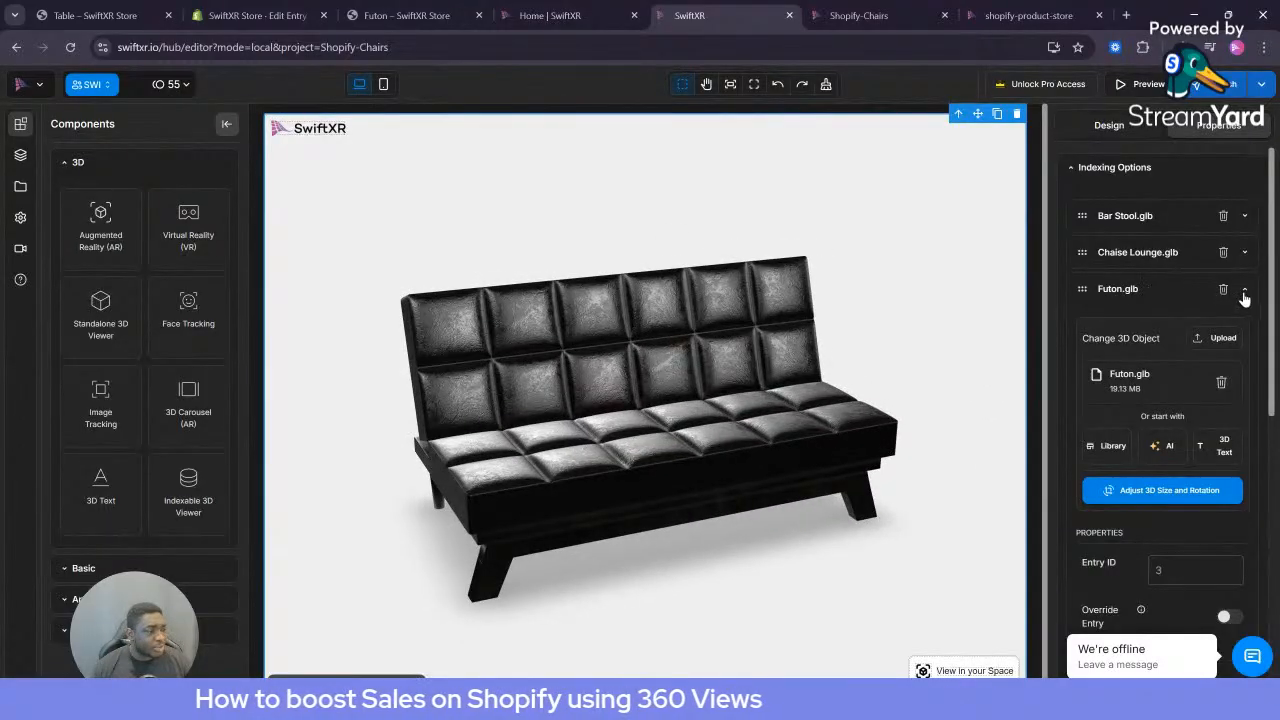
left_click(1244, 292)
scroll(1177, 531, "down", 3)
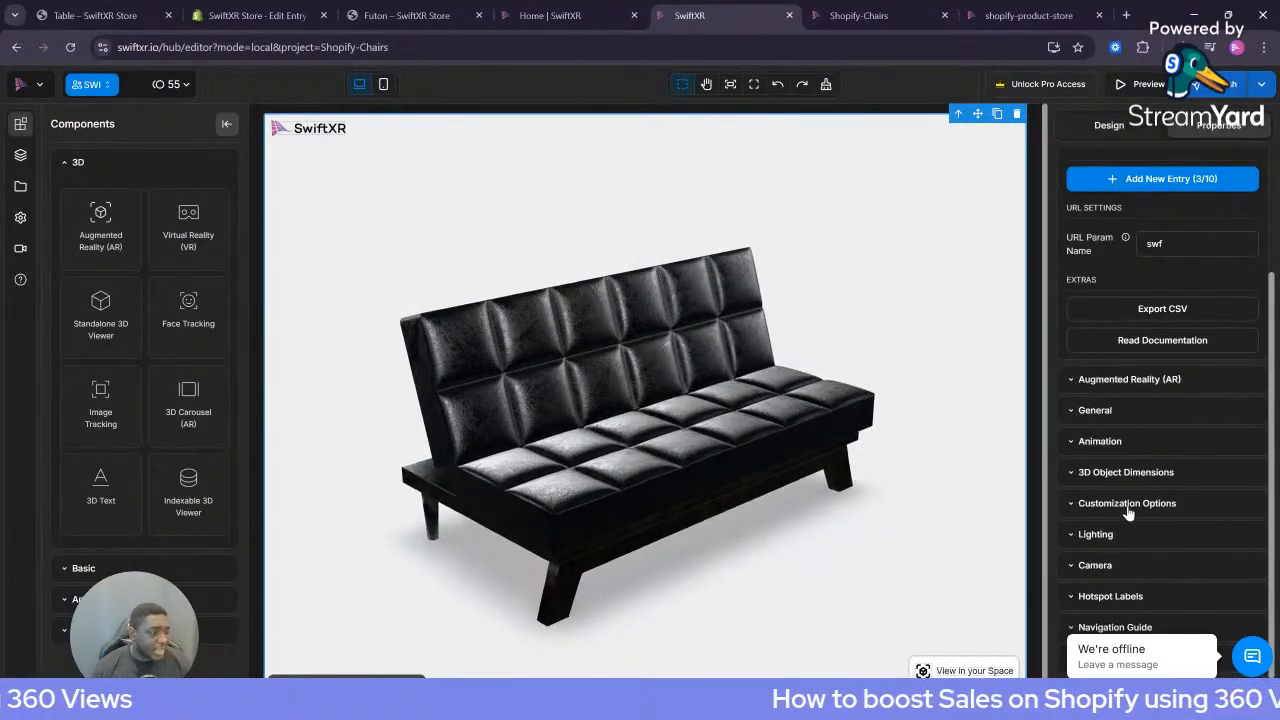
left_click(1130, 504)
left_click(1246, 355)
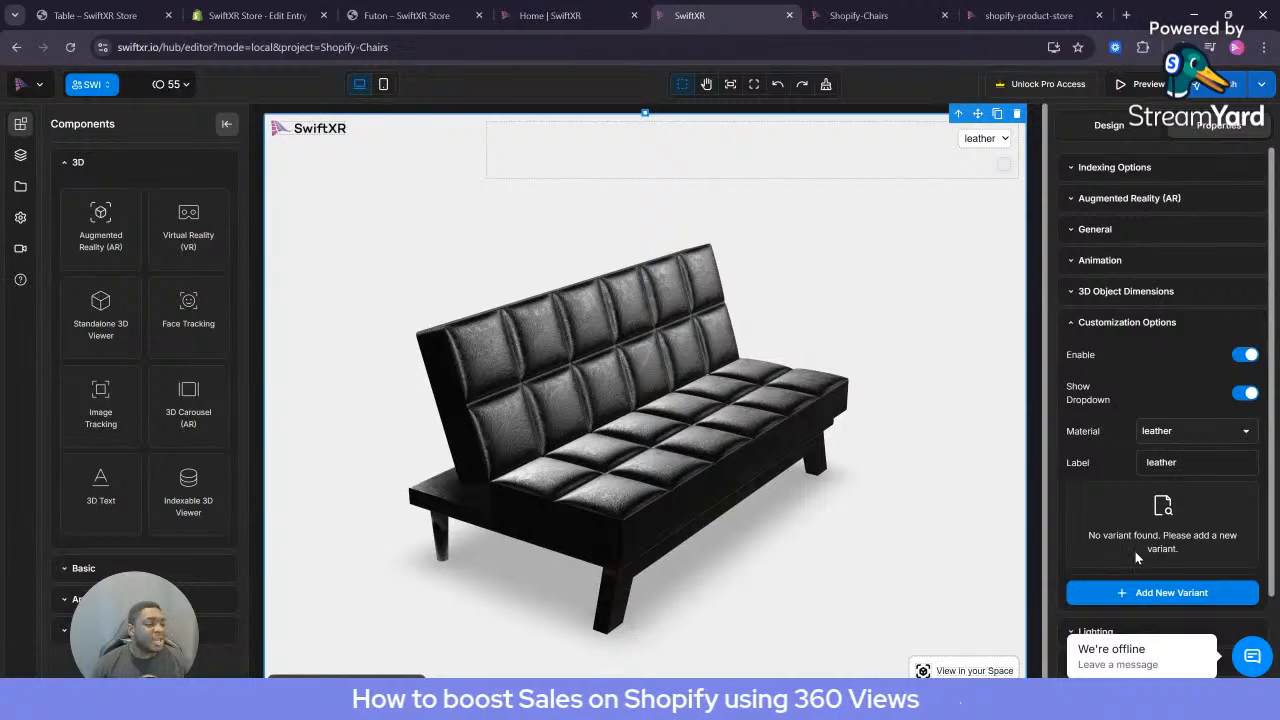
left_click(1206, 430)
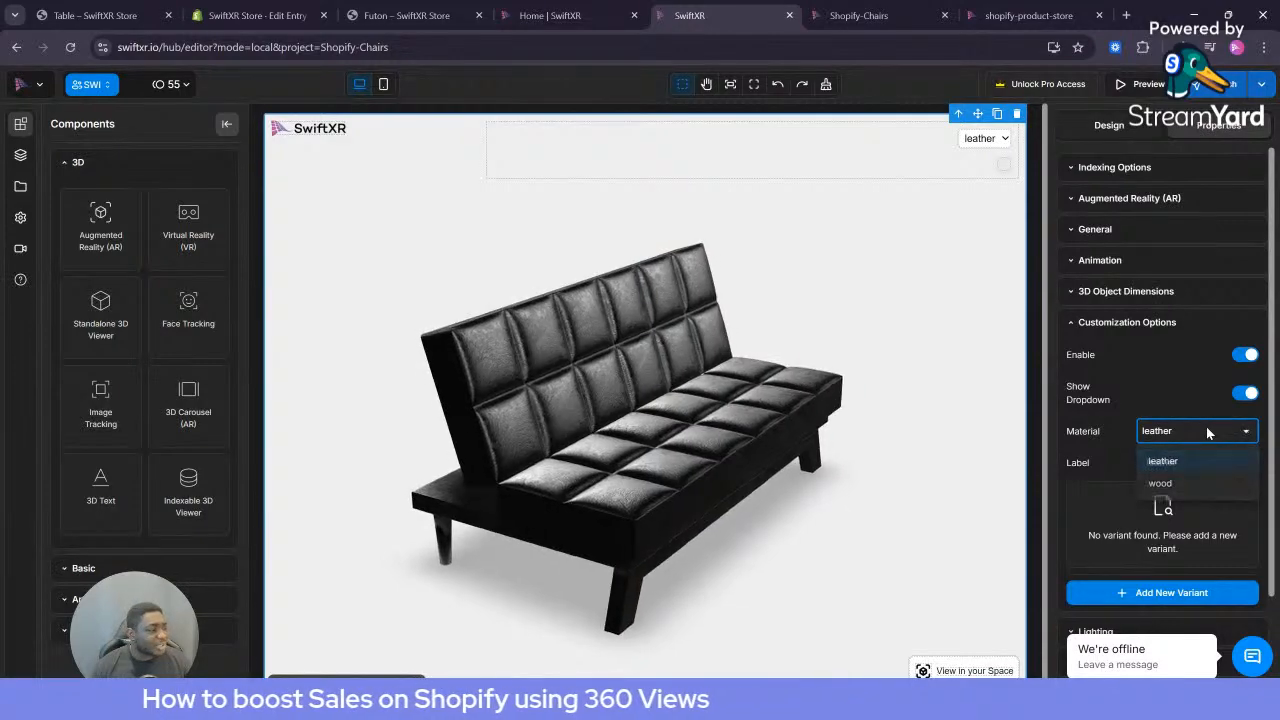
left_click(1208, 432)
left_click_drag(809, 474, 755, 461)
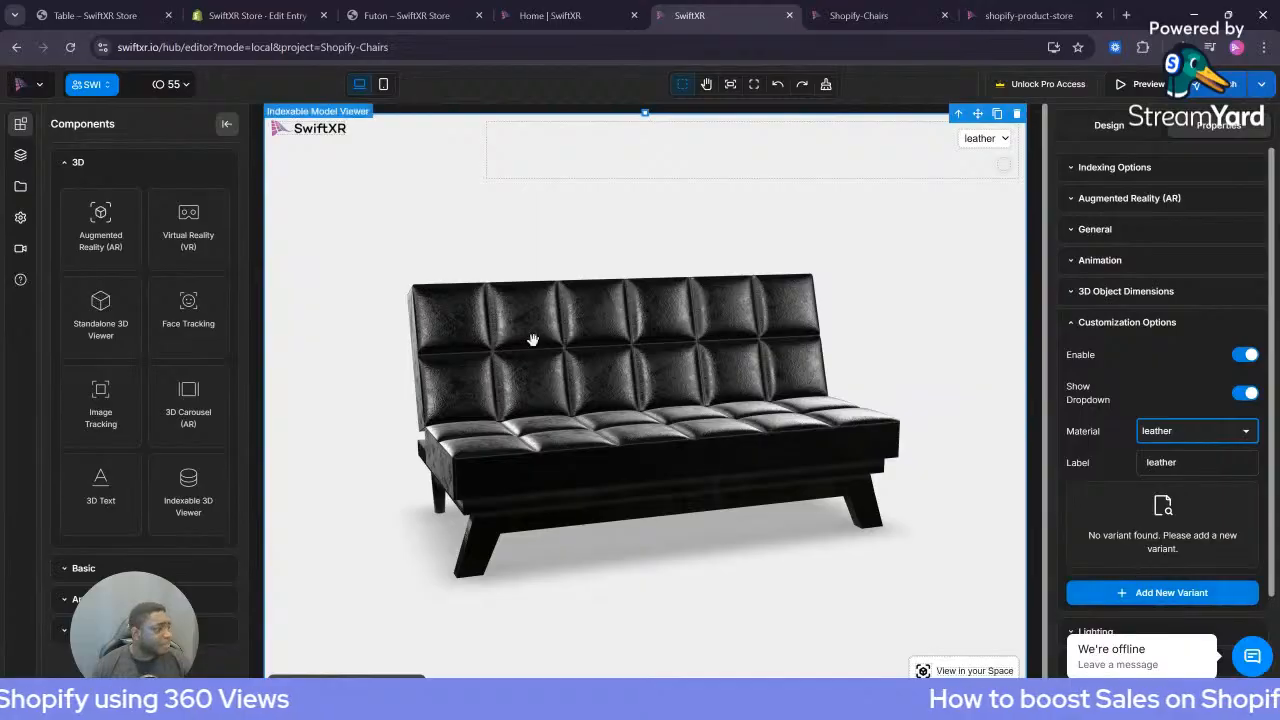
left_click_drag(499, 485, 689, 415)
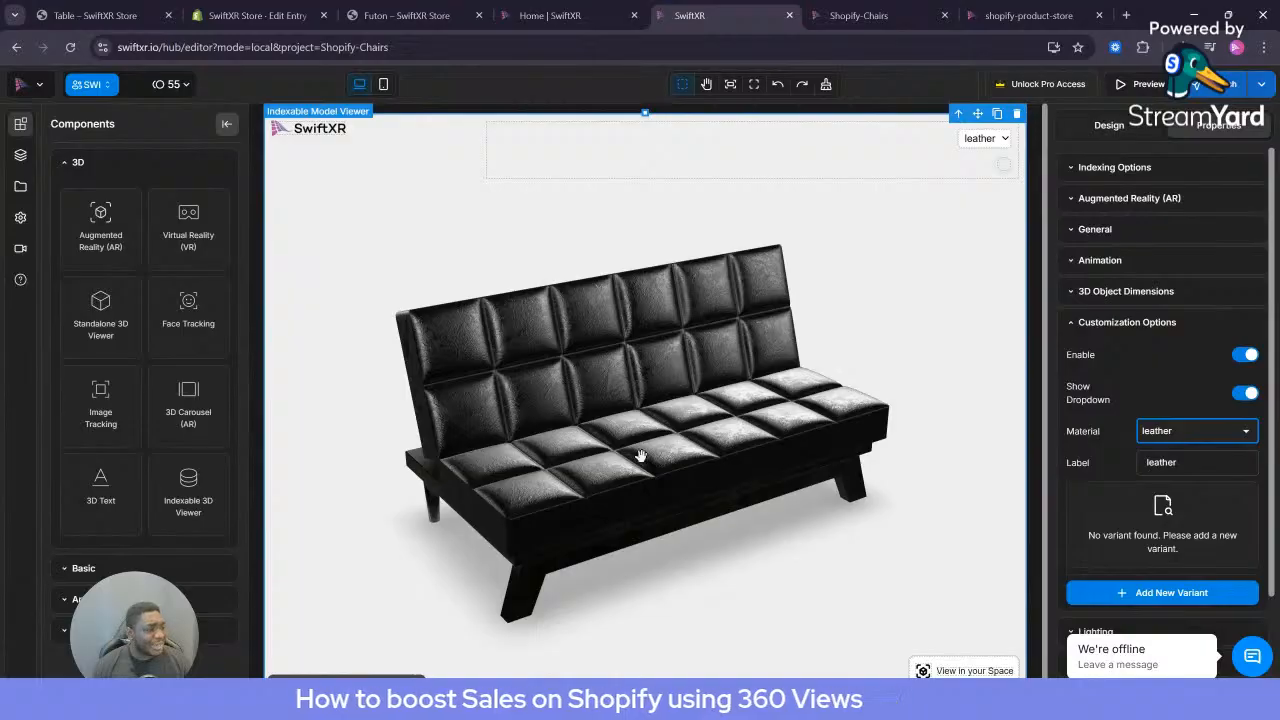
Add a leather variant with the red material color #b31b1b and rotate the futon to inspect it
left_click(1175, 593)
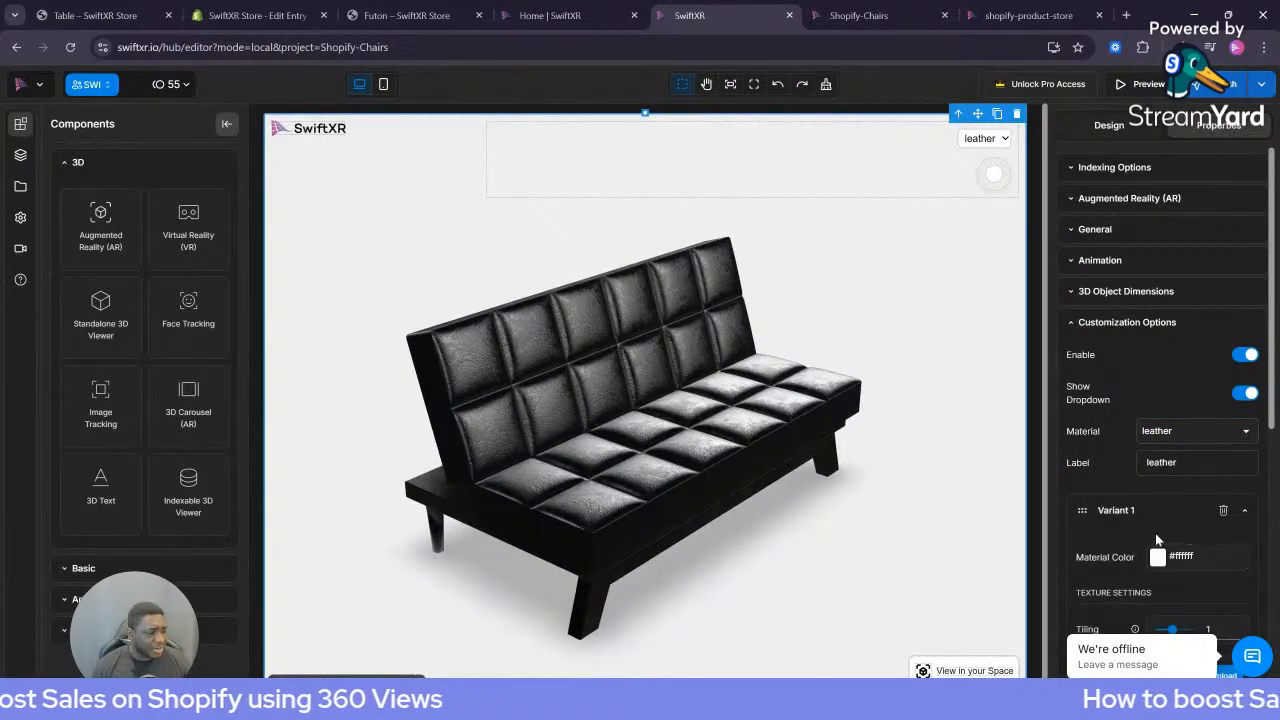
left_click(1158, 557)
left_click(1204, 492)
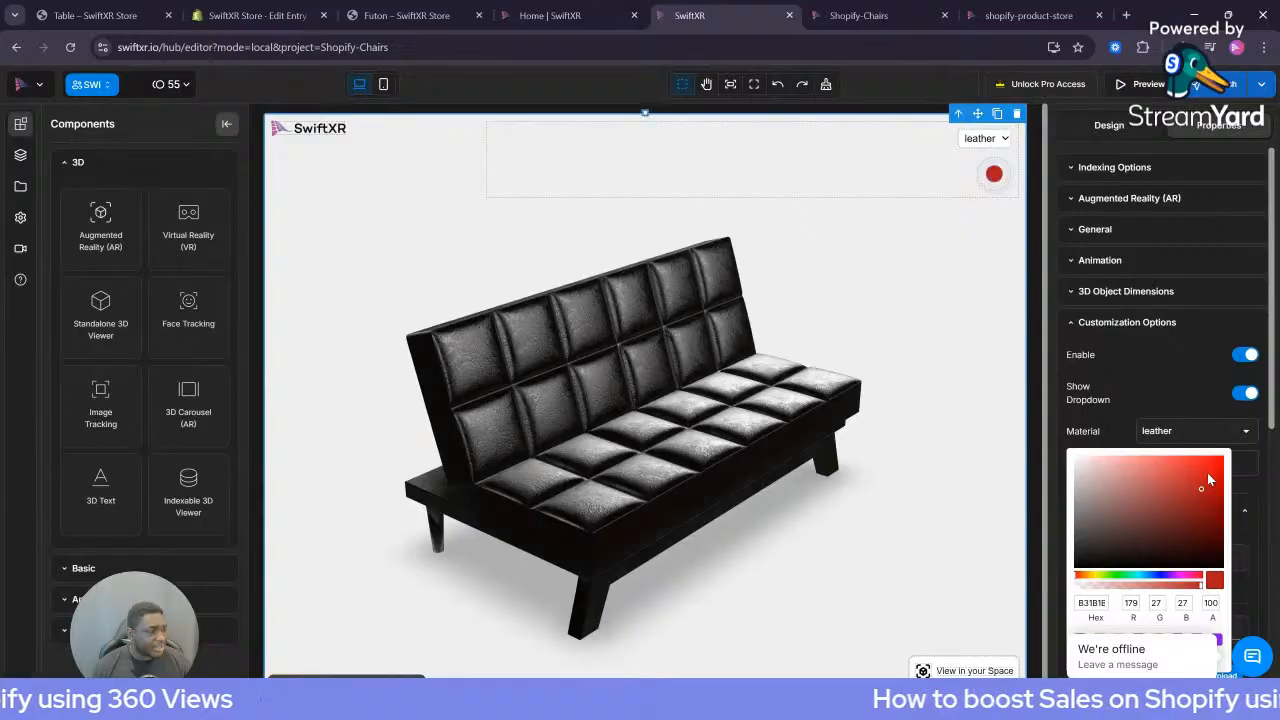
left_click(1257, 490)
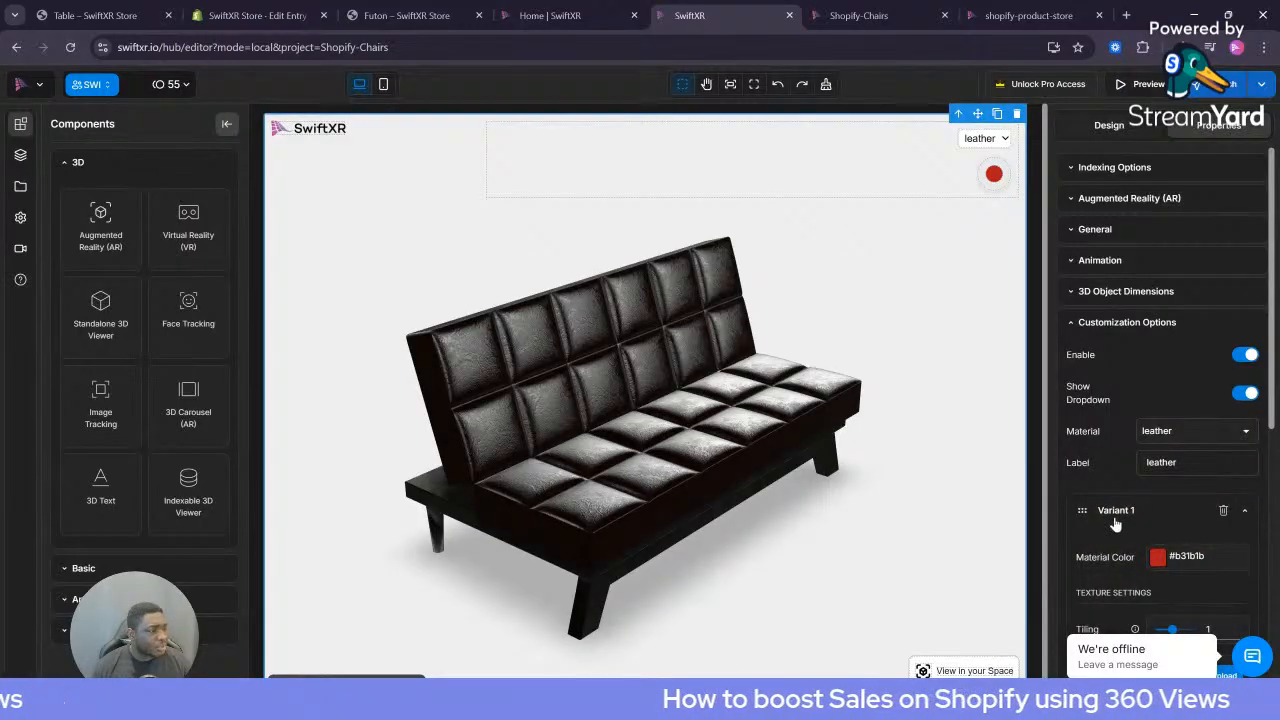
left_click_drag(820, 462, 703, 434)
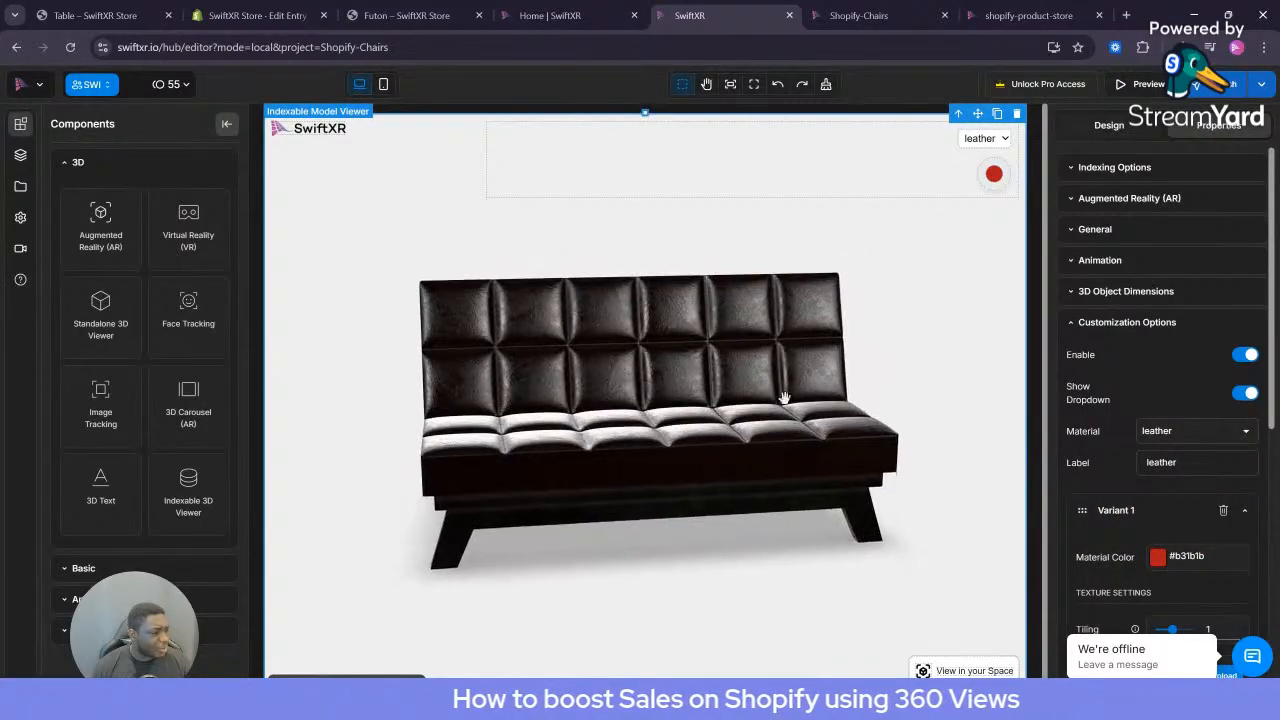
Change the leather variant's material color to green #16c01a, and delete the variant after inspecting the futon
left_click(1158, 557)
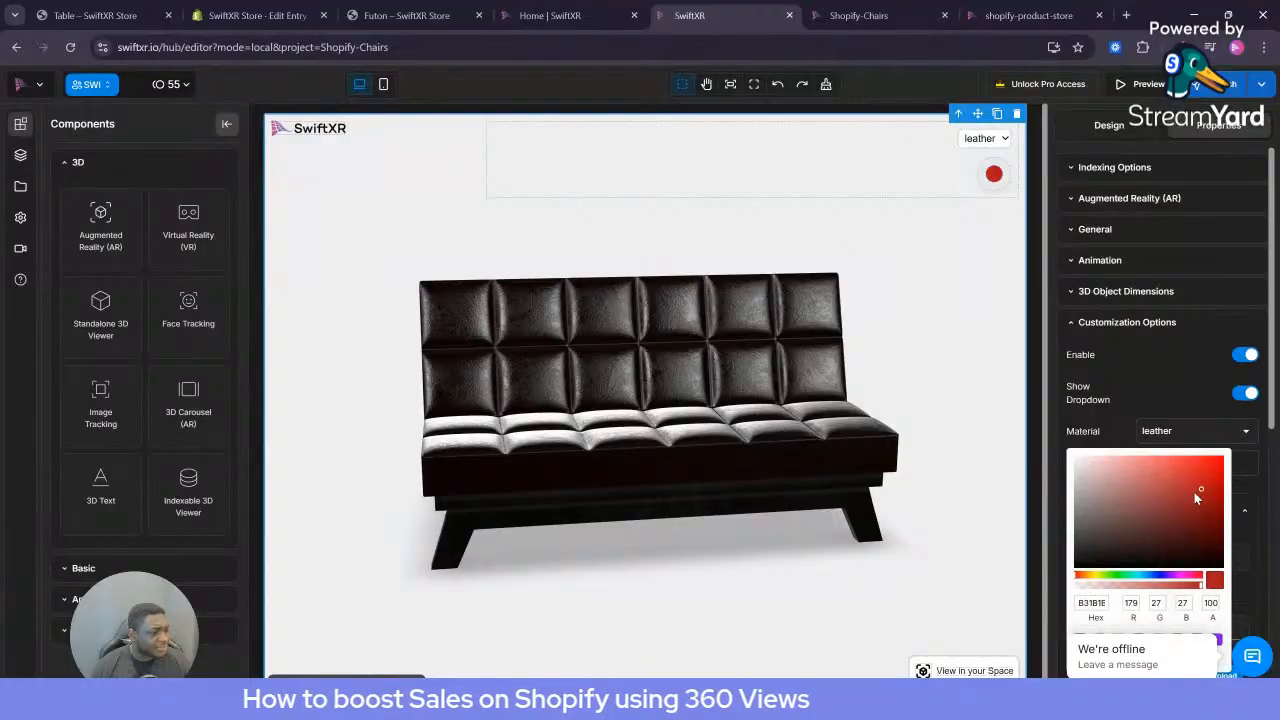
left_click(1118, 575)
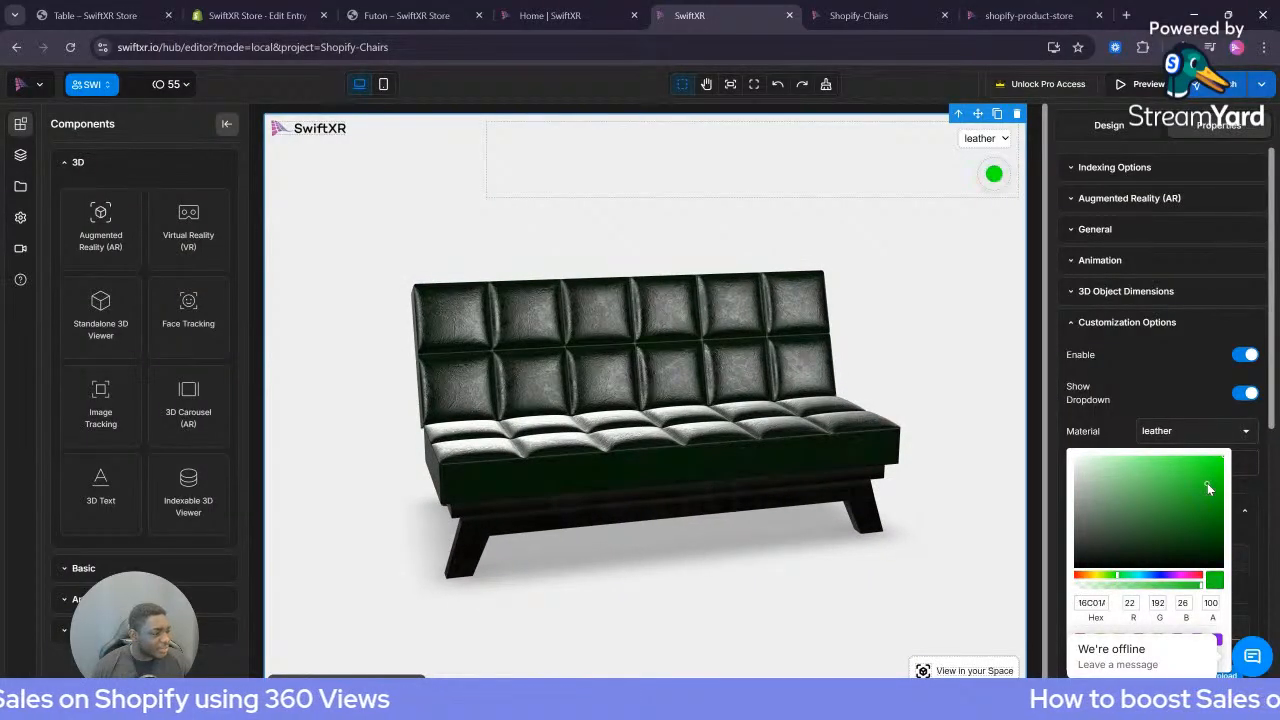
left_click(733, 483)
left_click_drag(733, 483, 614, 421)
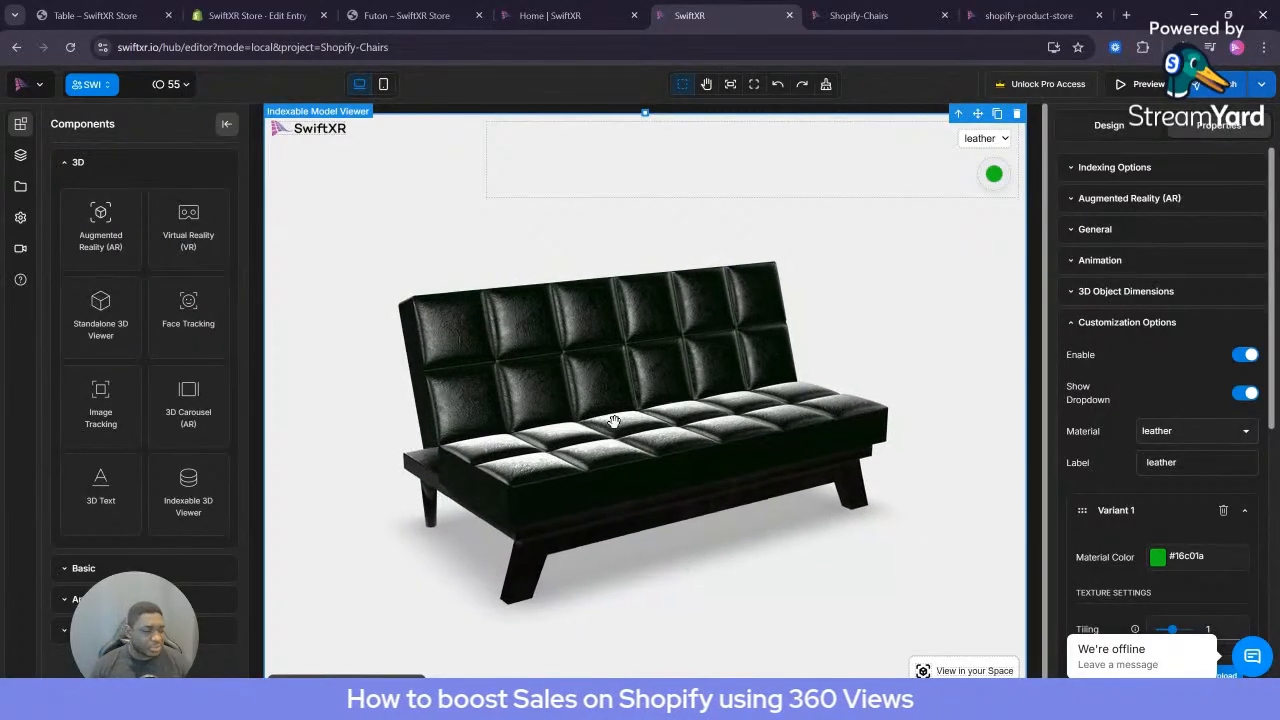
left_click(1221, 511)
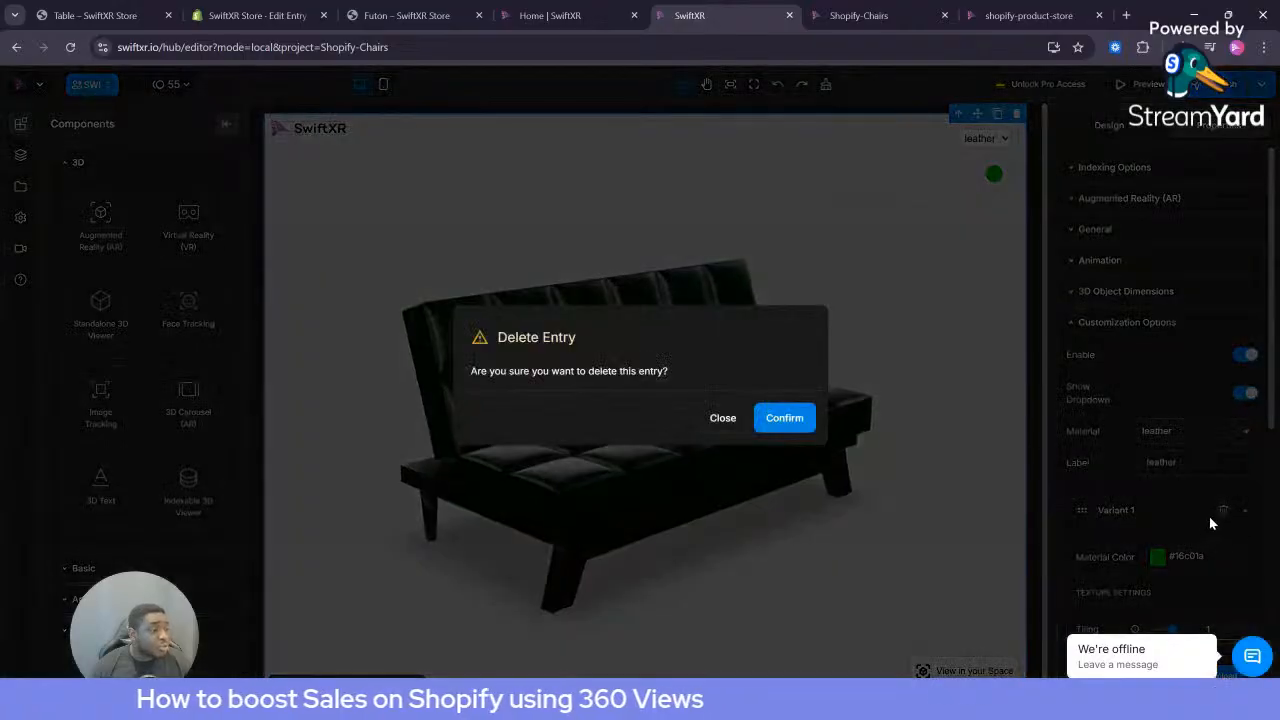
left_click(795, 421)
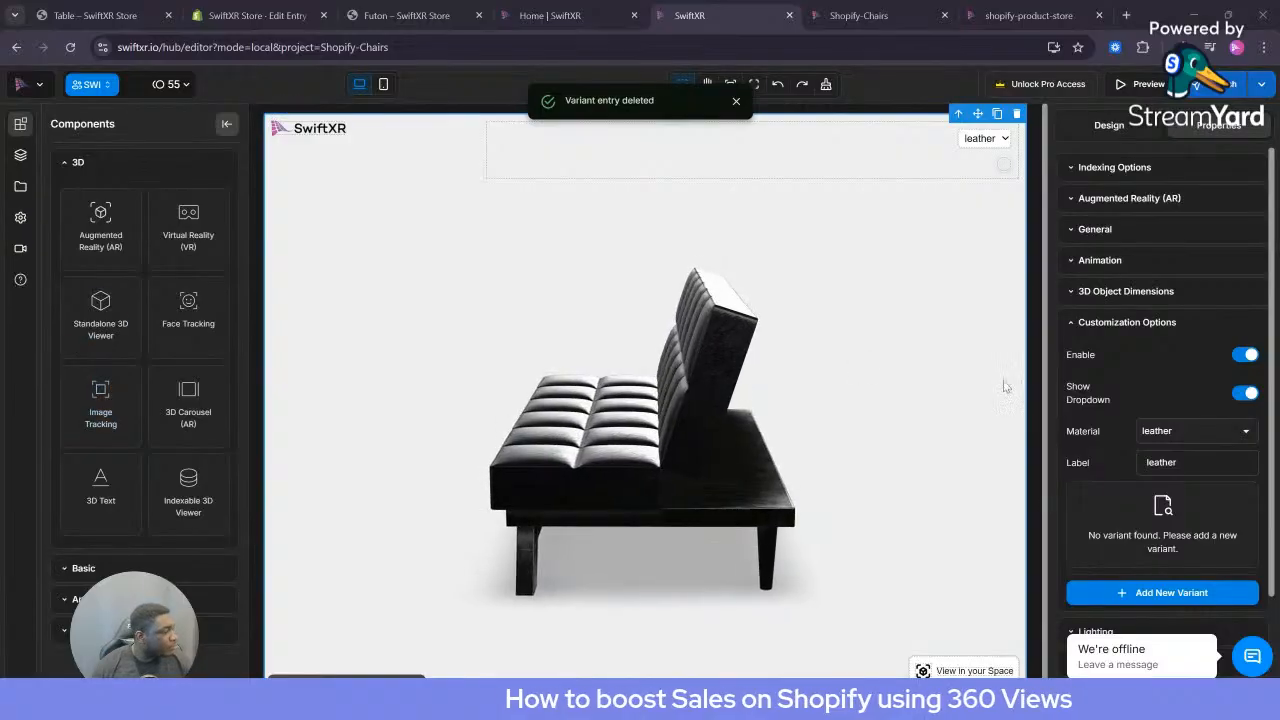
Upload the pattern image 6280430.jpg from the hand-drawn-flat-kwanzaa-pattern-design folder to the project files
left_click(20, 190)
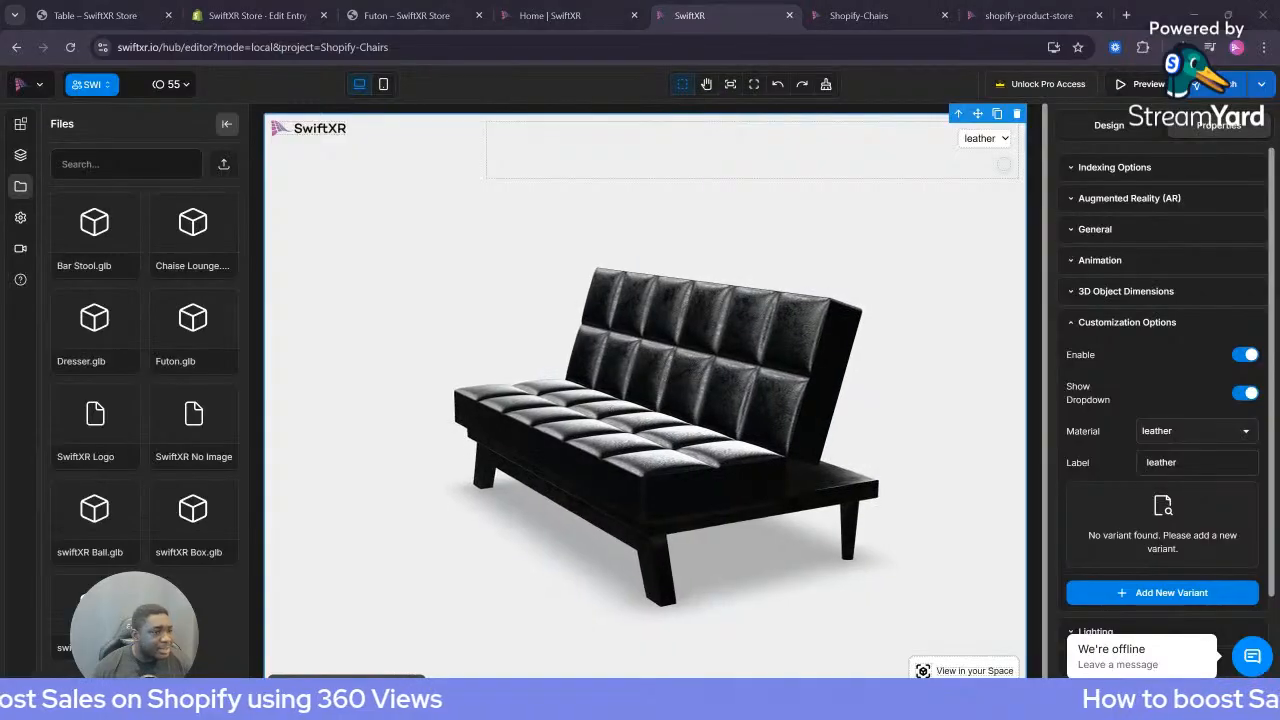
left_click_drag(190, 500, 185, 583)
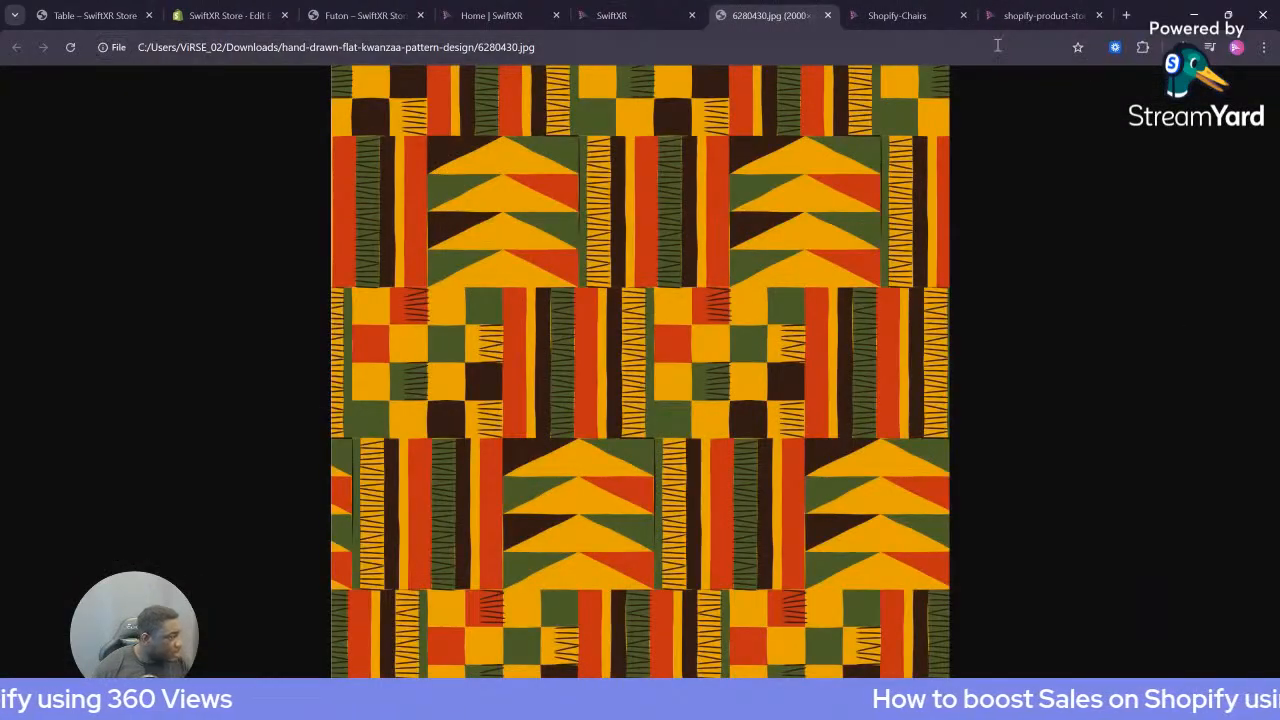
left_click(815, 16)
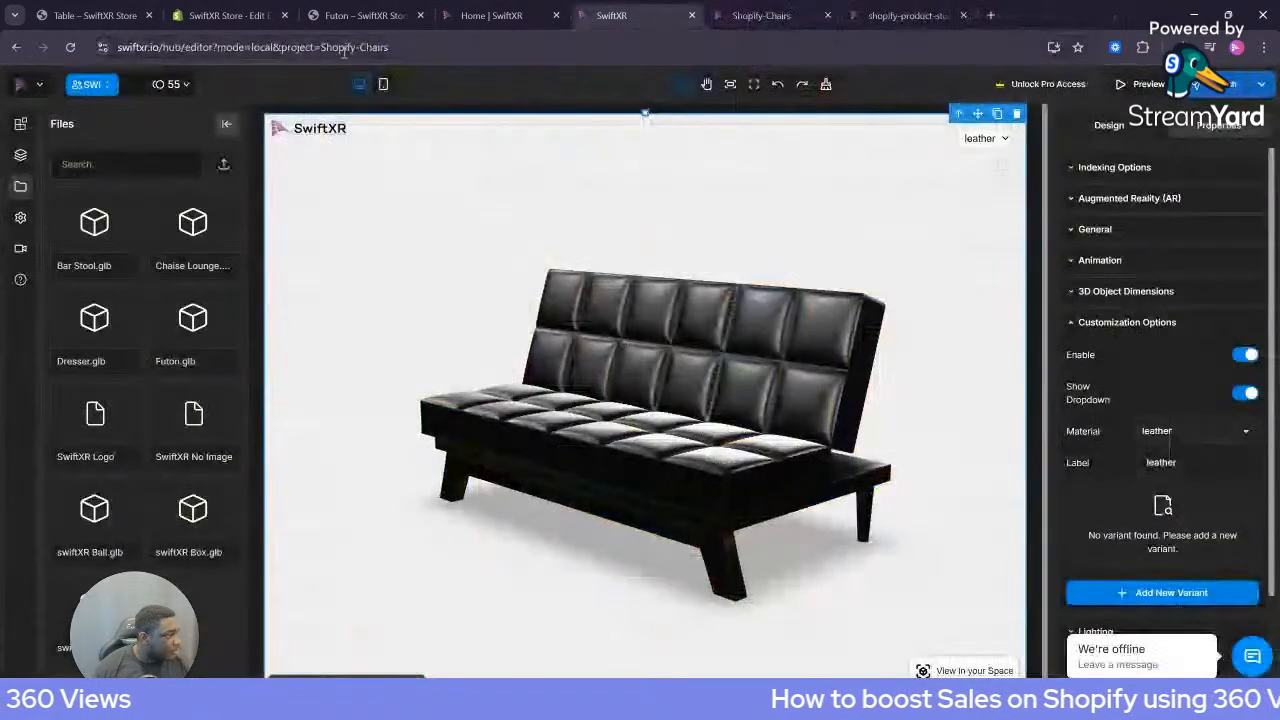
left_click(224, 165)
left_click_drag(459, 11, 489, 58)
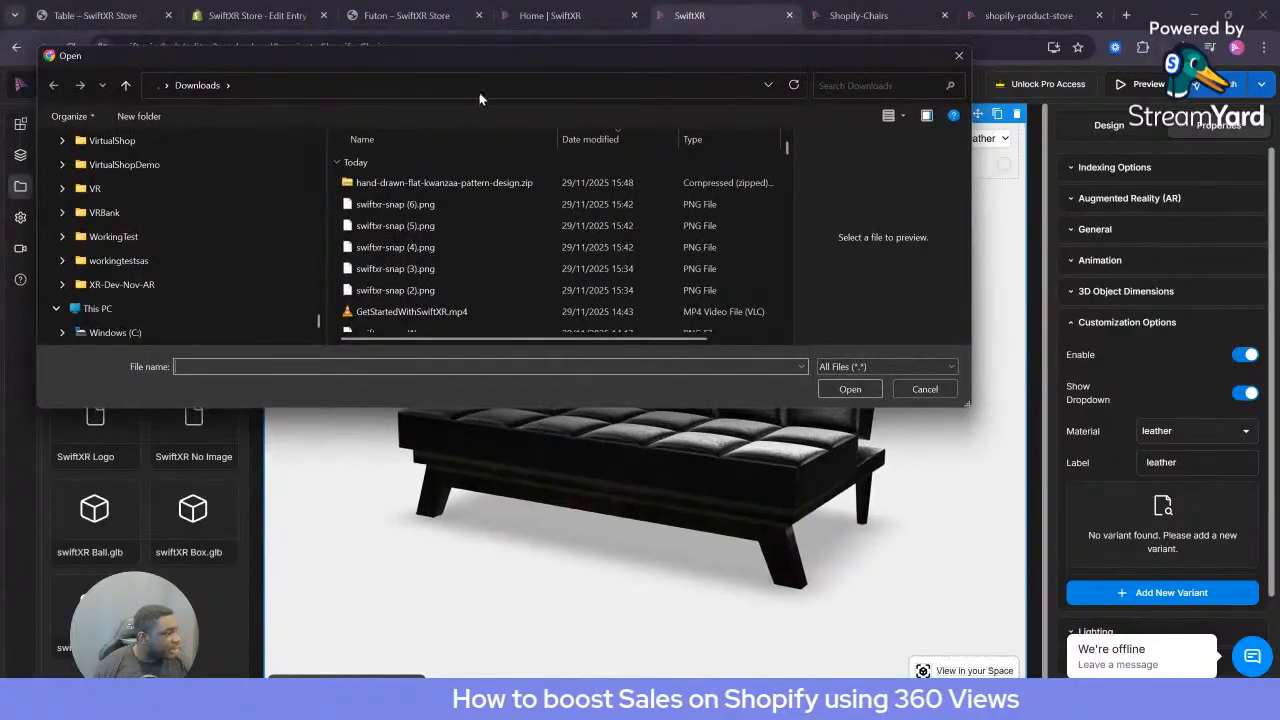
double_click(430, 260)
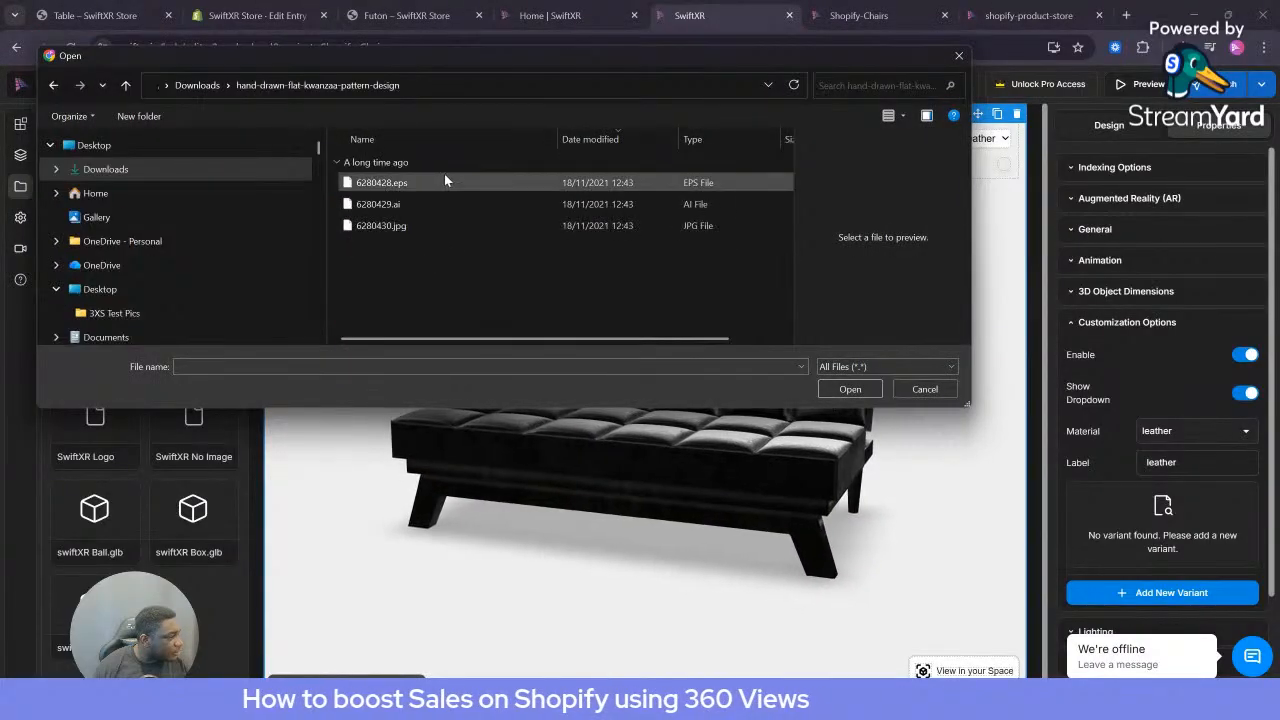
left_click(418, 228)
left_click(850, 389)
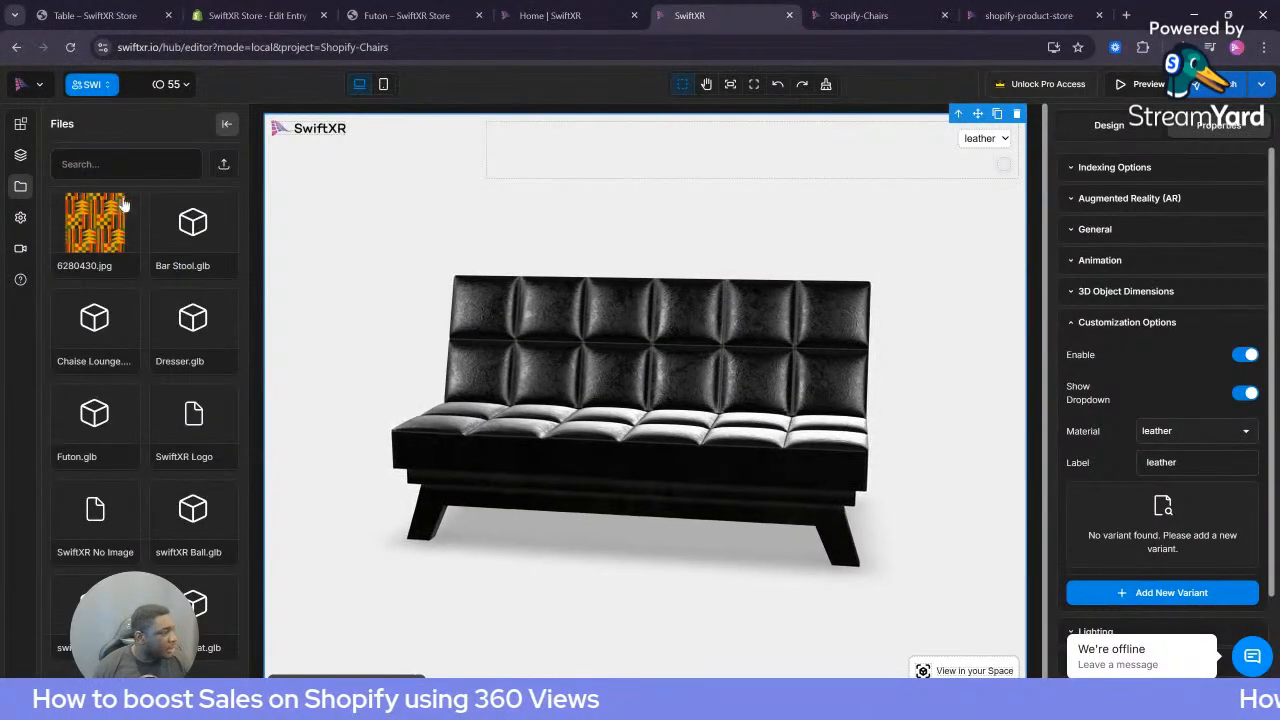
Add a new leather variant and apply 6280430.jpg as its base texture
left_click(1155, 592)
scroll(1170, 490, "down", 3)
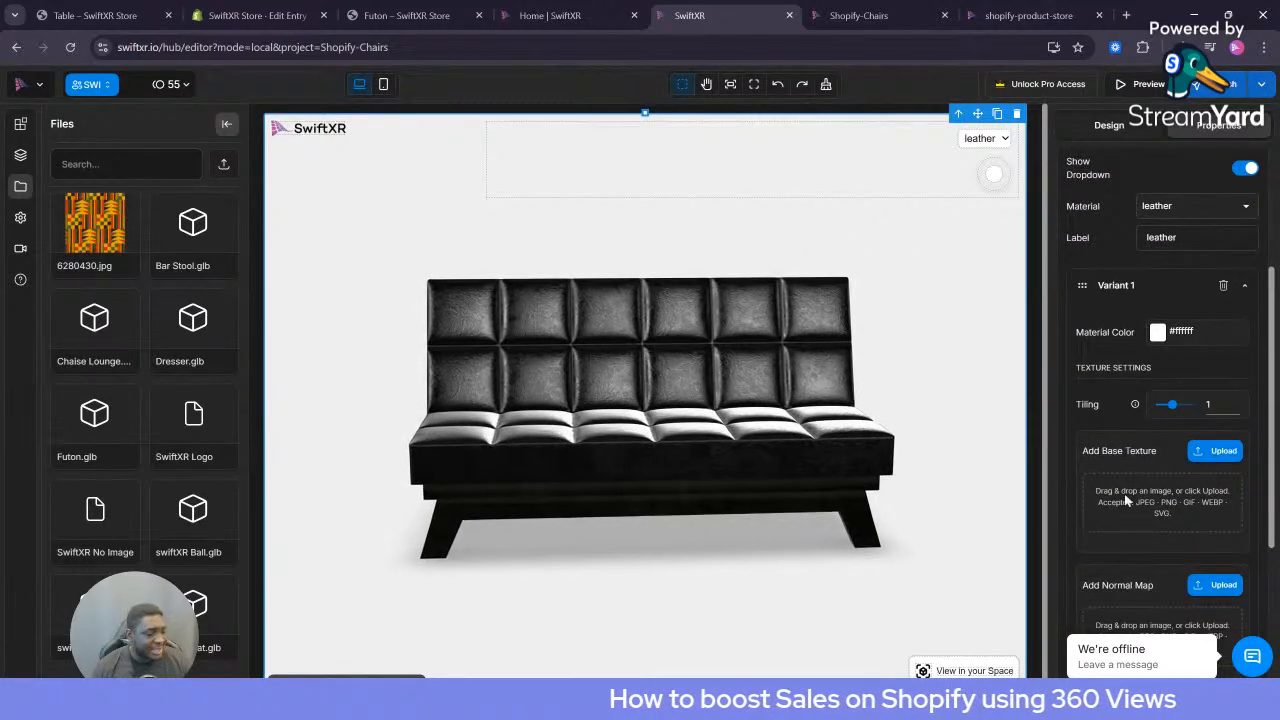
left_click_drag(95, 225, 1150, 520)
left_click_drag(828, 454, 878, 468)
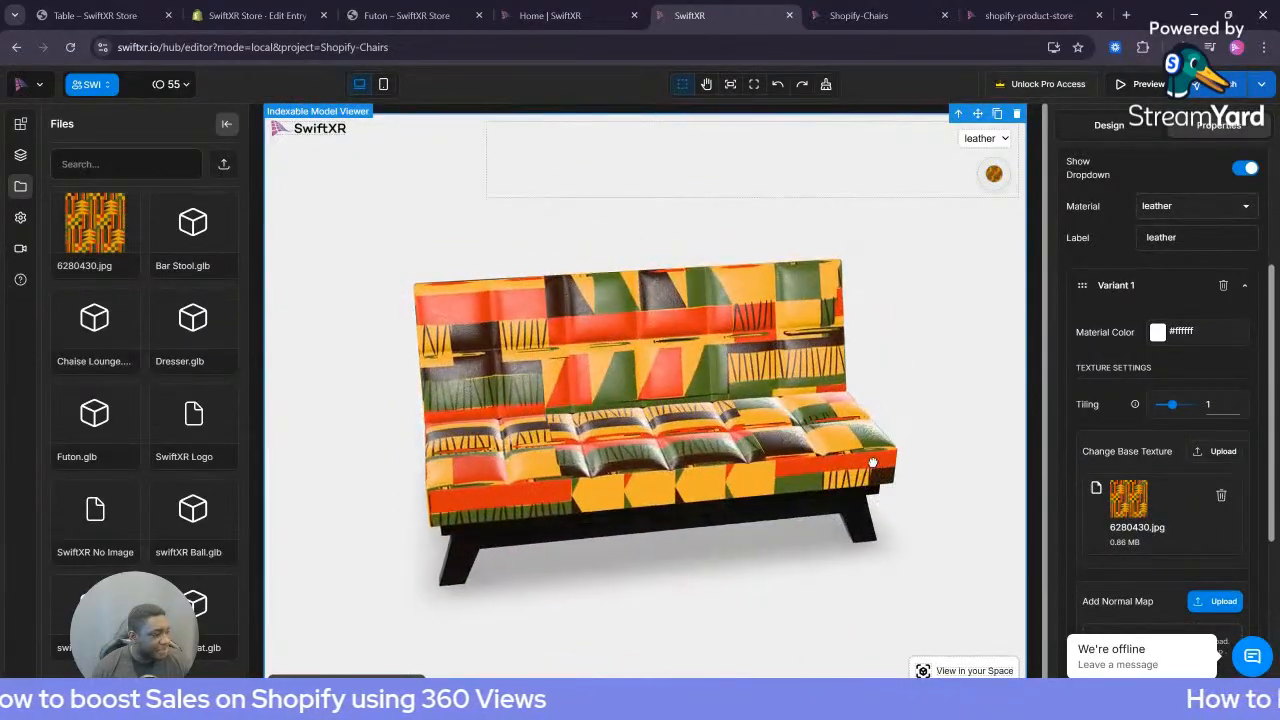
Set the texture tiling of the patterned leather variant to 5 and rotate the futon to check the pattern
left_click_drag(1190, 407, 1180, 407)
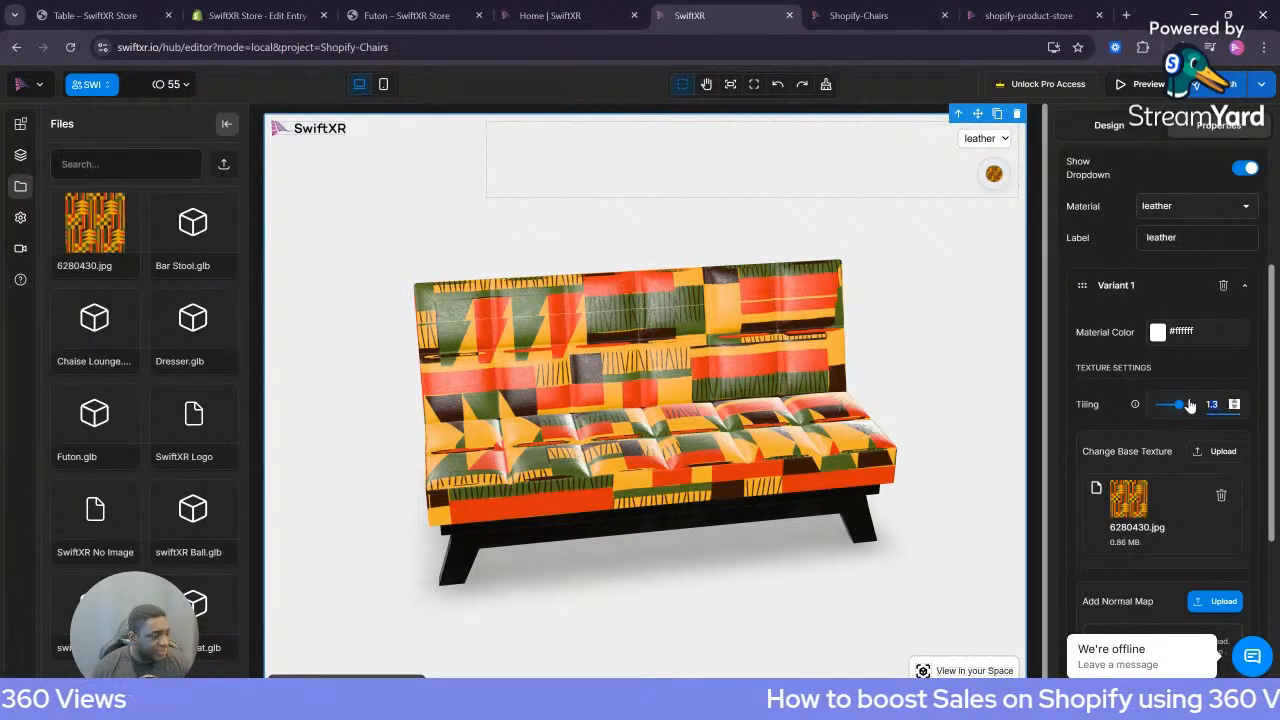
left_click(1190, 404)
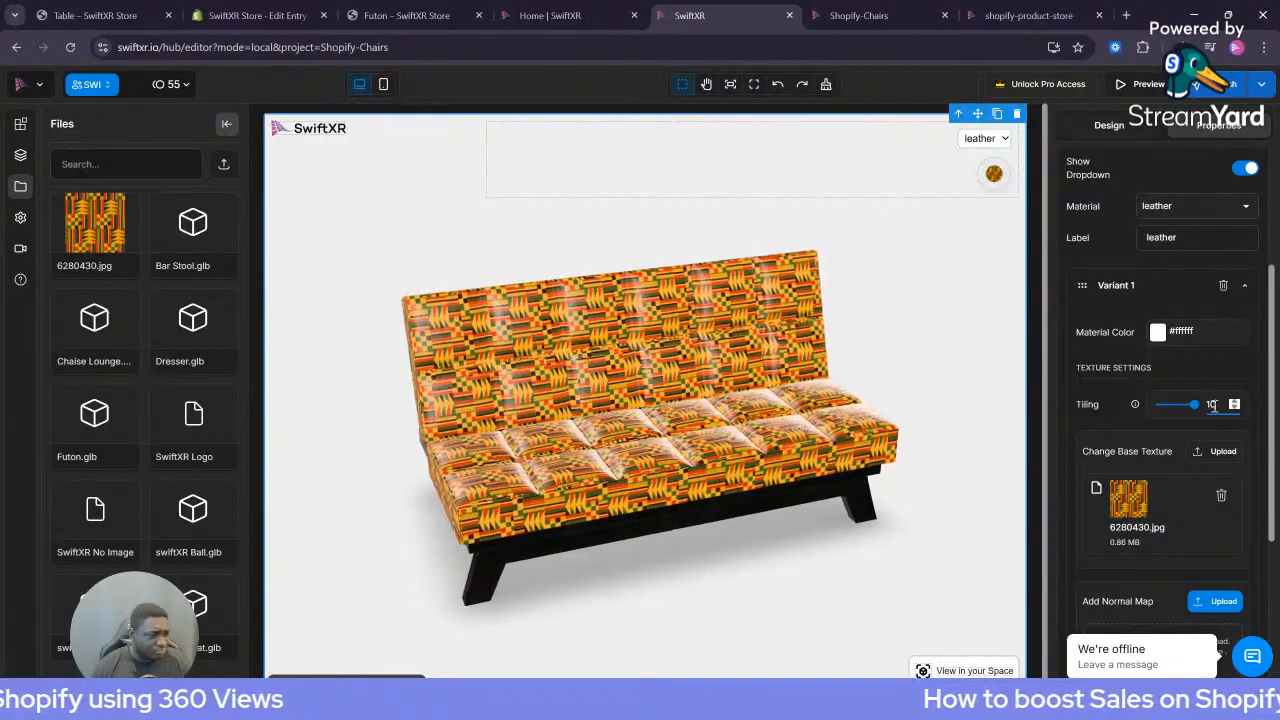
type("5")
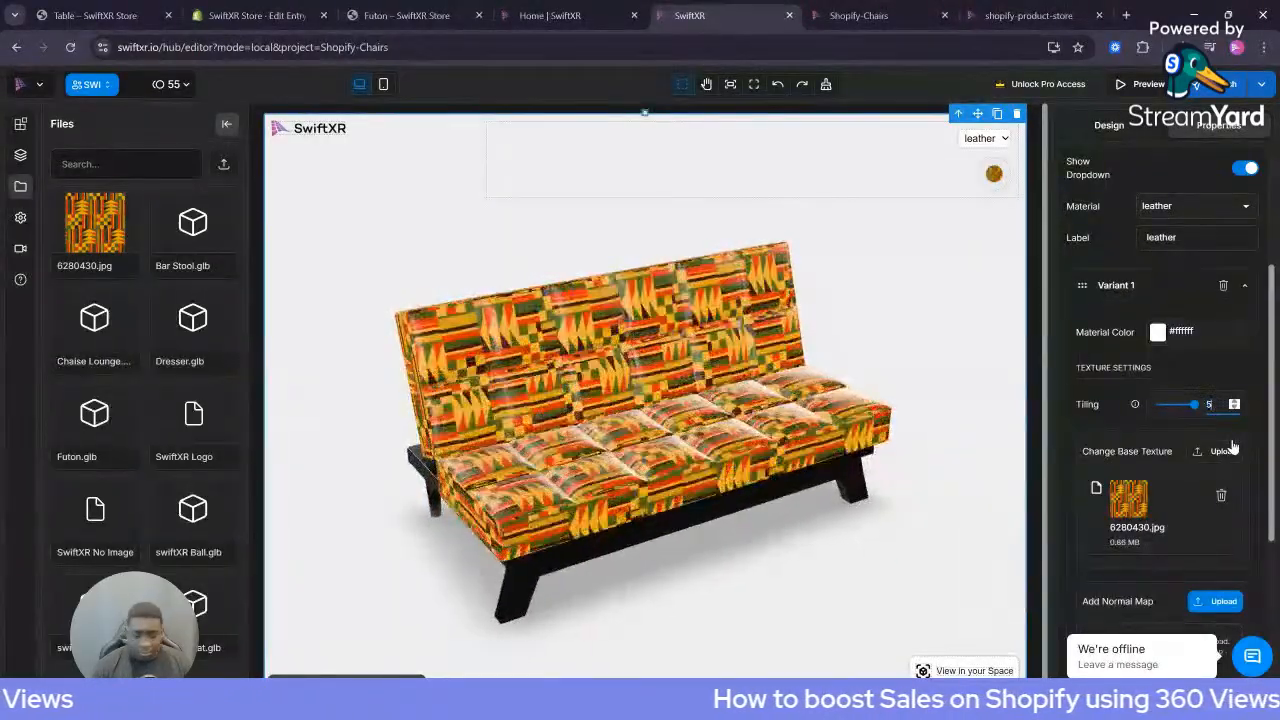
left_click_drag(765, 415, 824, 411)
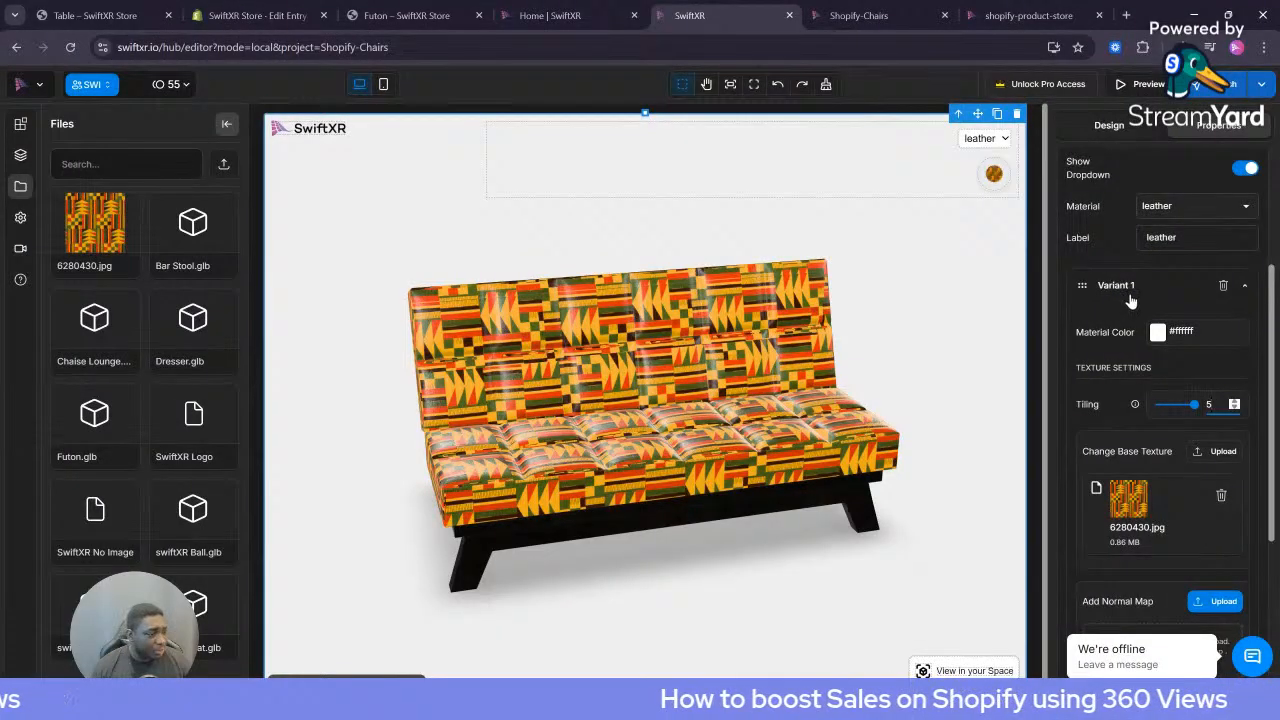
Add a second leather variant with a near-black material color of RGB 2, 2, 2
left_click(1244, 289)
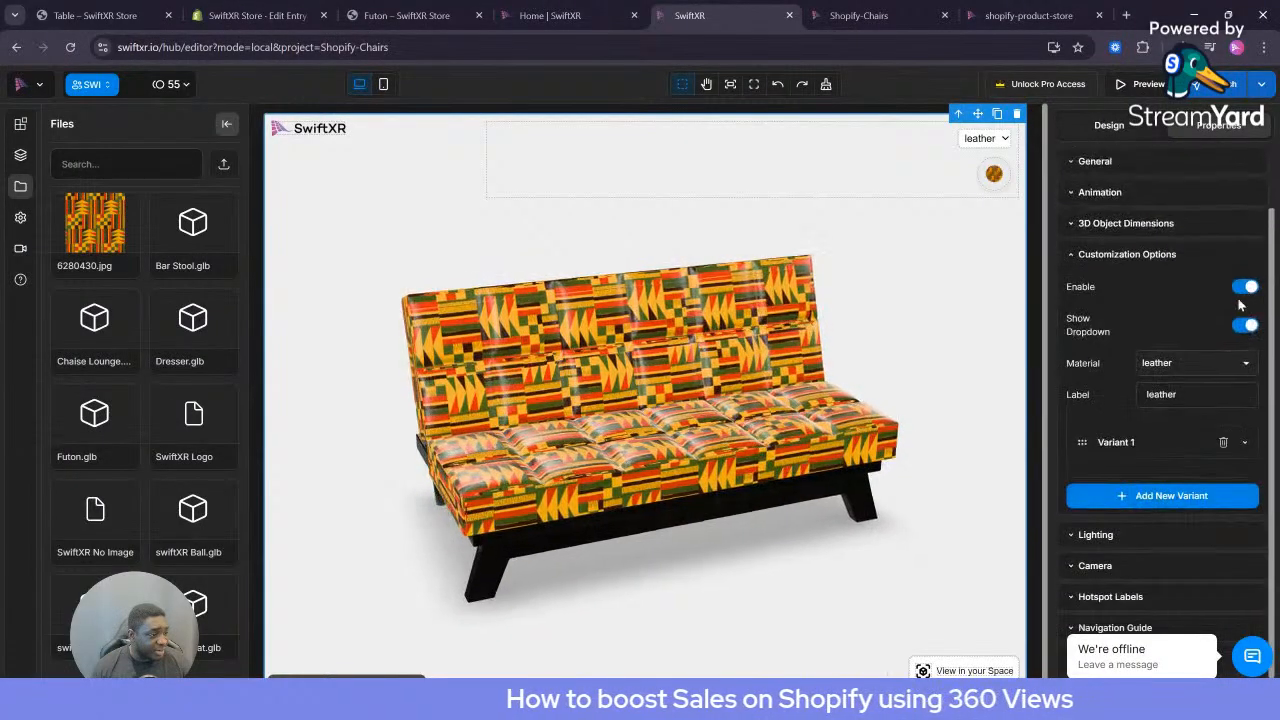
left_click(1163, 497)
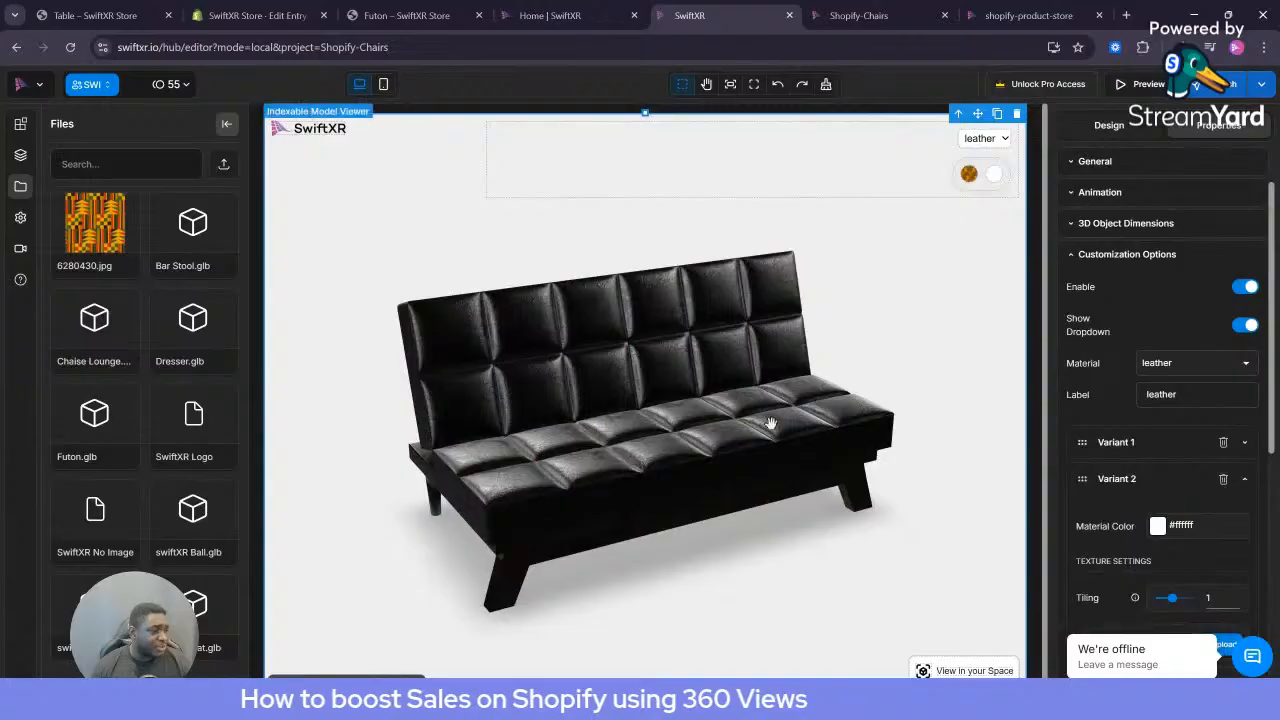
left_click(1157, 527)
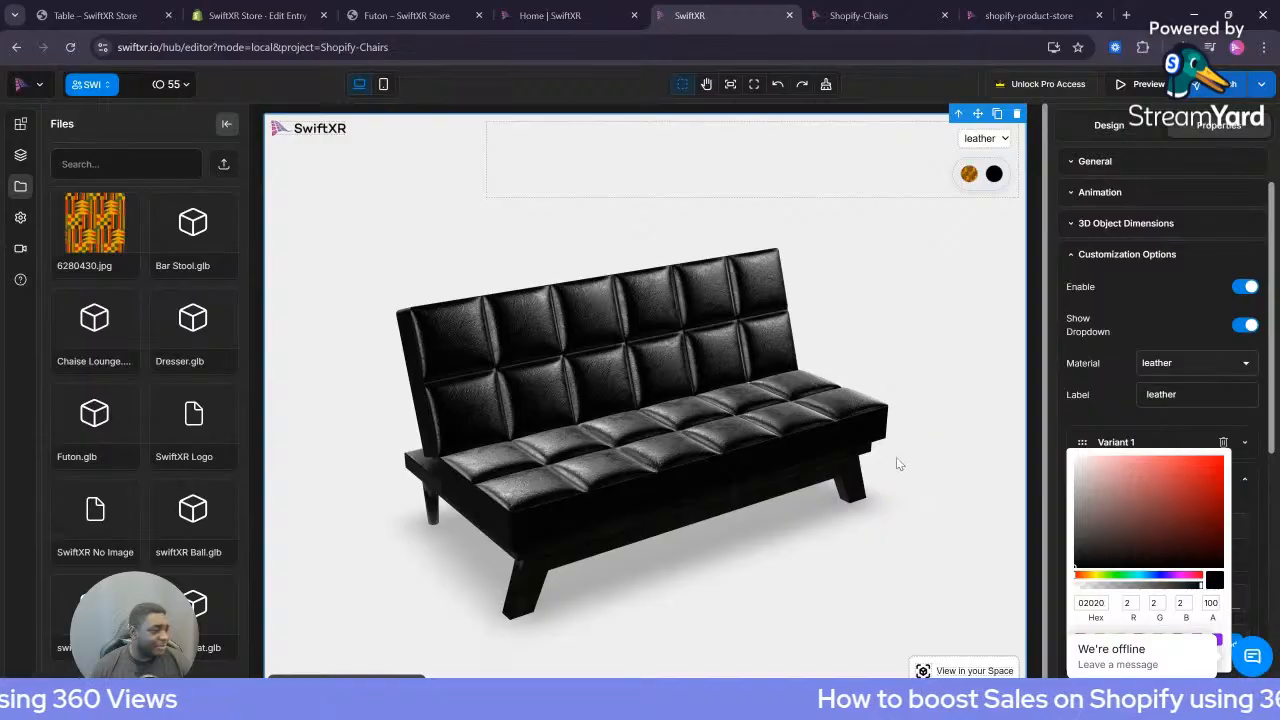
Close the second leather variant's color settings and check the viewer's 3D object dimension options
left_click(1245, 489)
left_click(1243, 482)
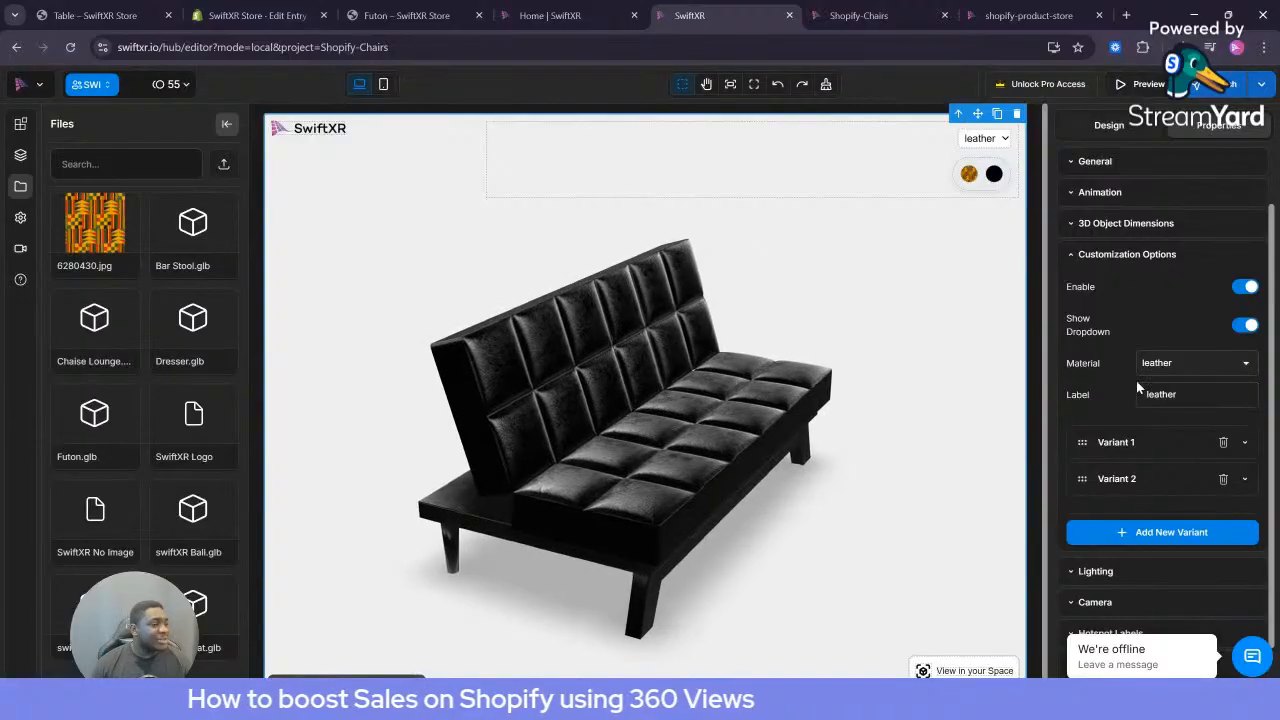
left_click(1100, 256)
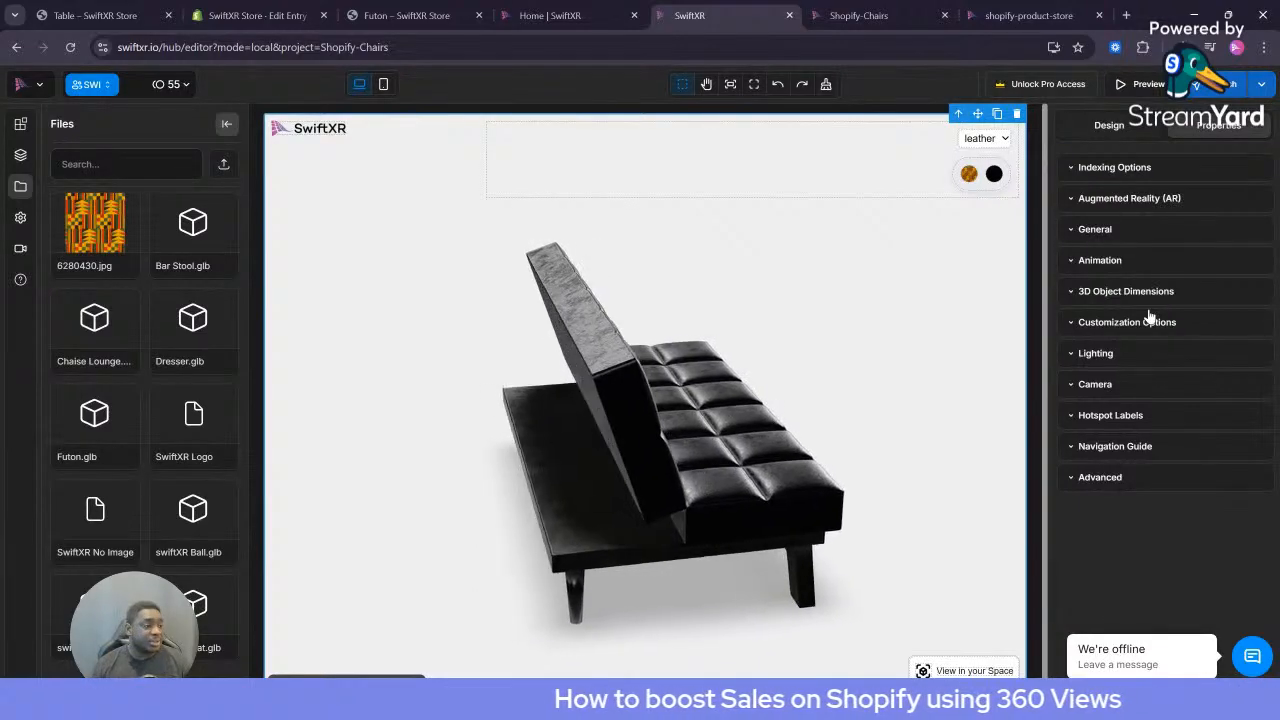
left_click(1140, 290)
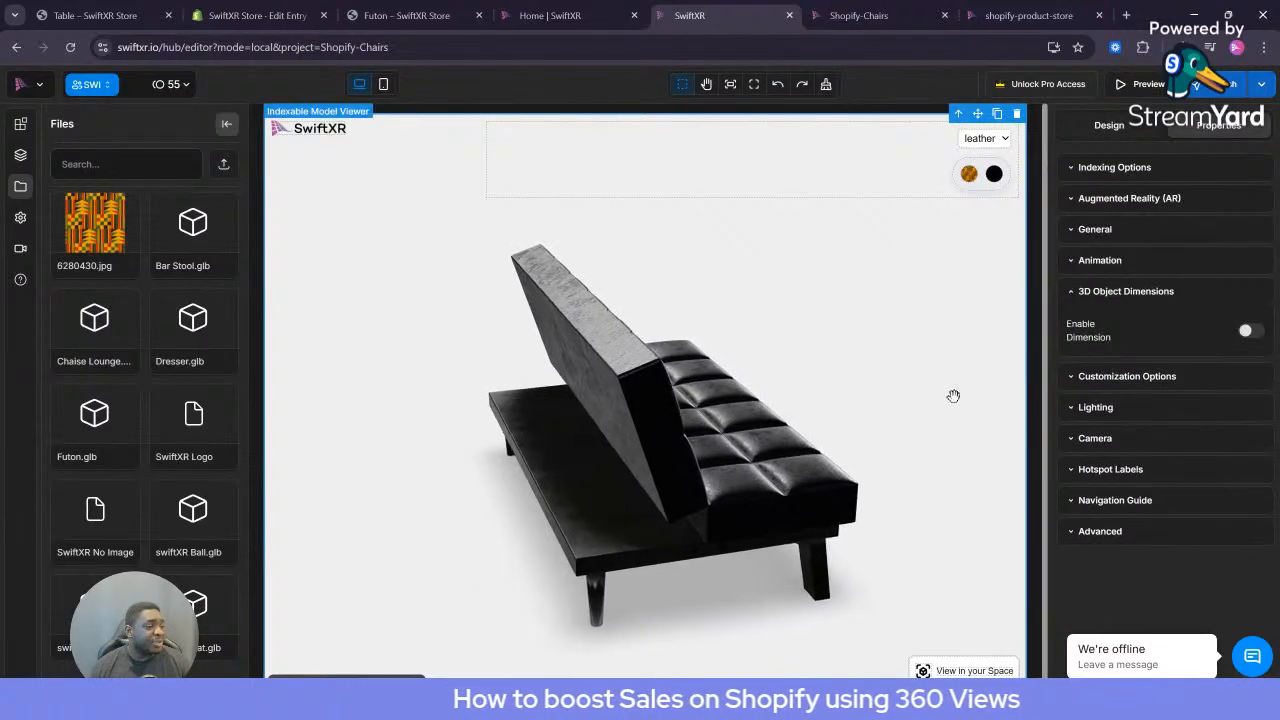
left_click(1150, 292)
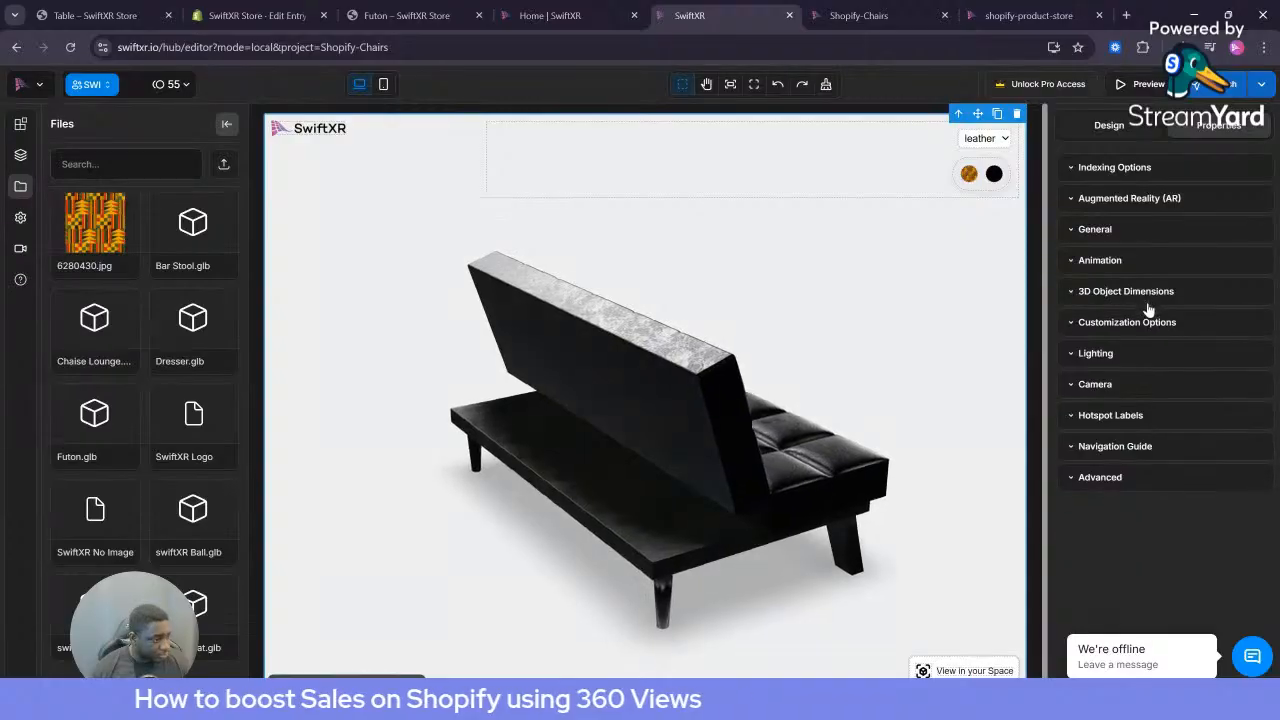
Add a hotspot on the upper part of the futon's backrest with the description "Leather"
left_click(1120, 418)
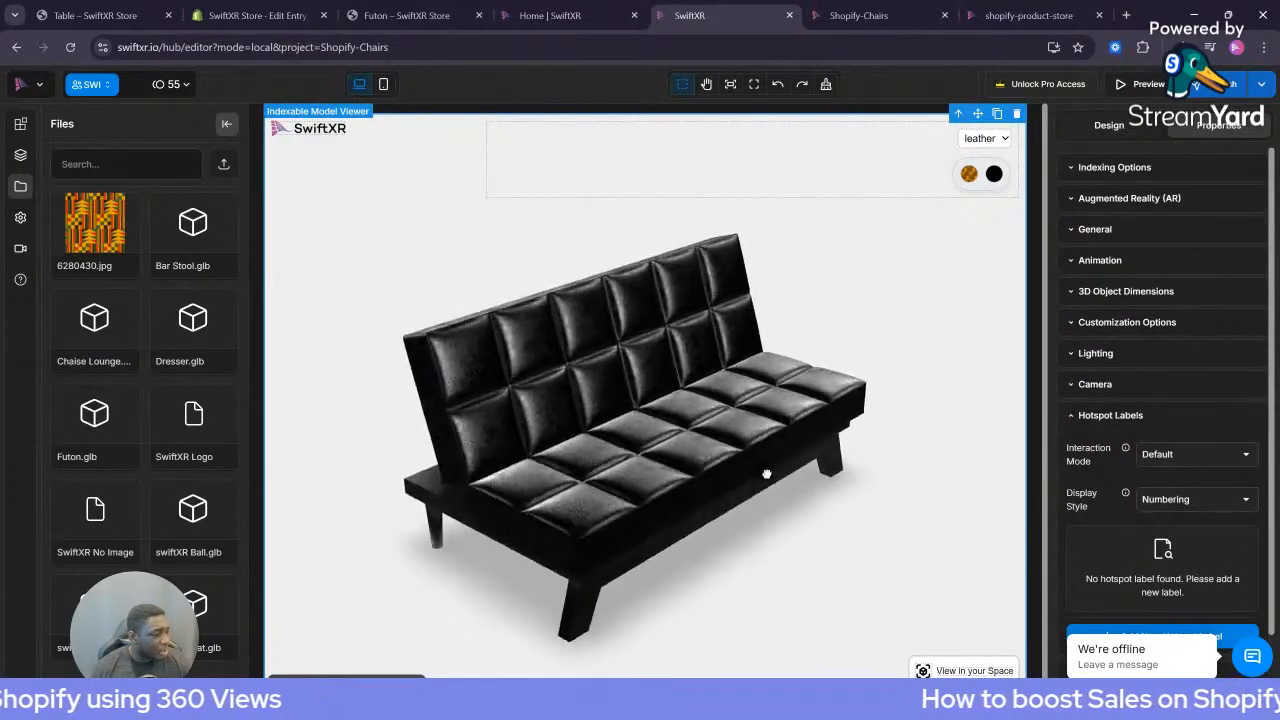
scroll(1170, 600, "down", 1)
left_click(1172, 592)
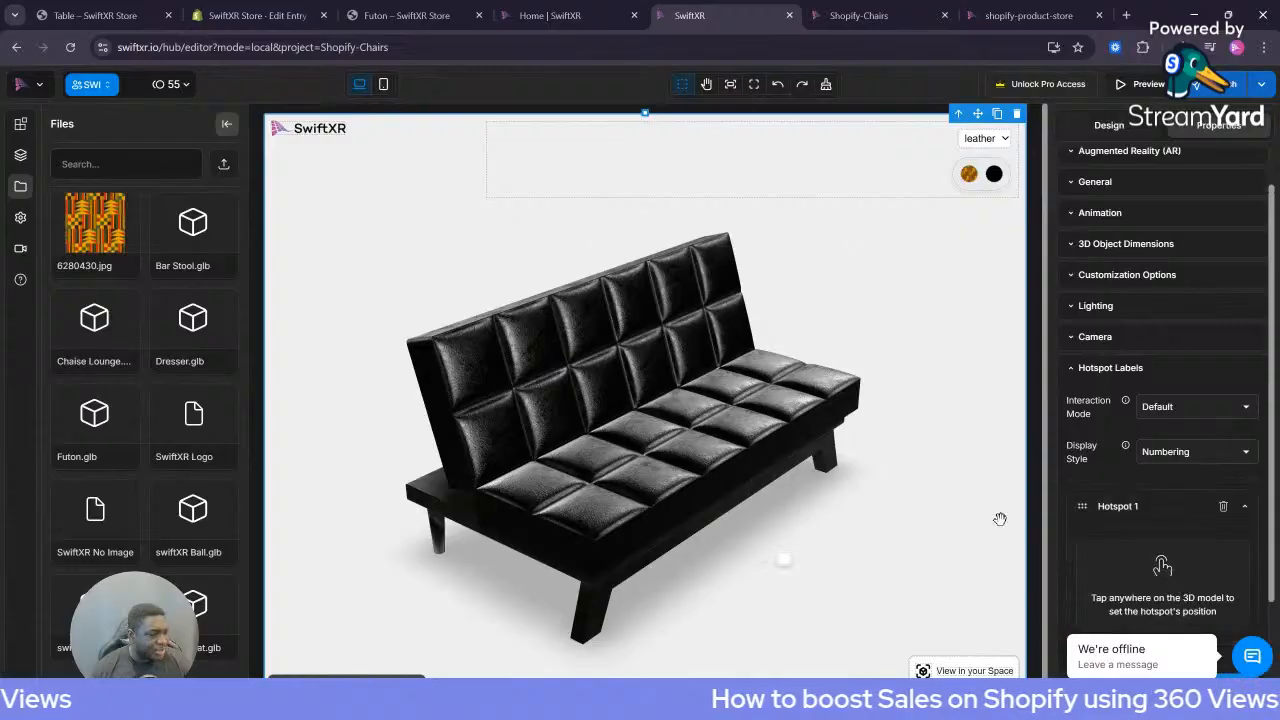
left_click(529, 367)
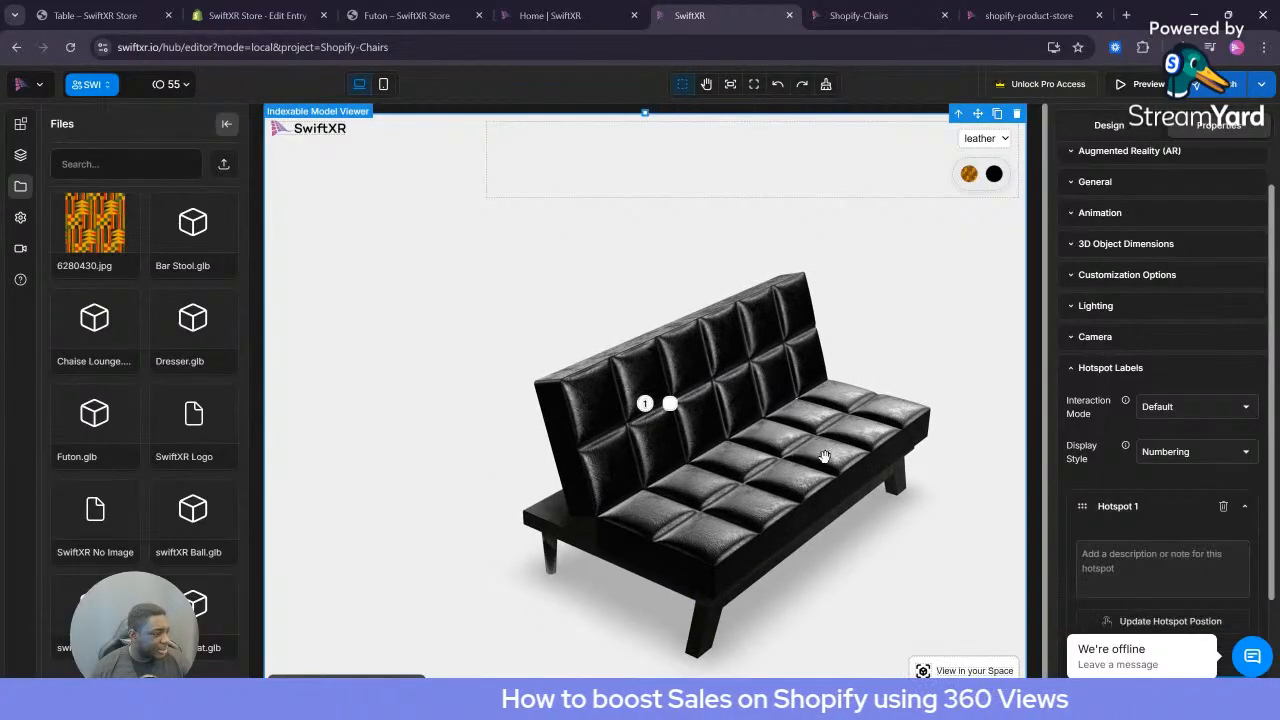
left_click(1137, 557)
type("Leather")
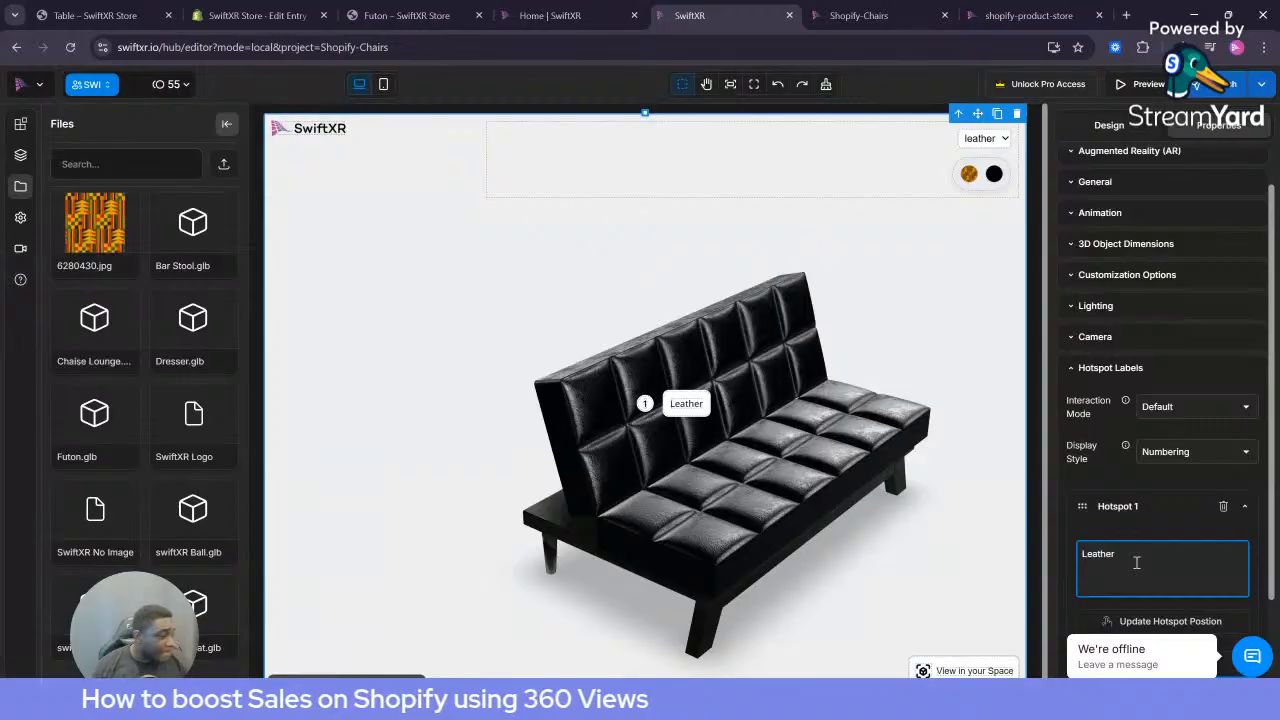
left_click(1245, 511)
Add a second hotspot on the futon's base near the front leg with the description "Wood"
left_click(1165, 586)
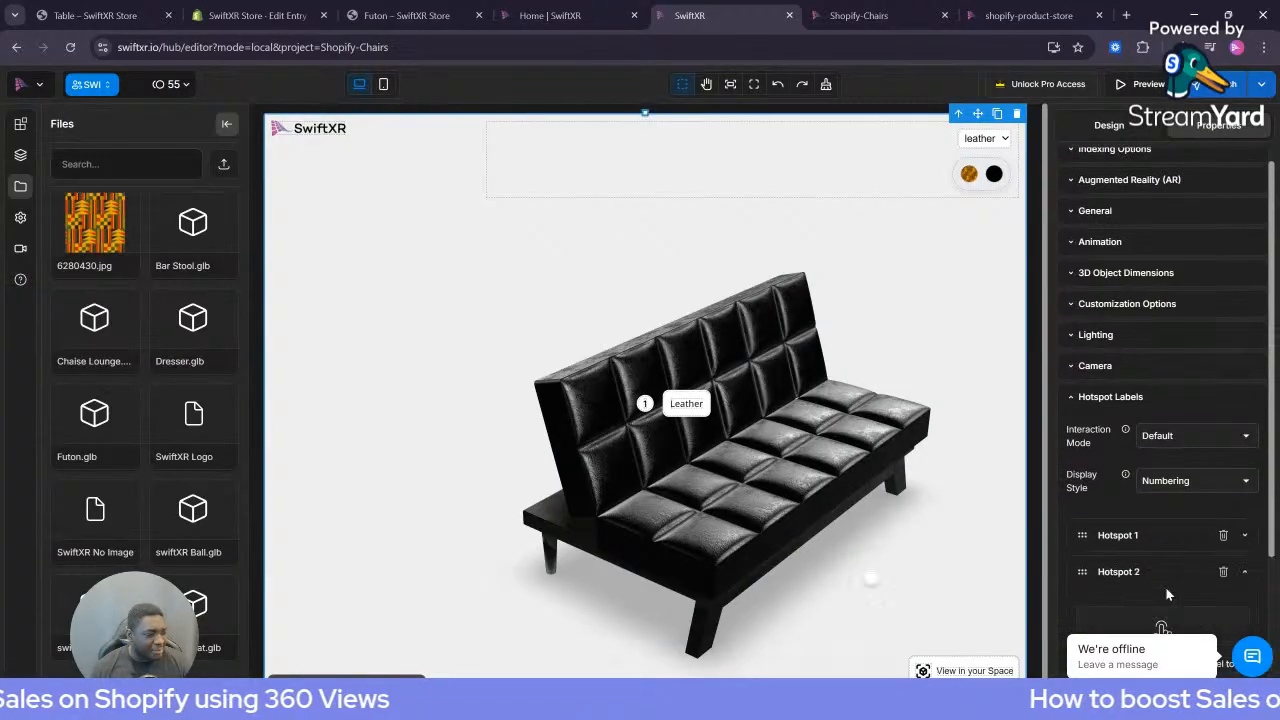
left_click(549, 523)
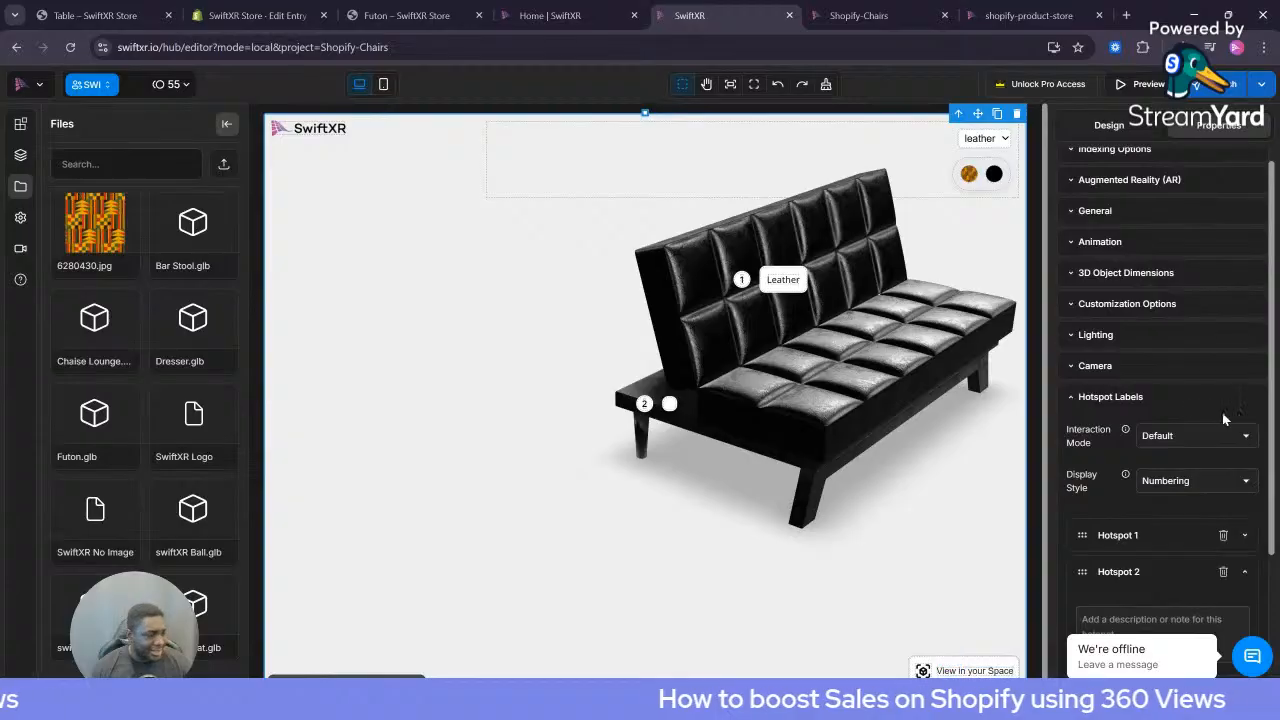
left_click(1145, 616)
type("W")
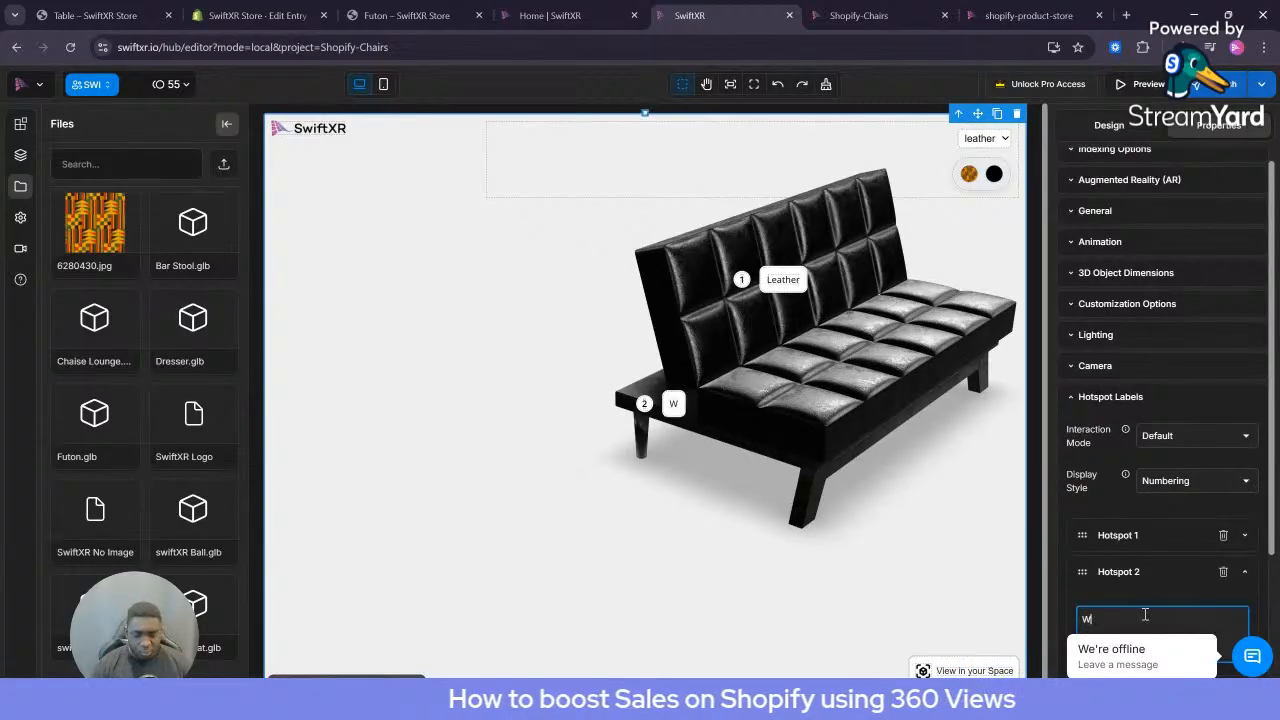
type("ood")
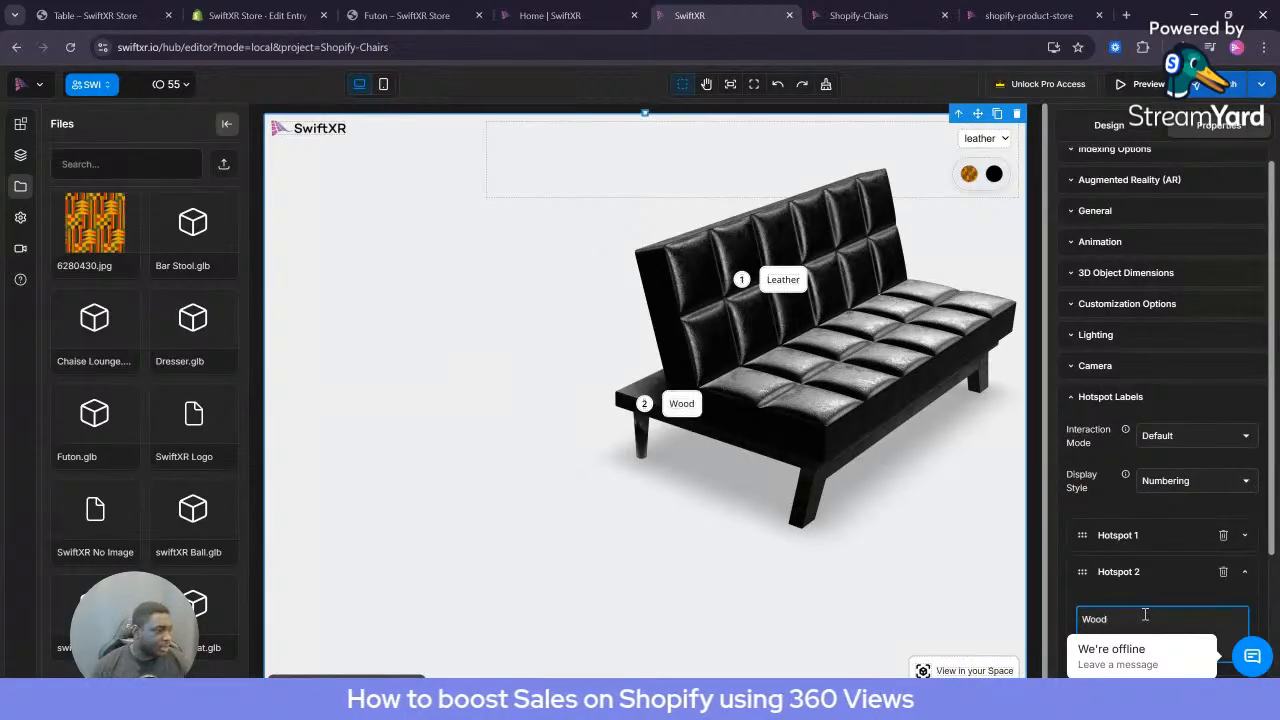
left_click(1243, 574)
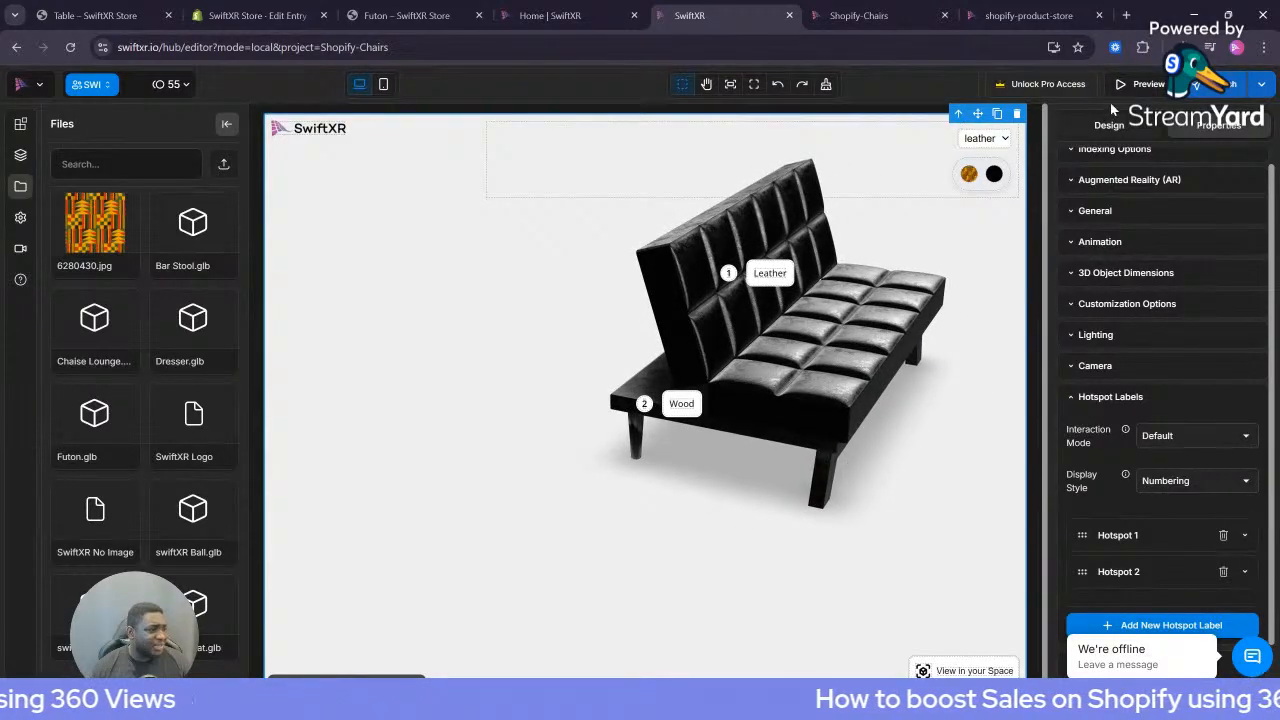
Preview the Shopify-Chairs project and publish its update to the existing project URL
left_click(1137, 85)
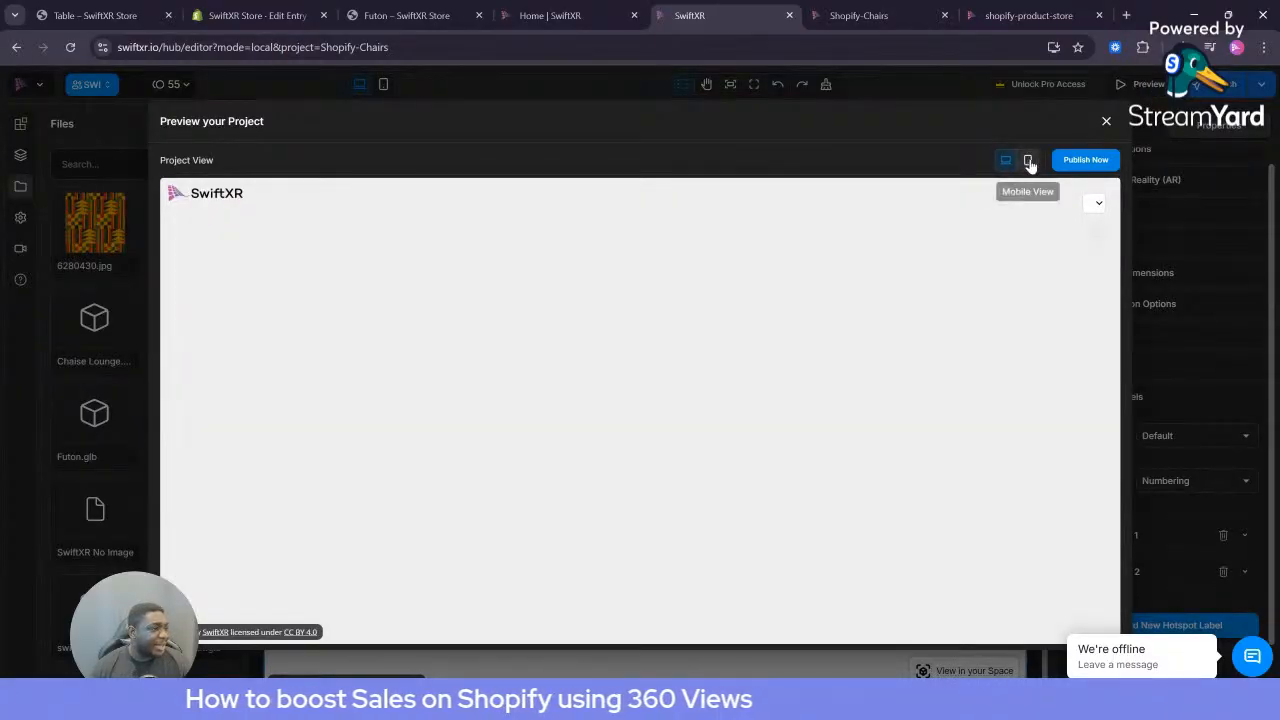
left_click(1085, 160)
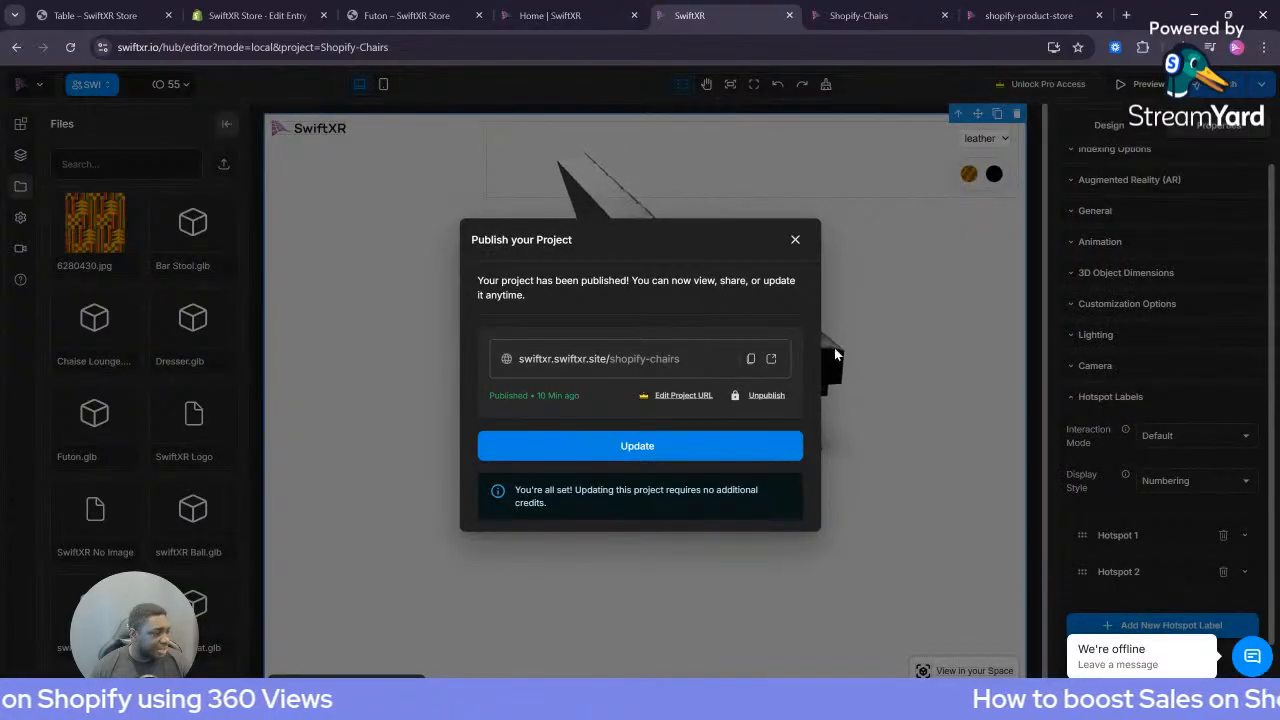
left_click(754, 442)
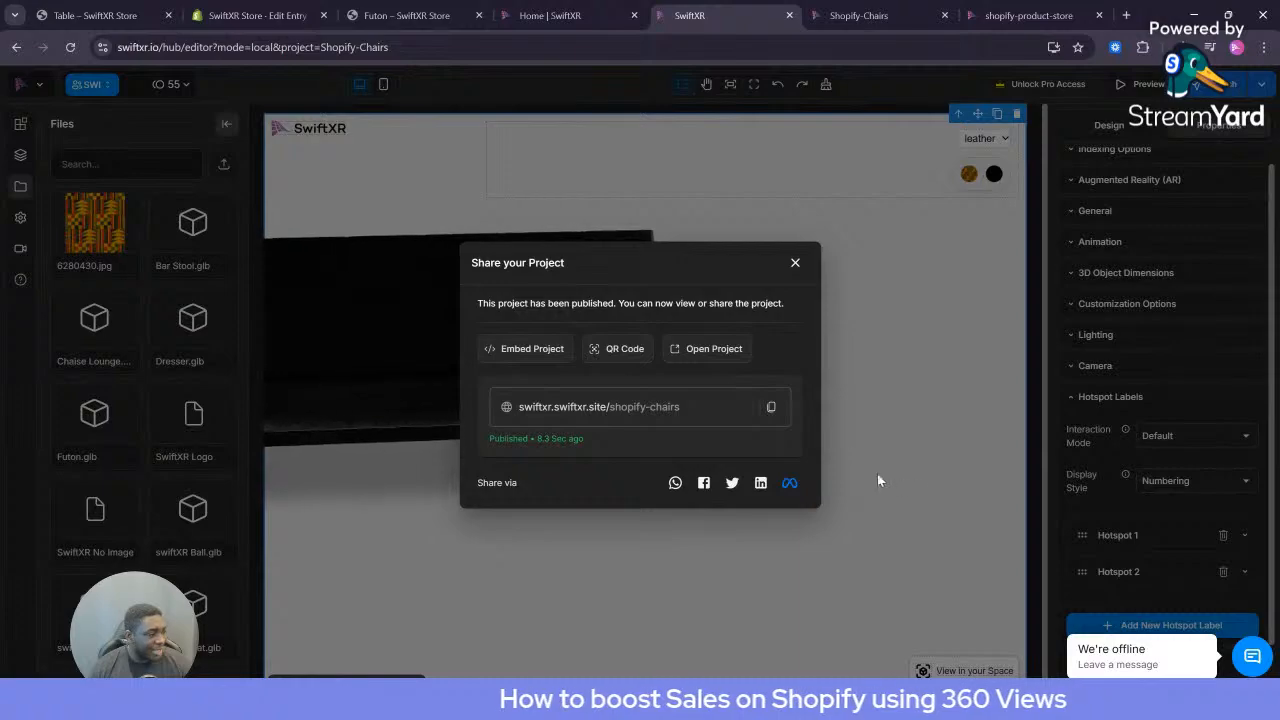
left_click(795, 264)
left_click_drag(873, 378, 551, 369)
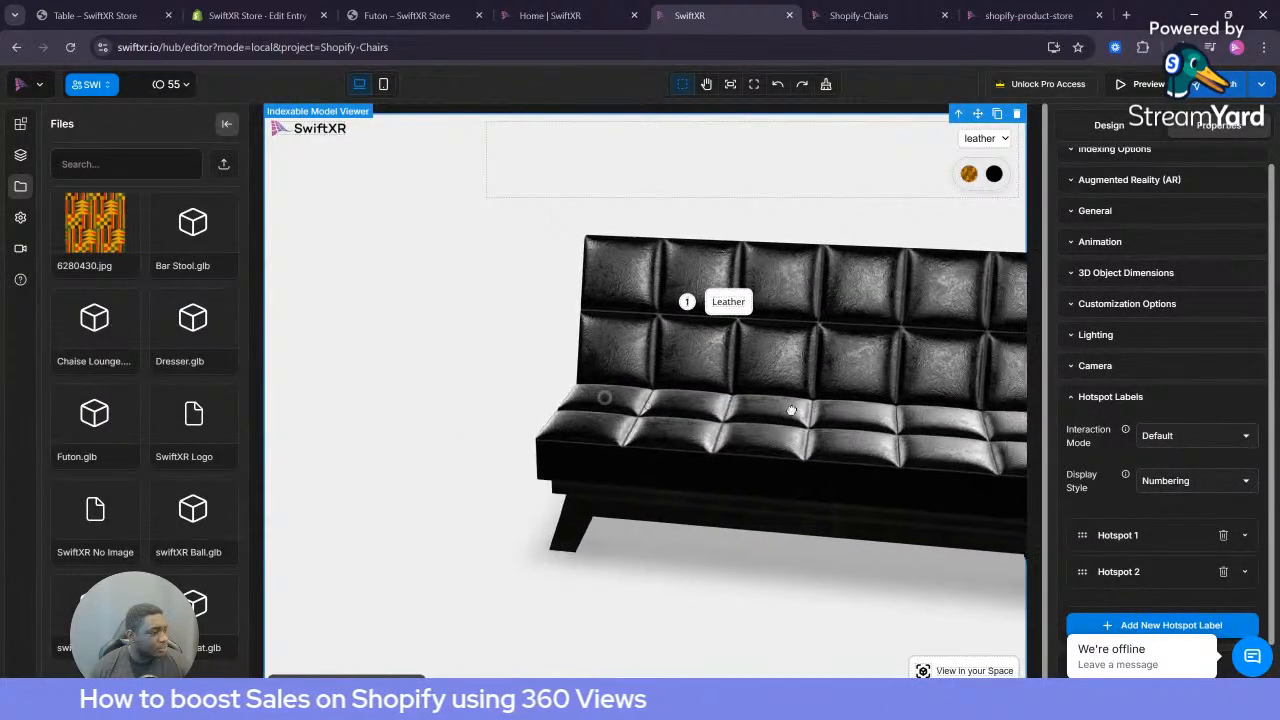
Switch to the Futon product page on the storefront and reload it to check the updated 3D model
left_click(425, 16)
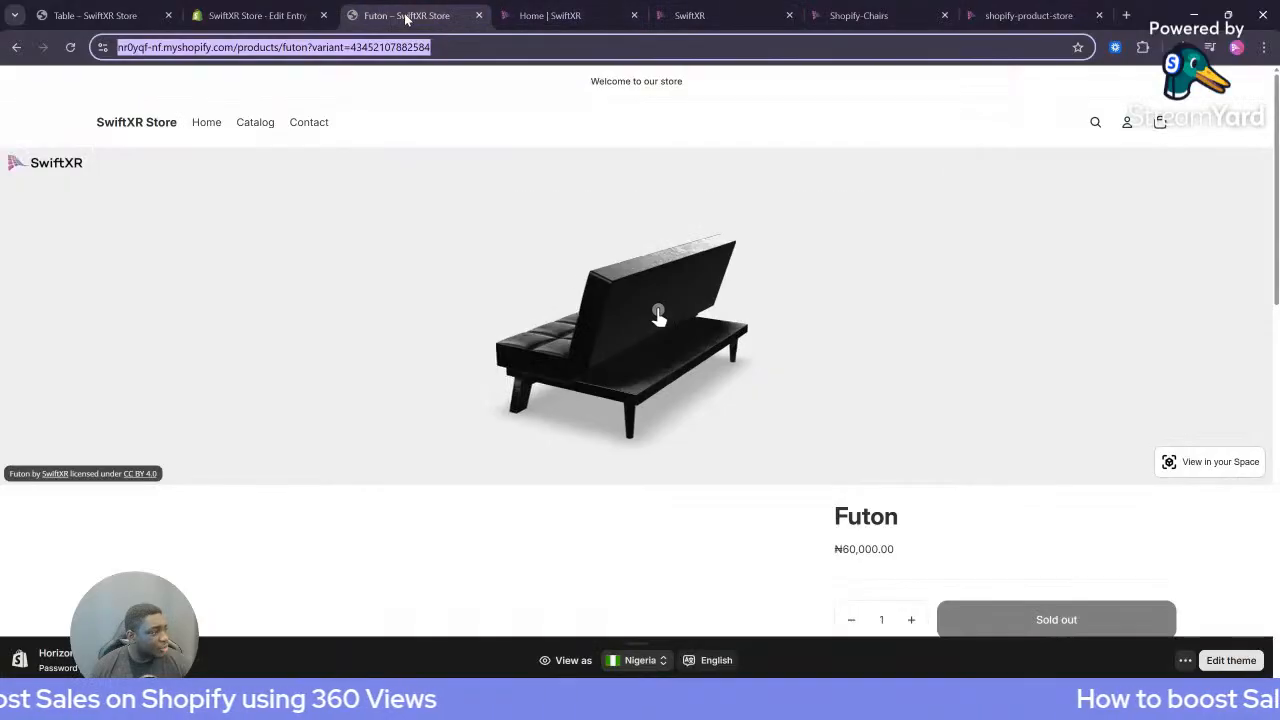
left_click(70, 48)
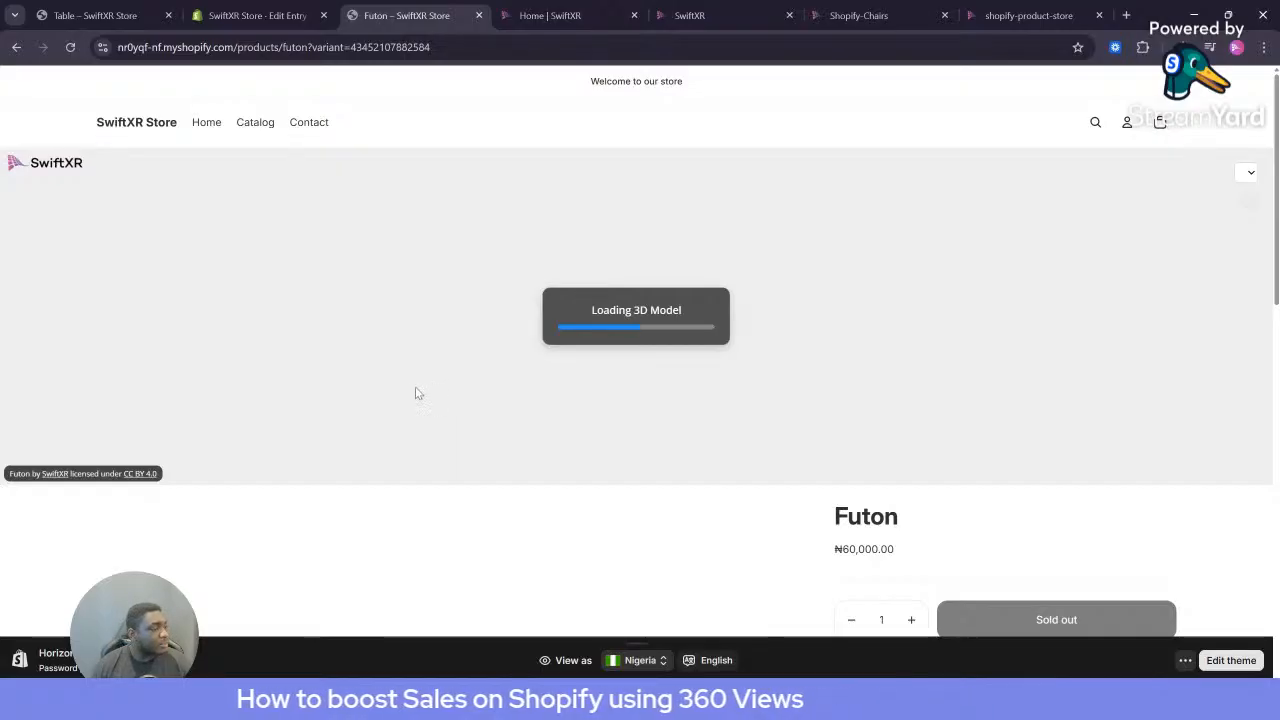
scroll(454, 511, "down", 2)
scroll(461, 483, "up", 2)
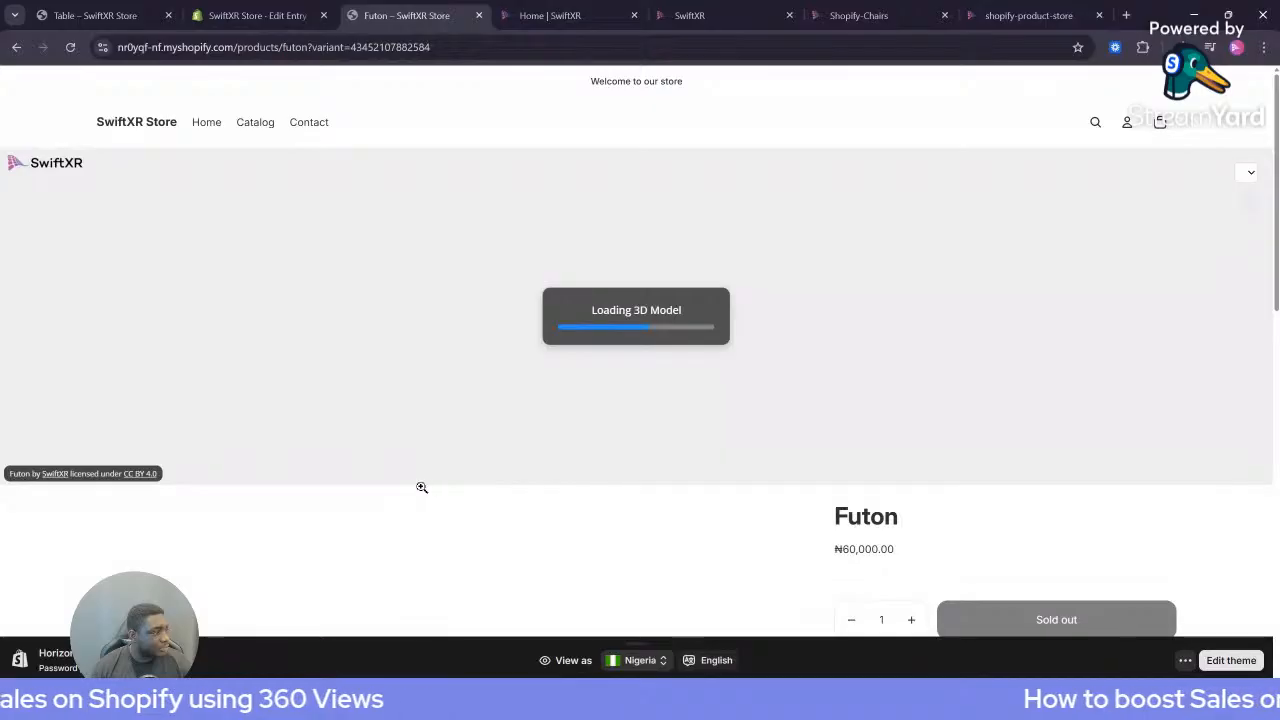
left_click(71, 48)
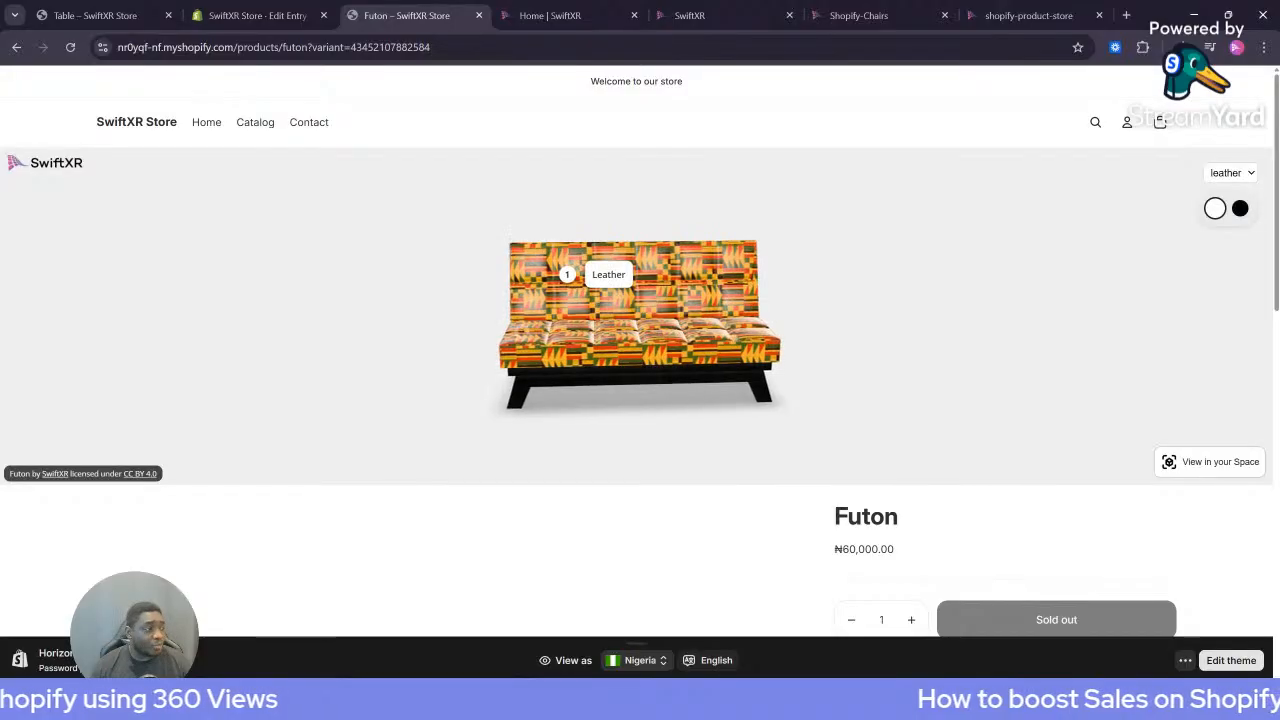
Browse the product list on the store's home page and reopen the Futon product
left_click(155, 127)
scroll(977, 417, "down", 4)
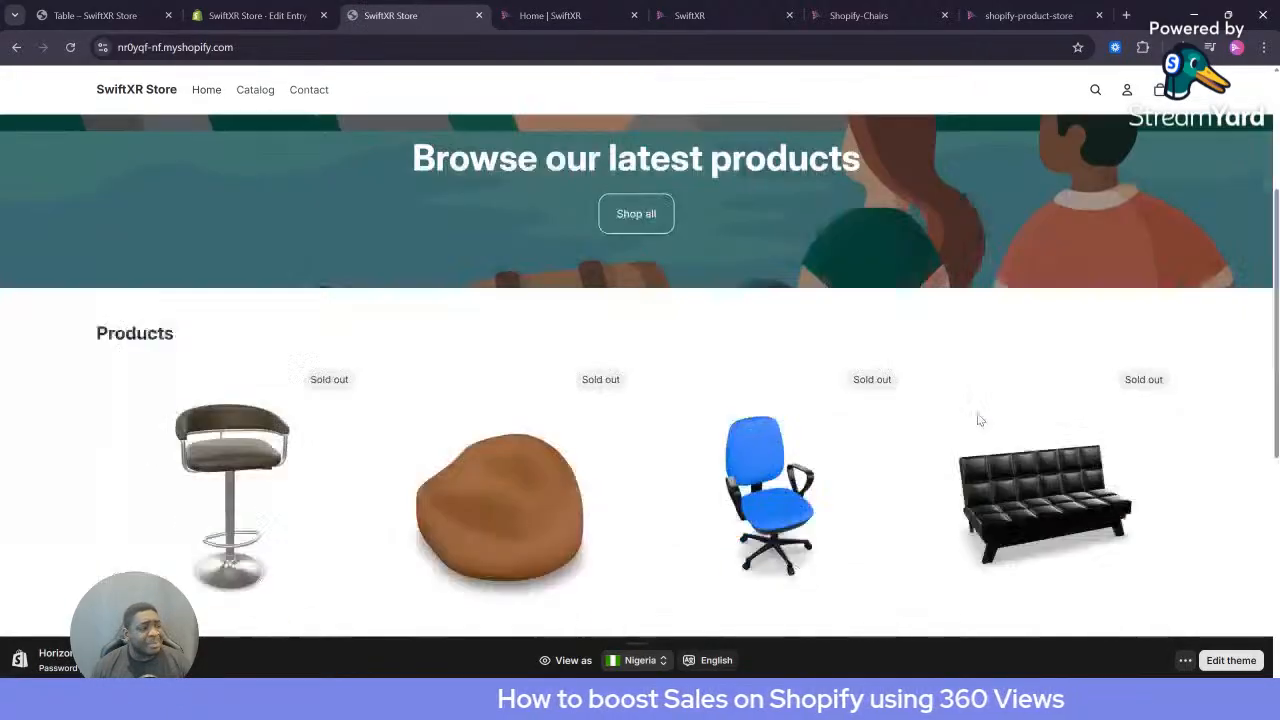
scroll(977, 420, "down", 3)
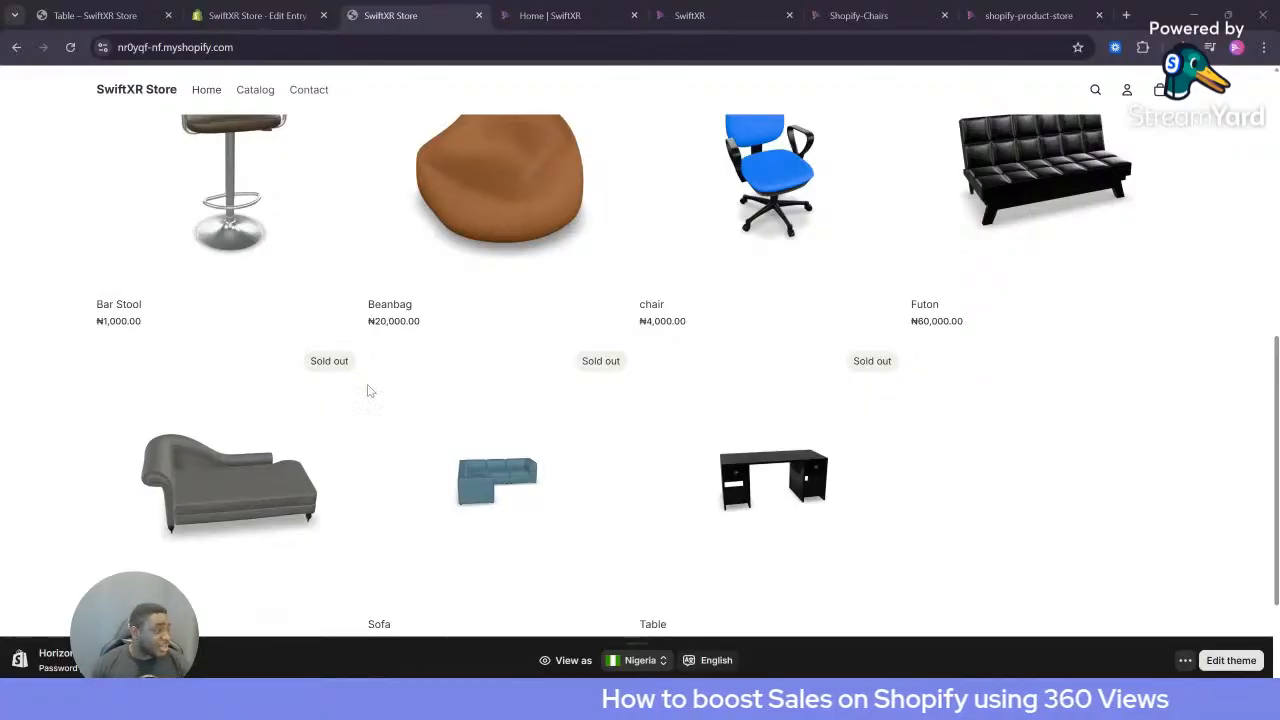
scroll(334, 396, "up", 2)
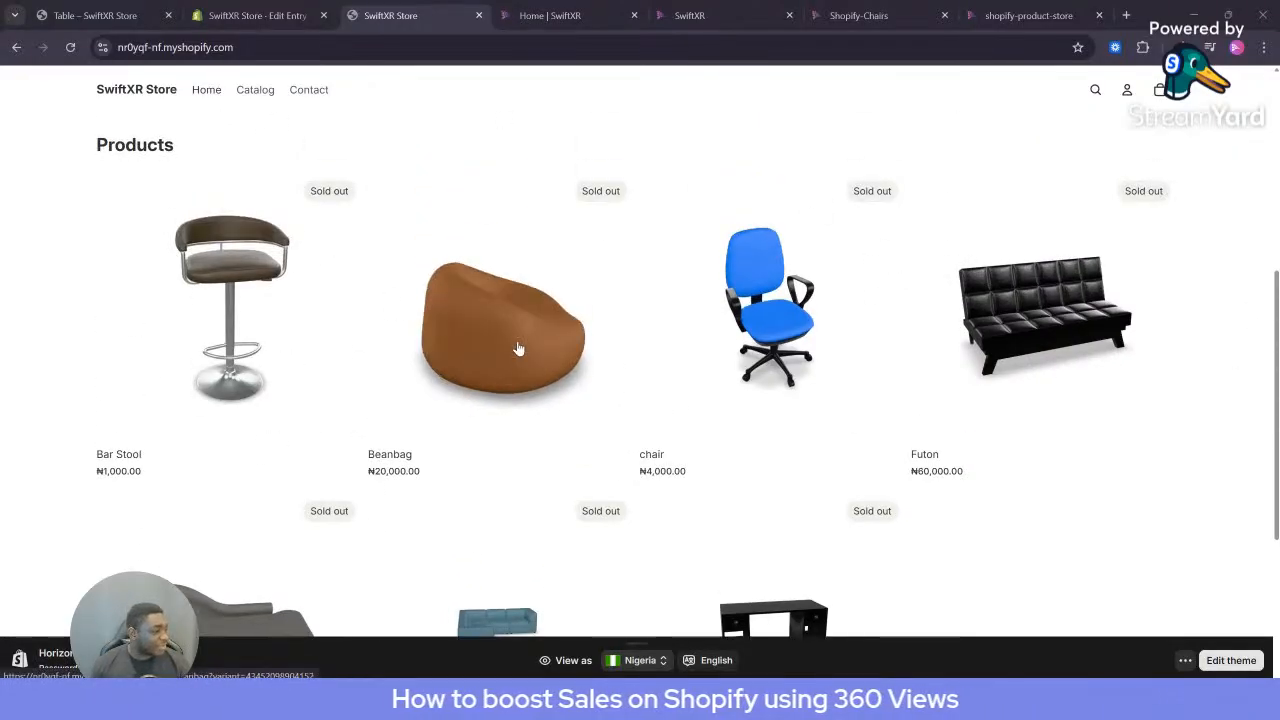
left_click(1052, 336)
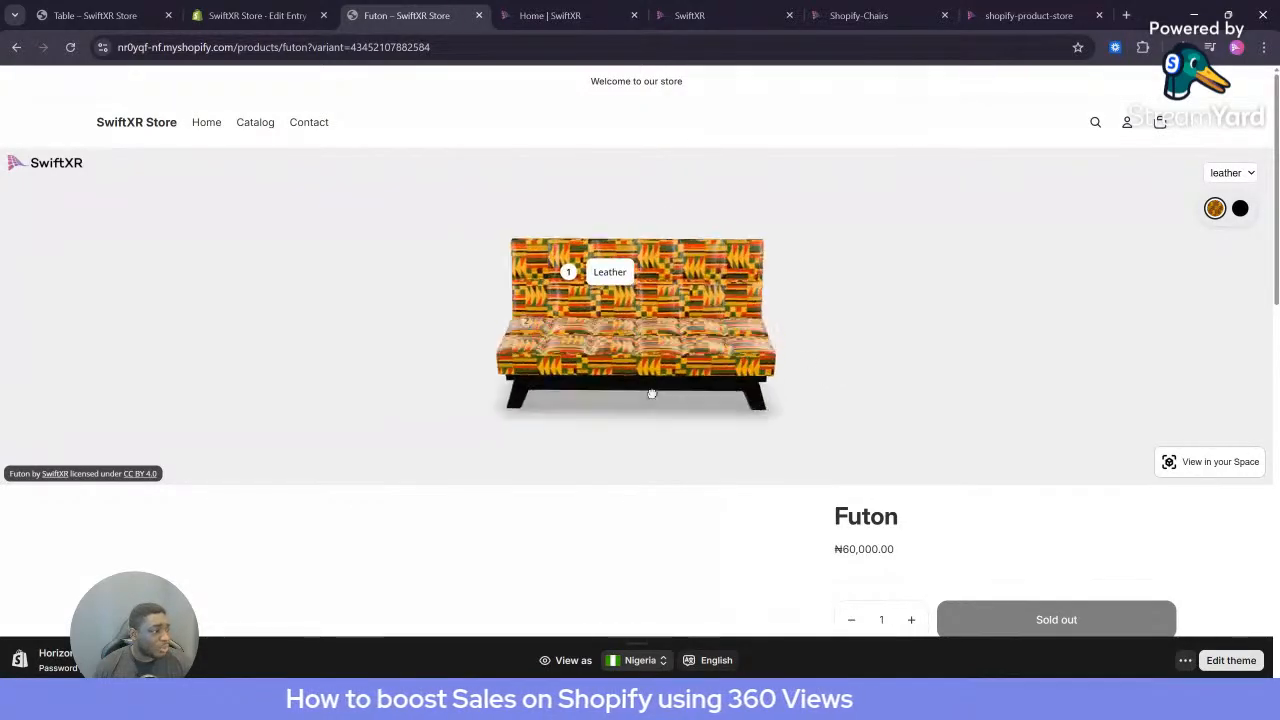
Check the storefront futon in its black and patterned leather variants, and view its augmented reality QR code
left_click(1240, 208)
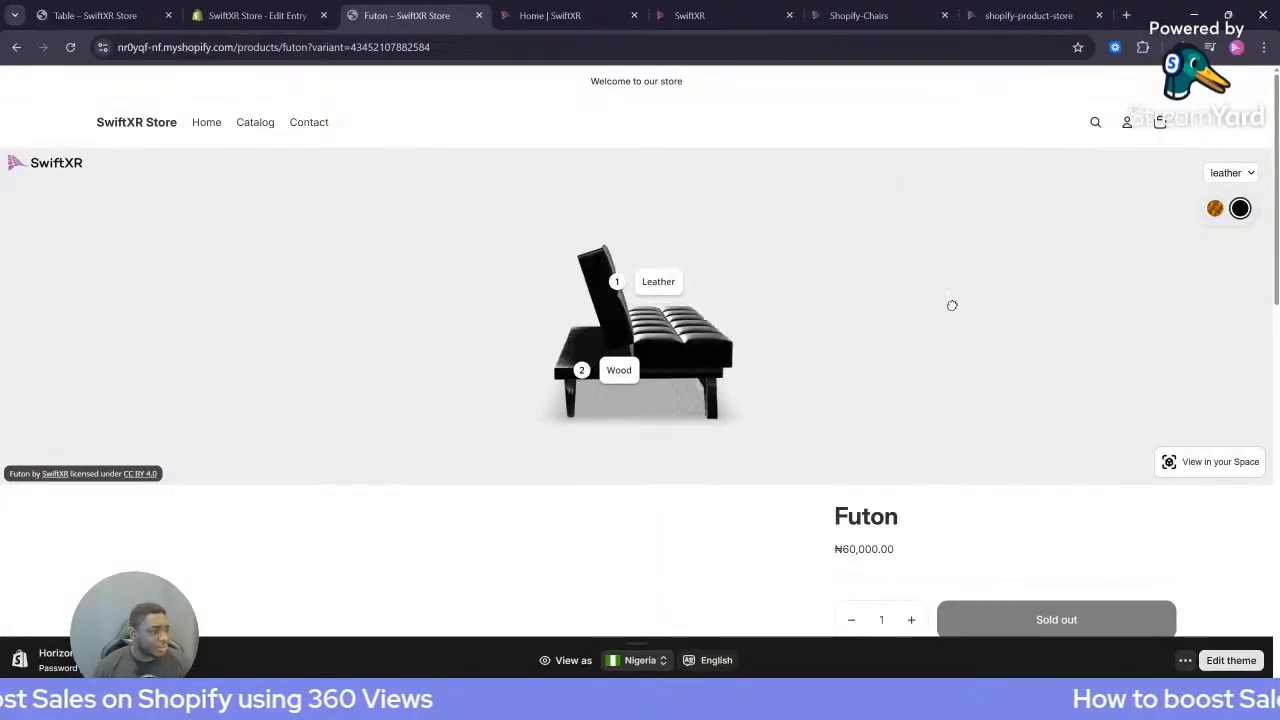
left_click(1238, 174)
left_click(1240, 176)
left_click(1213, 212)
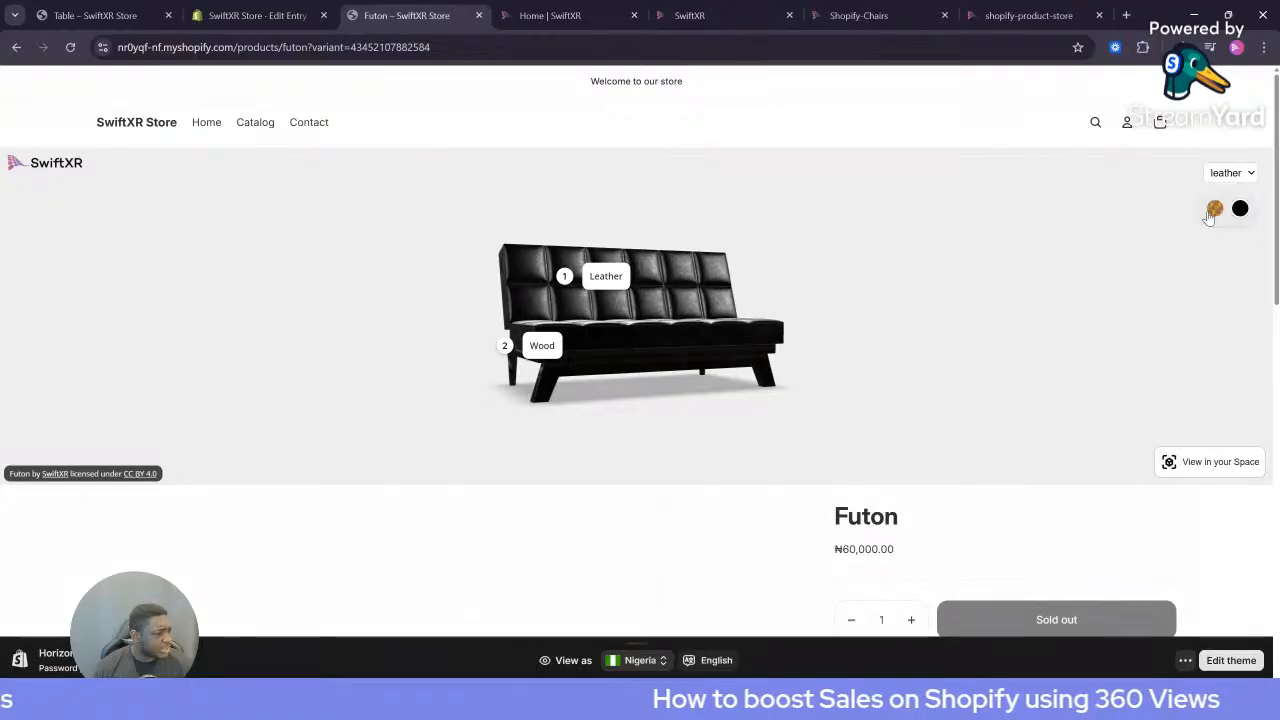
left_click_drag(703, 346, 720, 366)
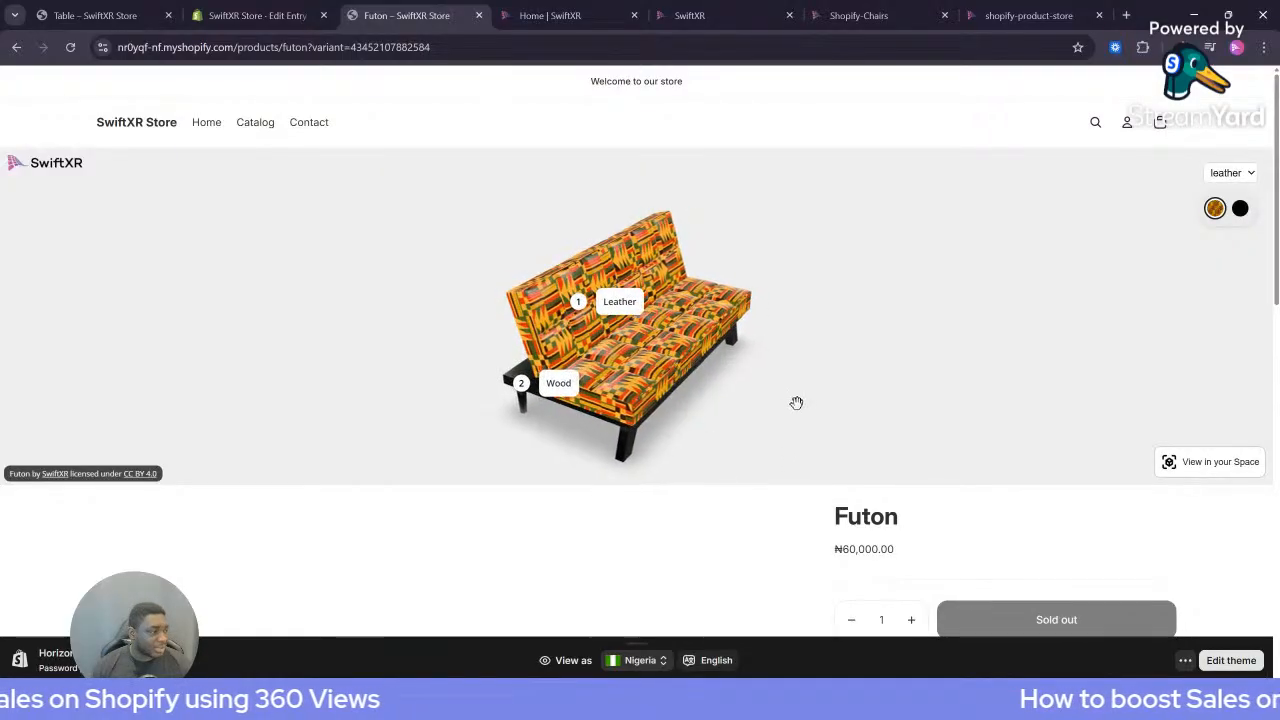
left_click(1195, 461)
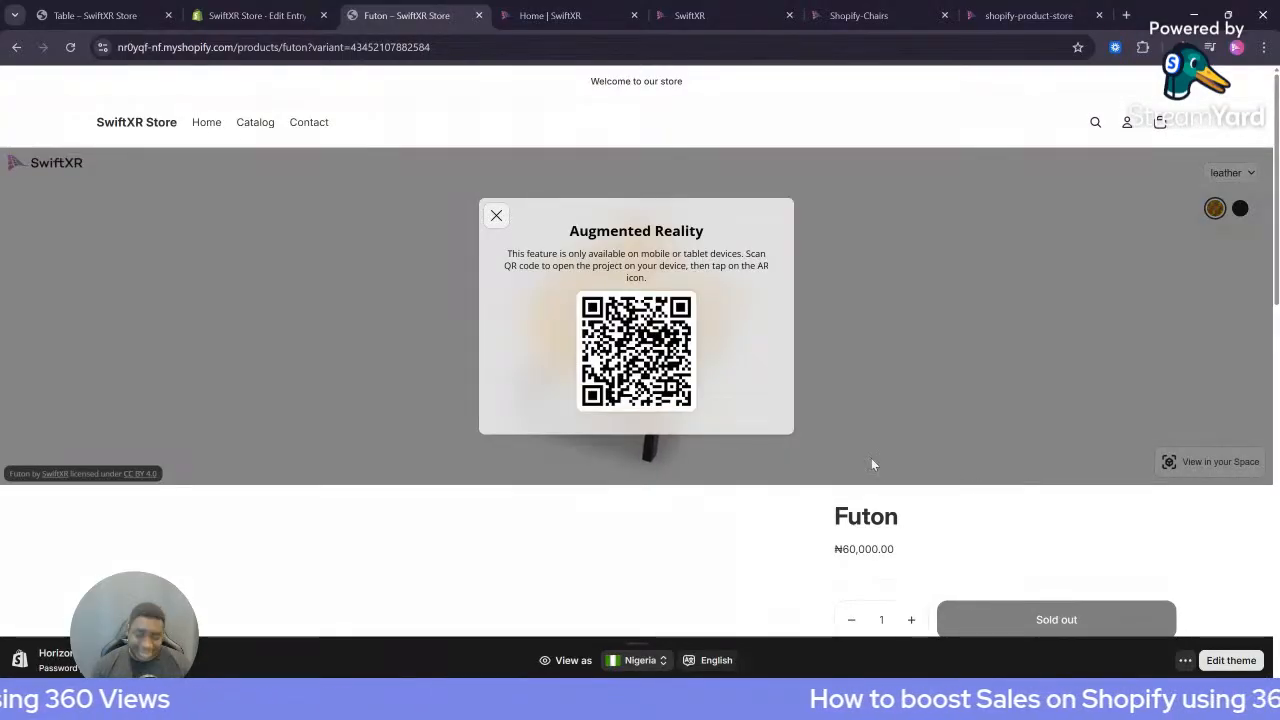
left_click(493, 215)
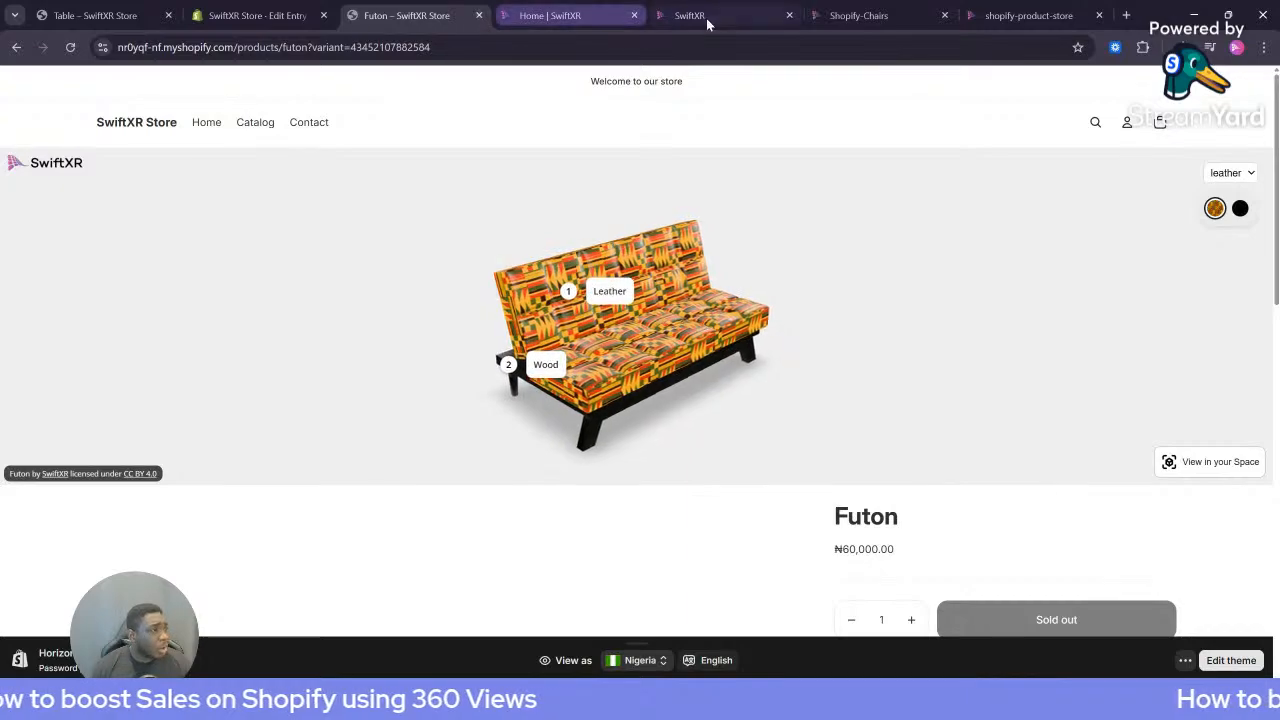
Switch back to the SwiftXR editor and set the model viewer's background fill to hex 7A1F1F with an alpha of 0
left_click(750, 20)
left_click(825, 20)
left_click(733, 16)
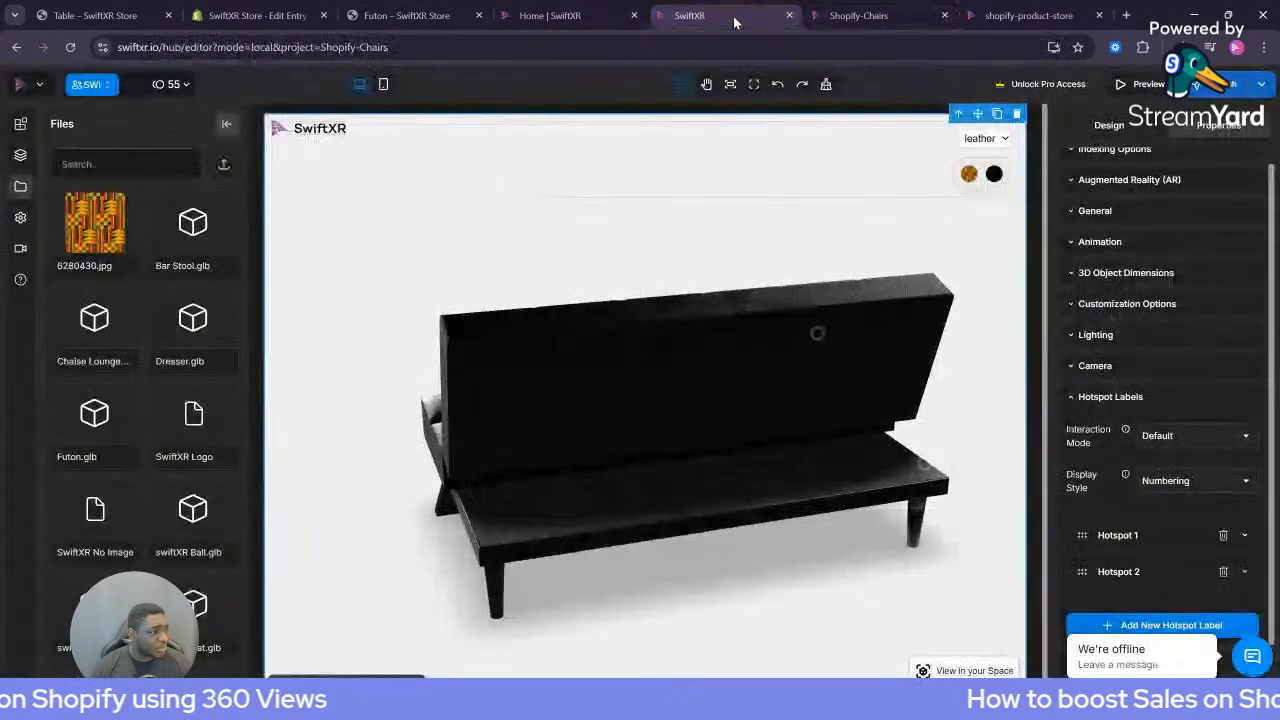
left_click(795, 220)
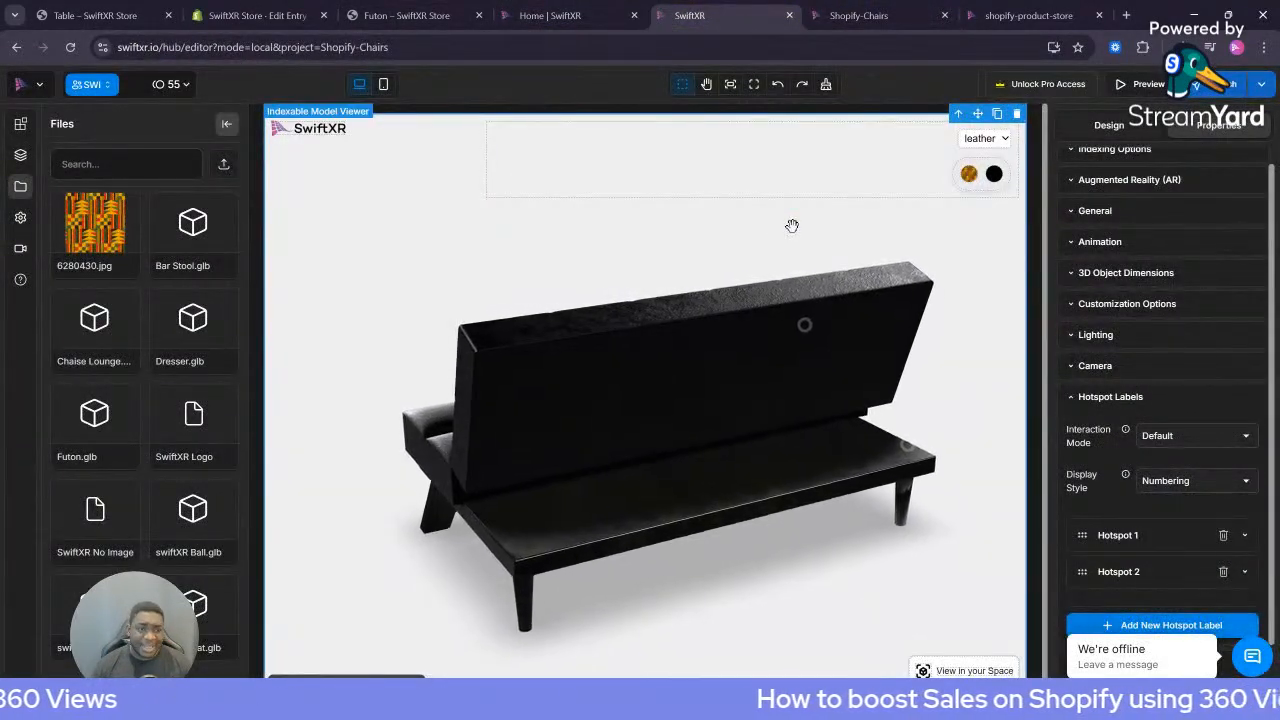
left_click(1112, 125)
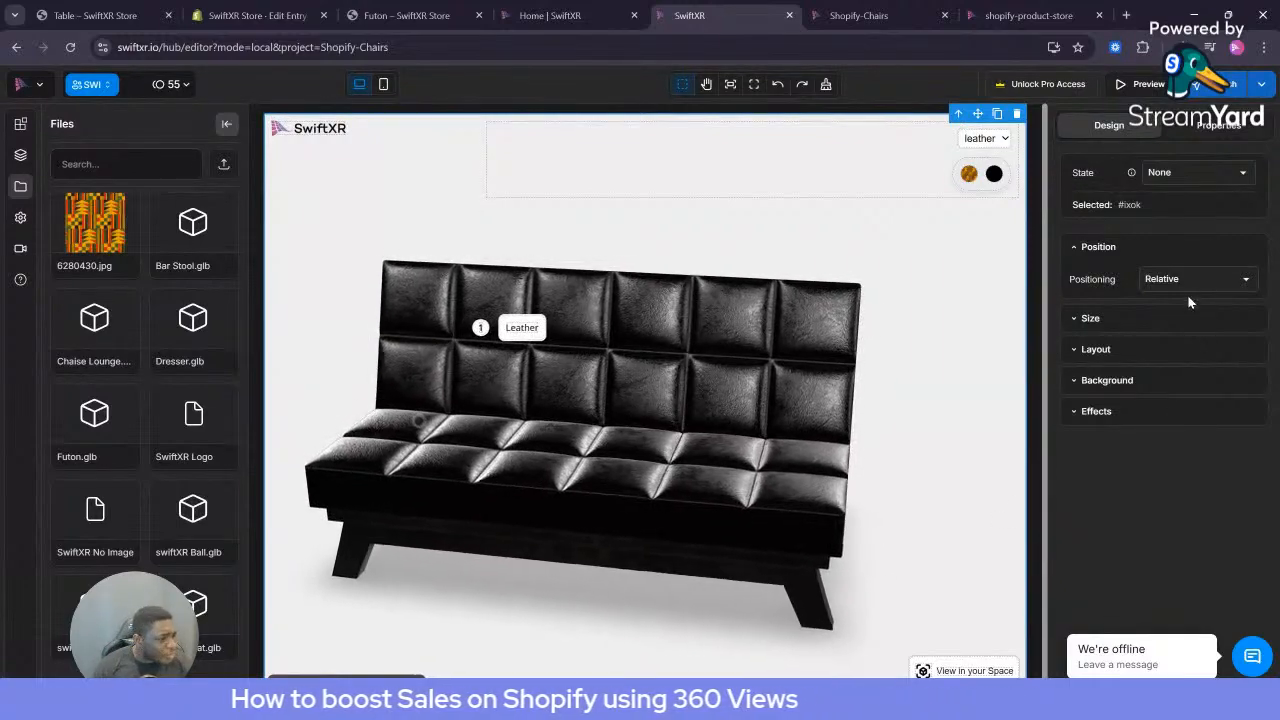
left_click(1150, 381)
left_click(1151, 372)
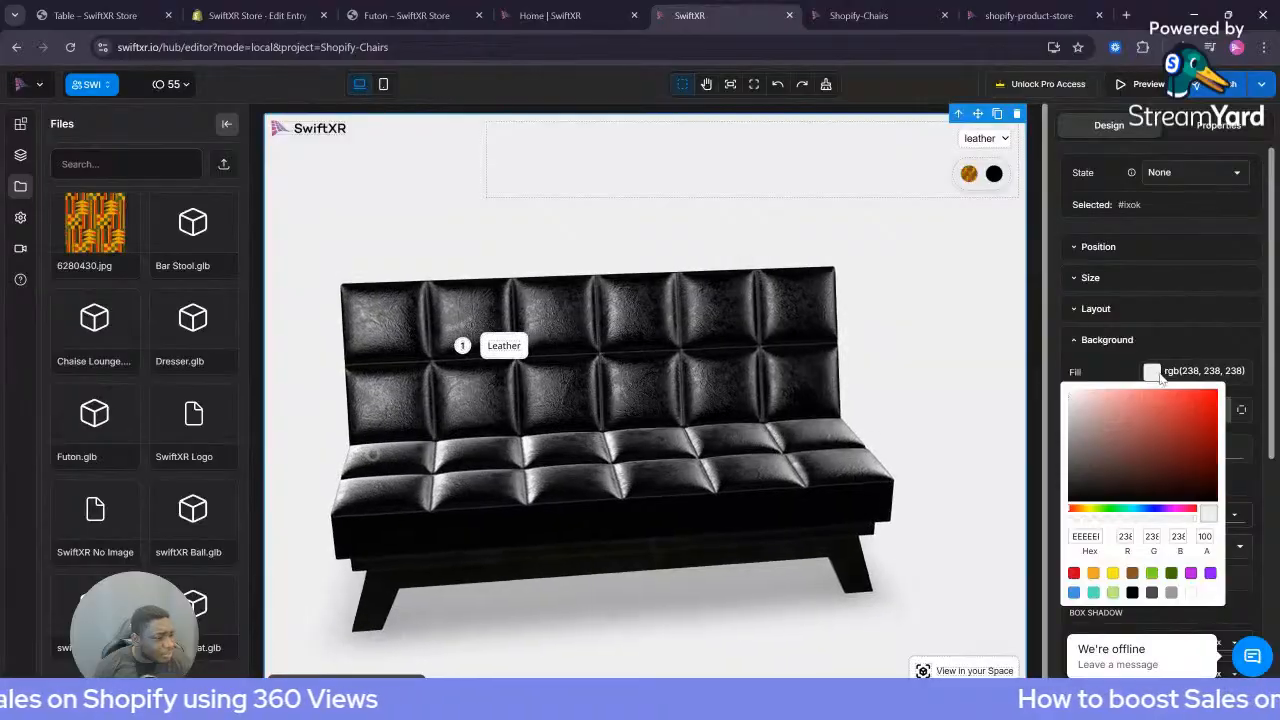
mouse_move(1194, 518)
left_mouse_down()
mouse_move(1028, 527)
mouse_move(1198, 527)
left_mouse_up()
left_click(1180, 447)
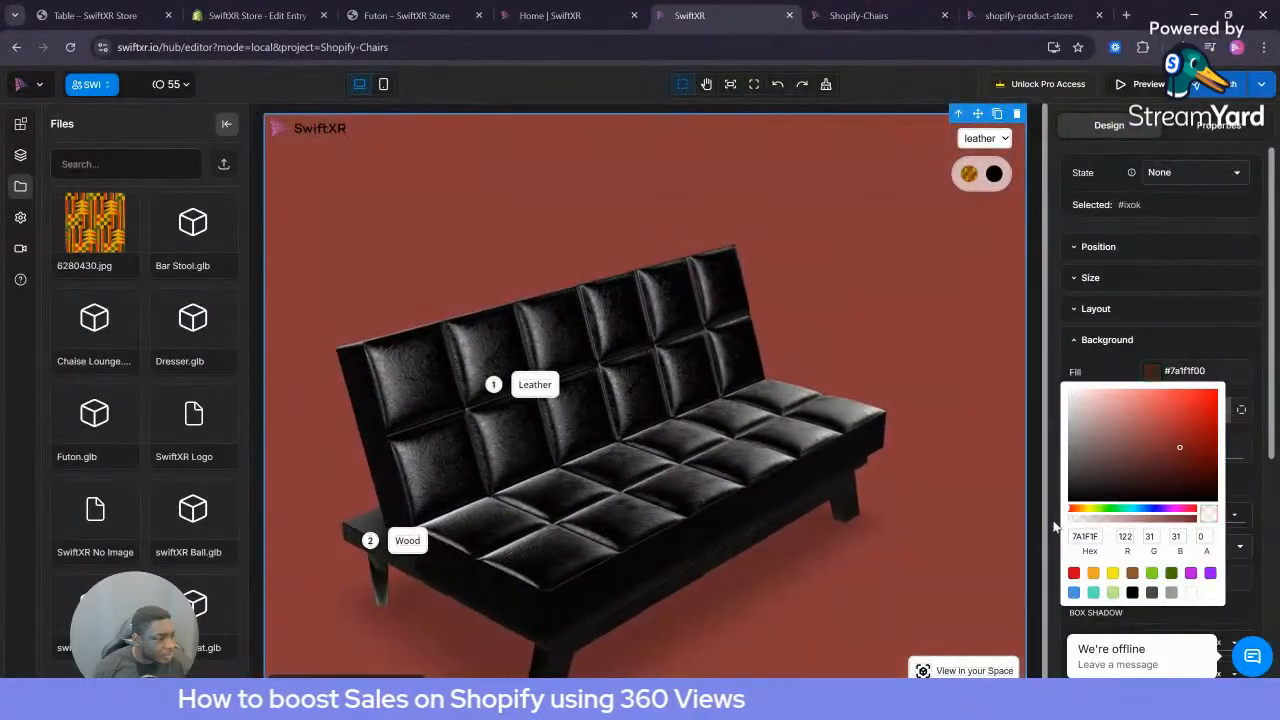
Set the model viewer's background fill alpha to 0 and publish the updated Shopify-Chairs project
left_click_drag(1148, 521, 1070, 519)
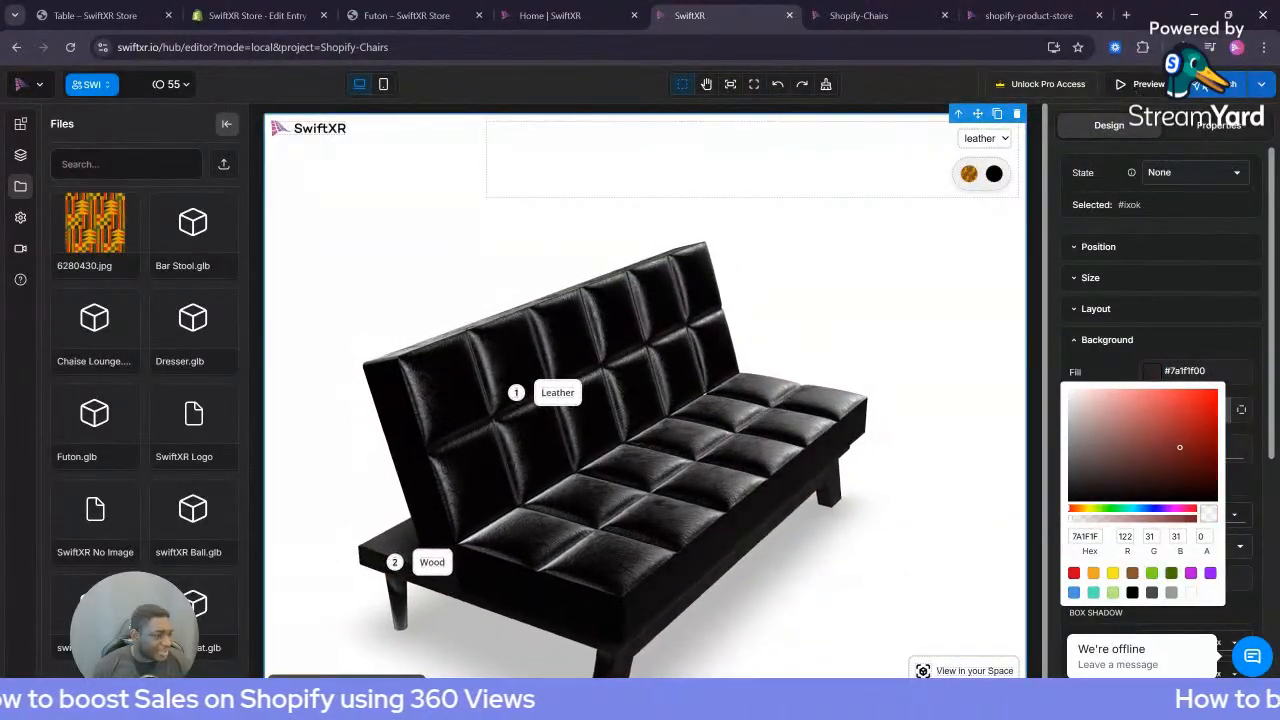
left_click(1215, 91)
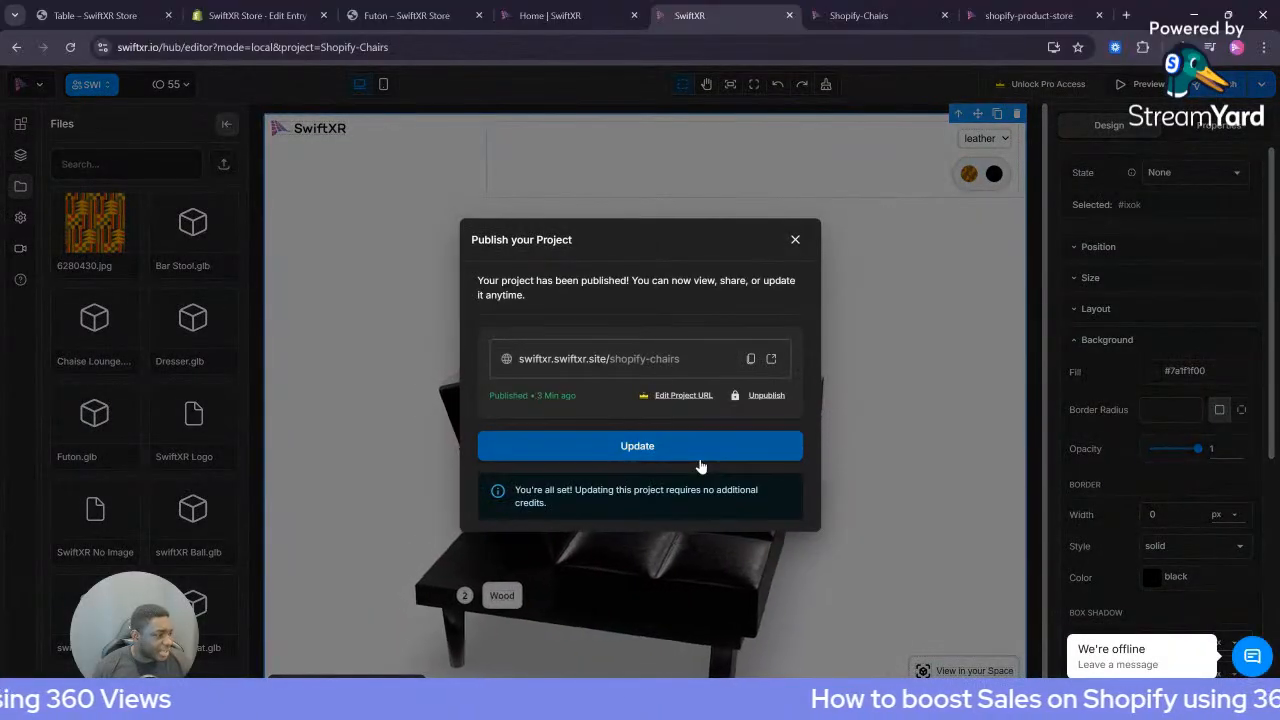
left_click(701, 446)
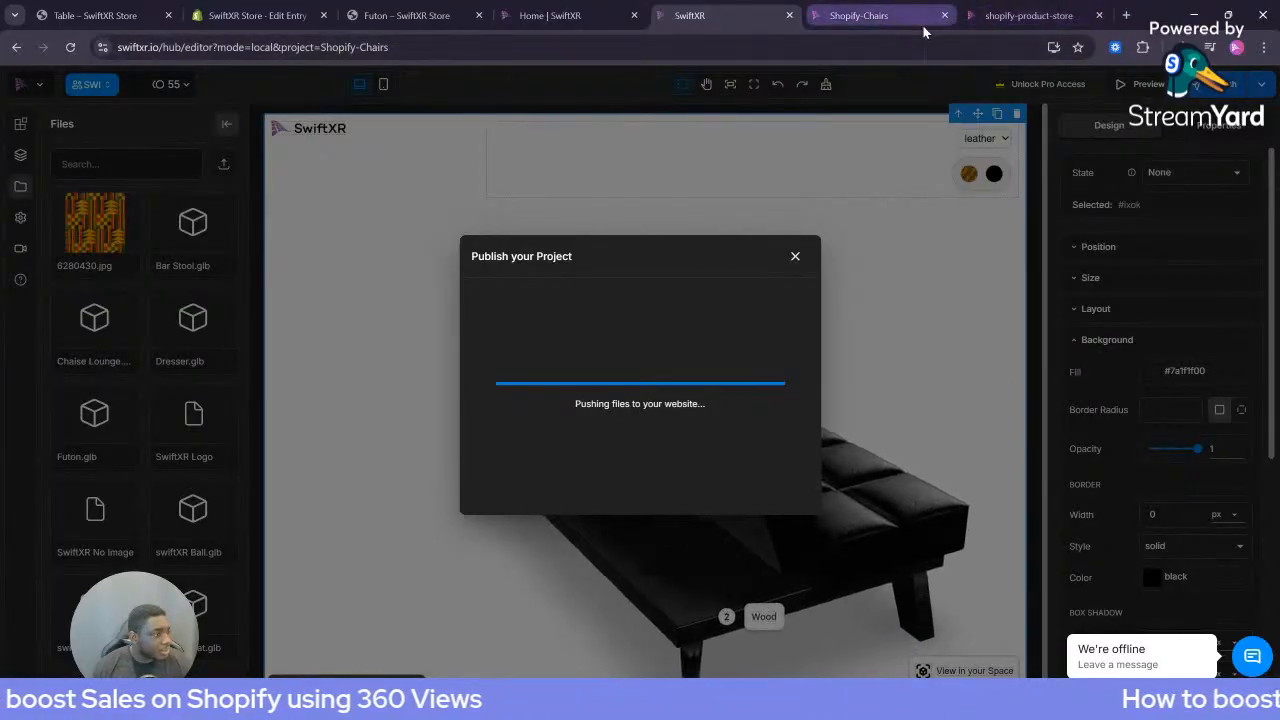
Reload the storefront's Futon product page and check how the 3D model's background blends with the page
left_click(872, 15)
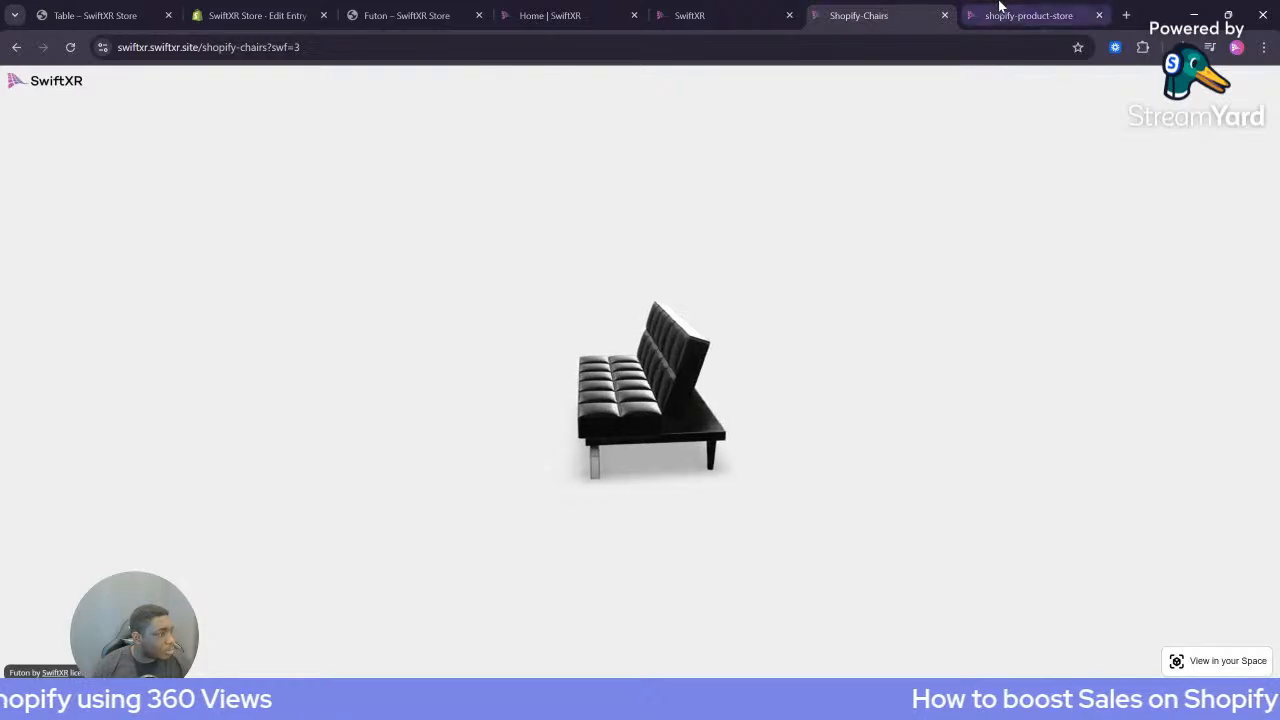
left_click(383, 16)
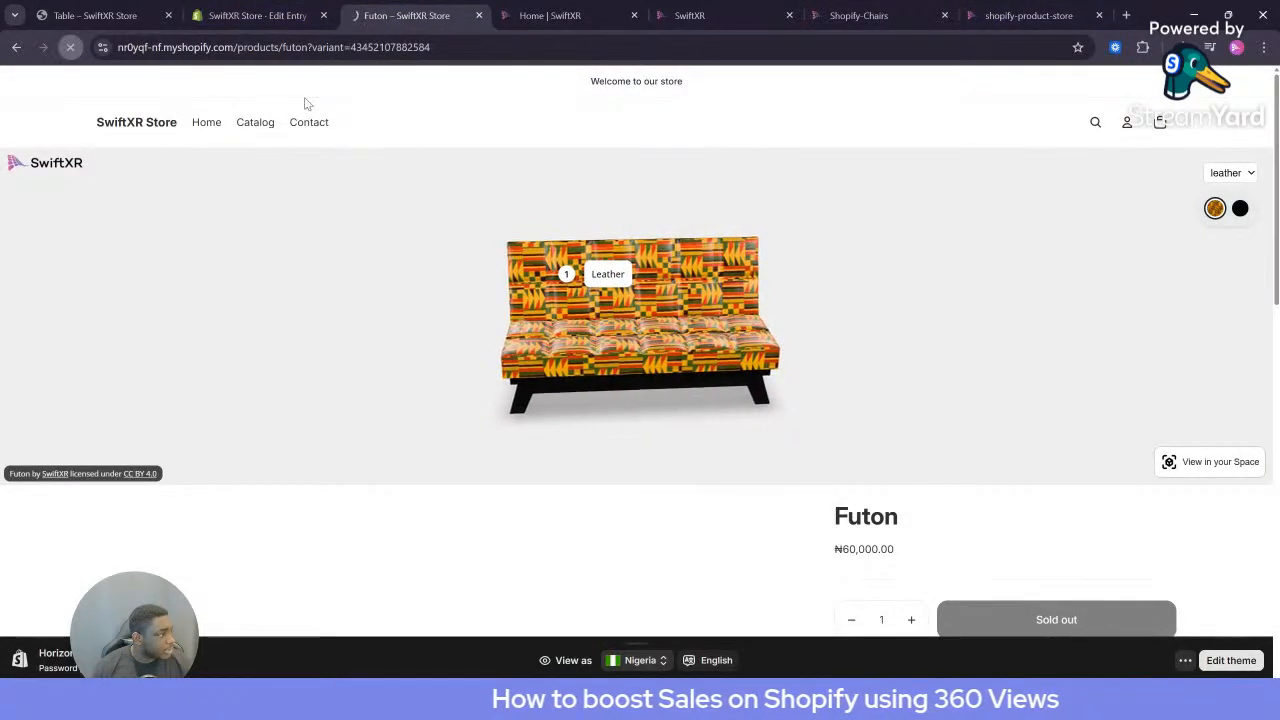
left_click(72, 48)
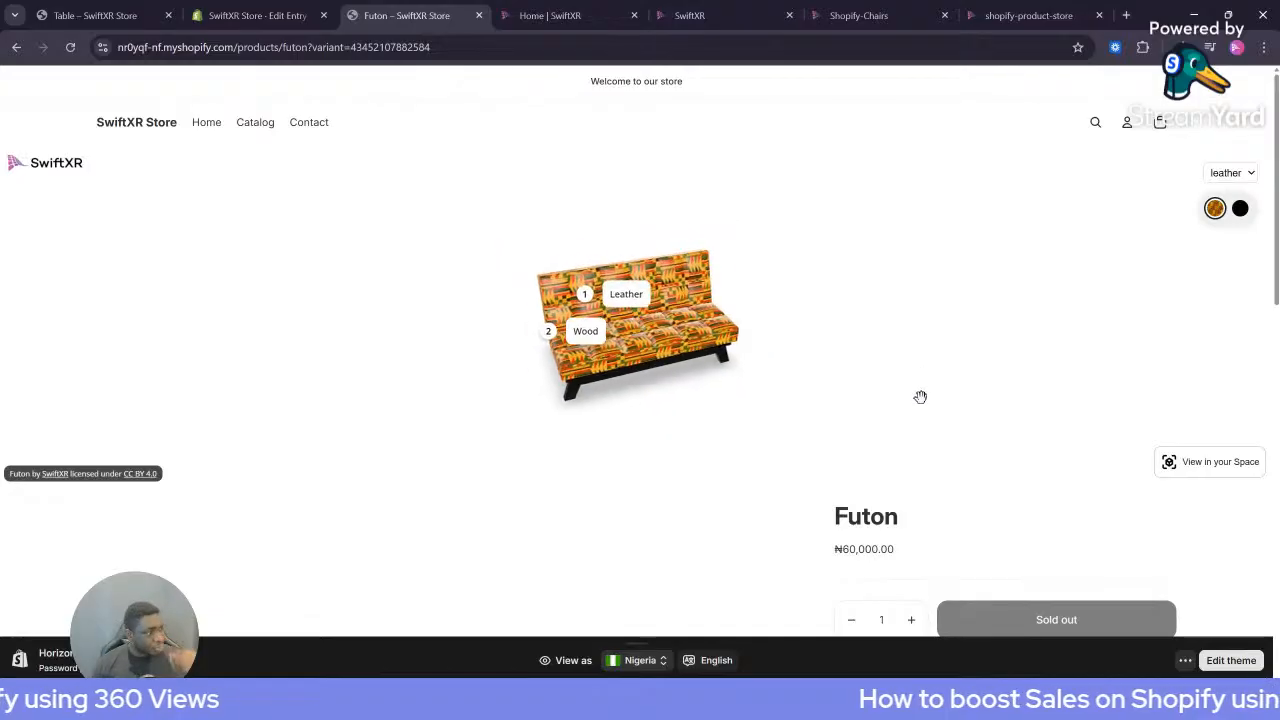
scroll(1062, 532, "down", 2)
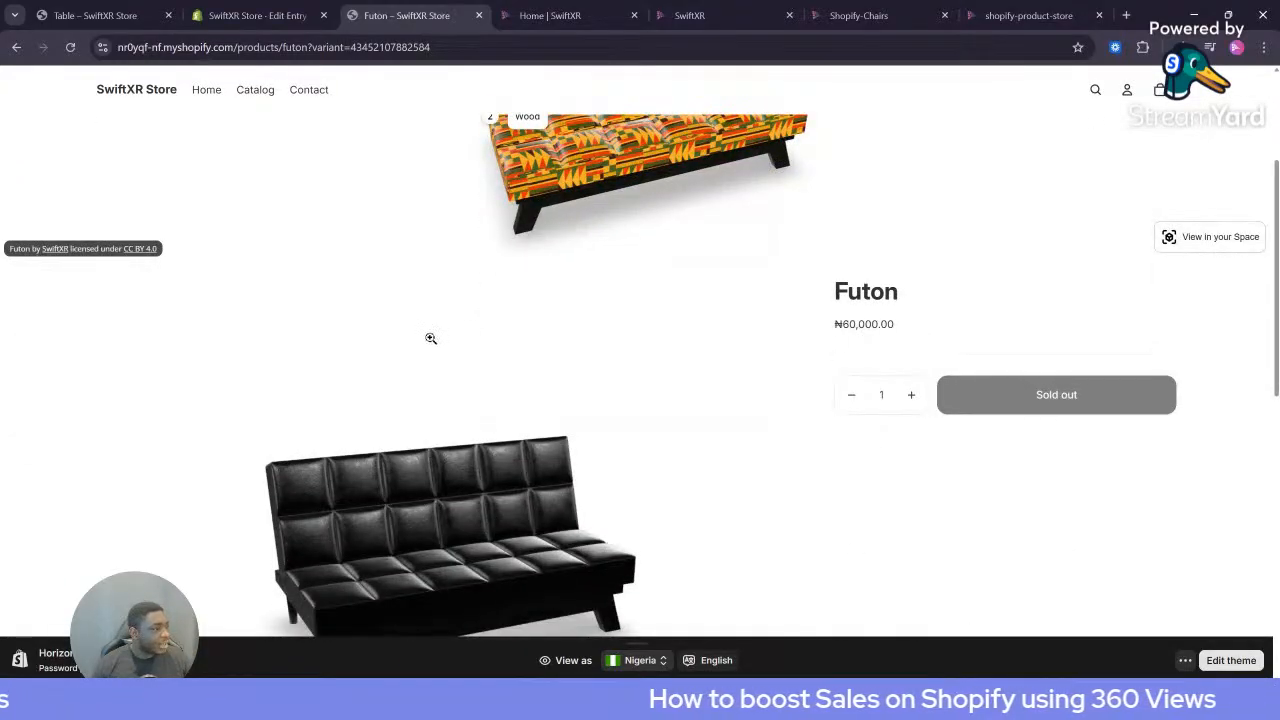
scroll(431, 339, "up", 2)
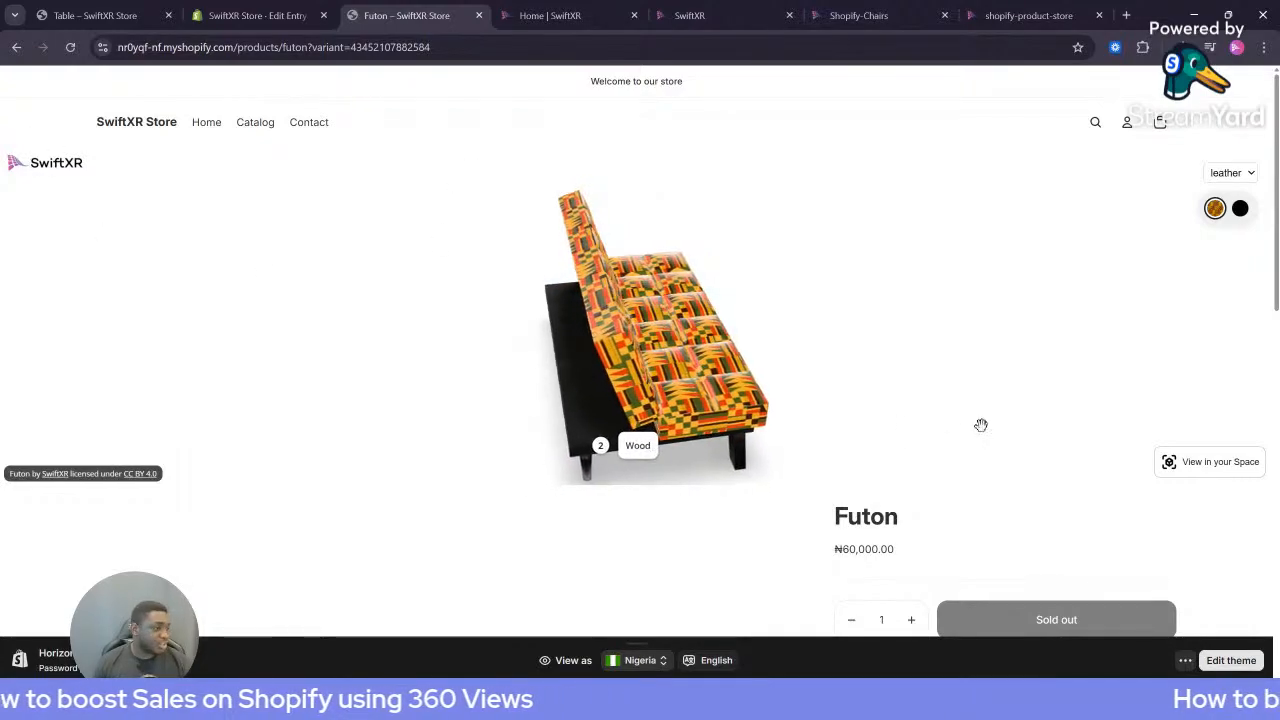
left_click_drag(534, 374, 777, 370)
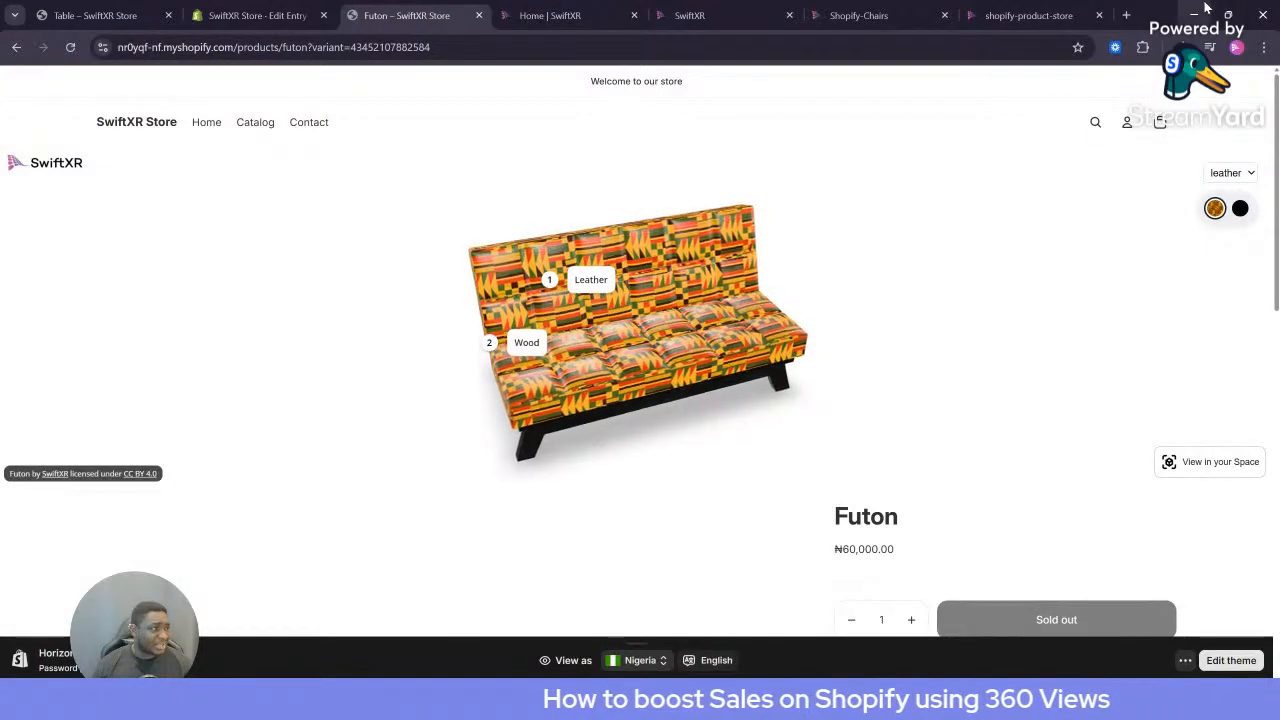
Return to the SwiftXR editor, dismiss the sharing dialog and delete the SwiftXR logo from the model viewer
left_click(1012, 12)
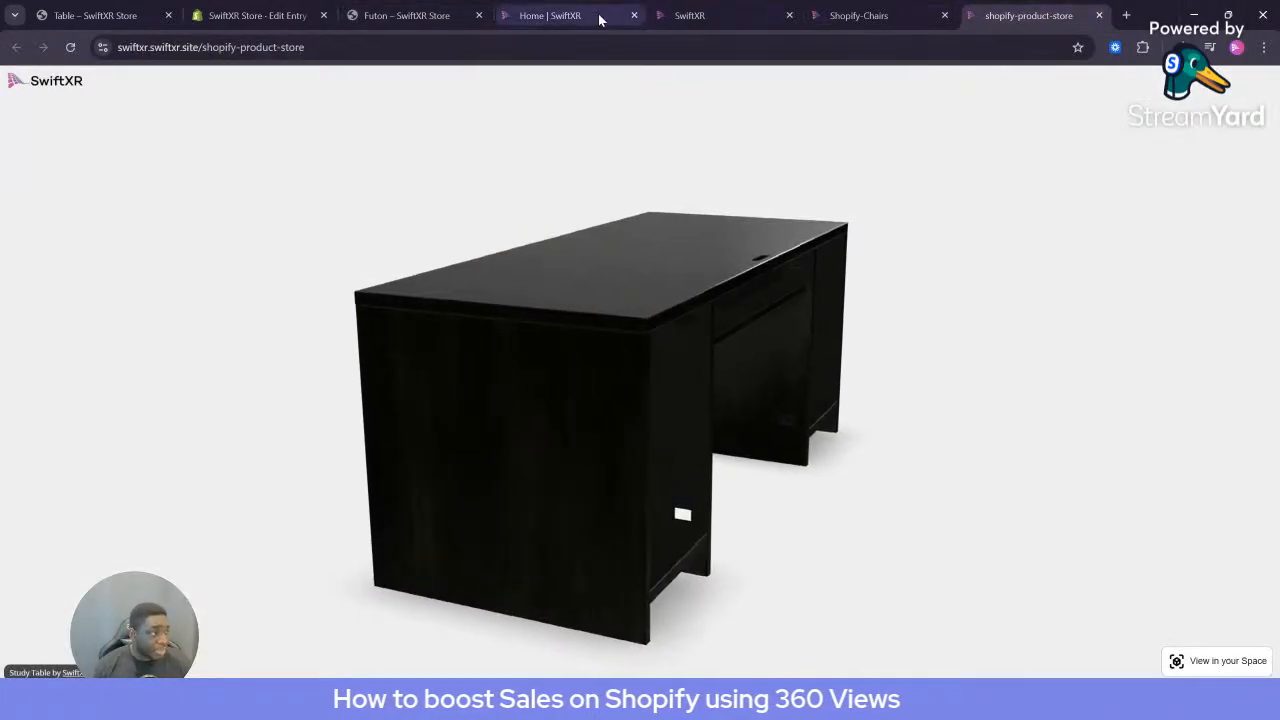
left_click(430, 17)
left_click(260, 17)
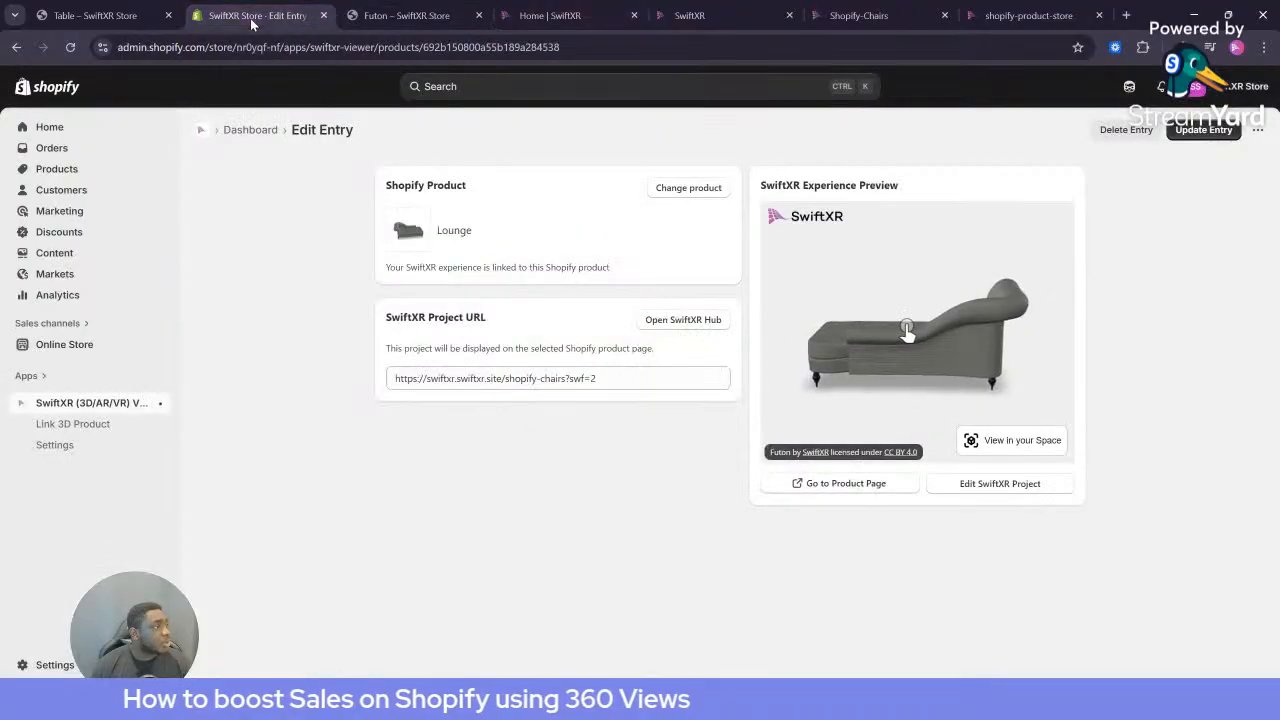
left_click(690, 15)
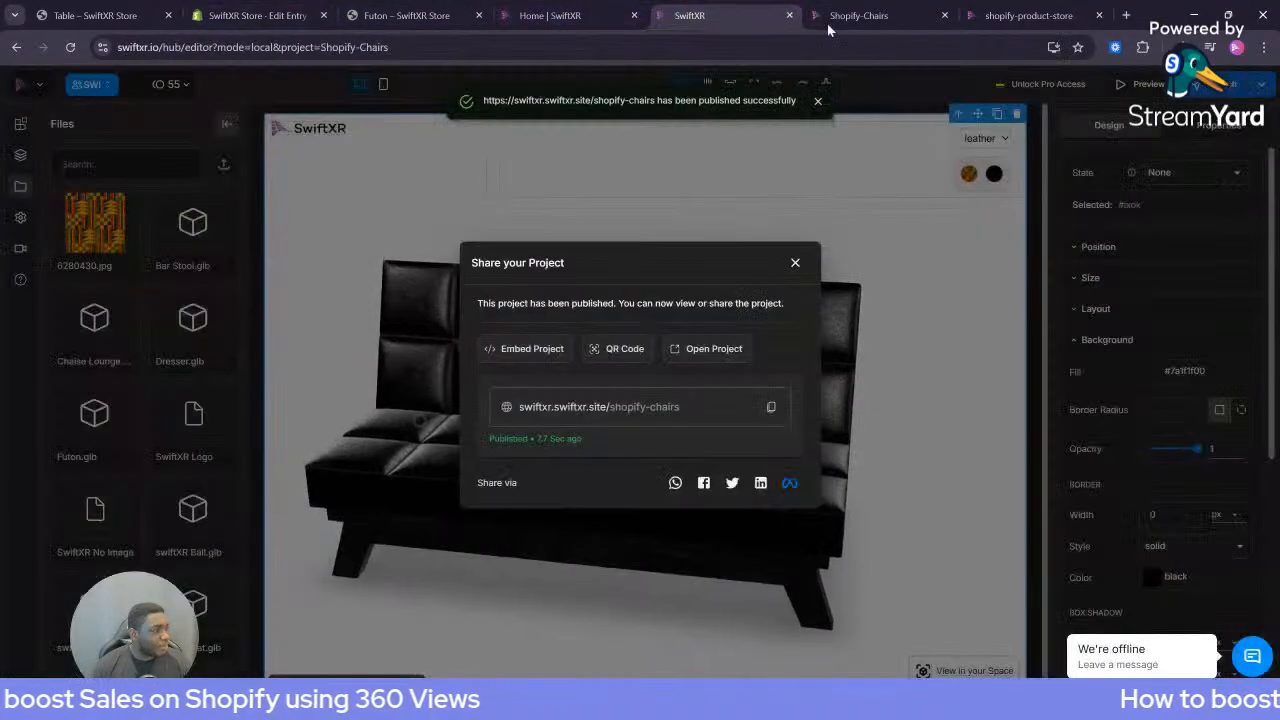
left_click(795, 262)
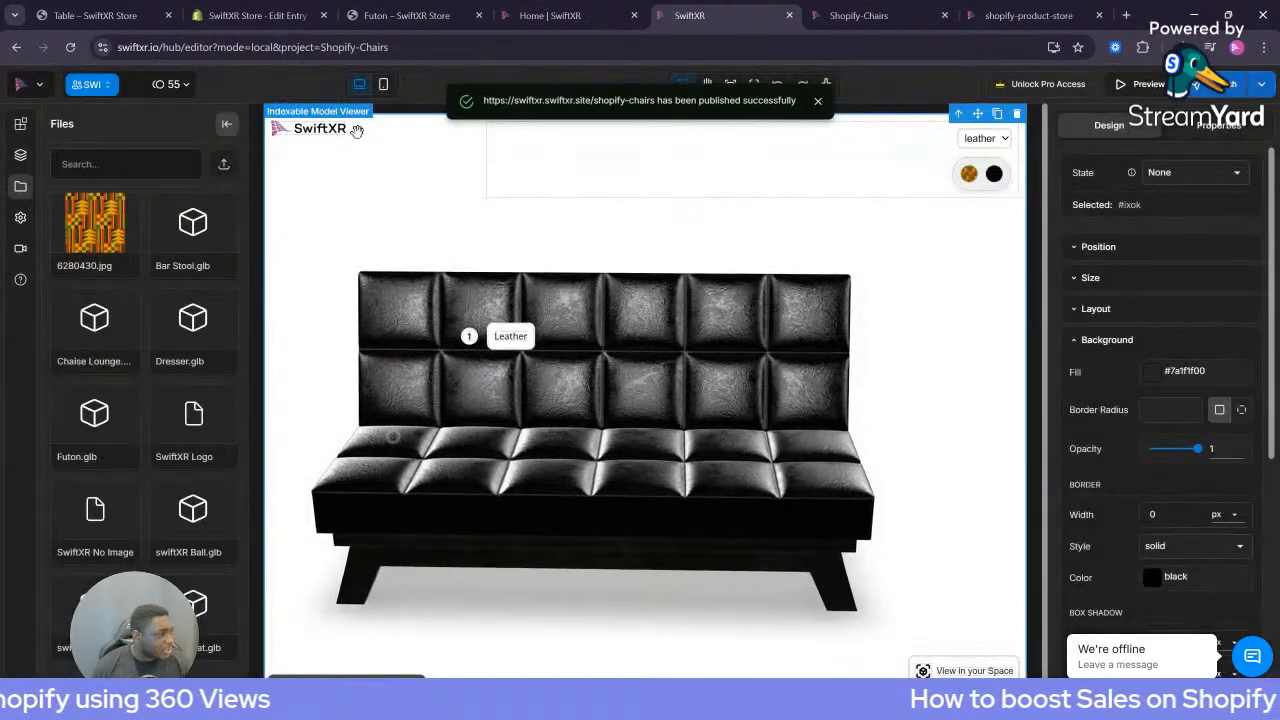
left_click(320, 141)
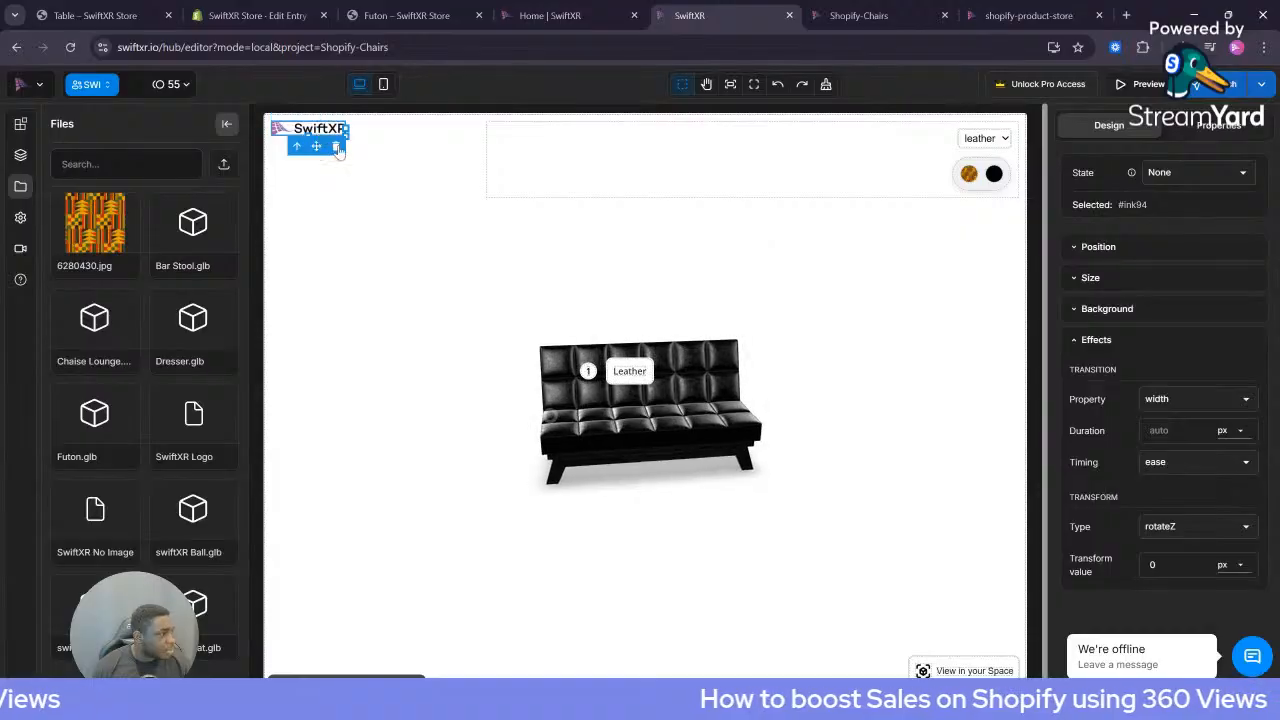
left_click(337, 180)
Hide the SwiftXR license text layer of the model viewer and publish the project update
left_click(346, 677)
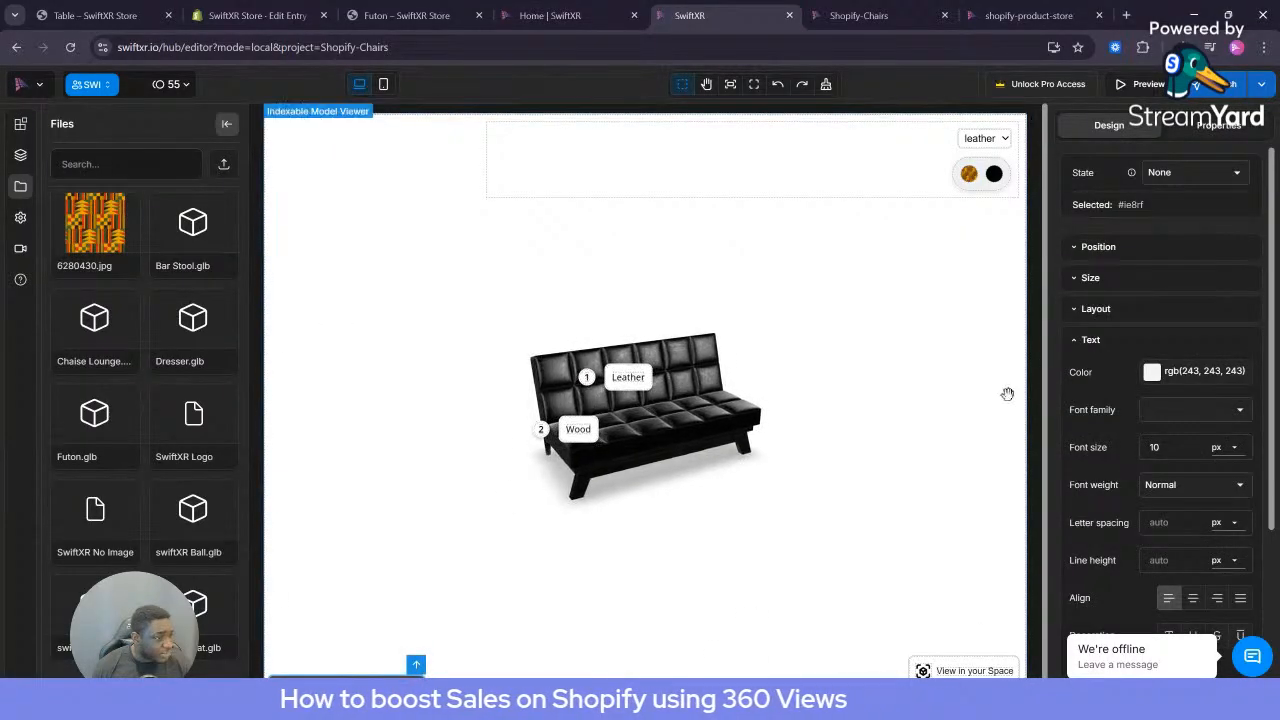
scroll(1272, 451, "down", 3)
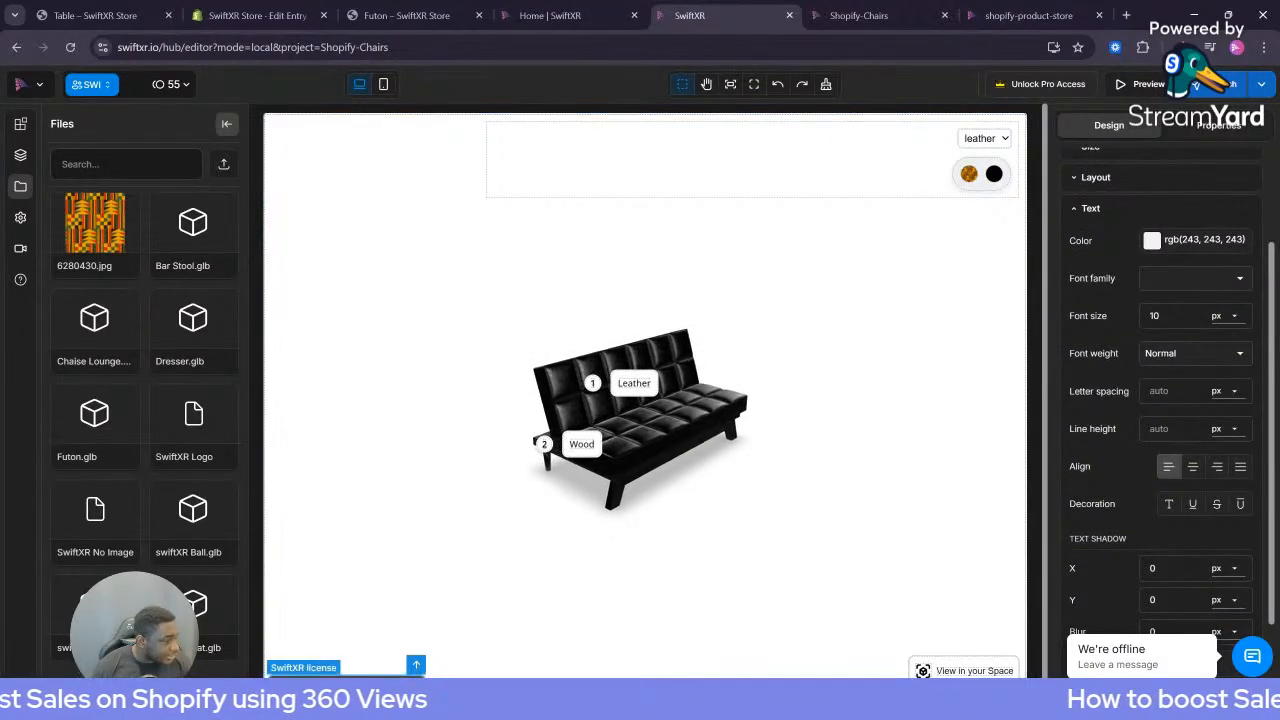
left_click(20, 158)
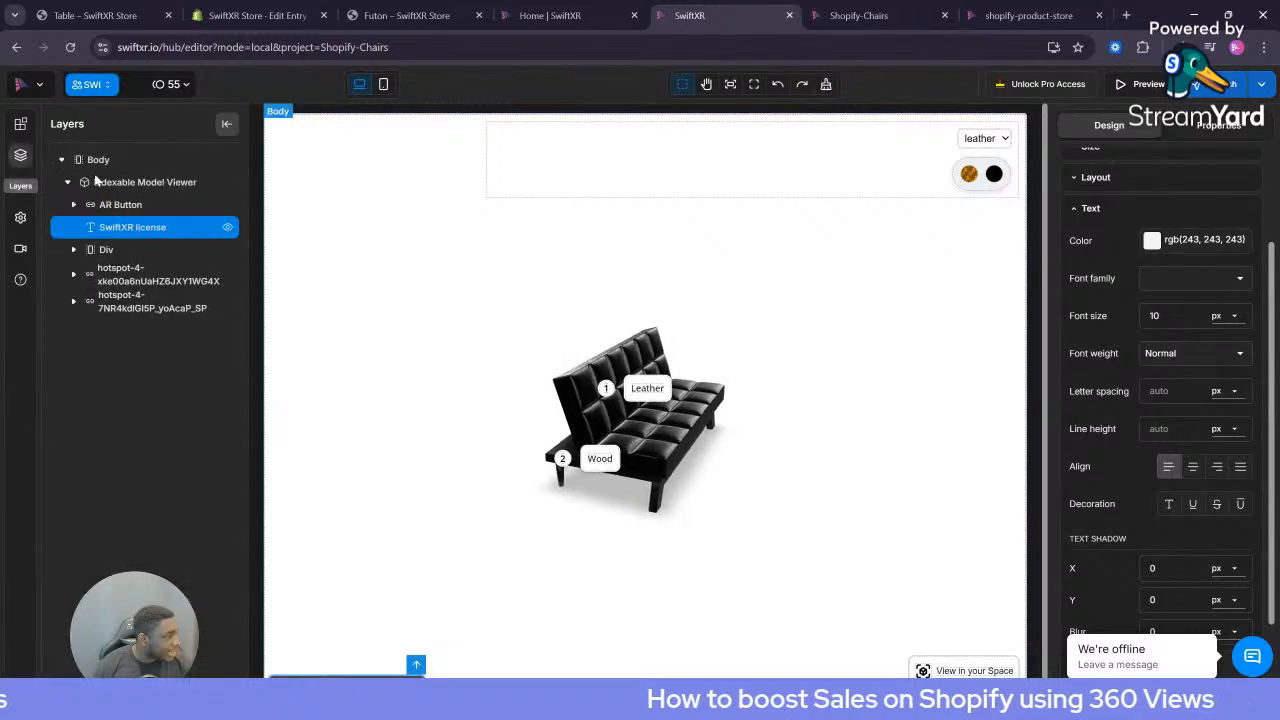
left_click(228, 230)
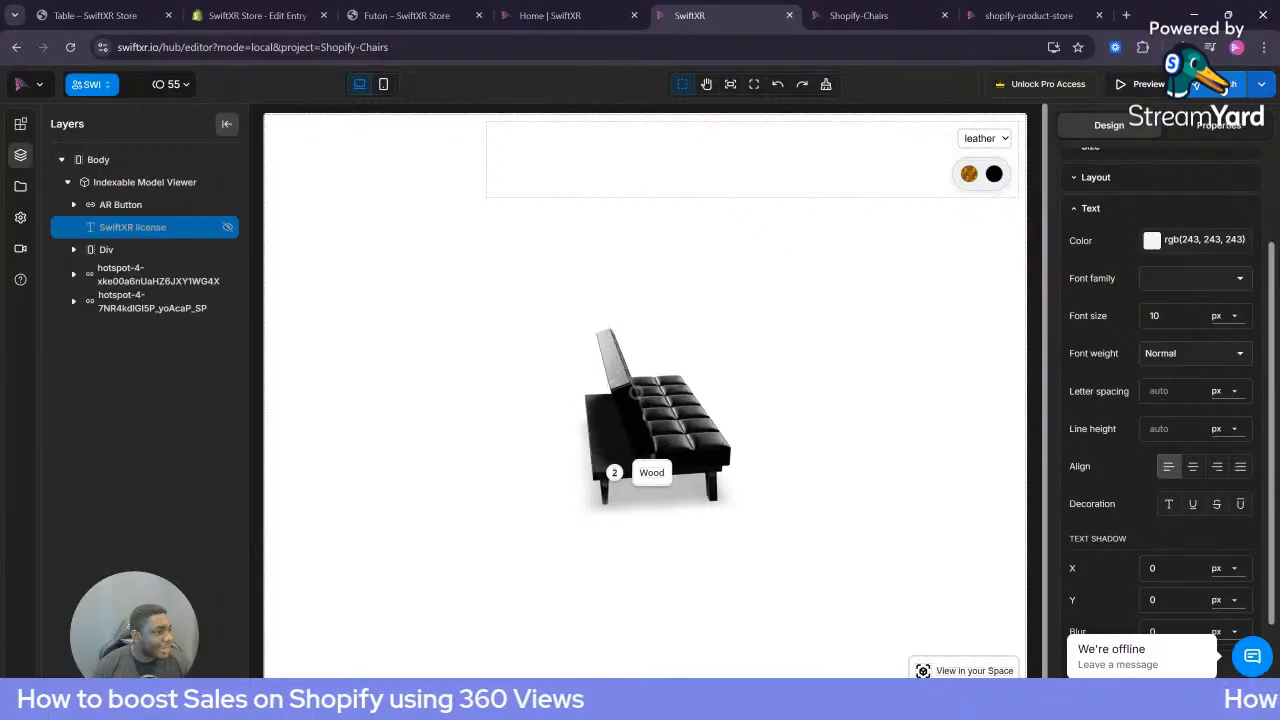
left_click(1226, 84)
left_click(699, 447)
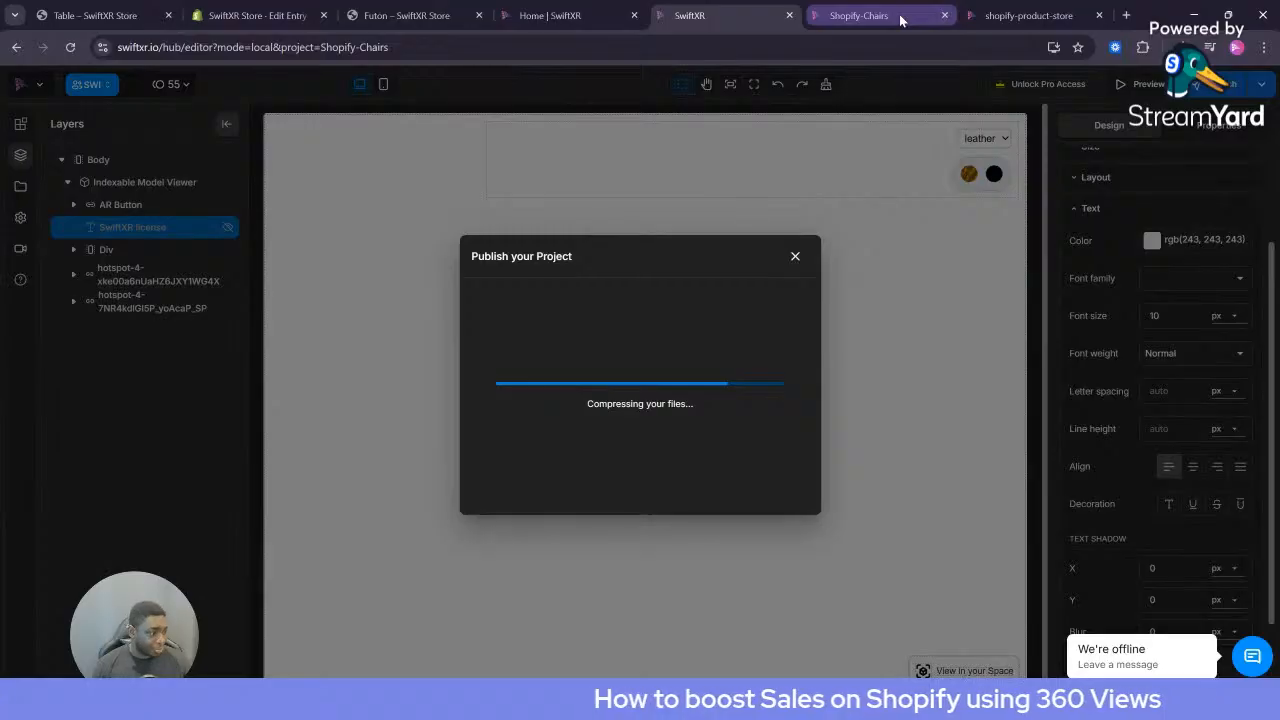
Switch back to the storefront's Futon page and reload it to load the republished viewer
mouse_move(900, 20)
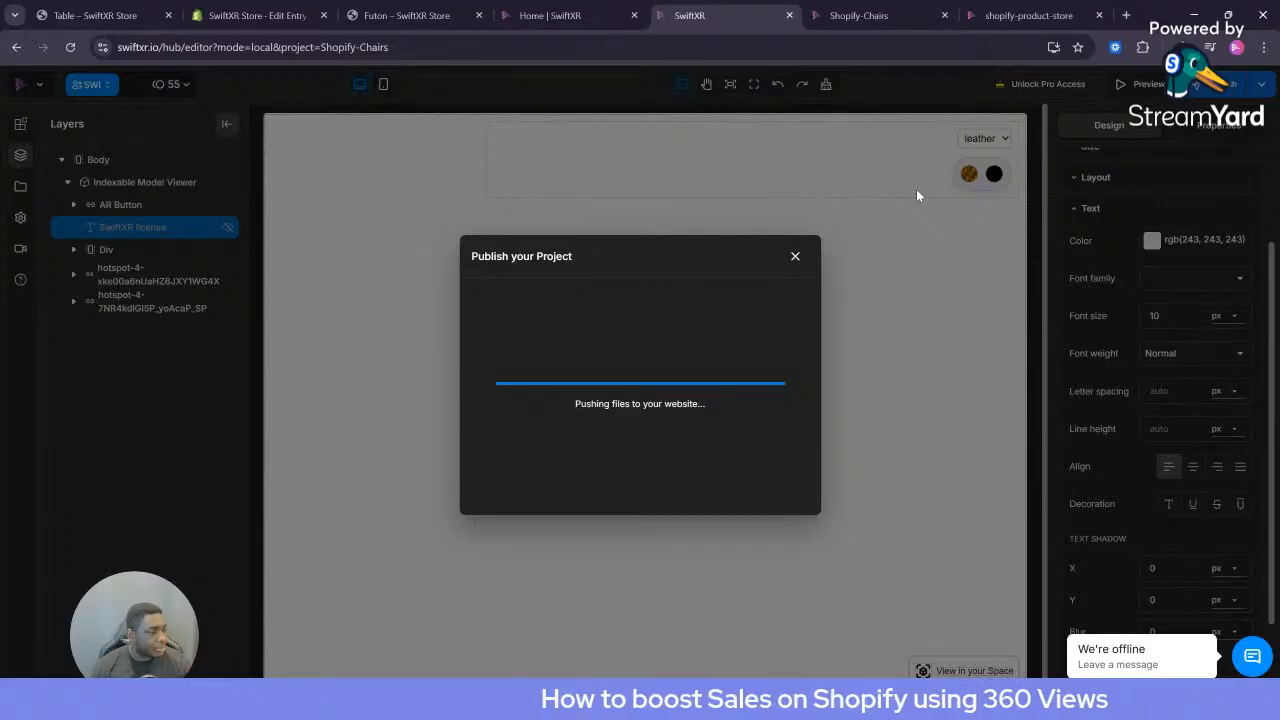
left_click(895, 16)
left_click(999, 18)
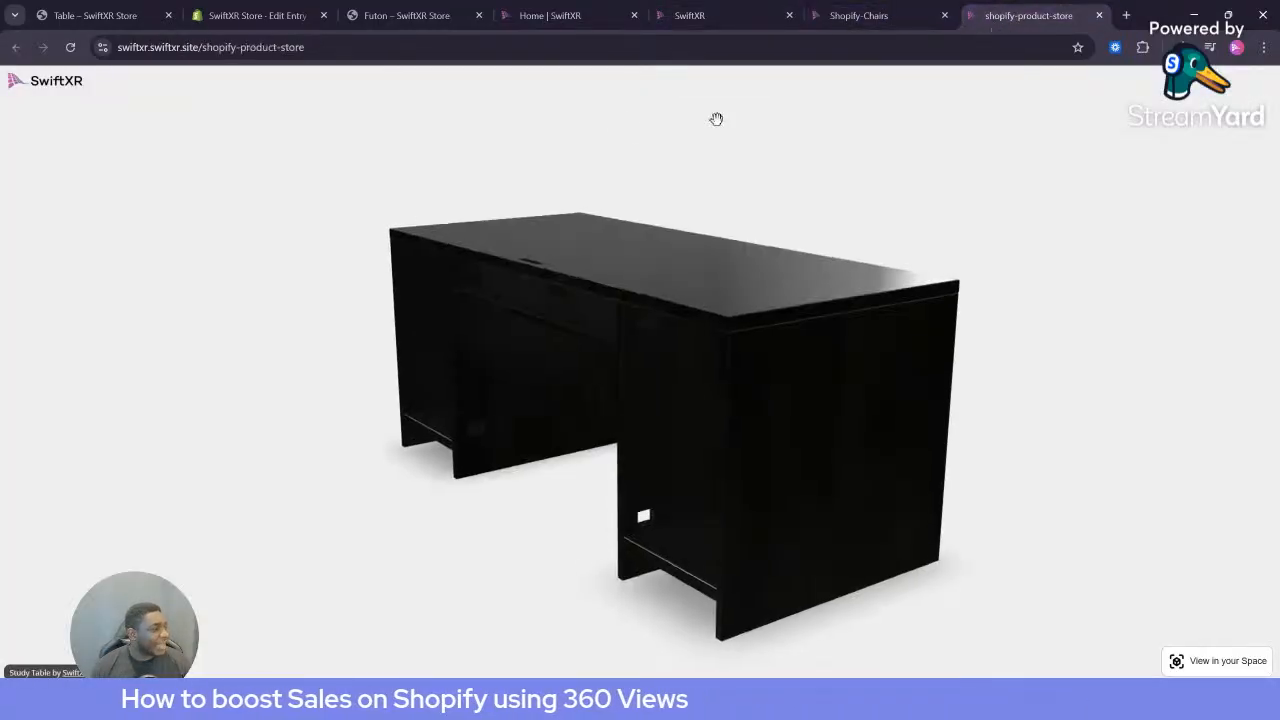
left_click(405, 16)
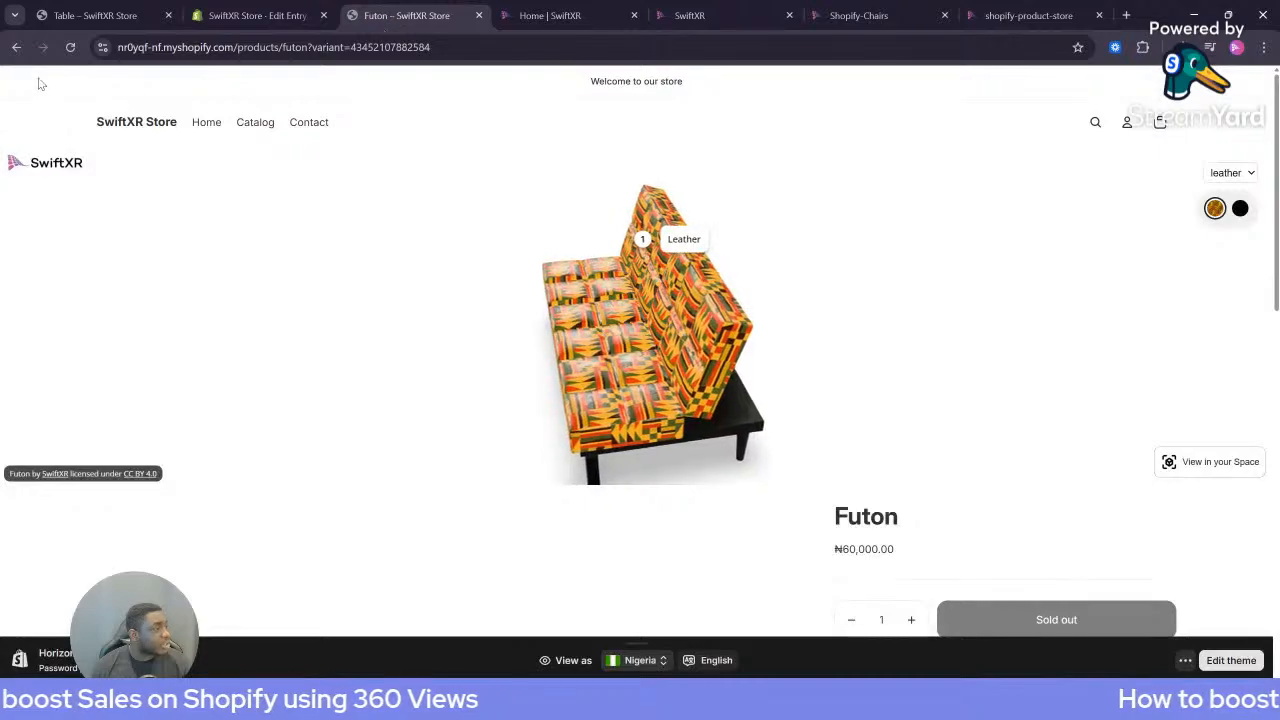
left_click(71, 52)
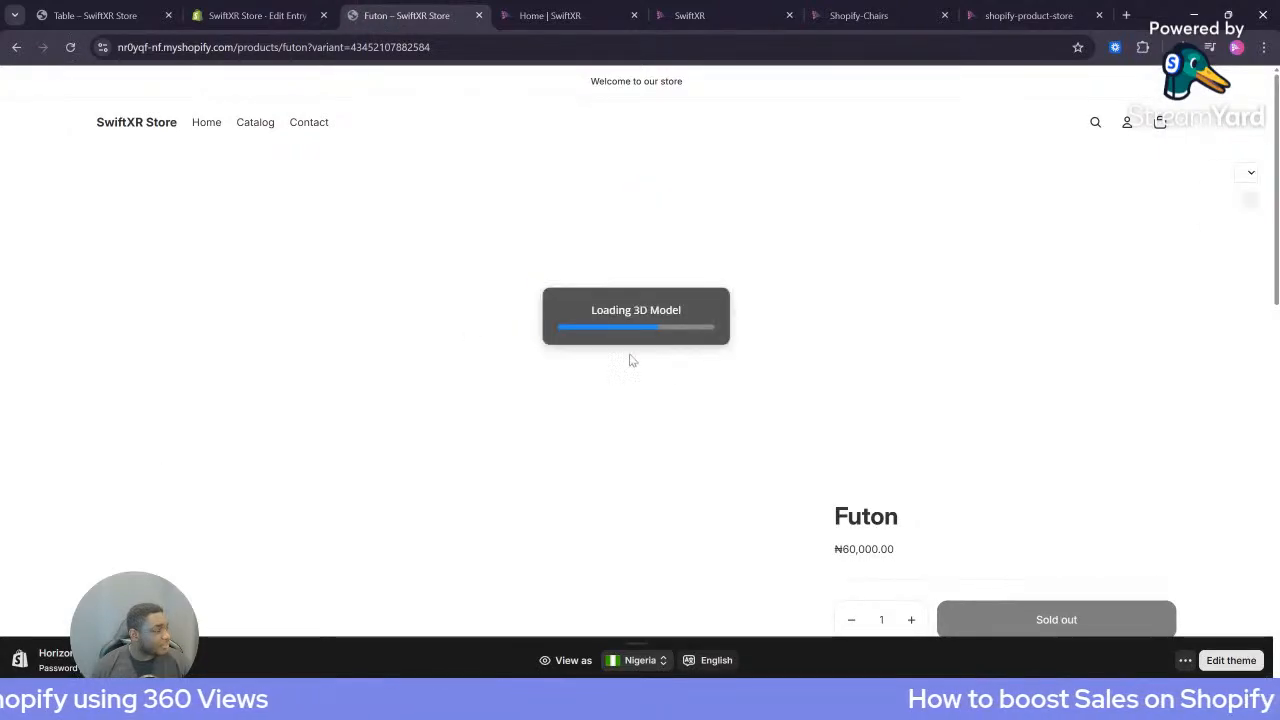
Examine the unbranded futon model from several angles and review how it sits within the product page
left_click_drag(738, 350, 605, 407)
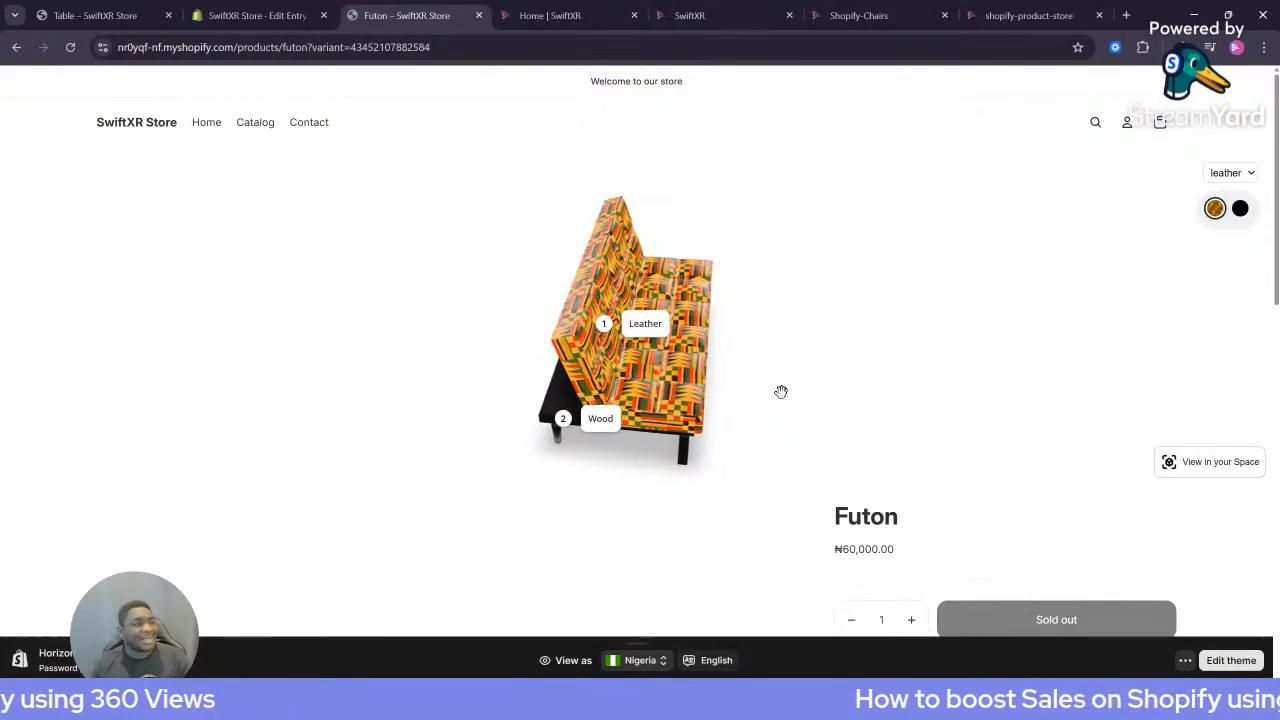
scroll(927, 369, "up", 5)
scroll(796, 495, "down", 2)
scroll(800, 272, "up", 3)
scroll(802, 277, "down", 4)
left_click_drag(802, 278, 840, 232)
scroll(815, 420, "up", 2)
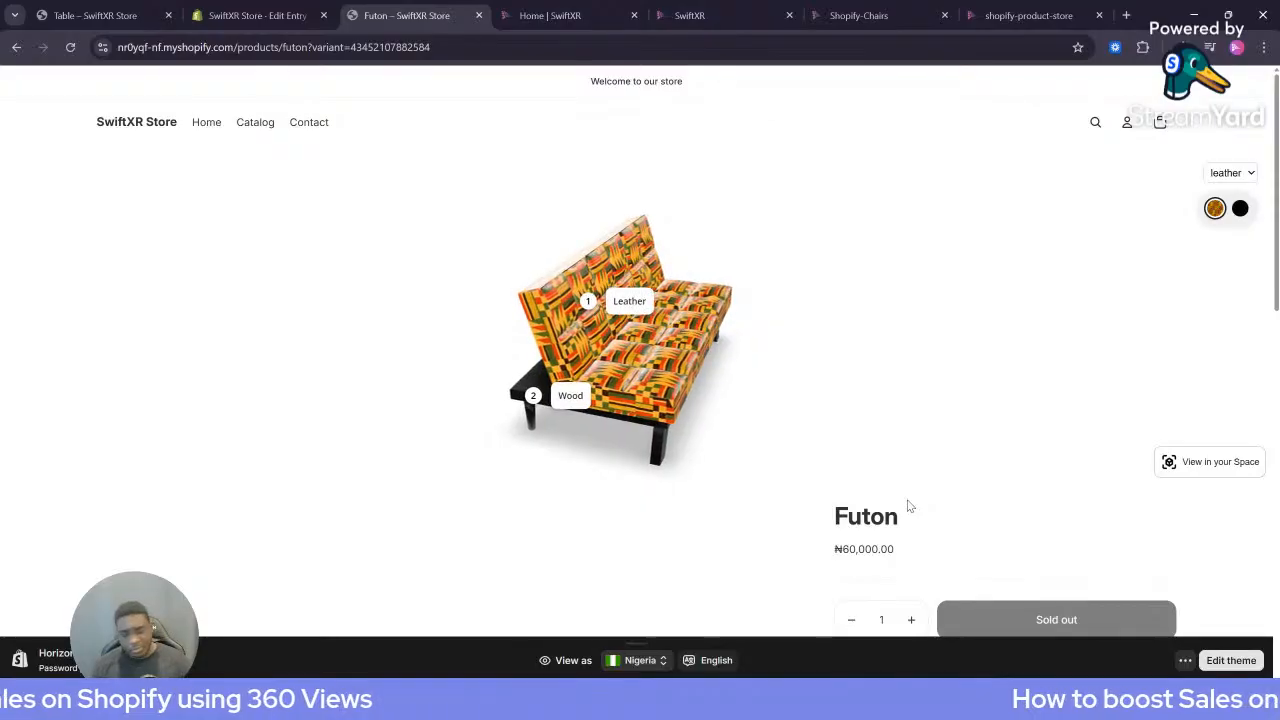
scroll(766, 543, "down", 4)
scroll(771, 560, "up", 3)
left_click_drag(794, 318, 759, 325)
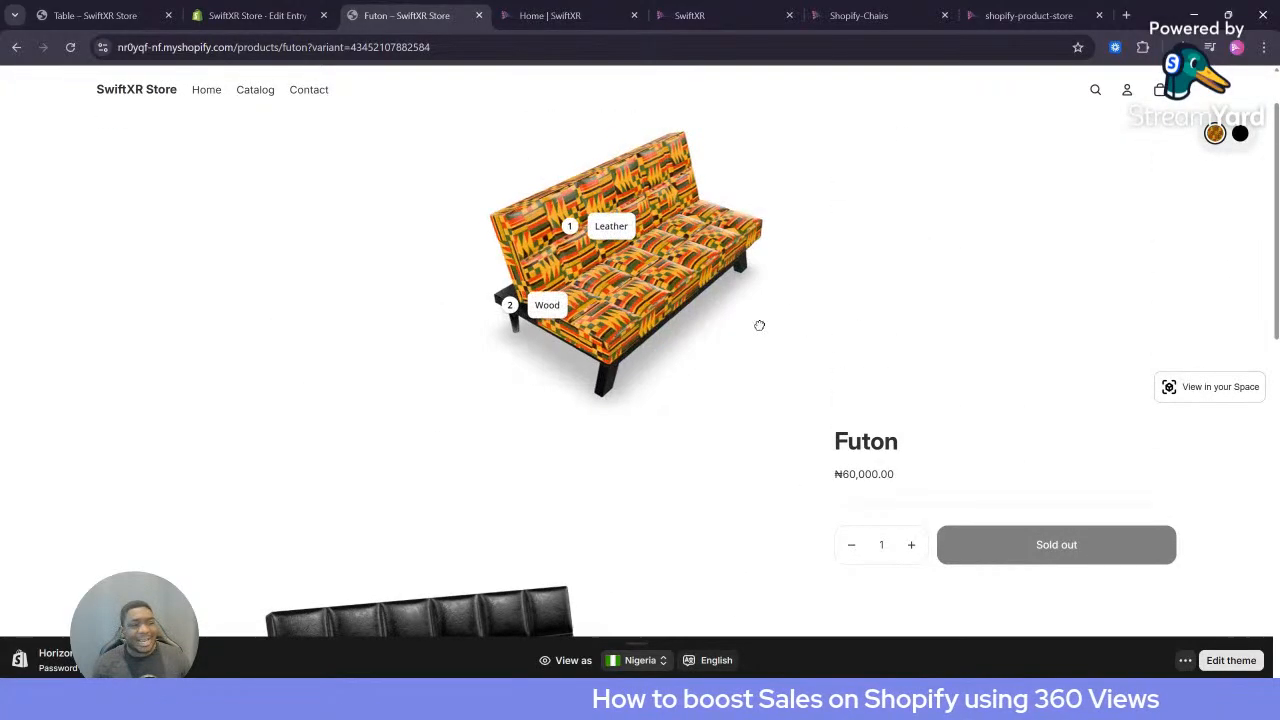